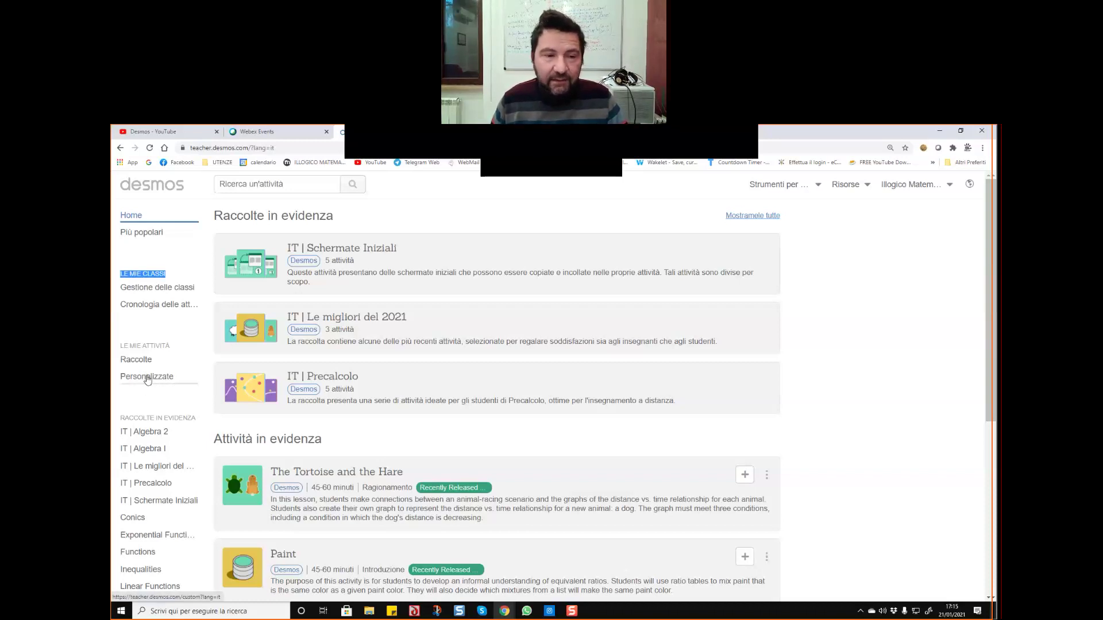
Step: Open the Personalizzate list of your activities and show the Equipe in libertà card's action menu
left_click(147, 379)
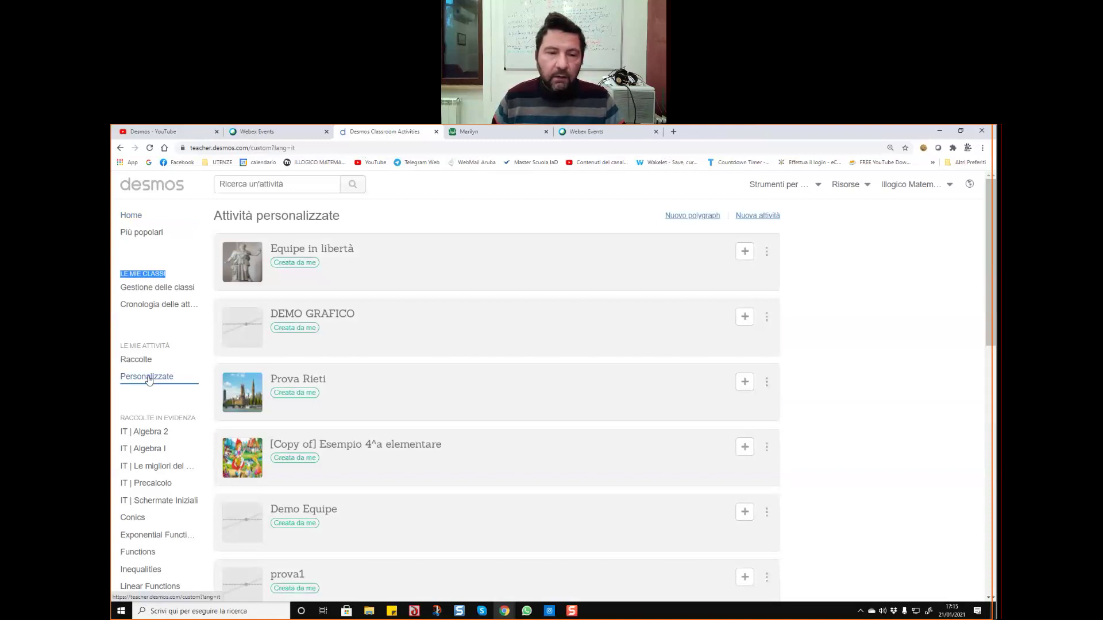
scroll(390, 521, "down", 3)
scroll(389, 522, "down", 3)
scroll(390, 523, "up", 7)
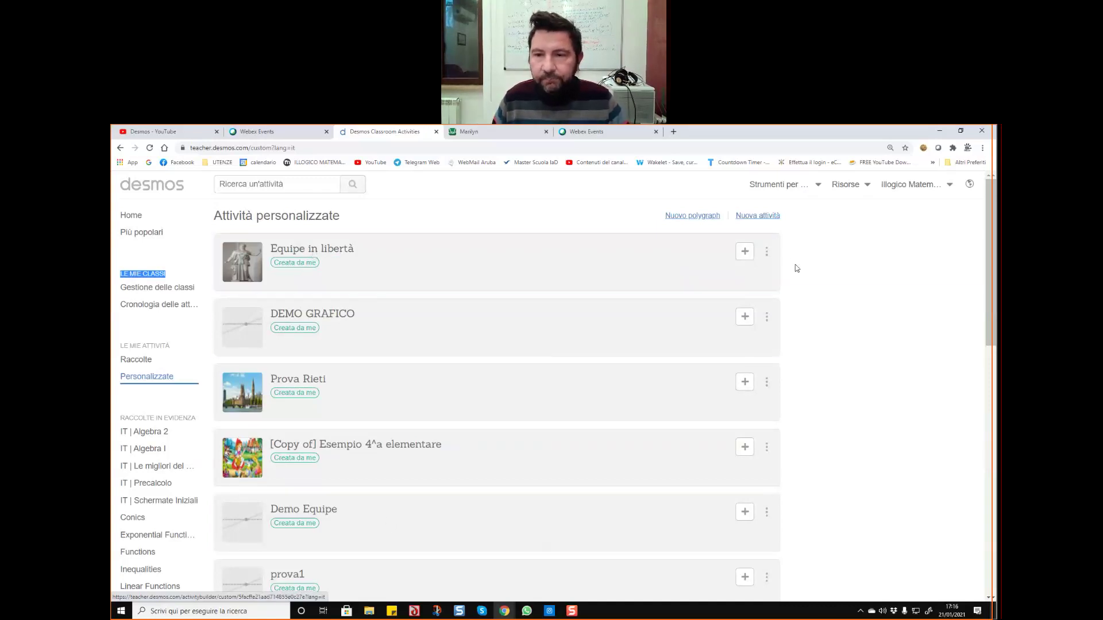
left_click(766, 253)
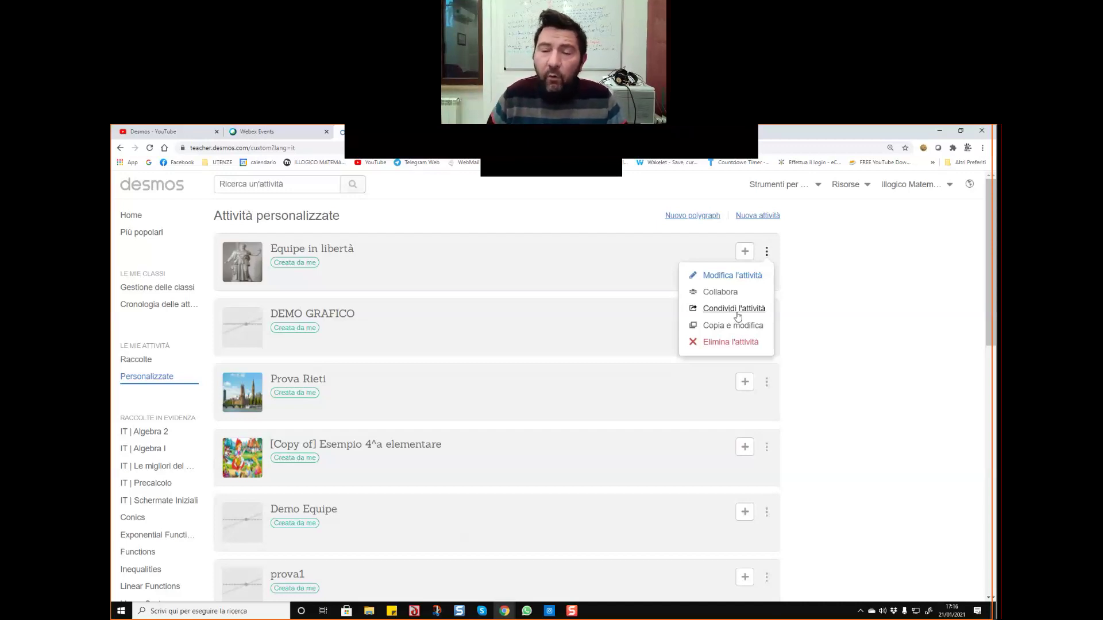
Step: Open the Equipe in libertà activity page and highlight its title and Laptop/Tablet device labels
left_click(316, 251)
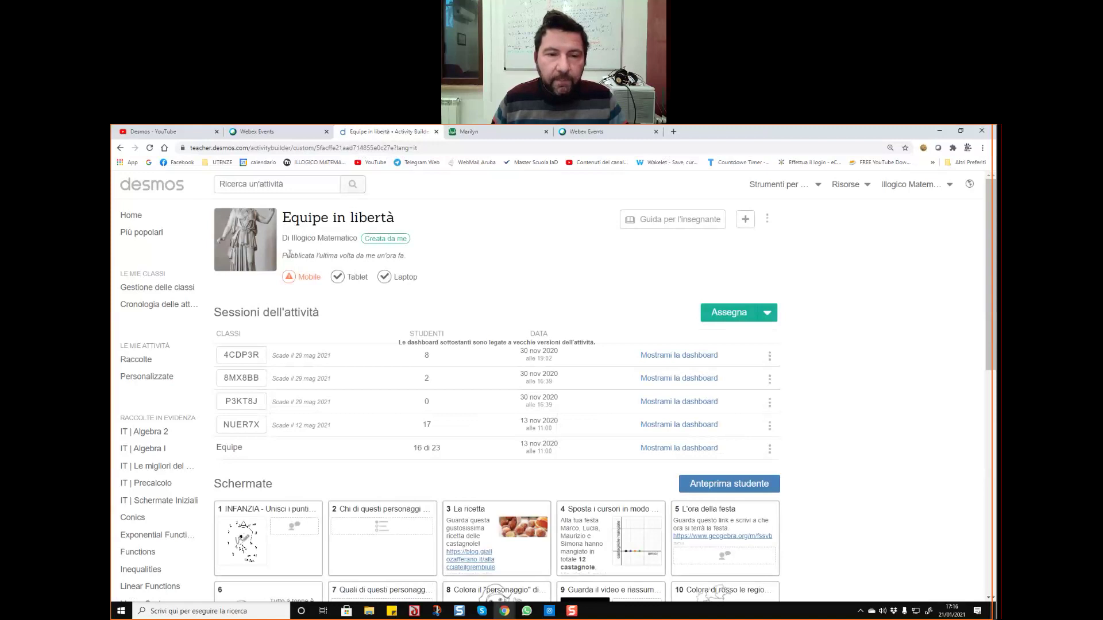
left_click_drag(283, 217, 395, 216)
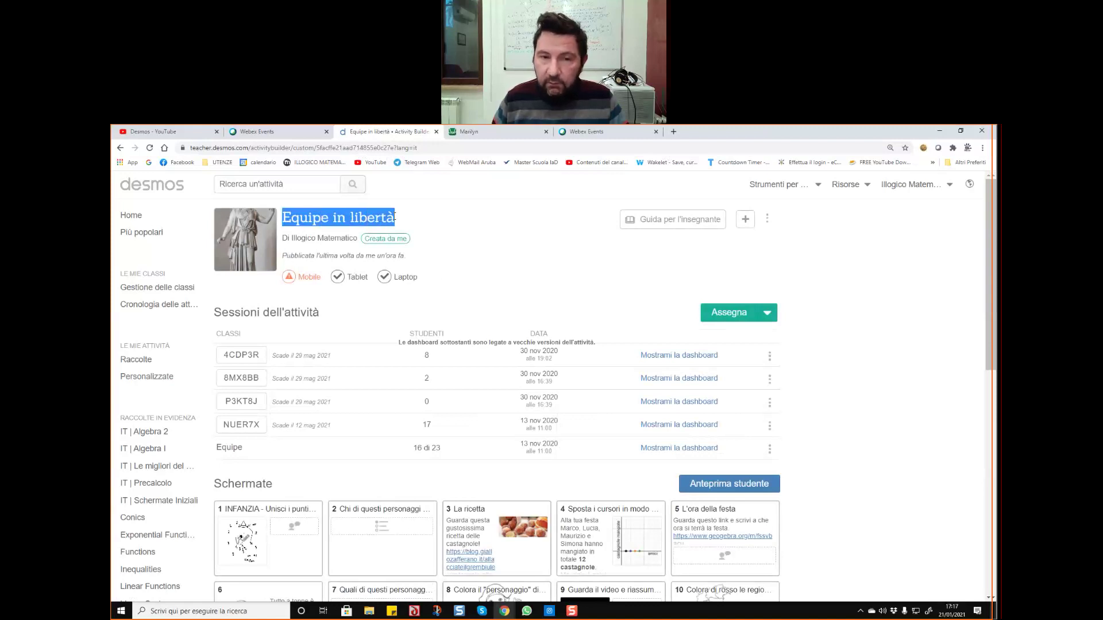
left_click_drag(419, 277, 368, 283)
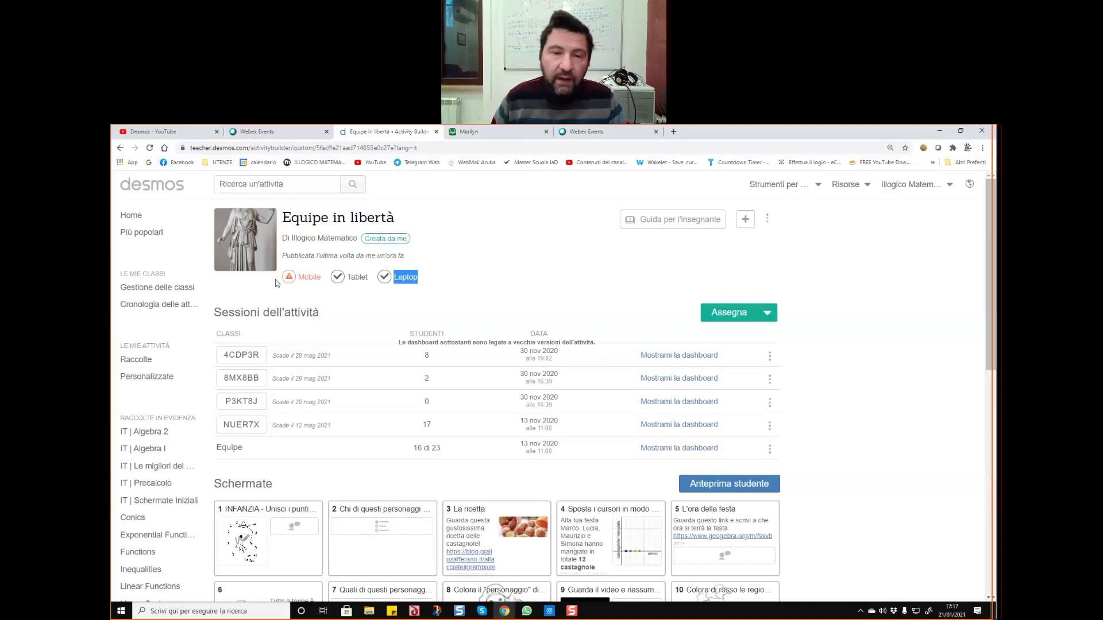
left_click(357, 309)
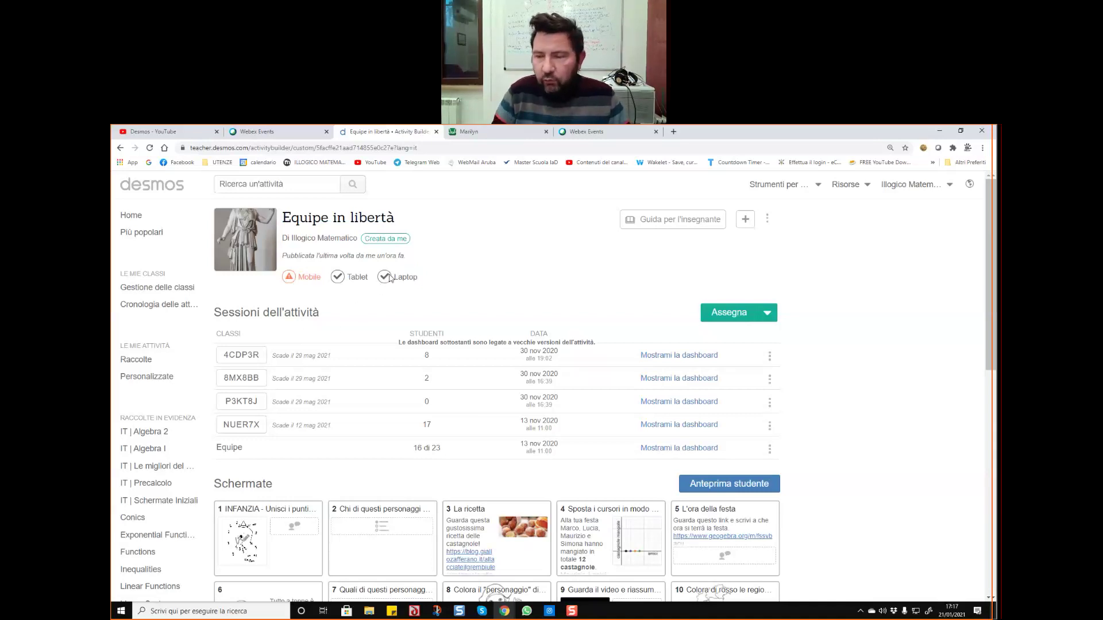
double_click(357, 277)
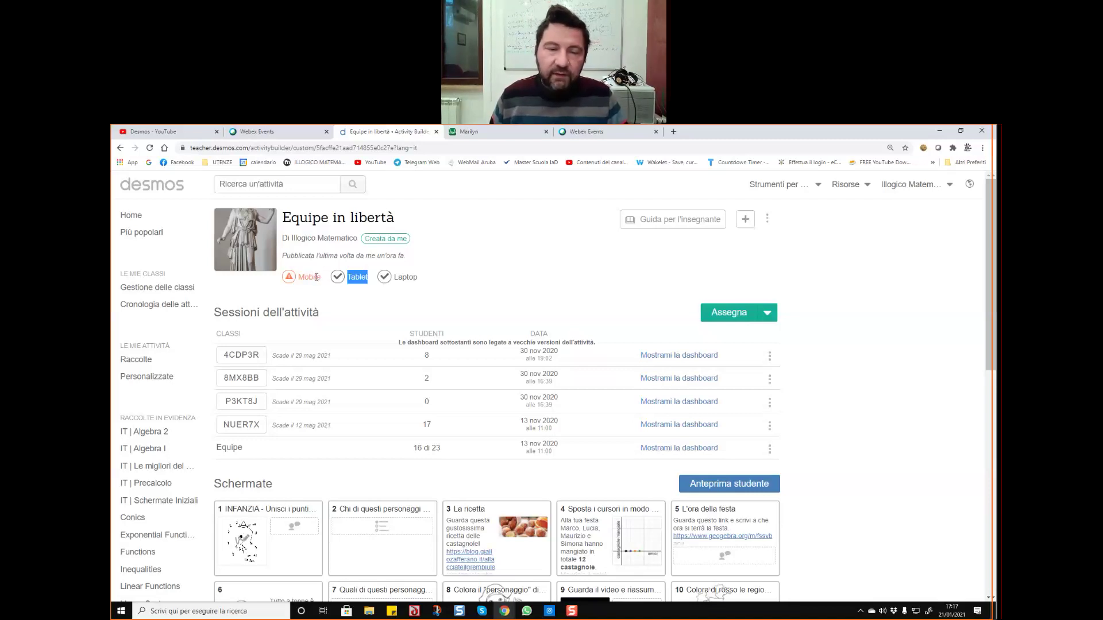
left_click(315, 277)
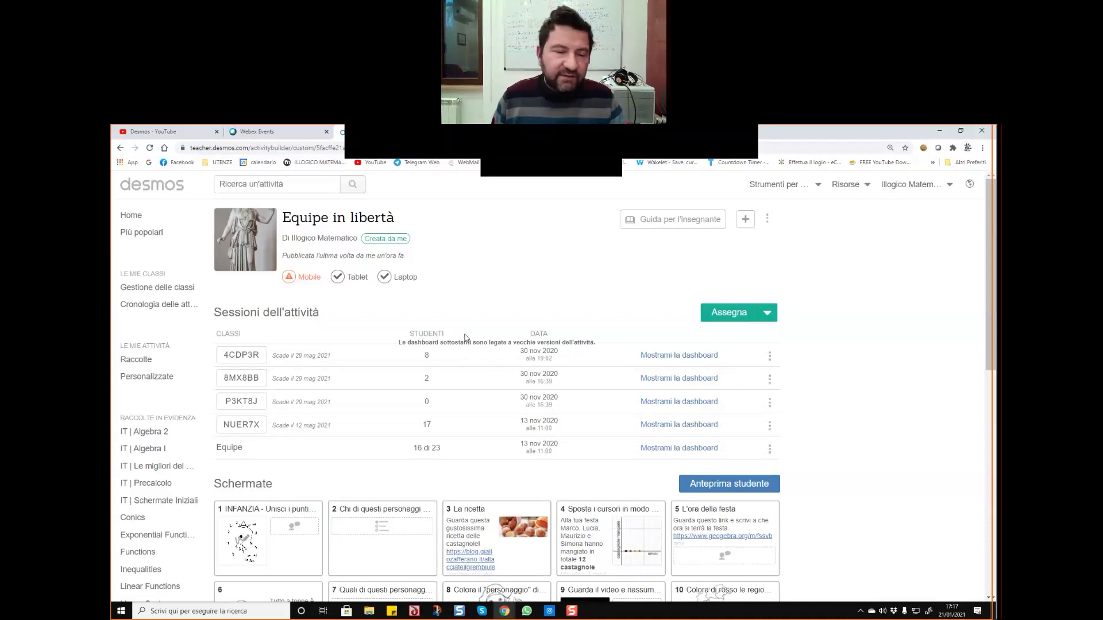
Step: Create a new session from the Assegna dropdown with Codice per attività singola
left_click(771, 317)
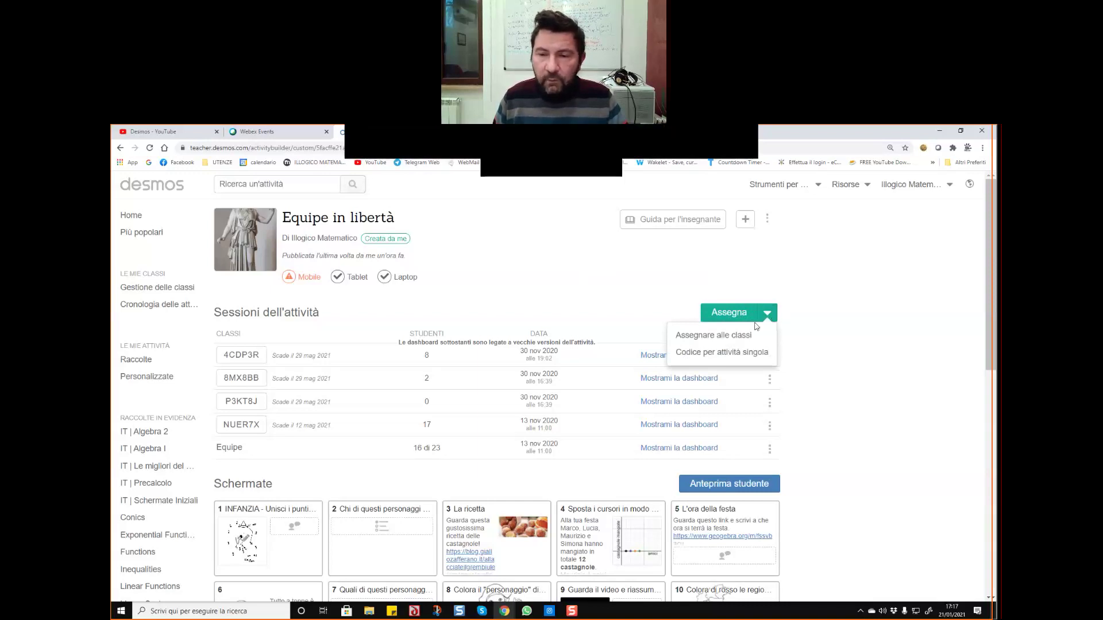
left_click(667, 301)
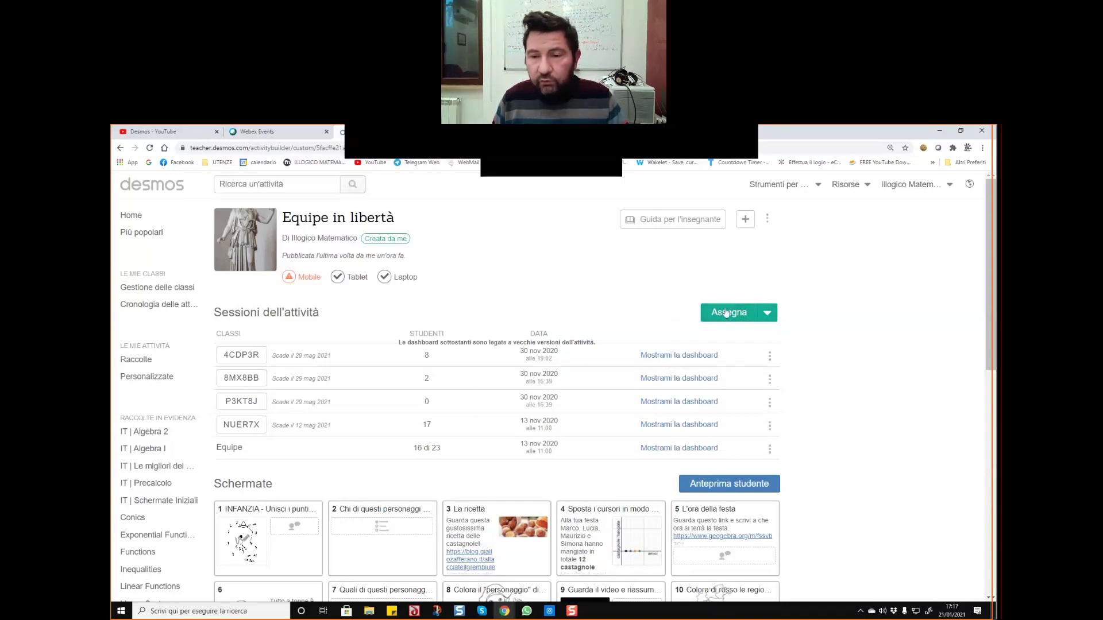
left_click(770, 318)
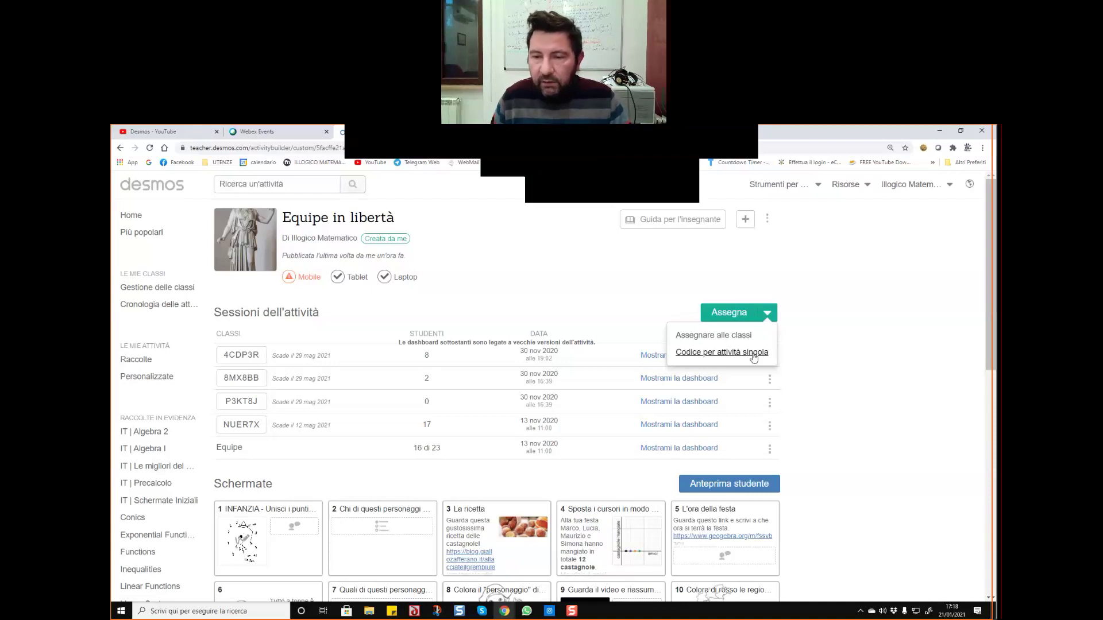
left_click(755, 357)
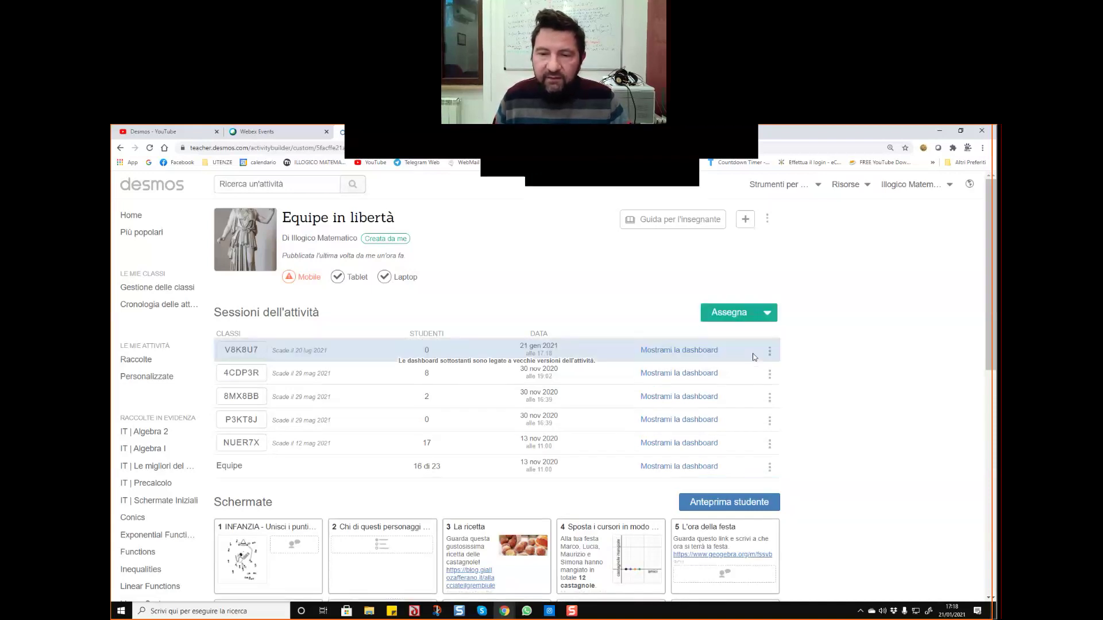
Step: Open the V8K8U7 session dashboard and display its Link per gli studenti
left_click_drag(235, 349, 241, 350)
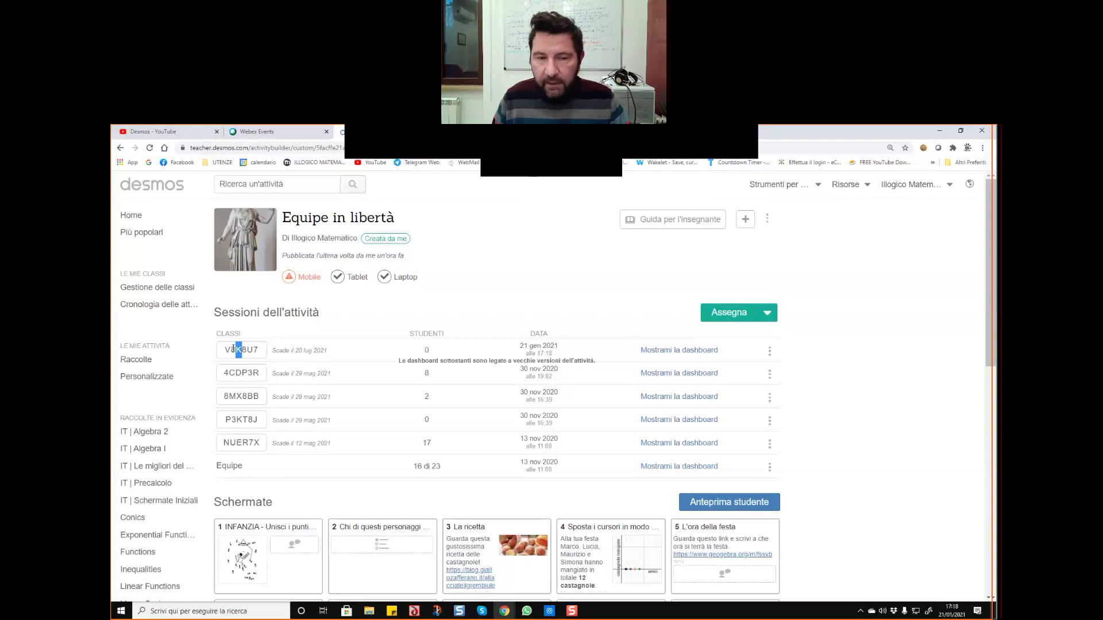
left_click(690, 351)
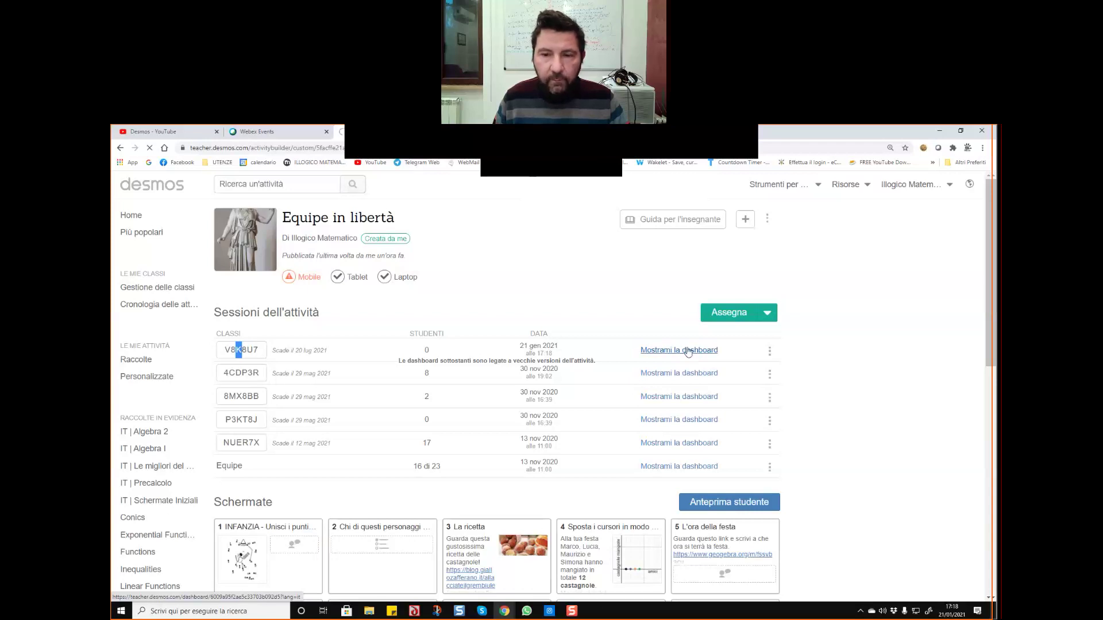
left_click(769, 351)
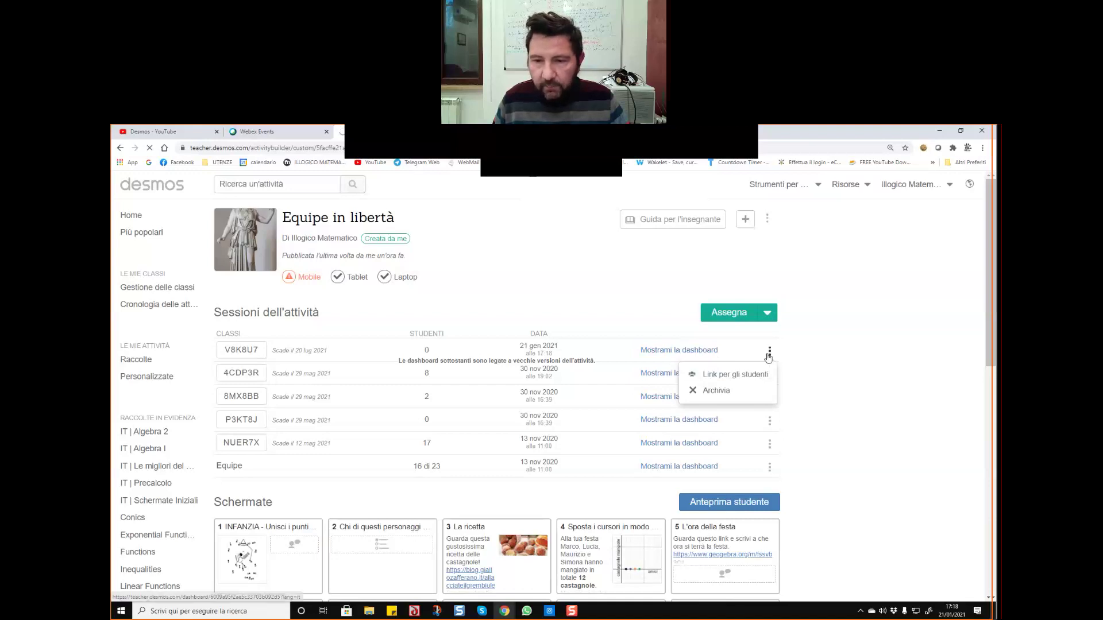
left_click(746, 375)
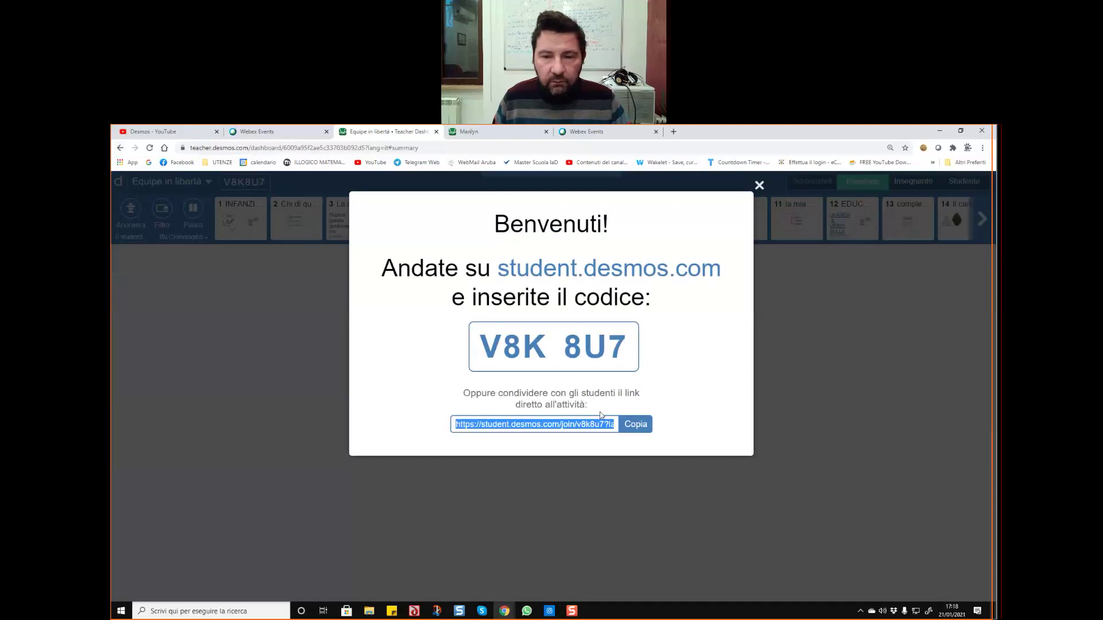
Step: Copy the direct student link for session V8K8U7 from the Benvenuti dialog
left_click(635, 425)
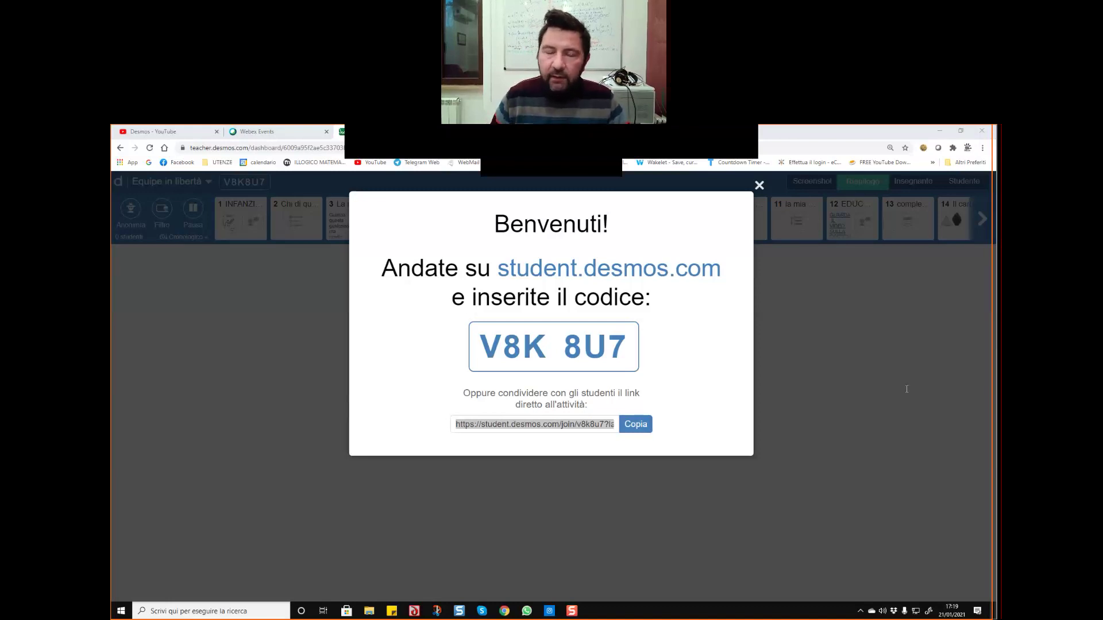
left_click_drag(479, 346, 629, 347)
left_click(468, 360)
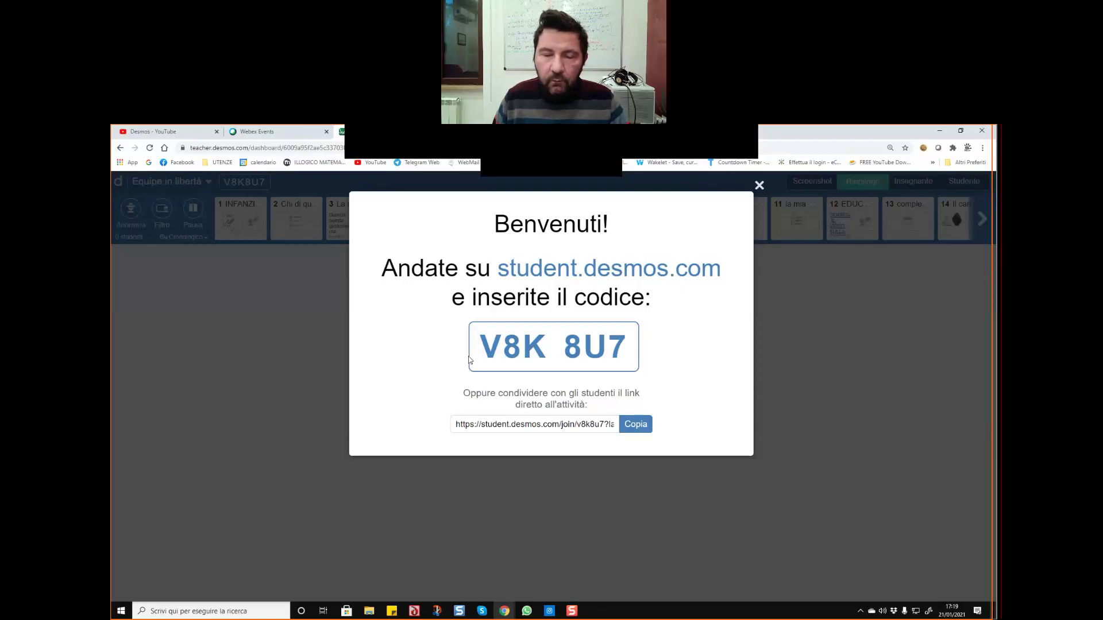
left_click(605, 163)
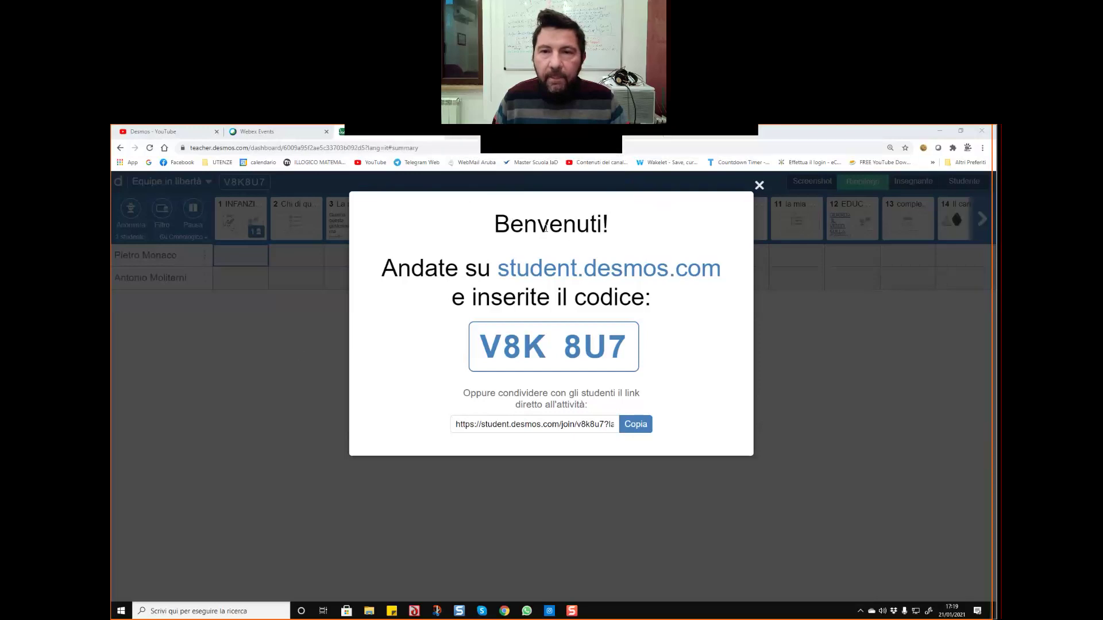
Step: Load desmos.com in a new tab and select the Studenti Codice field
left_click(643, 136)
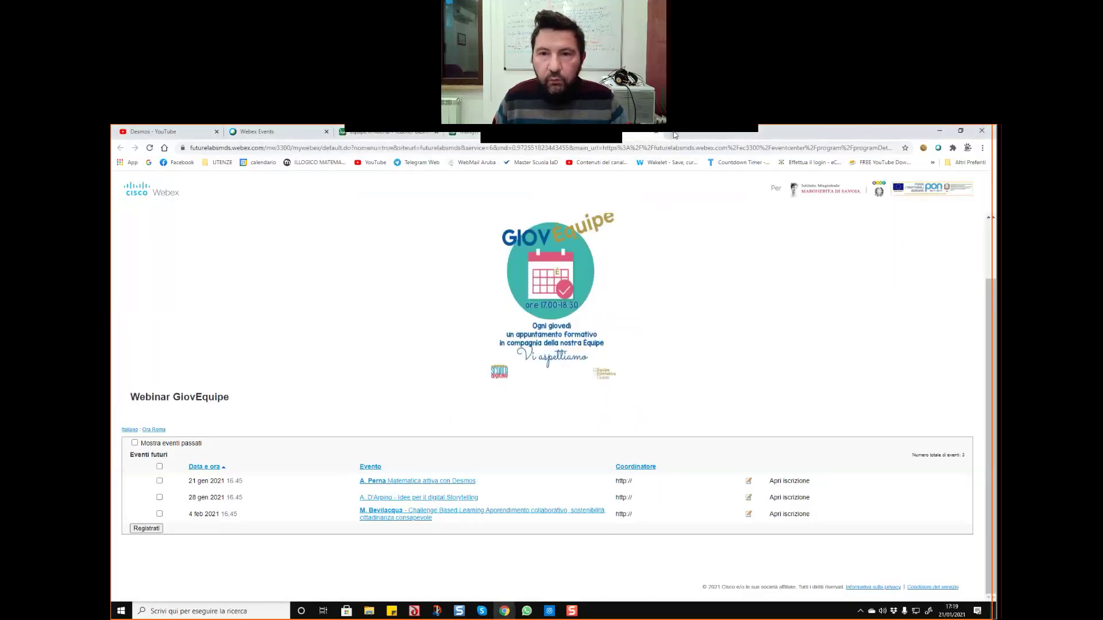
left_click(675, 135)
type("desmos.com")
key("Return")
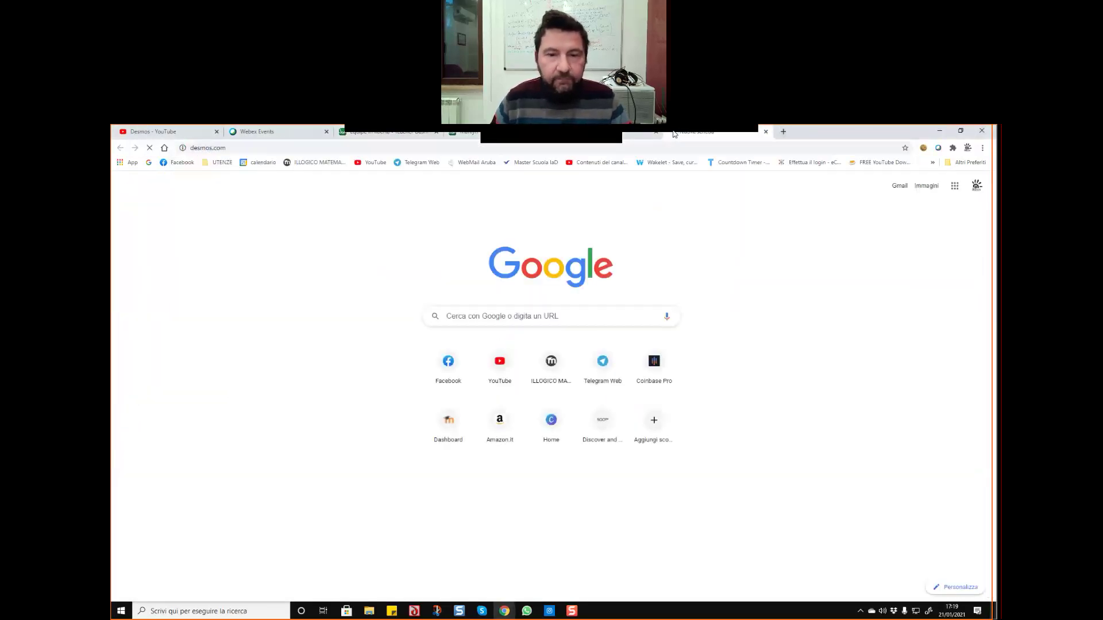
scroll(432, 414, "down", 1)
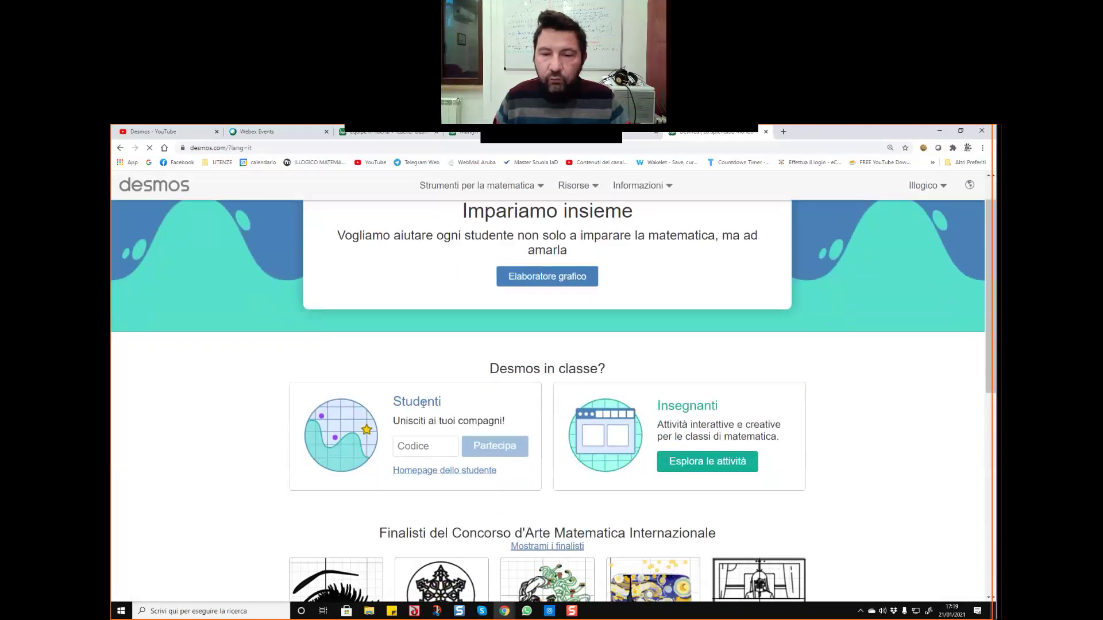
left_click(433, 447)
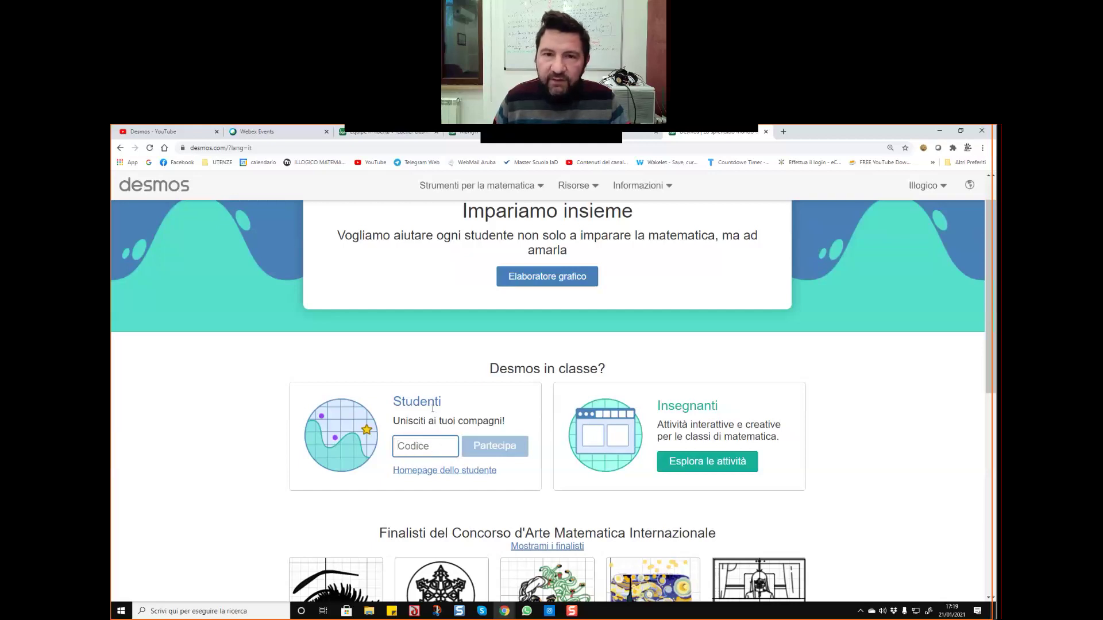
key("ctrl+3")
left_click_drag(490, 343, 631, 384)
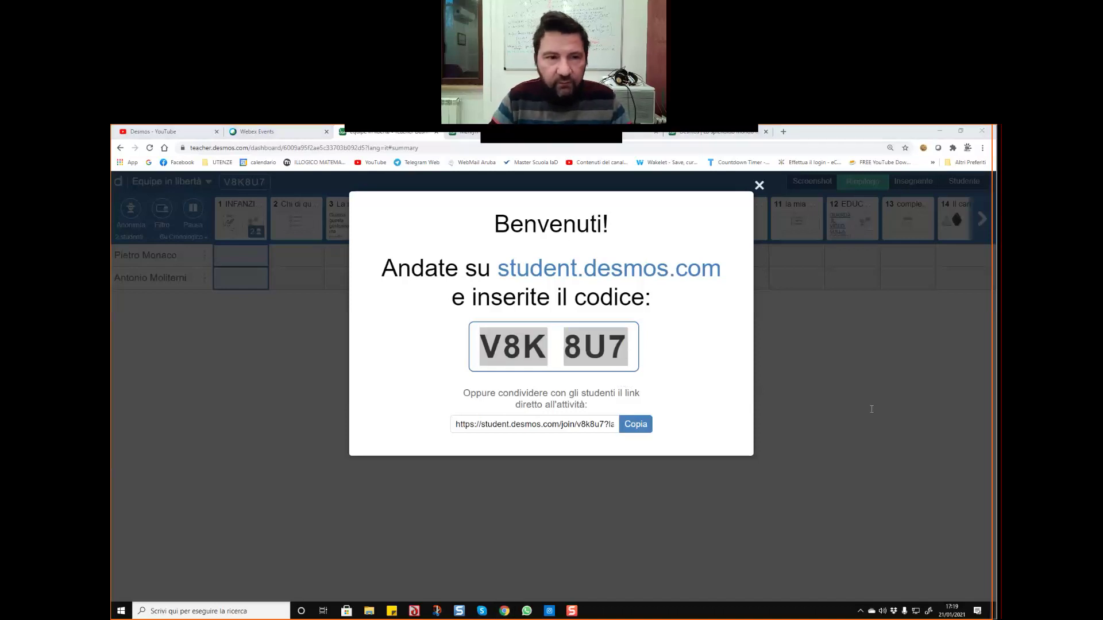
left_click(715, 133)
left_click(426, 447)
type("V8K8U7")
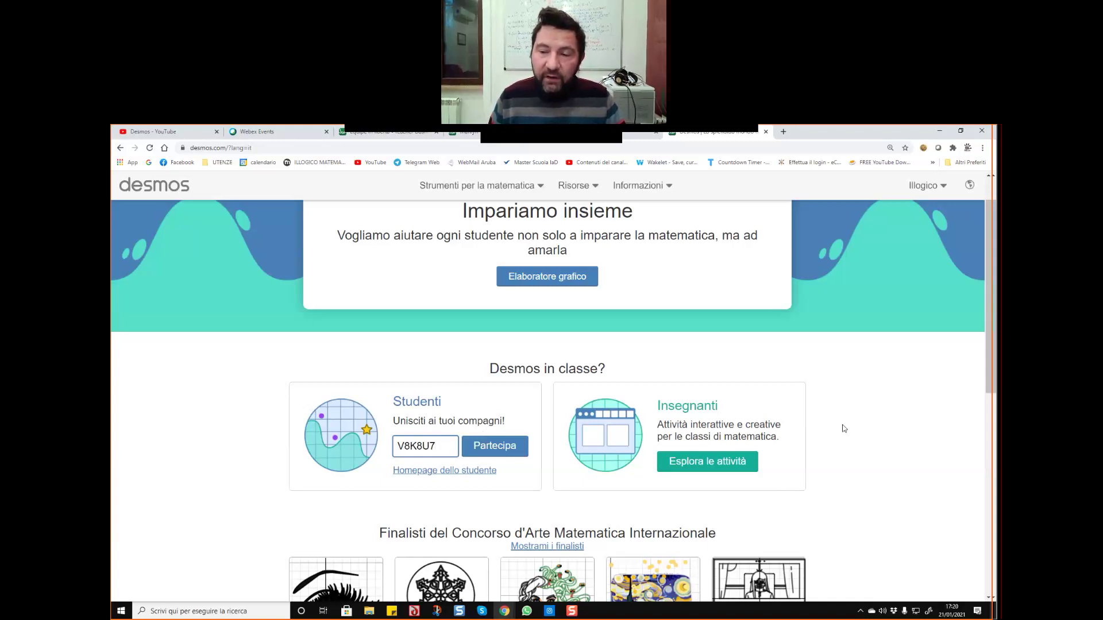
left_click(399, 133)
Step: Dismiss the join code message and scan the student progress list
left_click(313, 348)
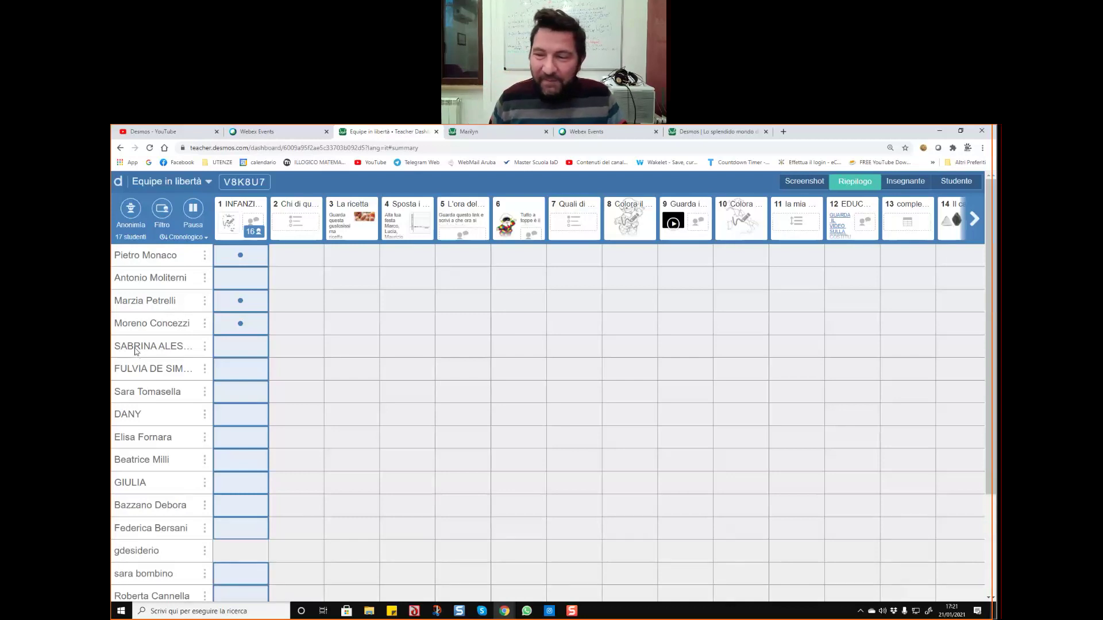
scroll(137, 352, "down", 3)
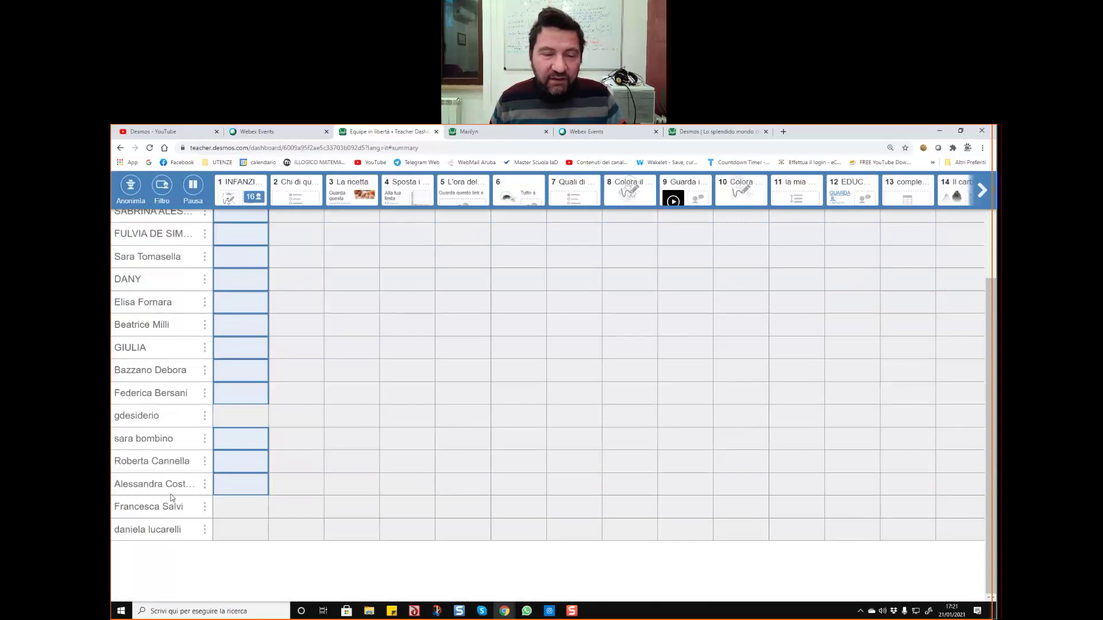
scroll(173, 497, "up", 3)
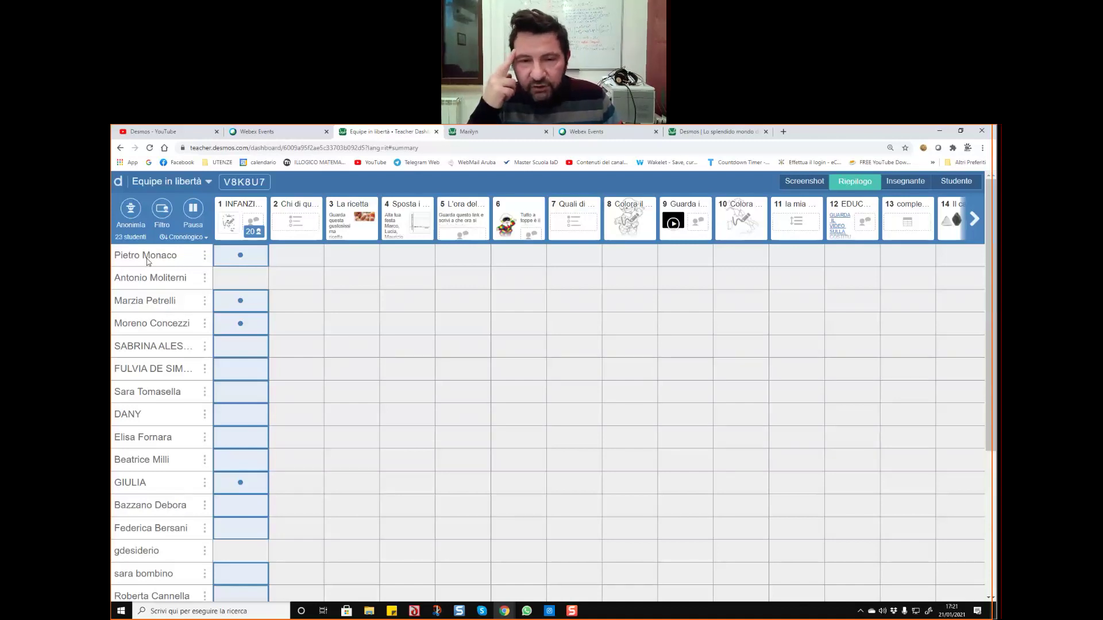
Step: Turn on Anonimia and scroll through the student list to check the mathematician pseudonyms
left_click(131, 213)
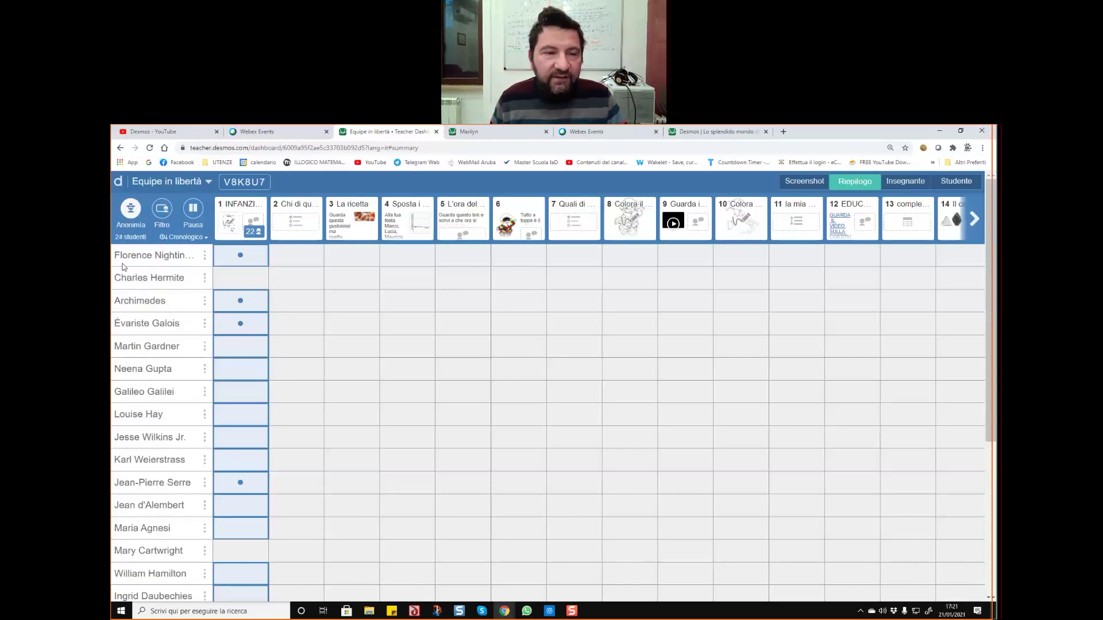
scroll(135, 402, "down", 1)
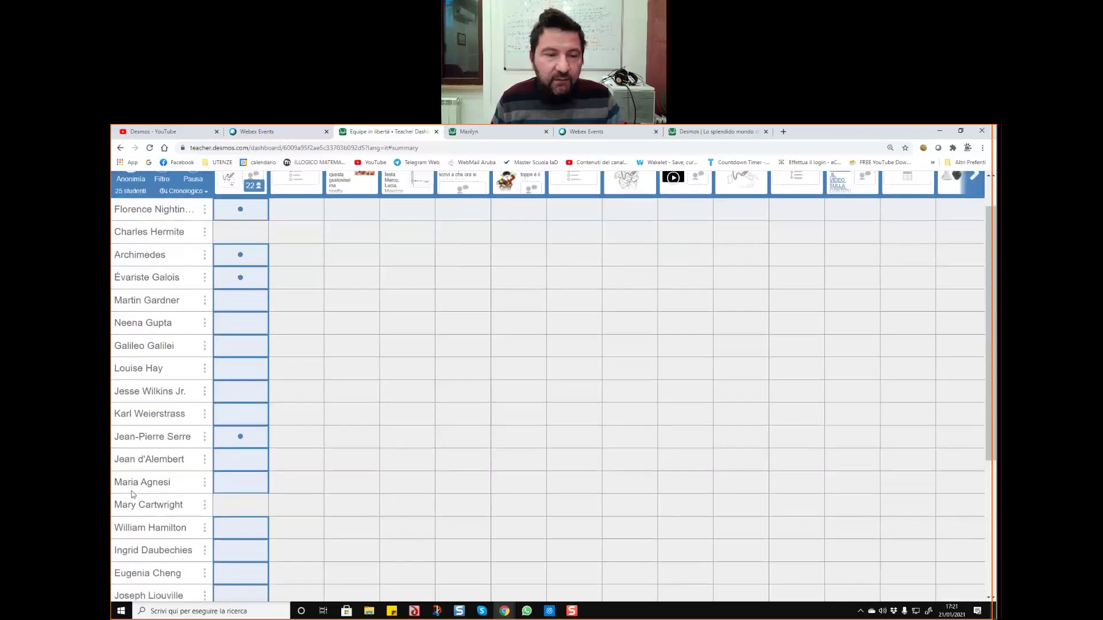
scroll(138, 459, "down", 5)
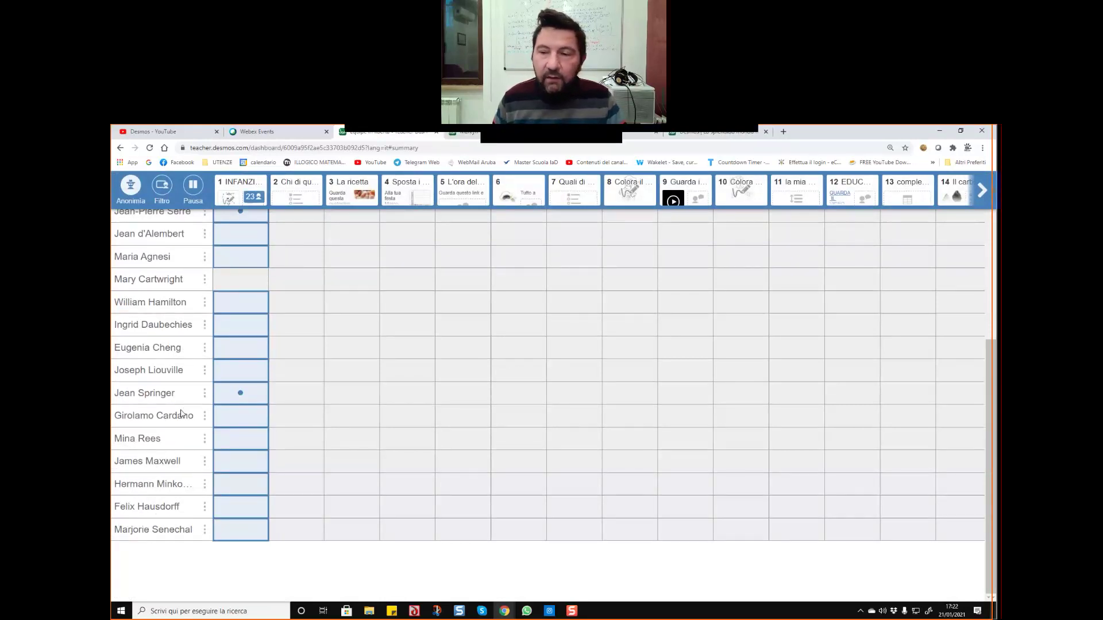
scroll(125, 402, "up", 5)
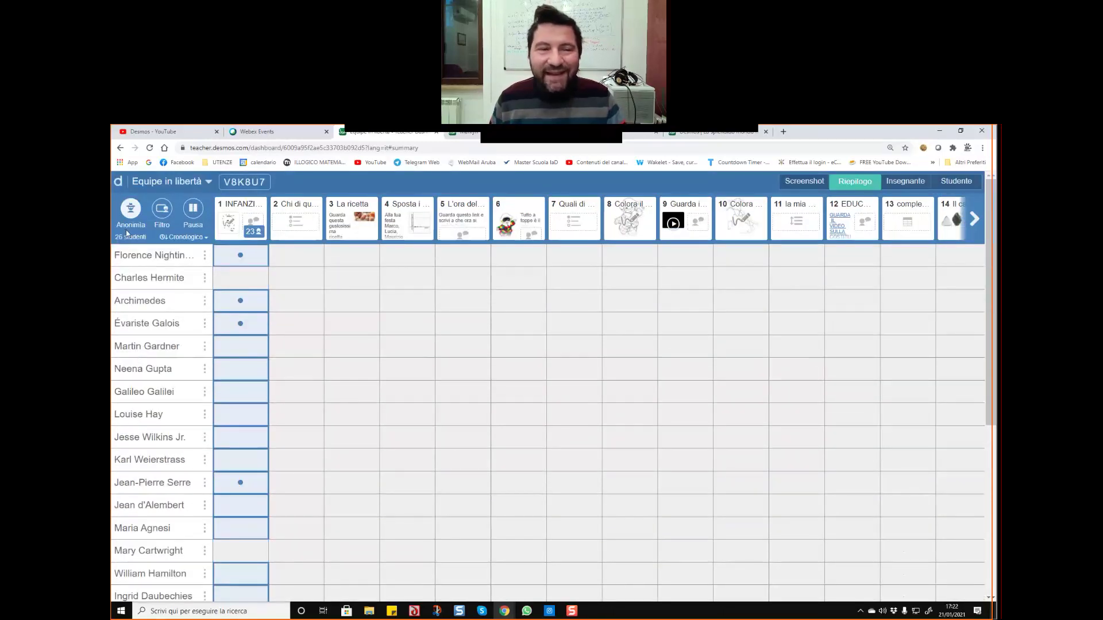
Step: Toggle Anonimia on and off, leaving it off so real student names show
left_click(131, 209)
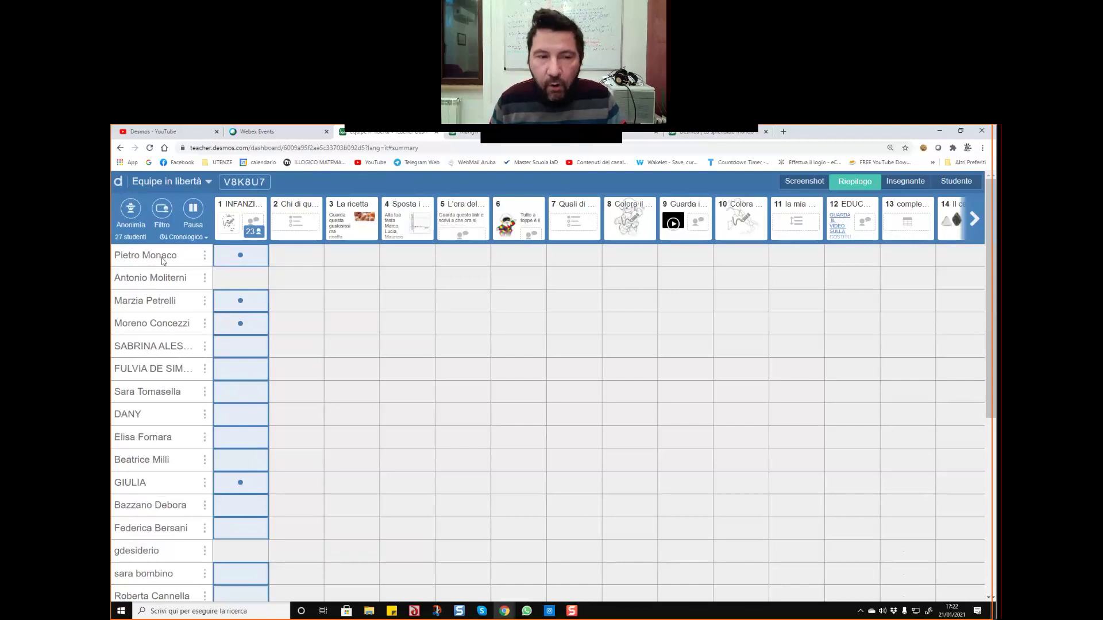
left_click(126, 212)
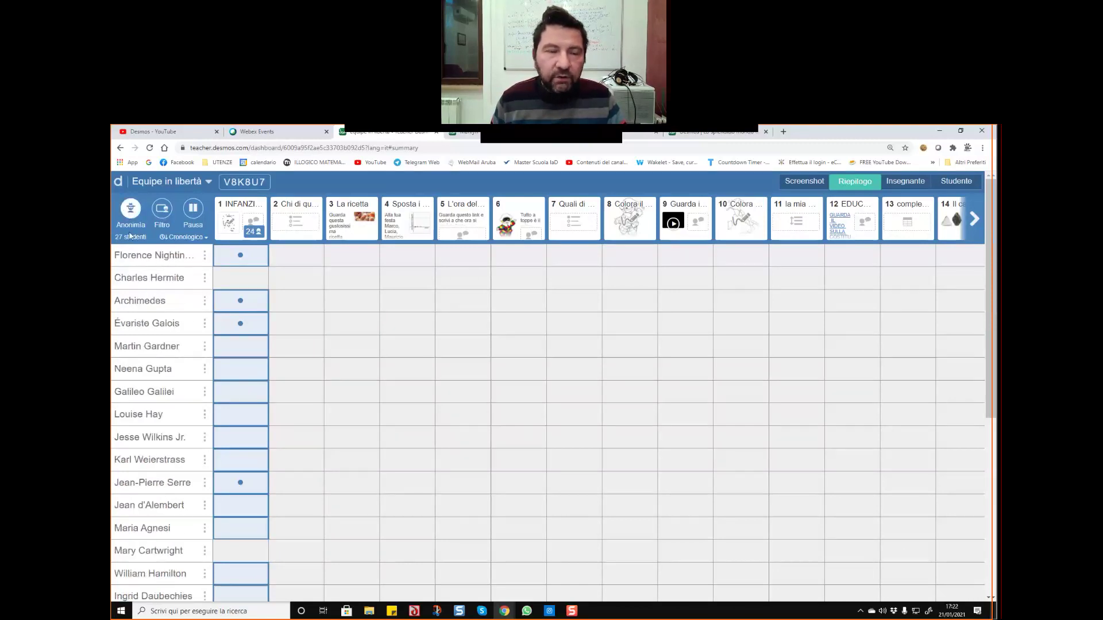
mouse_move(162, 263)
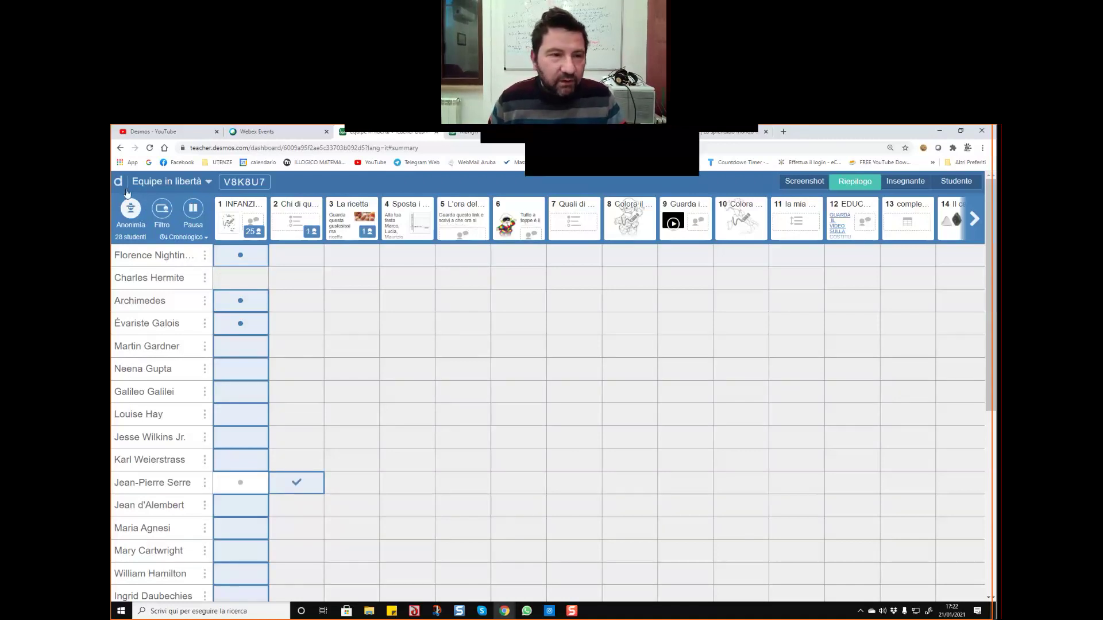
left_click(131, 209)
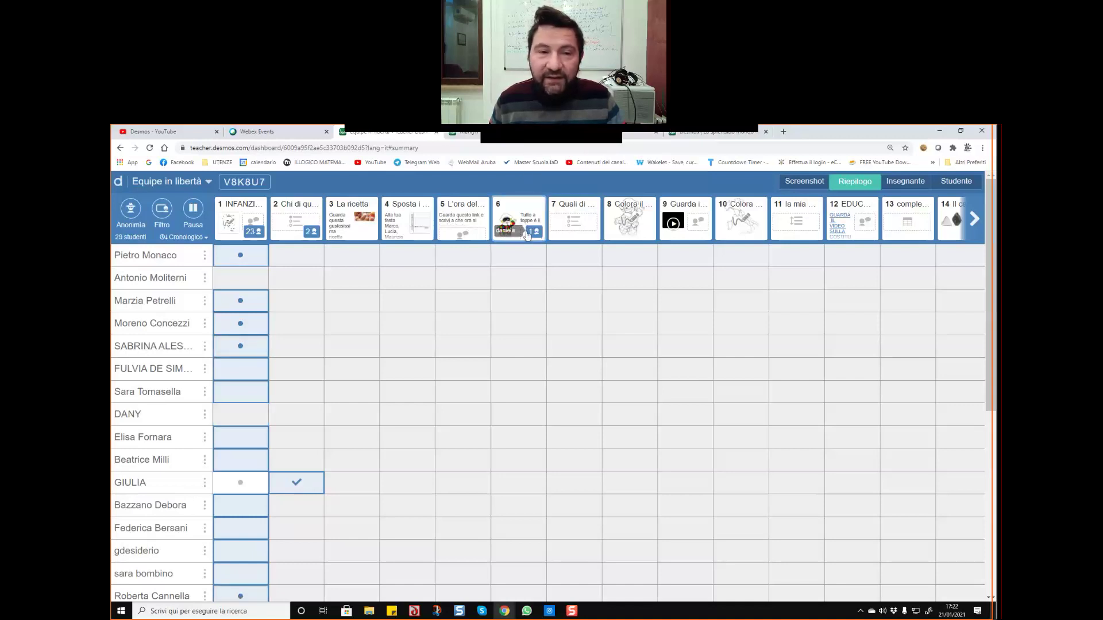
mouse_move(311, 233)
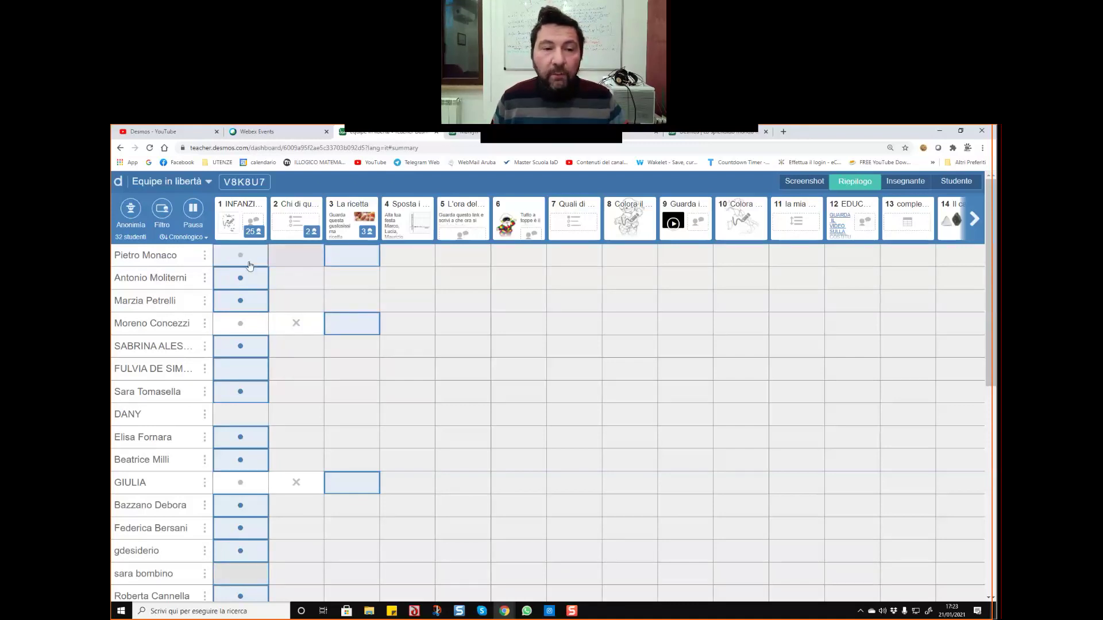
Step: Open the first student's La ricetta screen and briefly visit the recipe blog
left_click(353, 257)
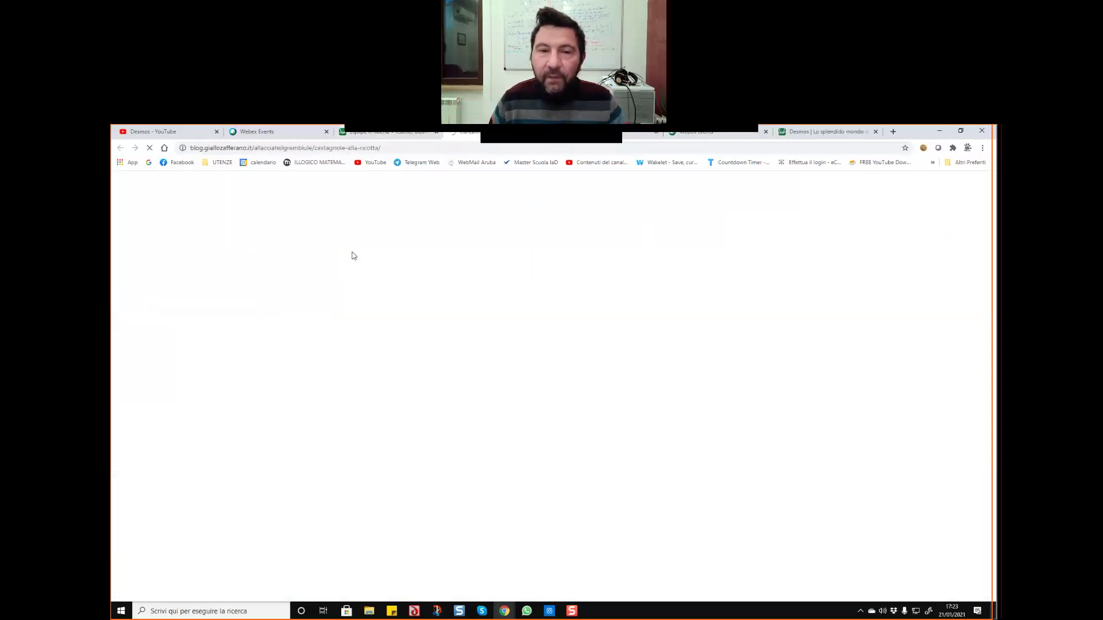
left_click(367, 317)
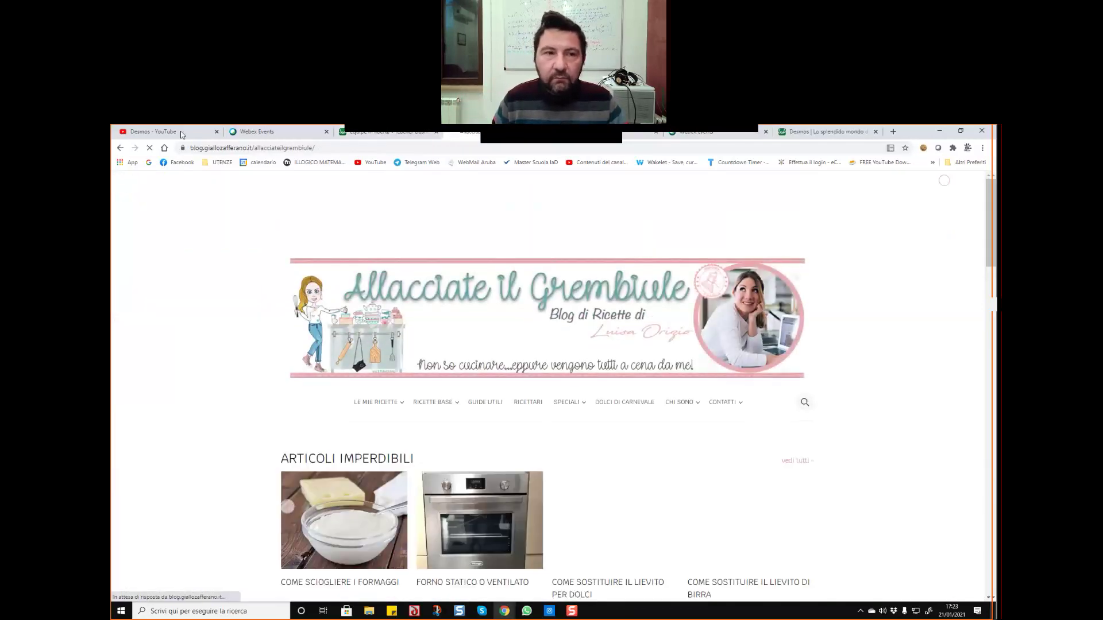
left_click(121, 148)
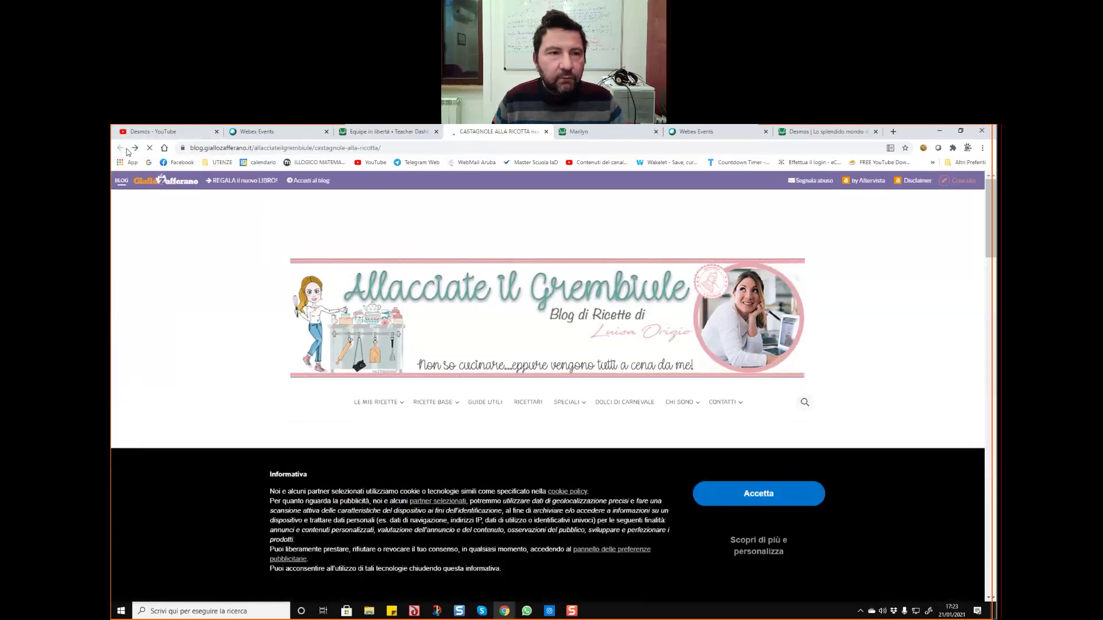
left_click(371, 132)
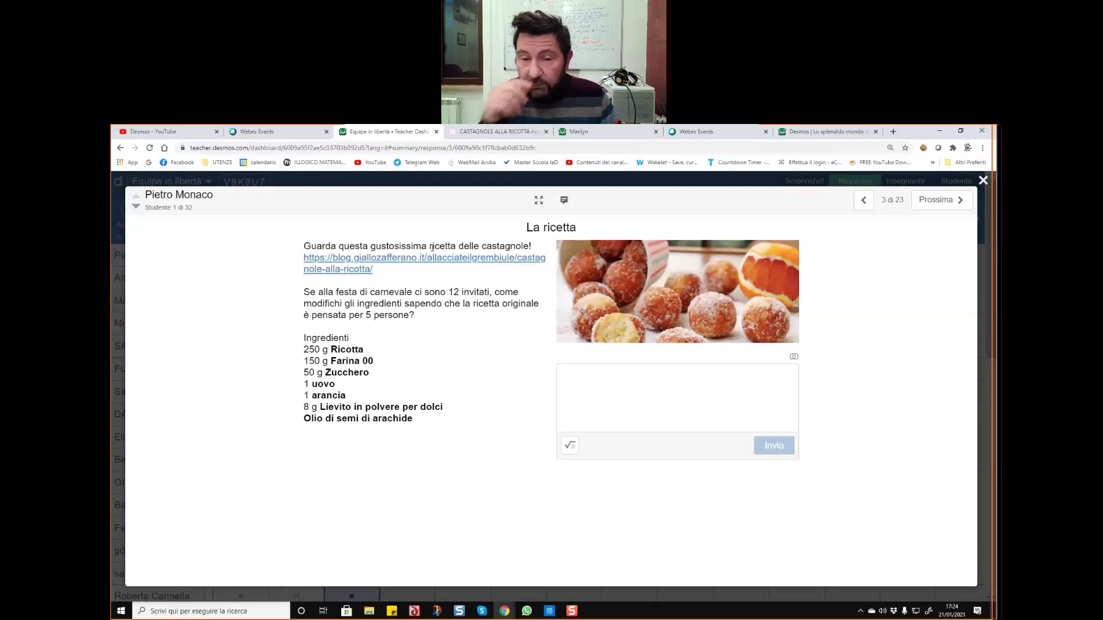
Step: Read through the linked Castagnole alla ricotta recipe, then return to the Desmos dashboard
left_click(542, 263)
scroll(463, 200, "down", 4)
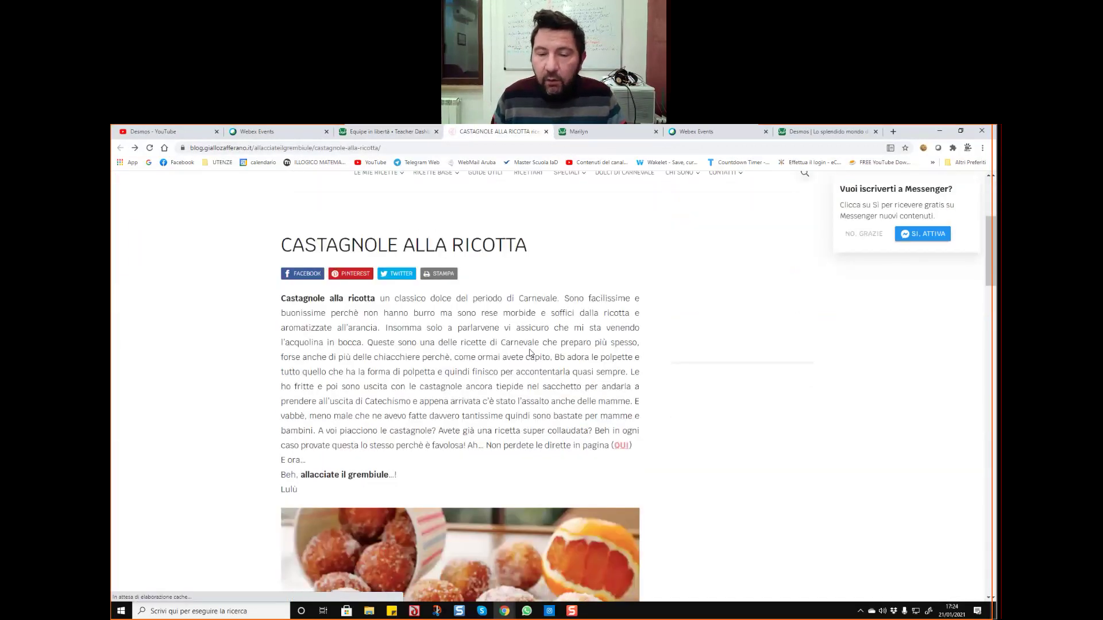
scroll(530, 353, "down", 9)
scroll(621, 393, "down", 9)
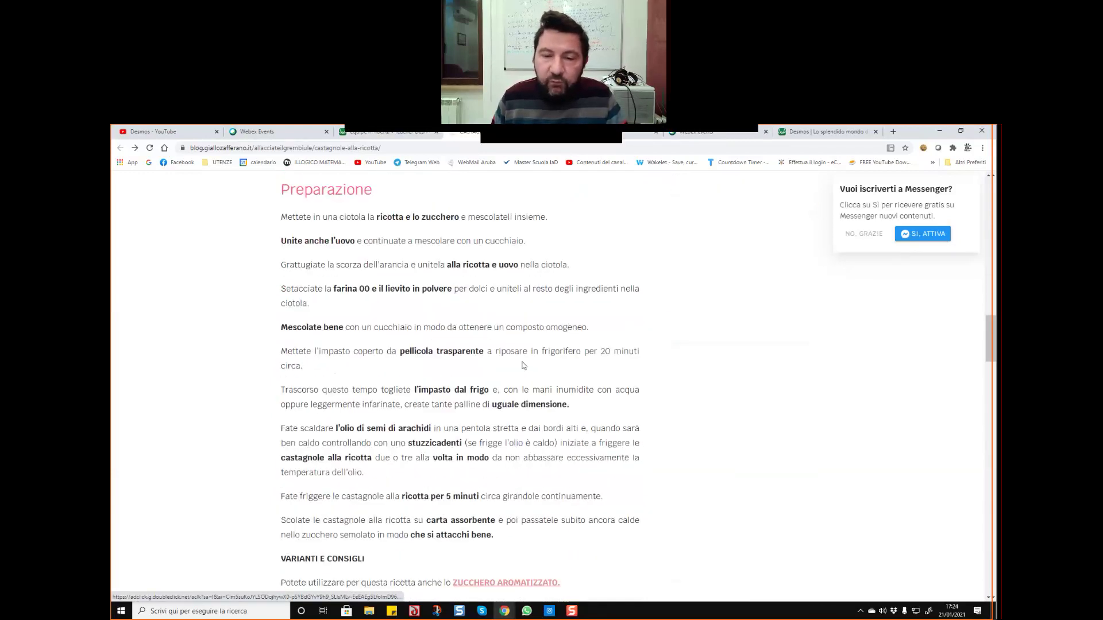
scroll(524, 366, "down", 2)
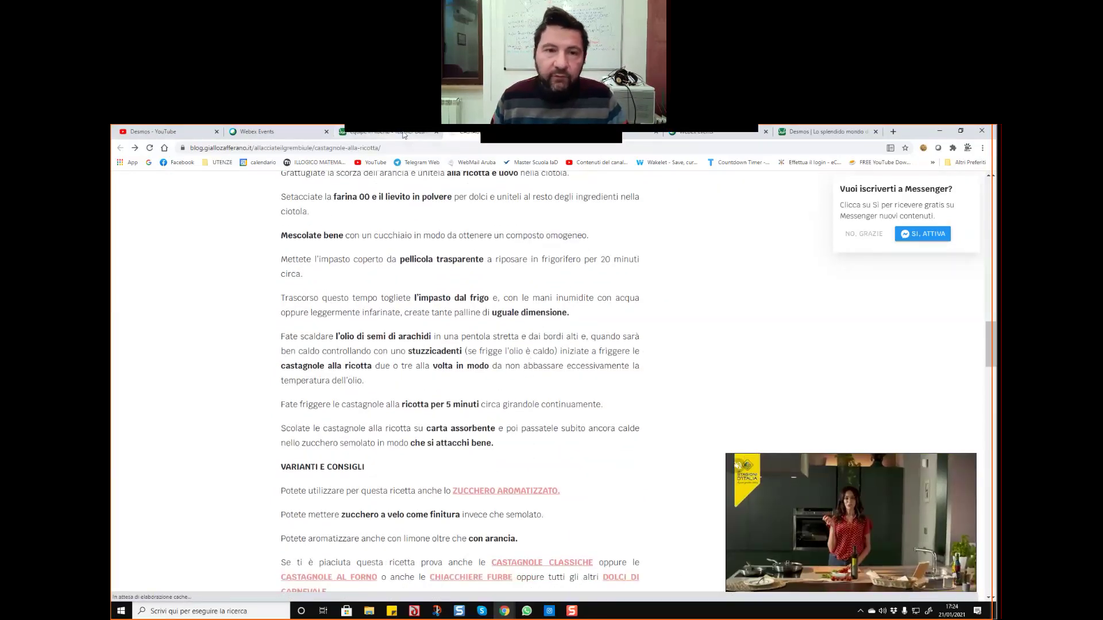
left_click(404, 134)
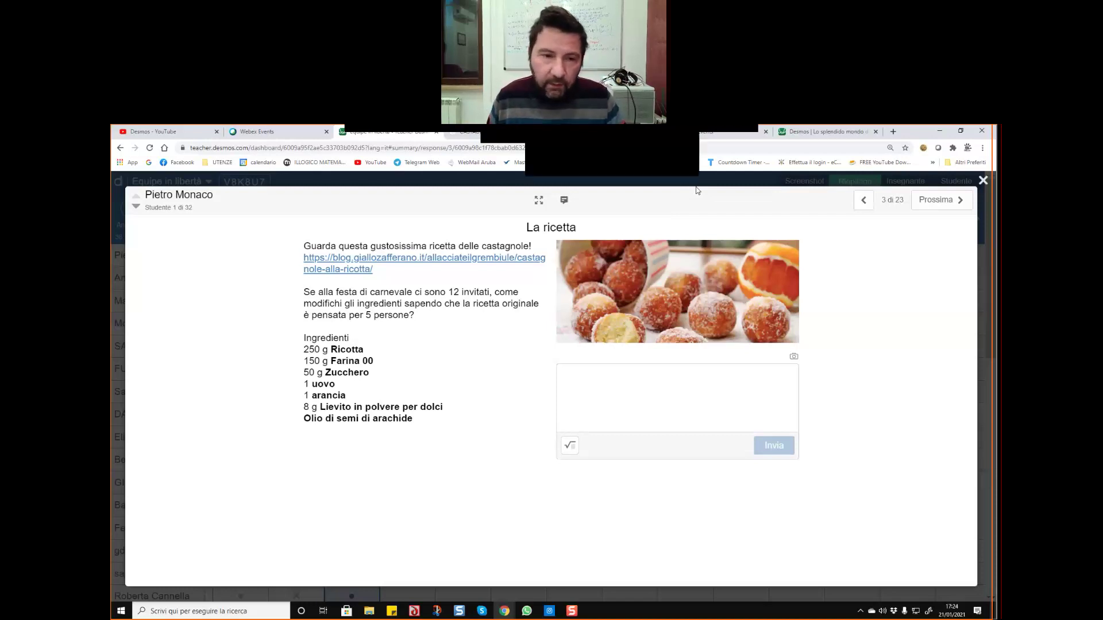
Step: Highlight the ingredients list and the question about the 12 guests on La ricetta
left_click_drag(304, 336, 430, 418)
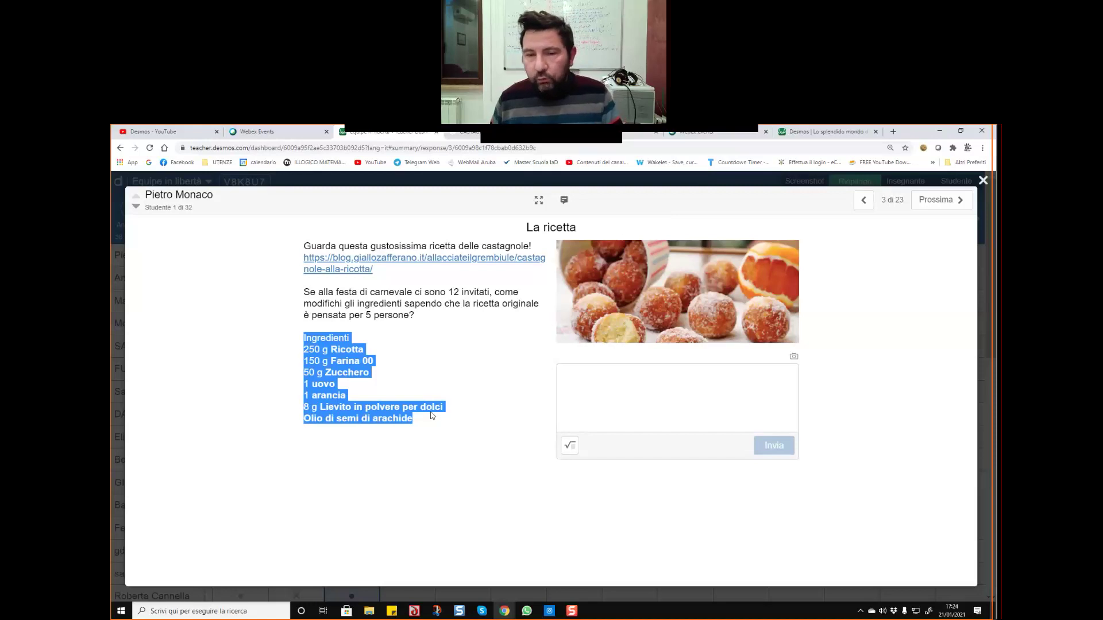
left_click(440, 386)
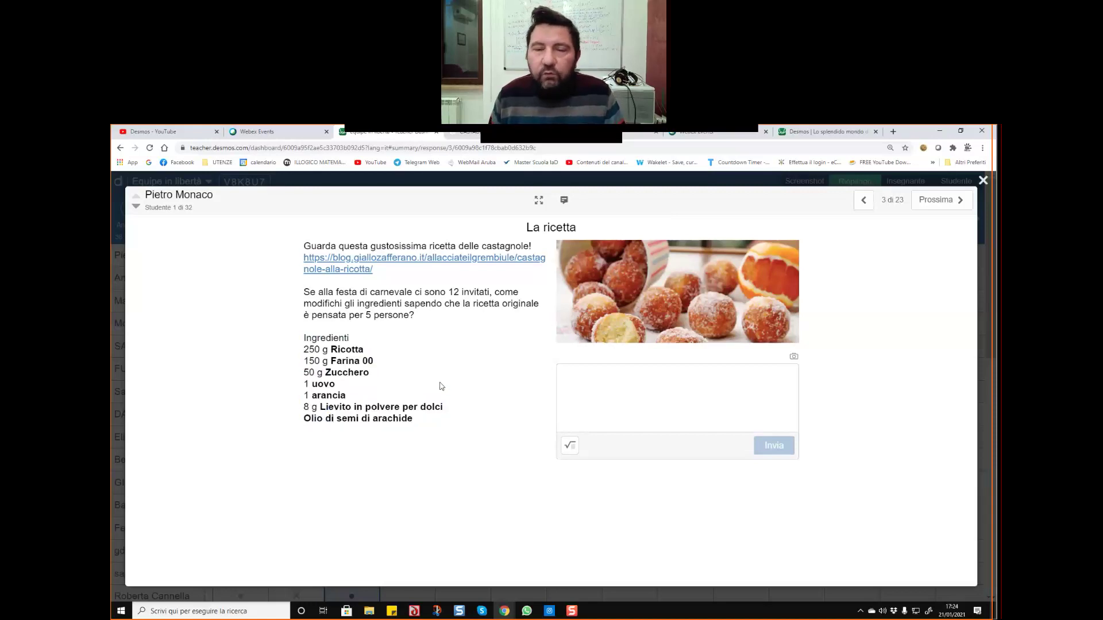
left_click_drag(303, 291, 405, 305)
left_click(331, 301)
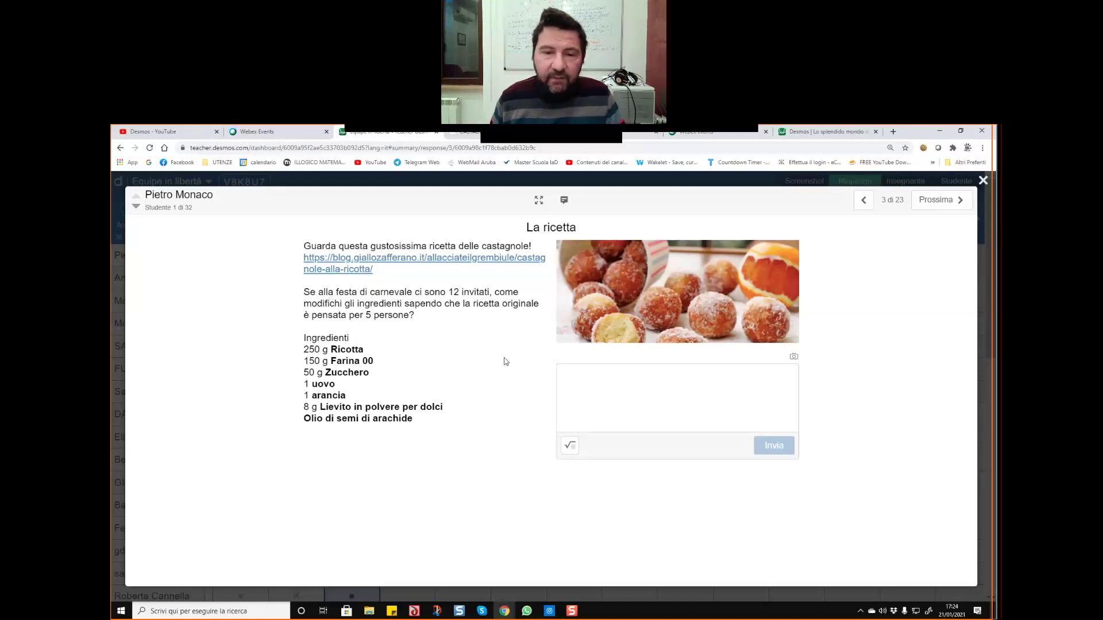
Step: Type and erase test text 'gheugherghe' in the answer box, then close the response
left_click(666, 395)
type("gheughergheg")
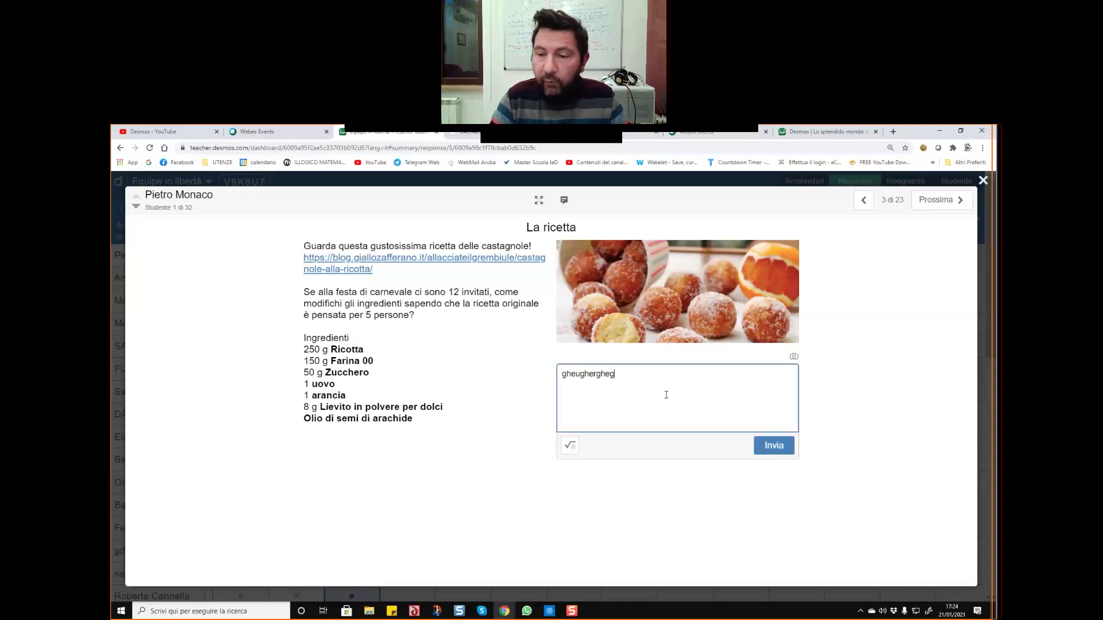
key("BackSpace")
key("BackSpace")
key("BackSpace")
key("BackSpace")
key("BackSpace")
key("BackSpace")
key("BackSpace")
key("BackSpace")
key("BackSpace")
key("BackSpace")
key("BackSpace")
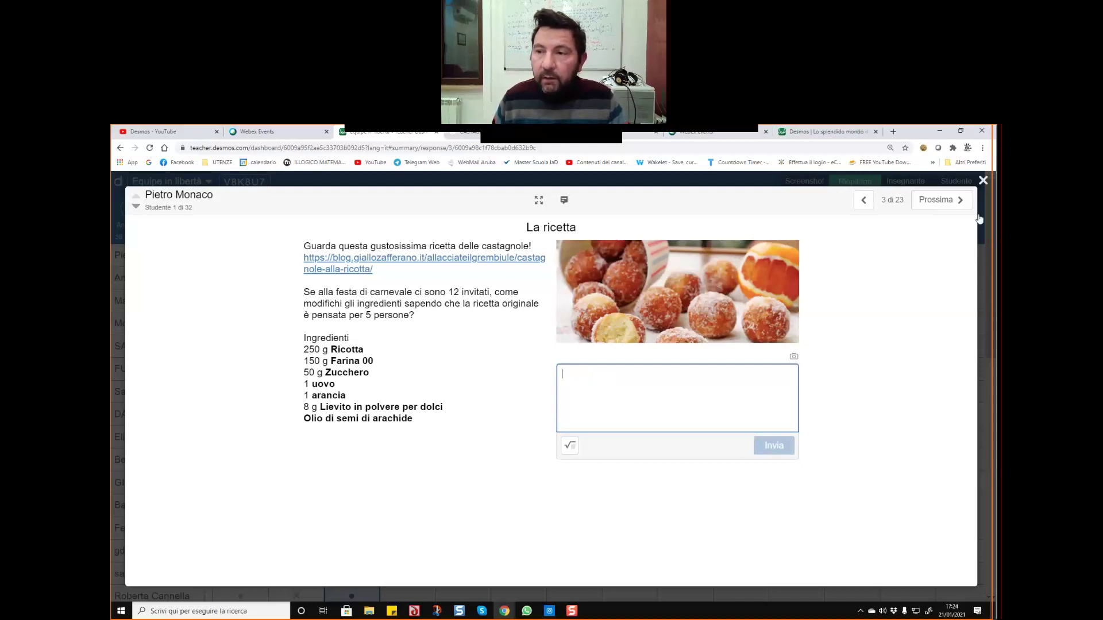
left_click(983, 180)
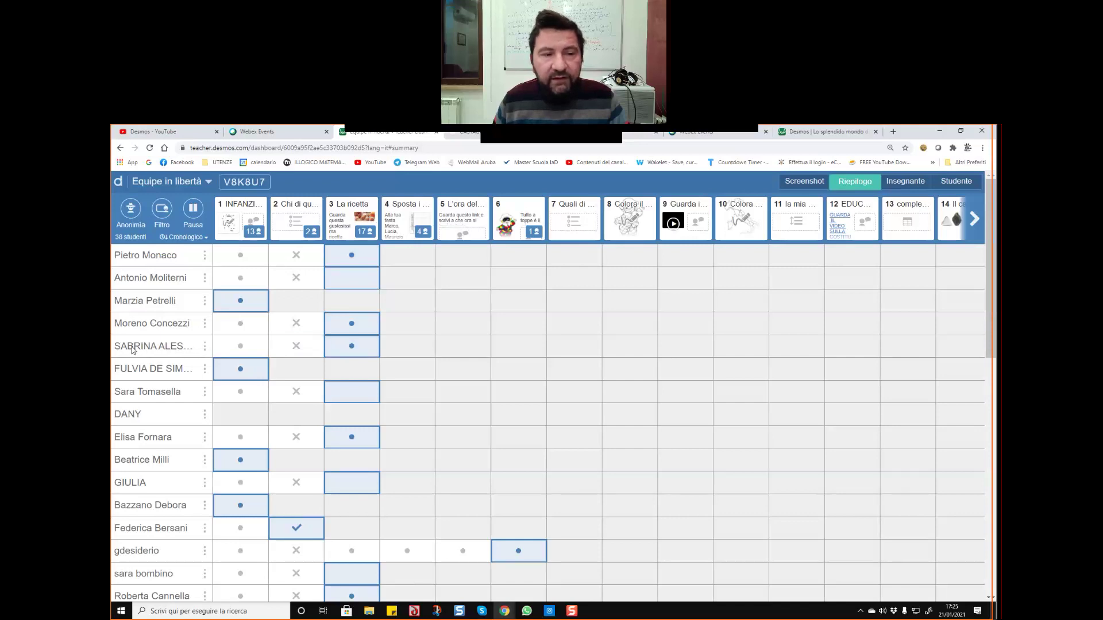
Step: Open another student's La ricetta answer, add the praise 'brava!!!', and close it
left_click(348, 357)
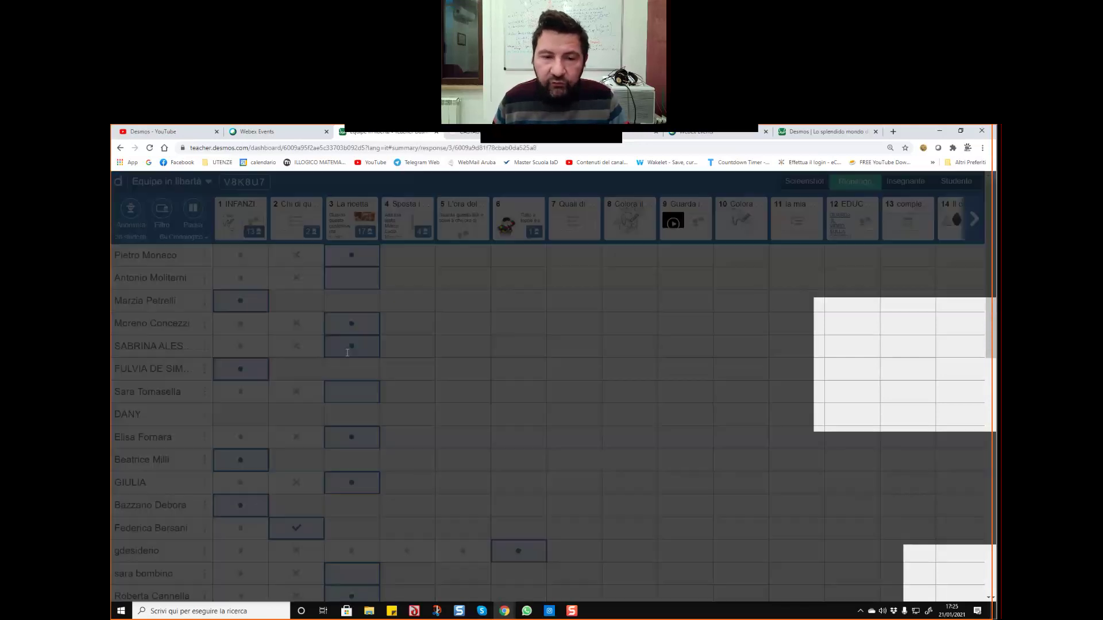
left_click(608, 378)
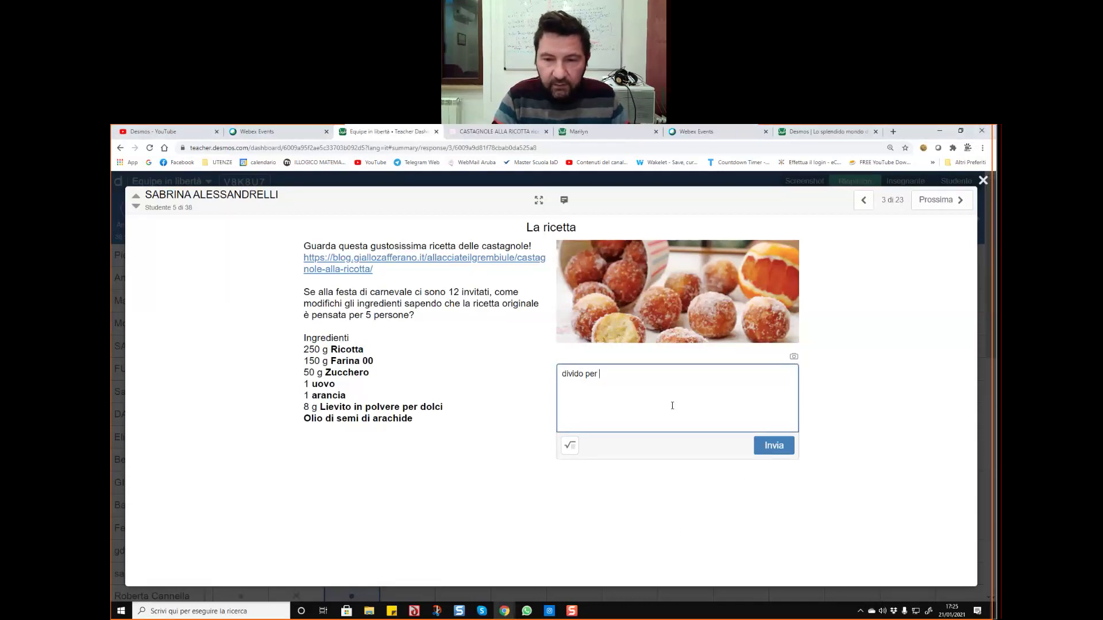
type("(scrive")
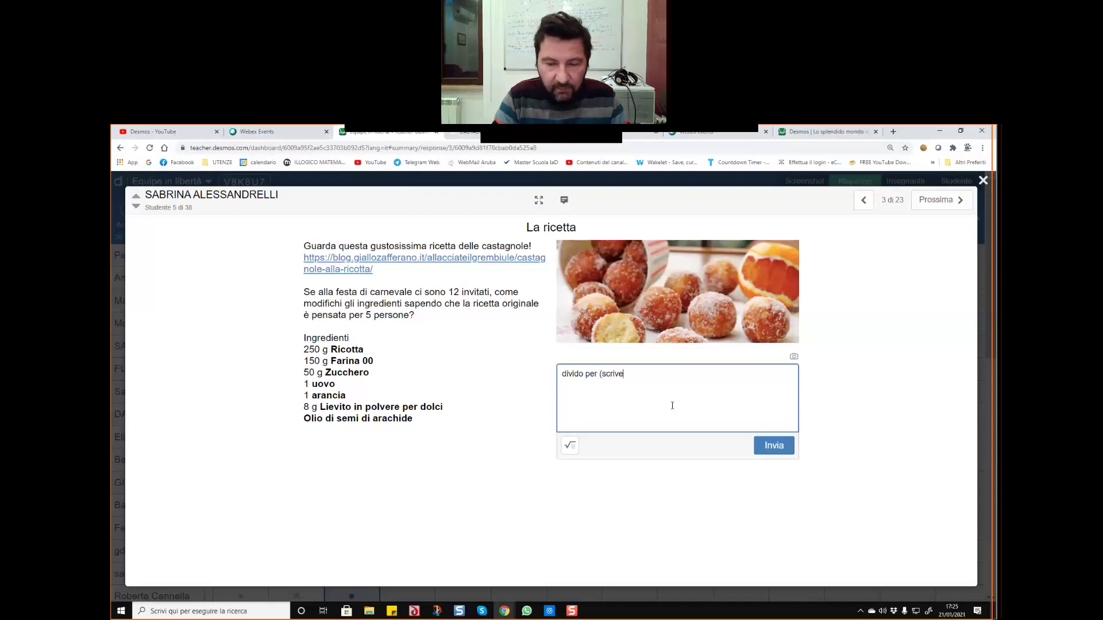
type("i")
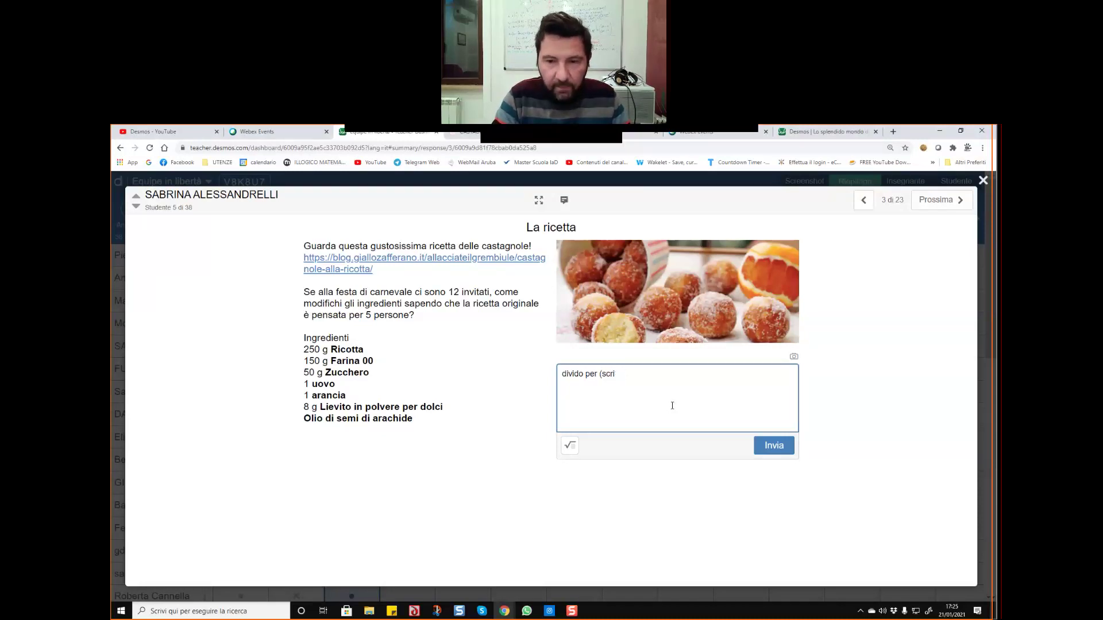
key("BackSpace")
key("BackSpace")
key("BackSpace")
key("BackSpace")
type("brava!!!")
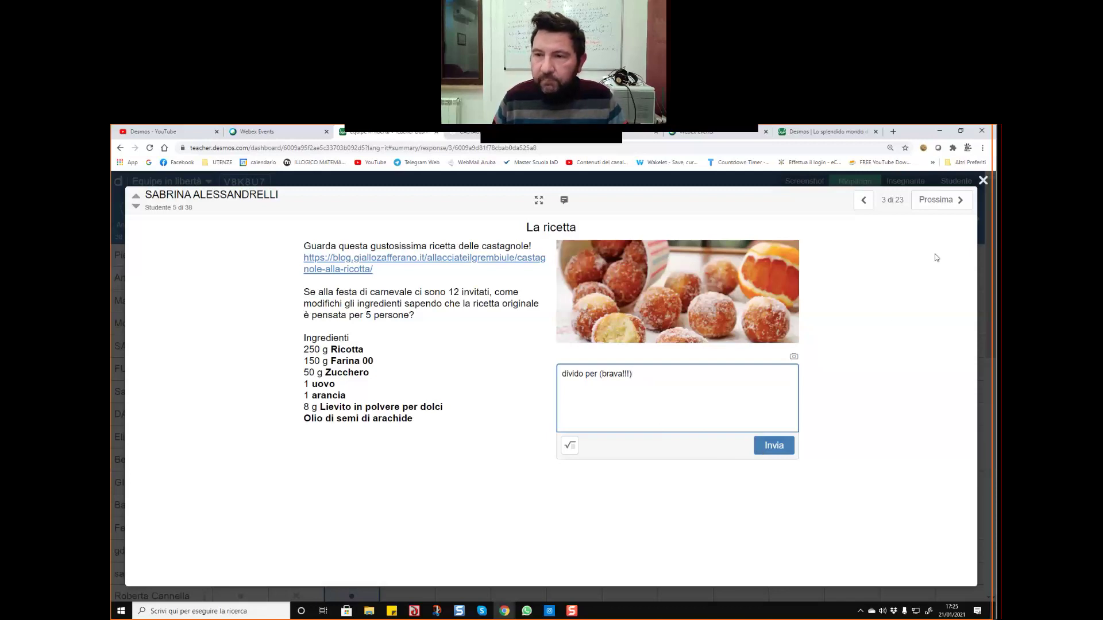
left_click(983, 181)
scroll(373, 425, "down", 1)
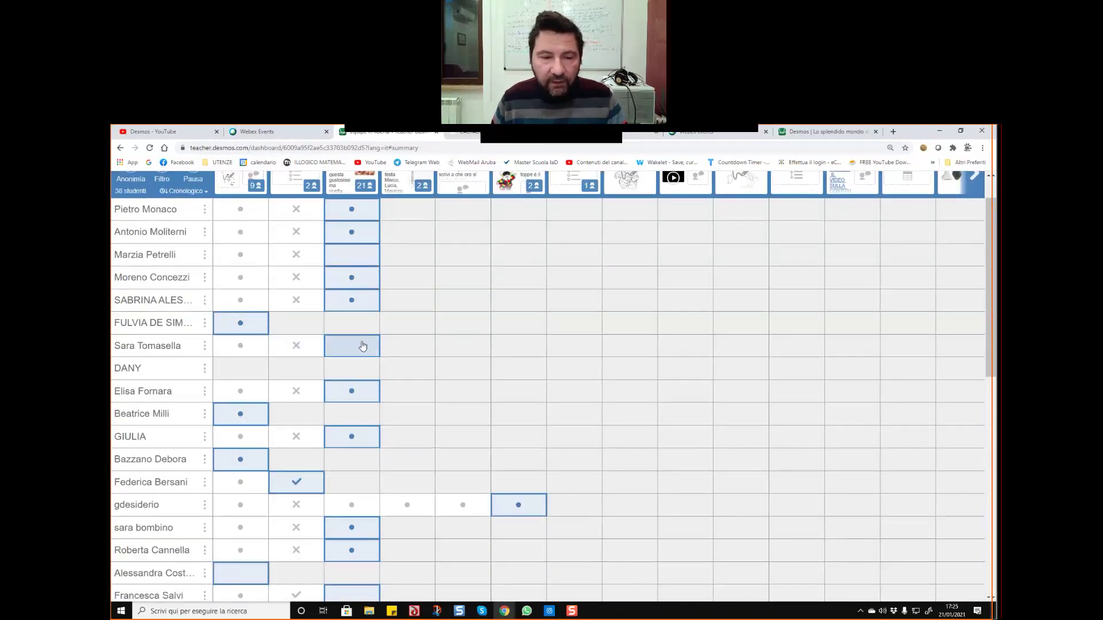
Step: Return to the top and show screen 1's teacher view, Unisci i puntini, with students' dot drawings
scroll(561, 391, "up", 1)
scroll(561, 391, "up", 1)
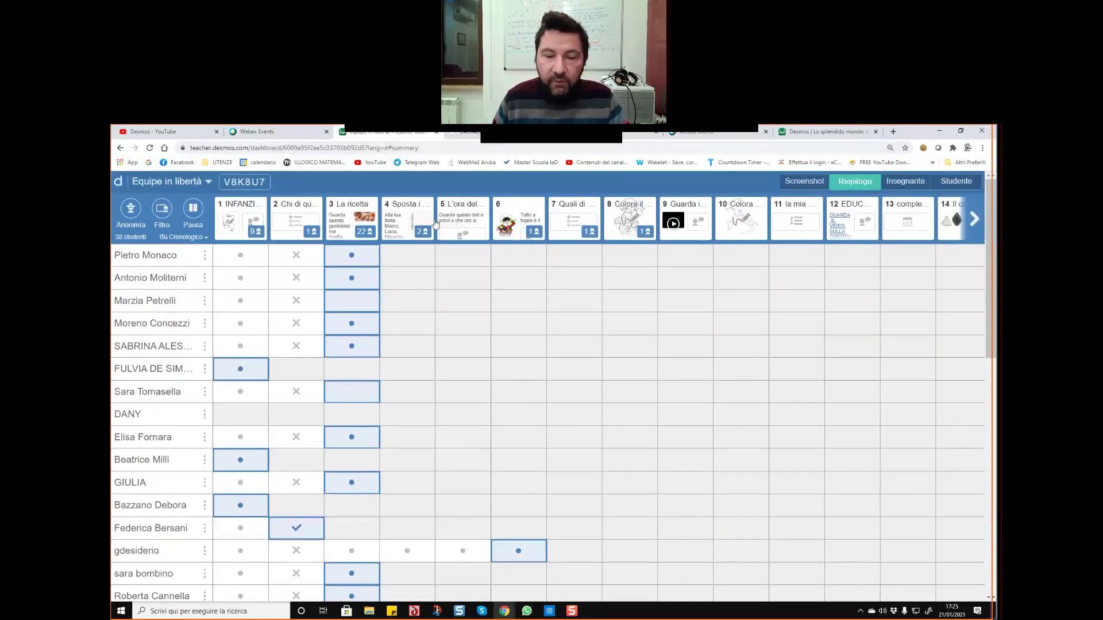
scroll(464, 420, "up", 1)
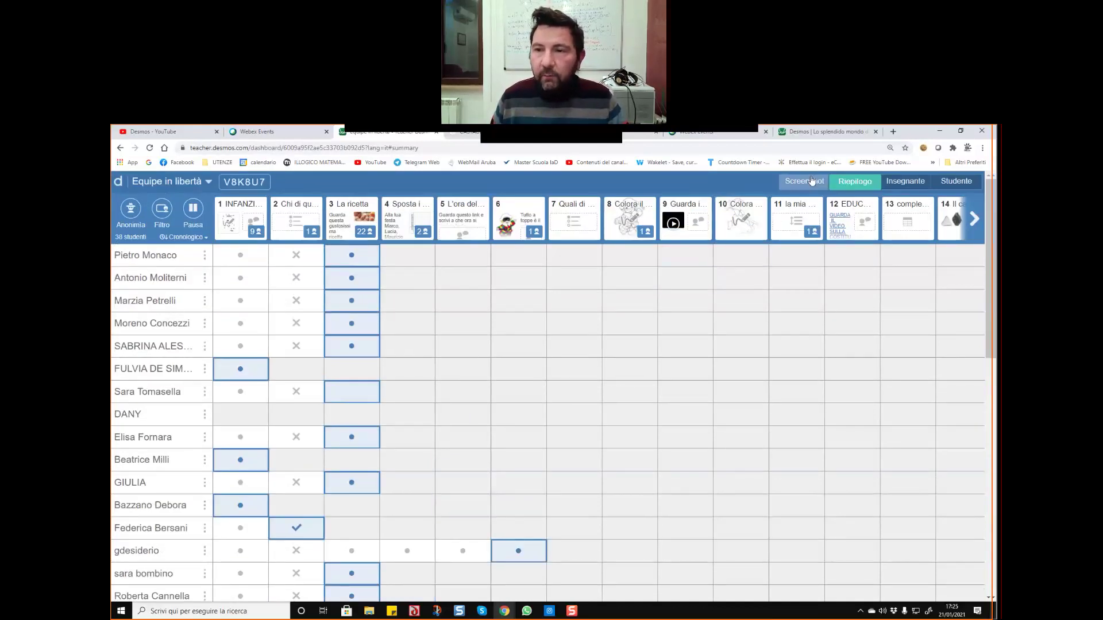
left_click(906, 182)
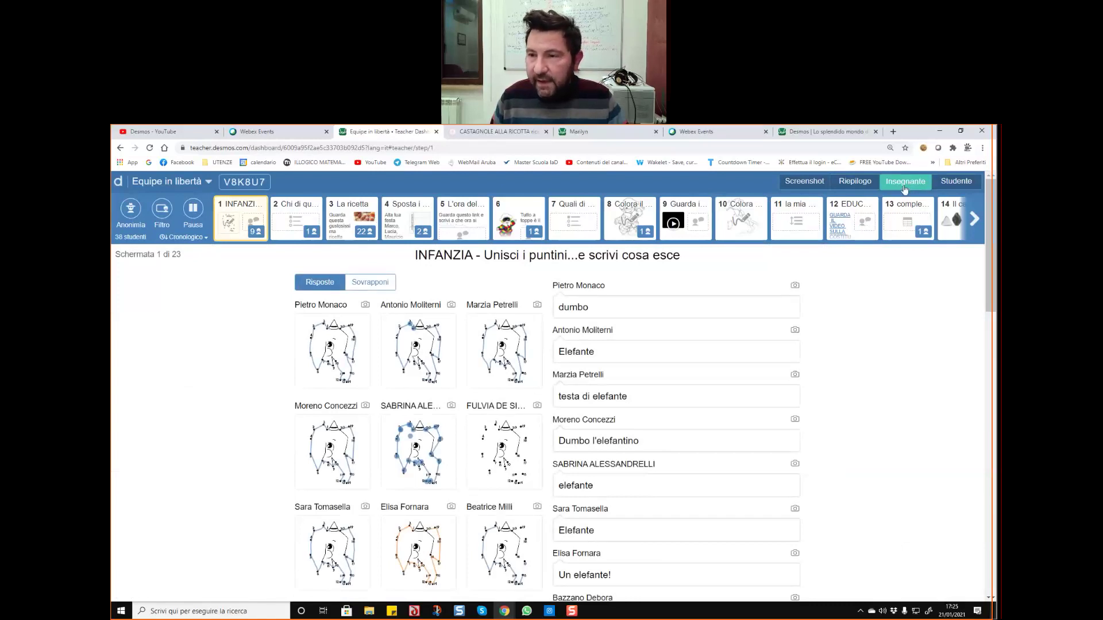
left_click(853, 183)
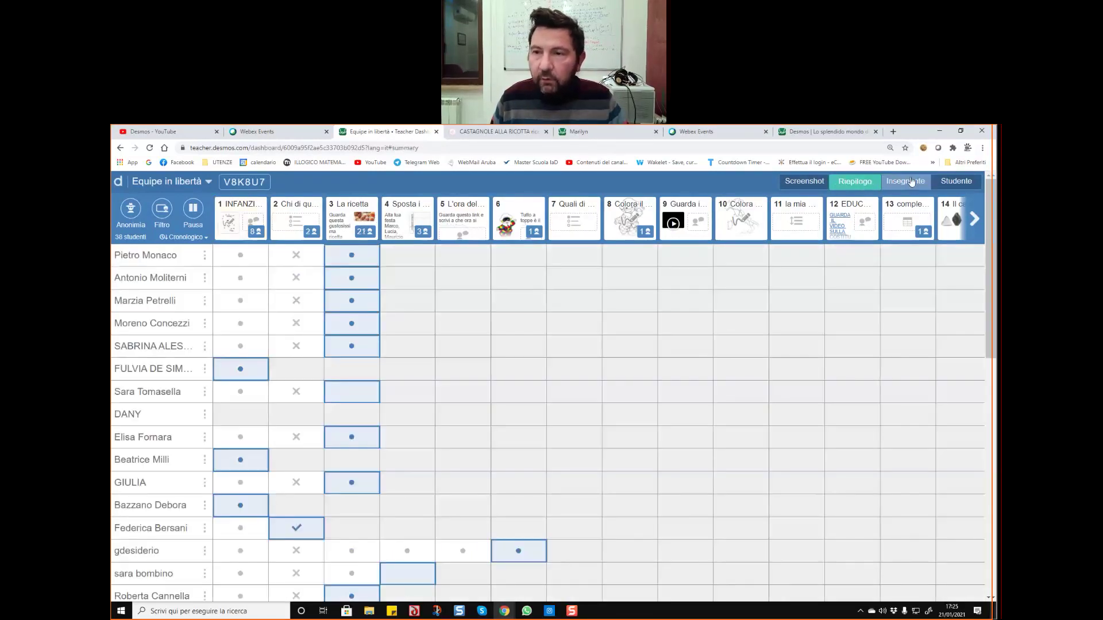
left_click(906, 182)
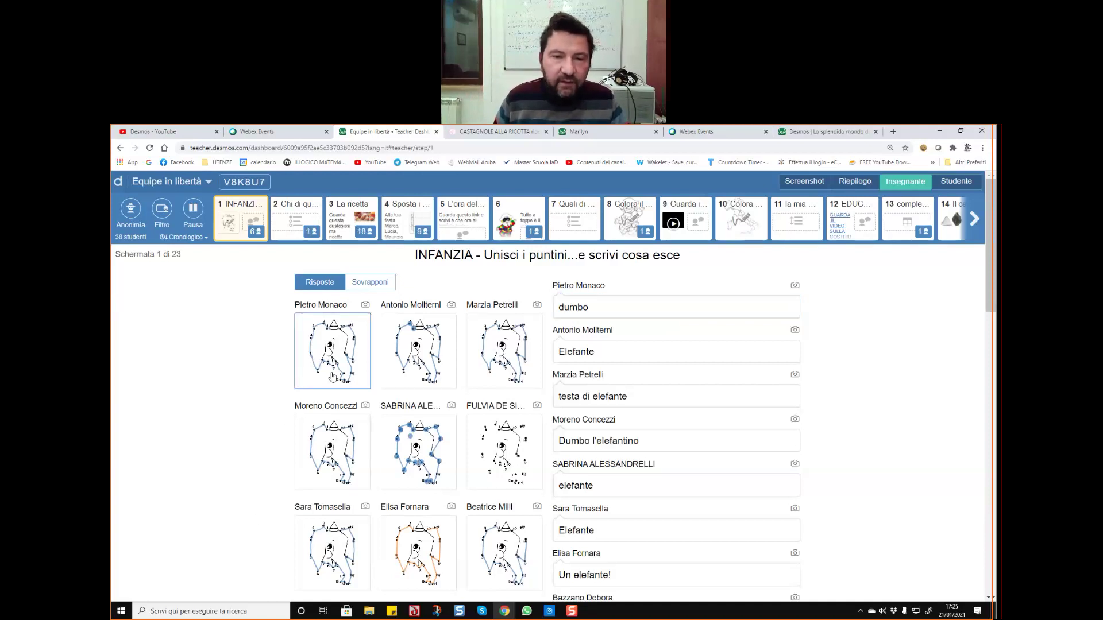
scroll(521, 411, "down", 1)
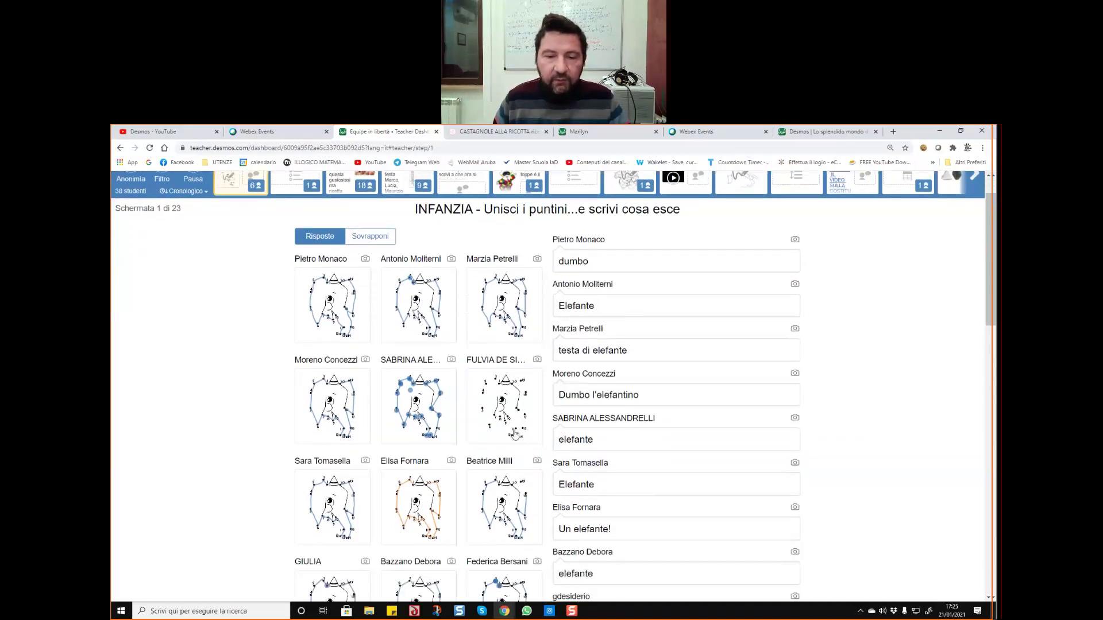
scroll(446, 418, "down", 2)
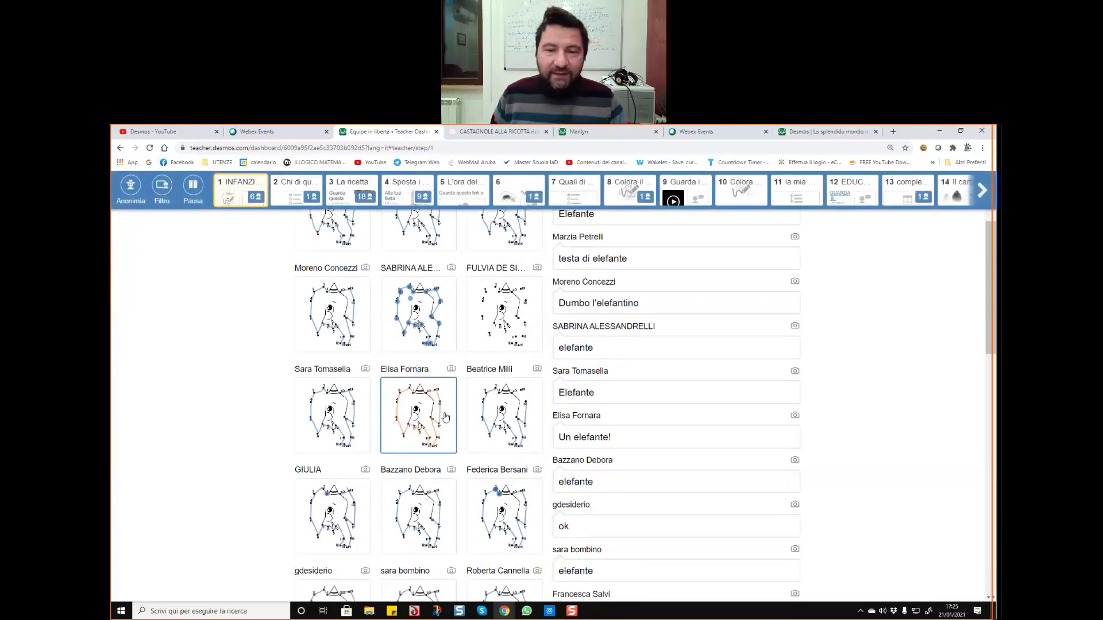
scroll(446, 417, "down", 3)
scroll(448, 422, "up", 2)
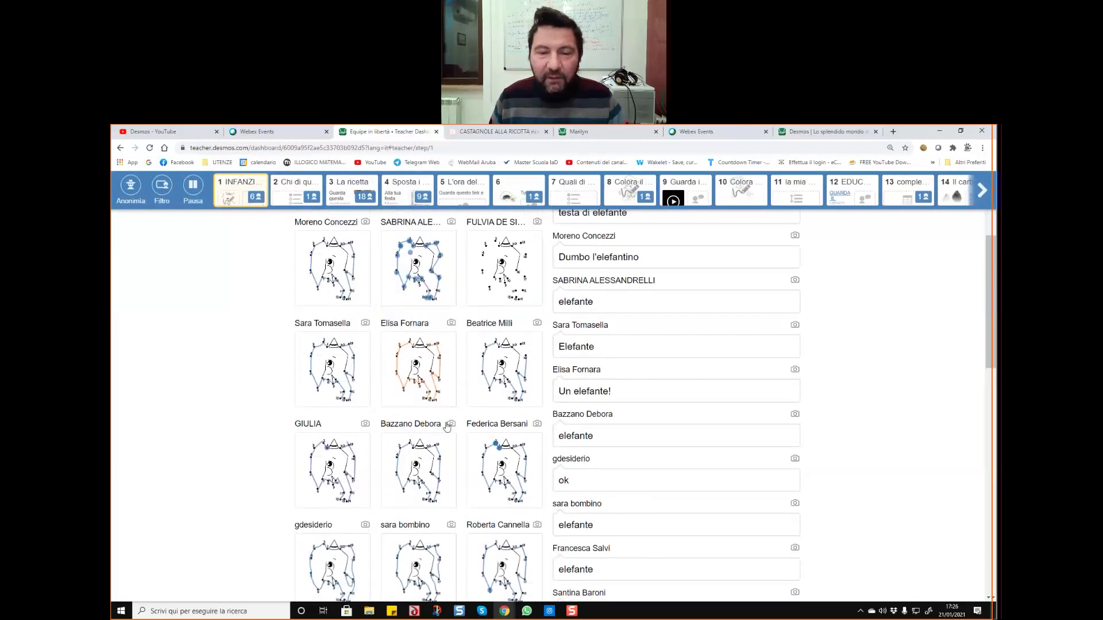
scroll(452, 429, "down", 4)
scroll(452, 429, "down", 4)
scroll(448, 425, "up", 6)
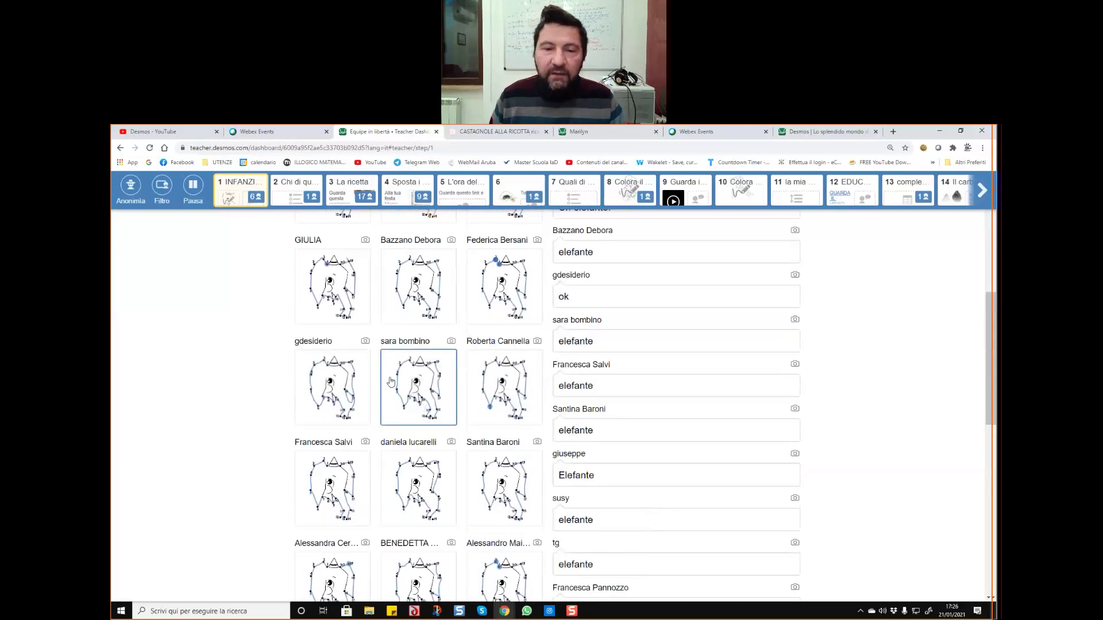
scroll(390, 378, "up", 1)
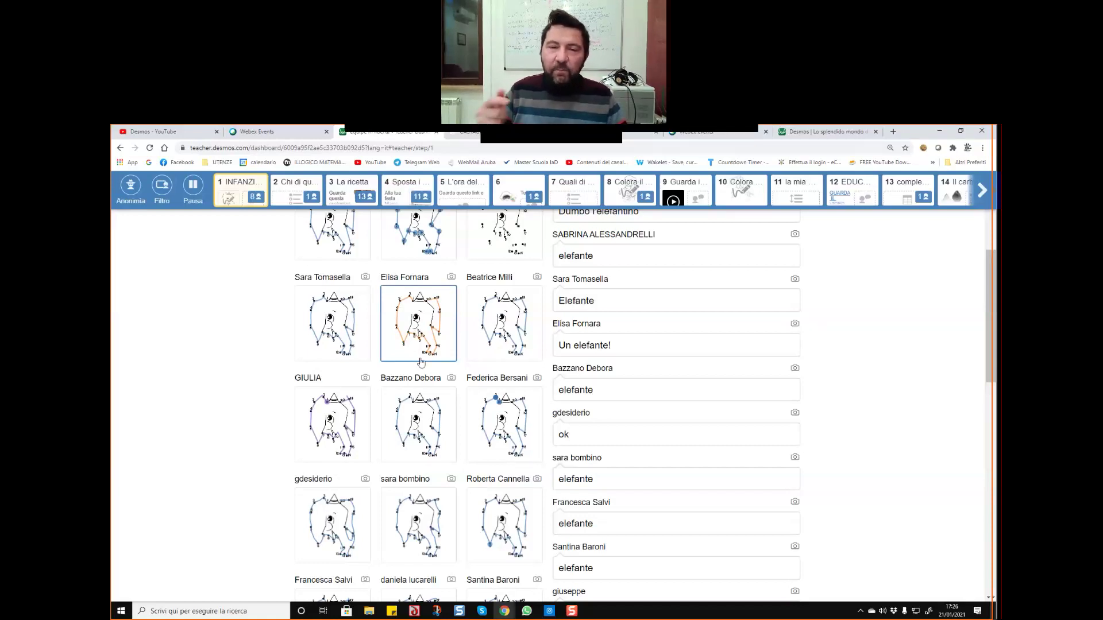
scroll(419, 361, "down", 10)
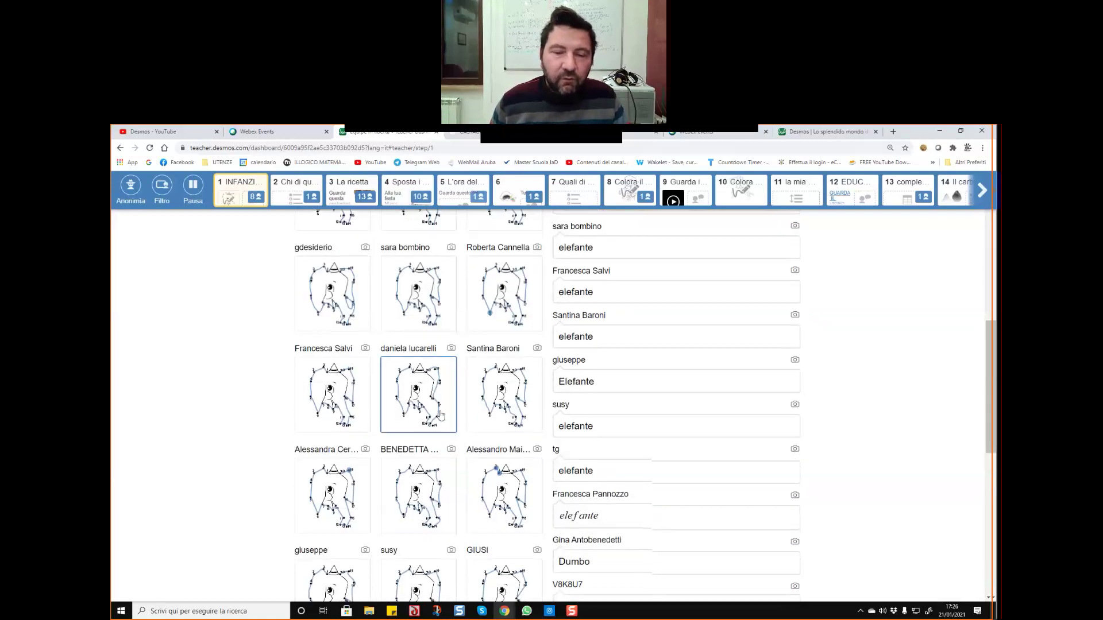
Step: Scroll past the screen 1 thumbnails and open screen 2's Pulcinella answer results
scroll(421, 442, "down", 3)
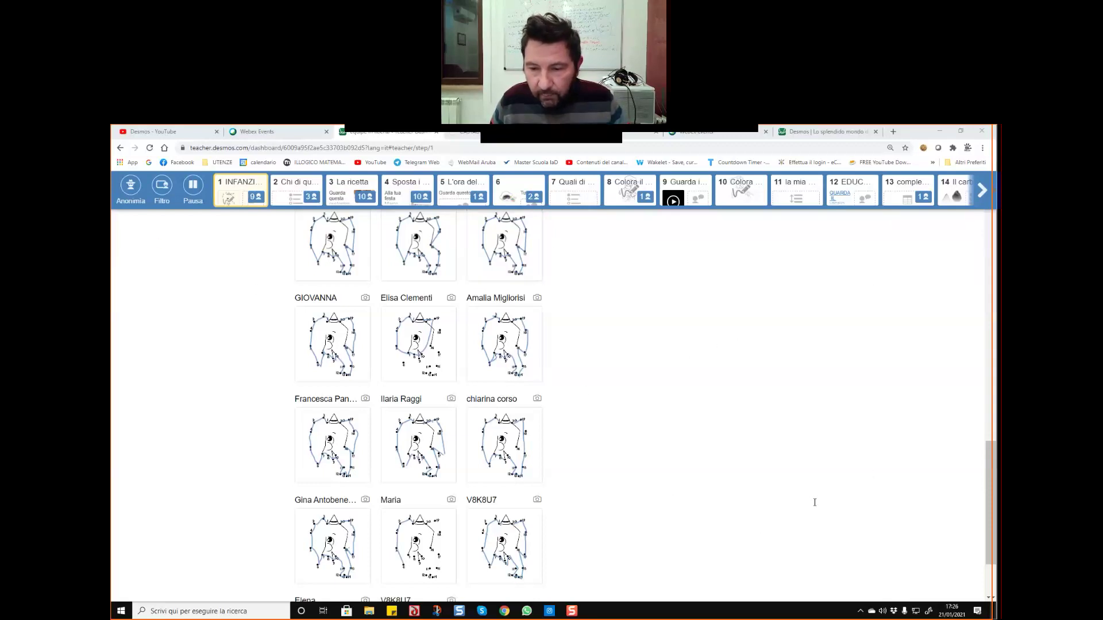
scroll(717, 552, "down", 2)
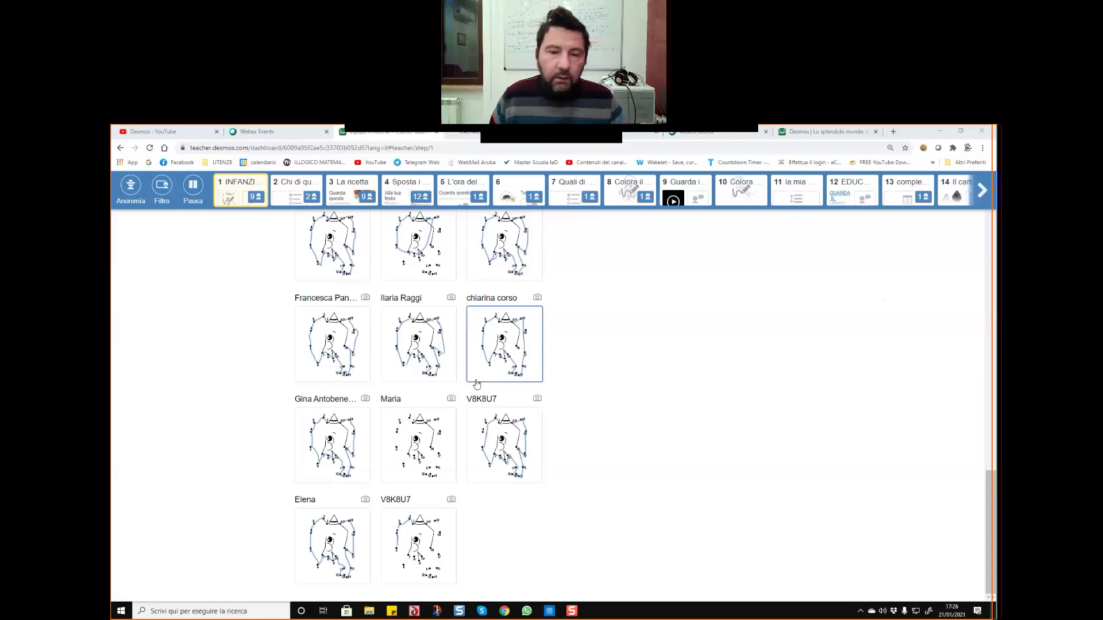
left_click(297, 187)
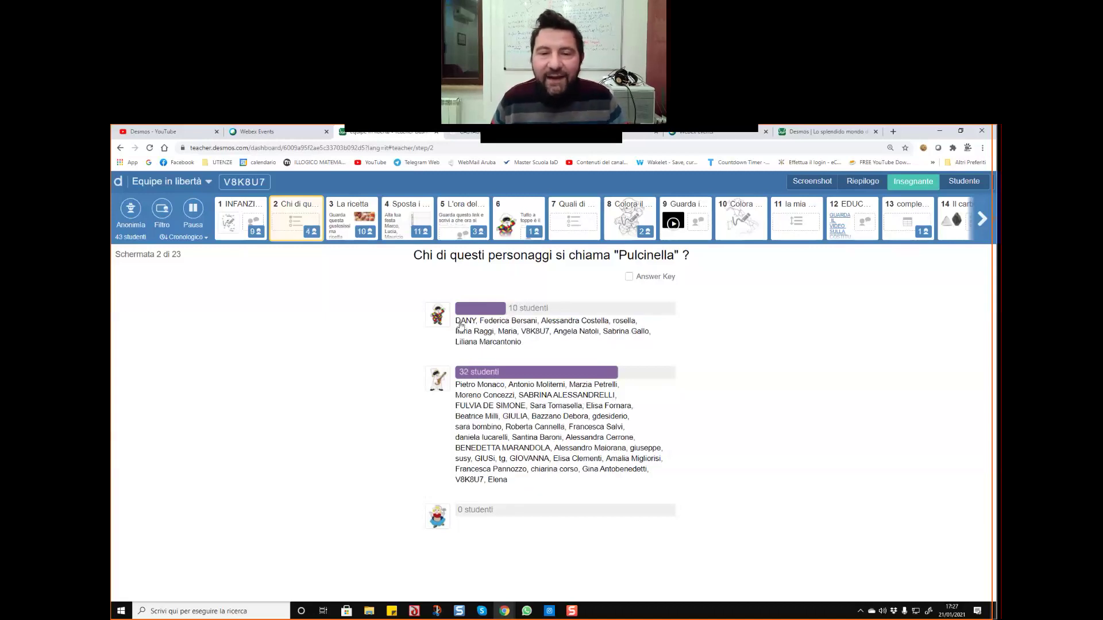
Step: Toggle Anonimia on, off, then on again so student names are anonymised
left_click(132, 208)
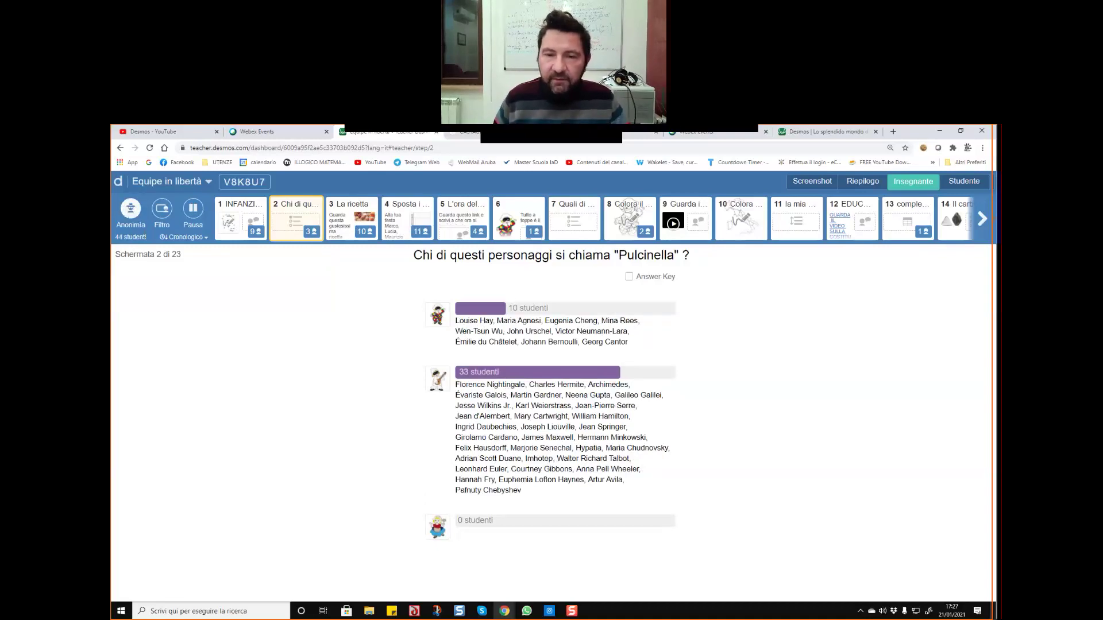
left_click(131, 209)
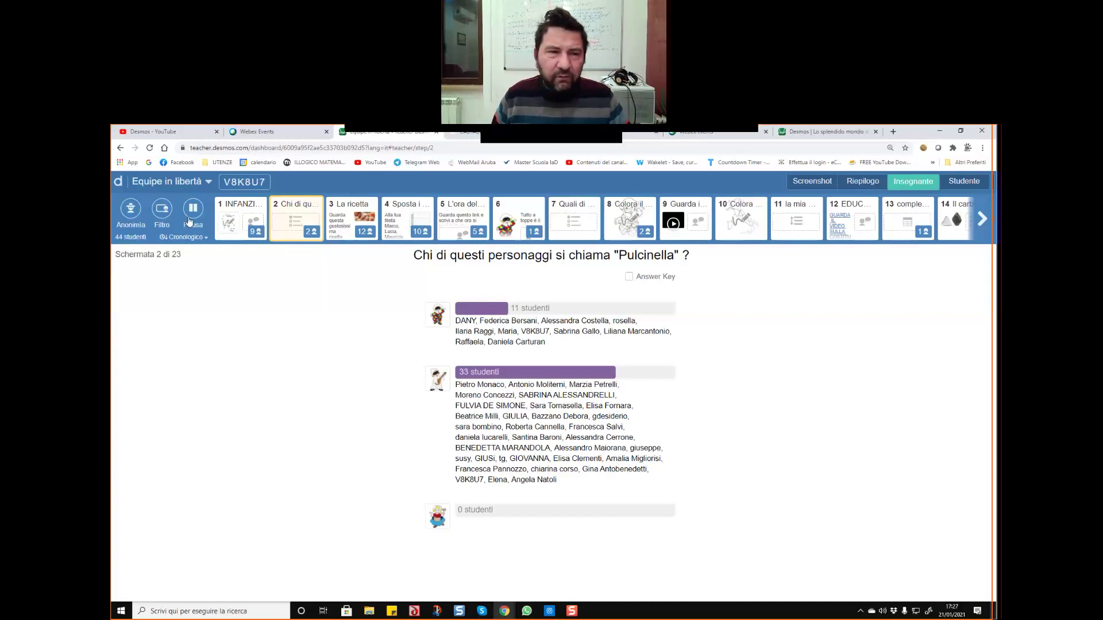
left_click(134, 214)
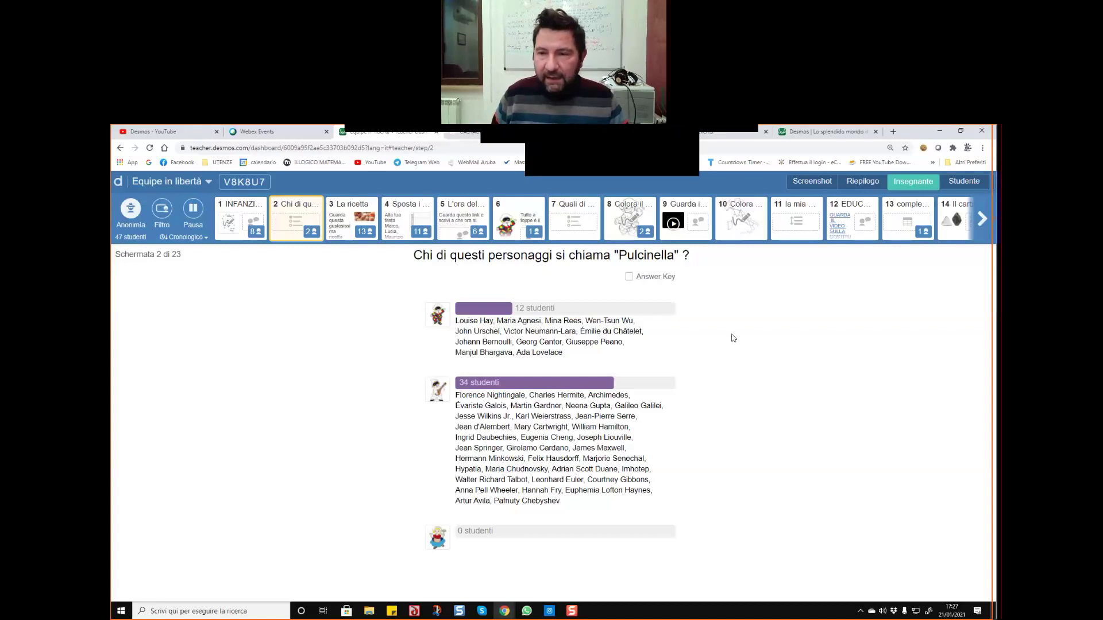
Step: Check the Screenshot page twice, then open one student's individual Pulcinella answer
left_click(817, 185)
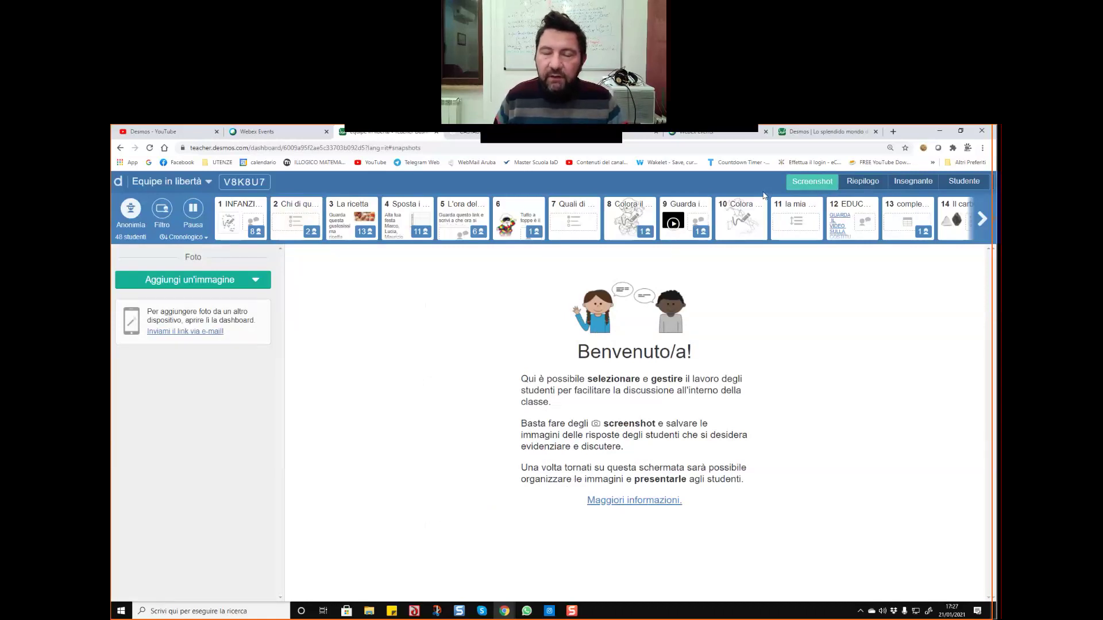
left_click(296, 219)
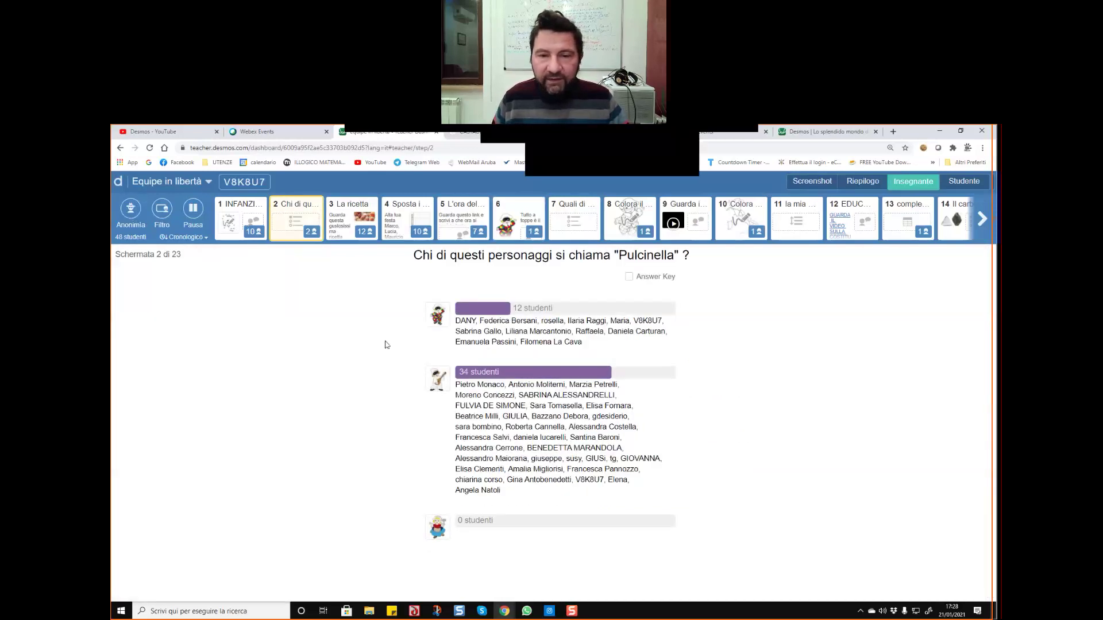
left_click(810, 182)
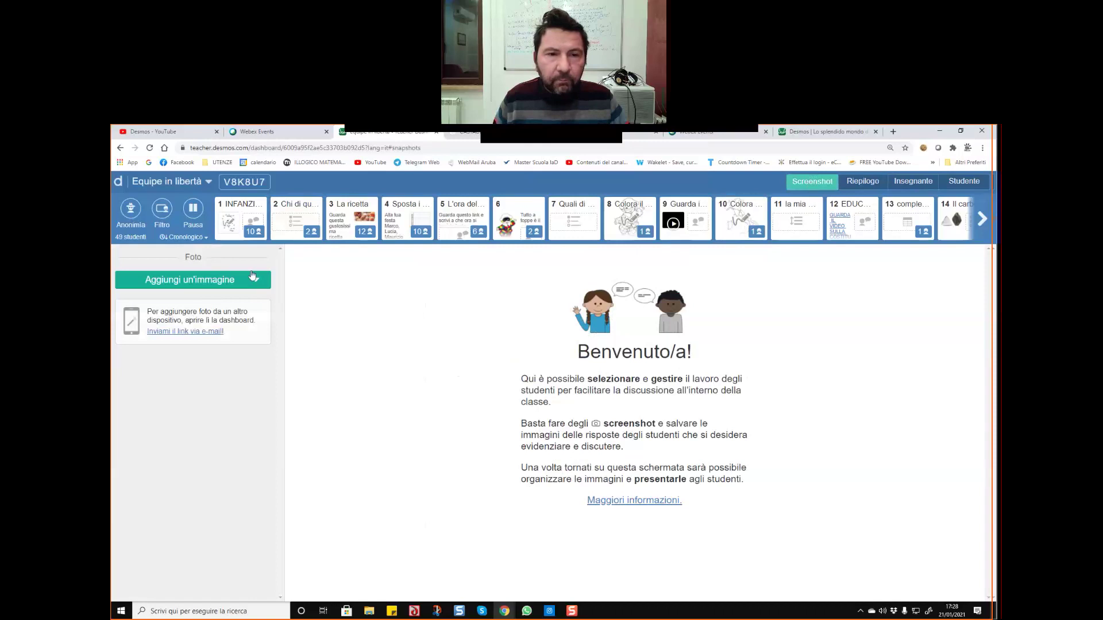
left_click(304, 232)
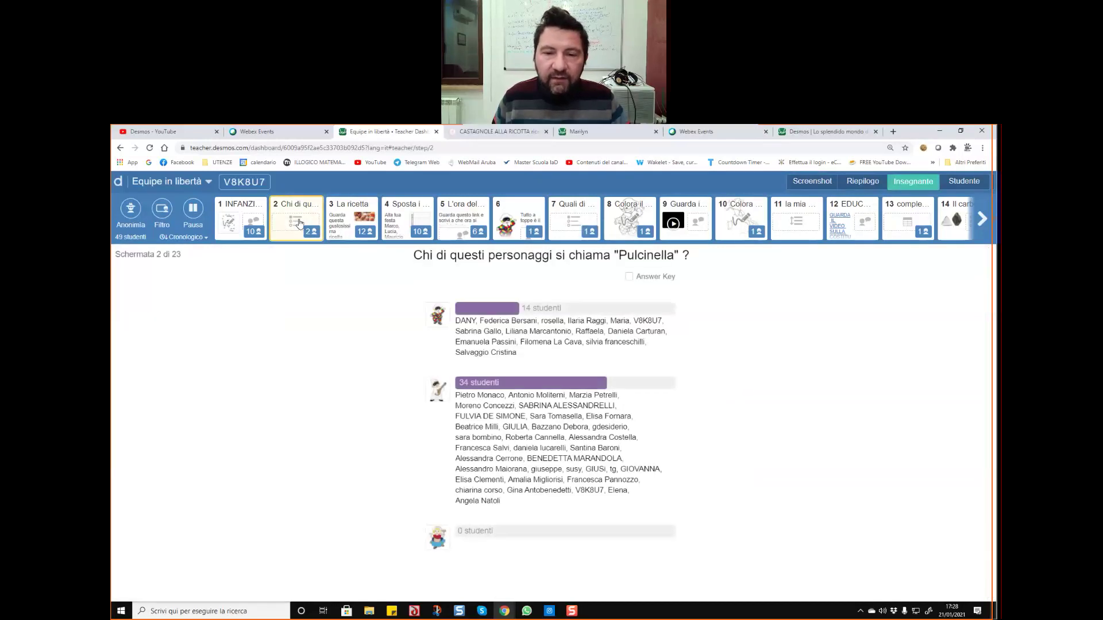
left_click(472, 320)
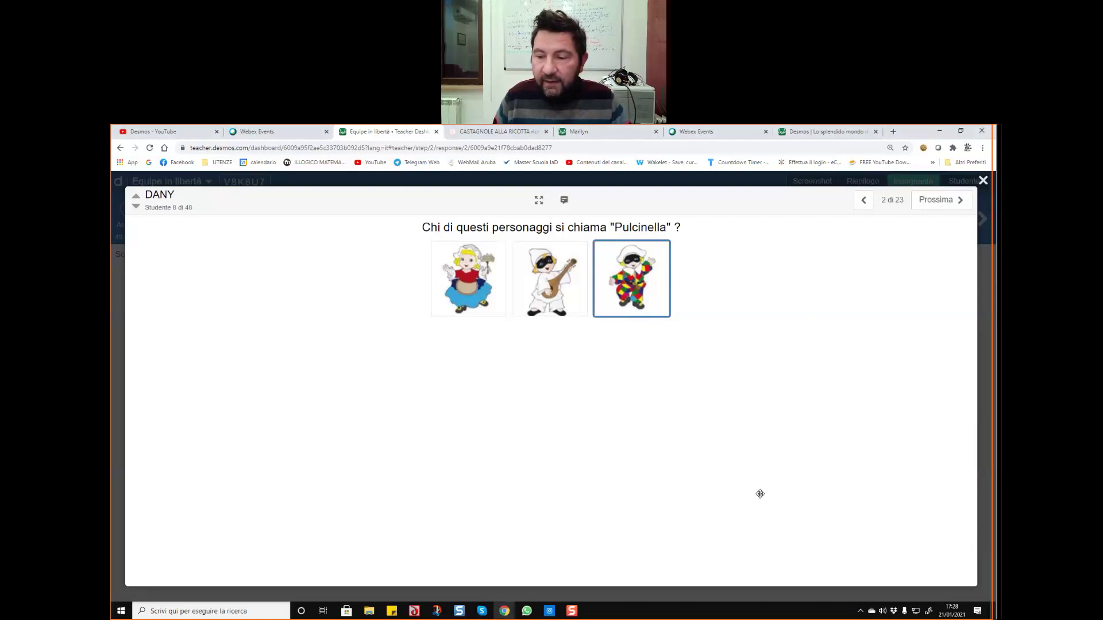
Step: Send the comment 'Sei certa?' on the student's Pulcinella answer, then close the response
left_click(564, 200)
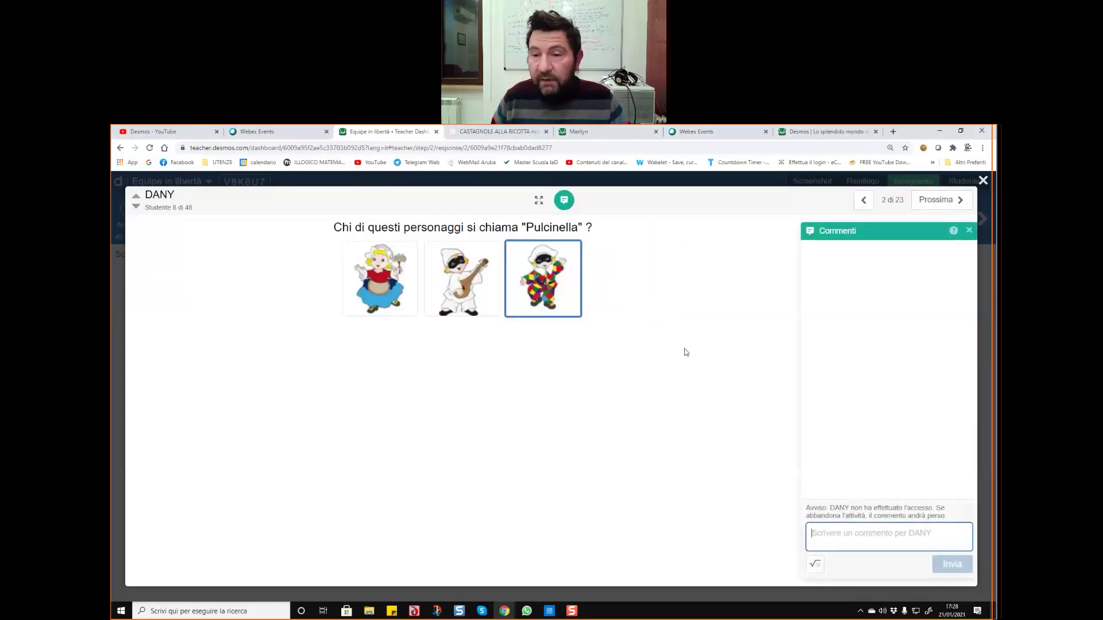
left_click(867, 534)
type("S")
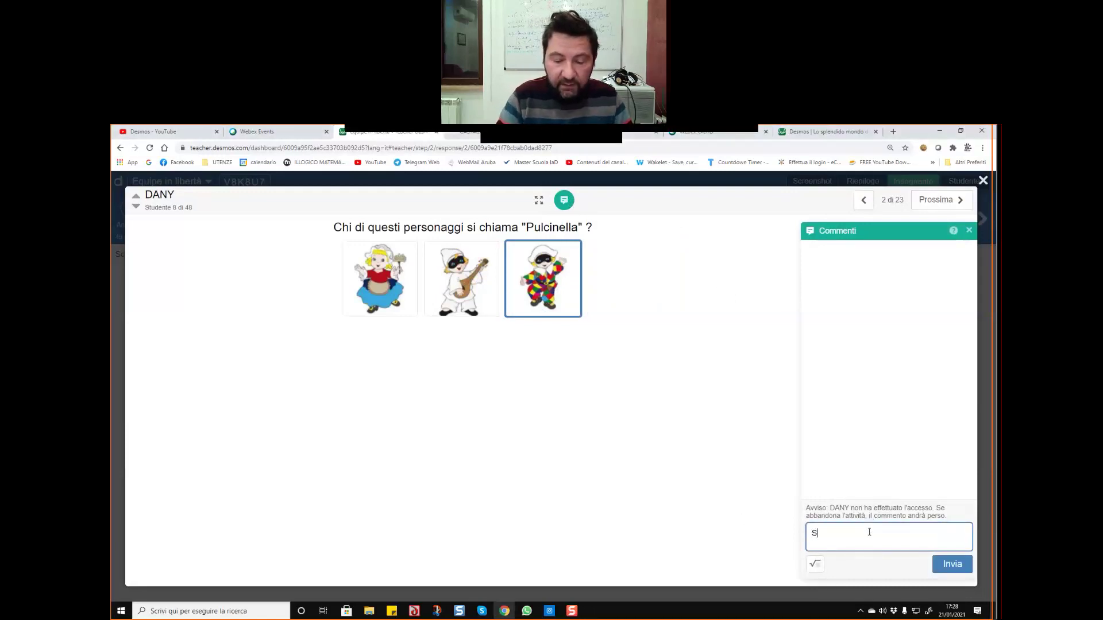
type("ei scerta?")
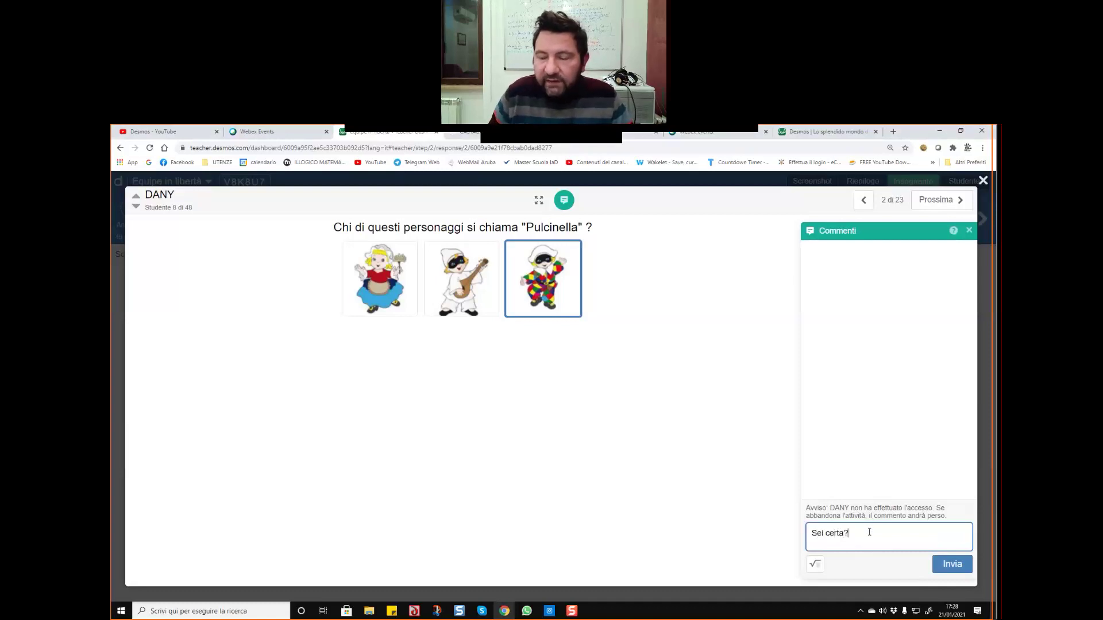
left_click(953, 564)
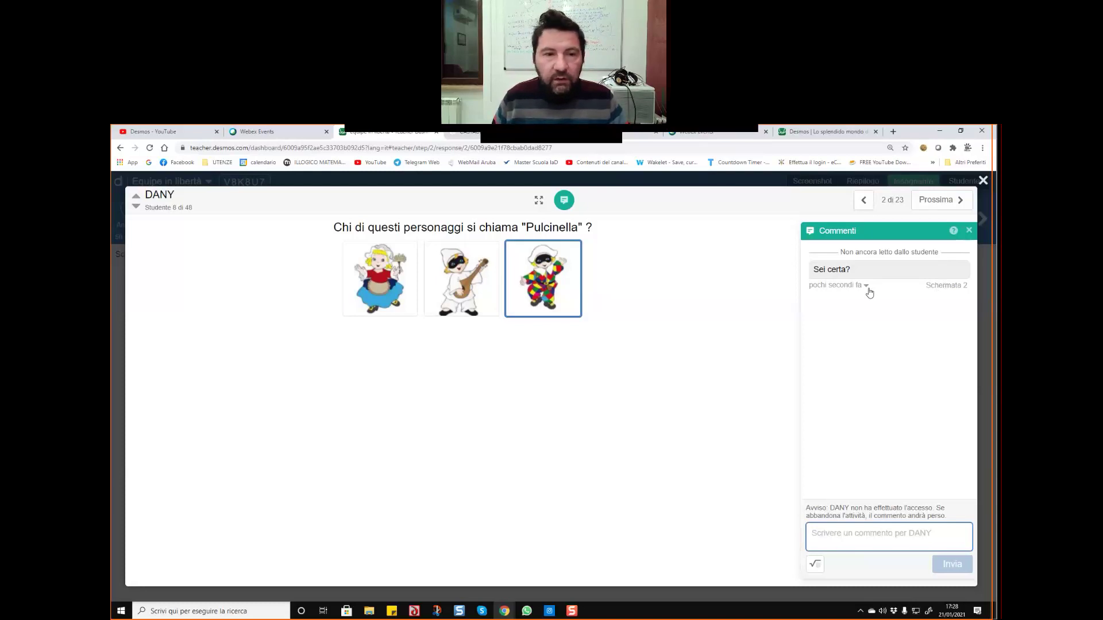
key("Escape")
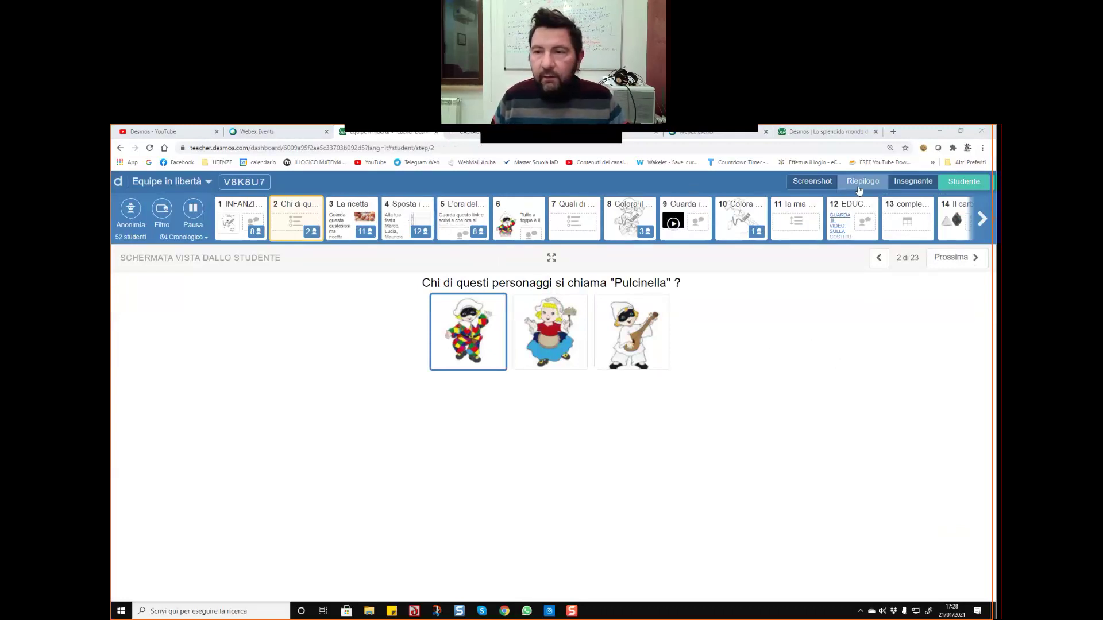
Step: Try adding a camera photo in Screenshot, dismiss the warning, then open screen 3, La ricetta
left_click(817, 187)
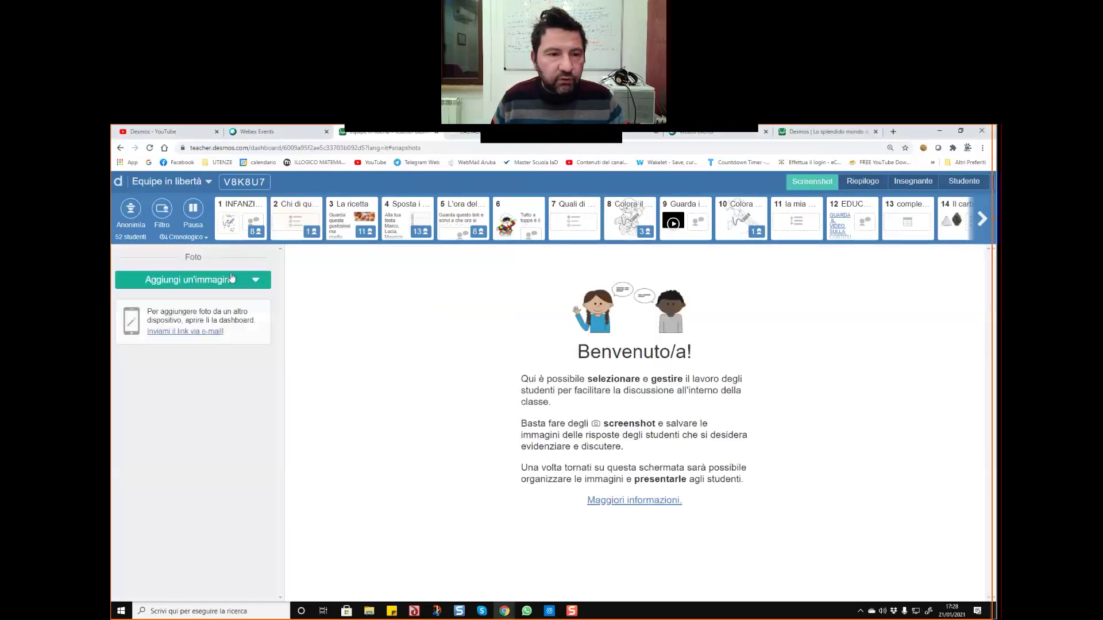
left_click(242, 287)
left_click(174, 304)
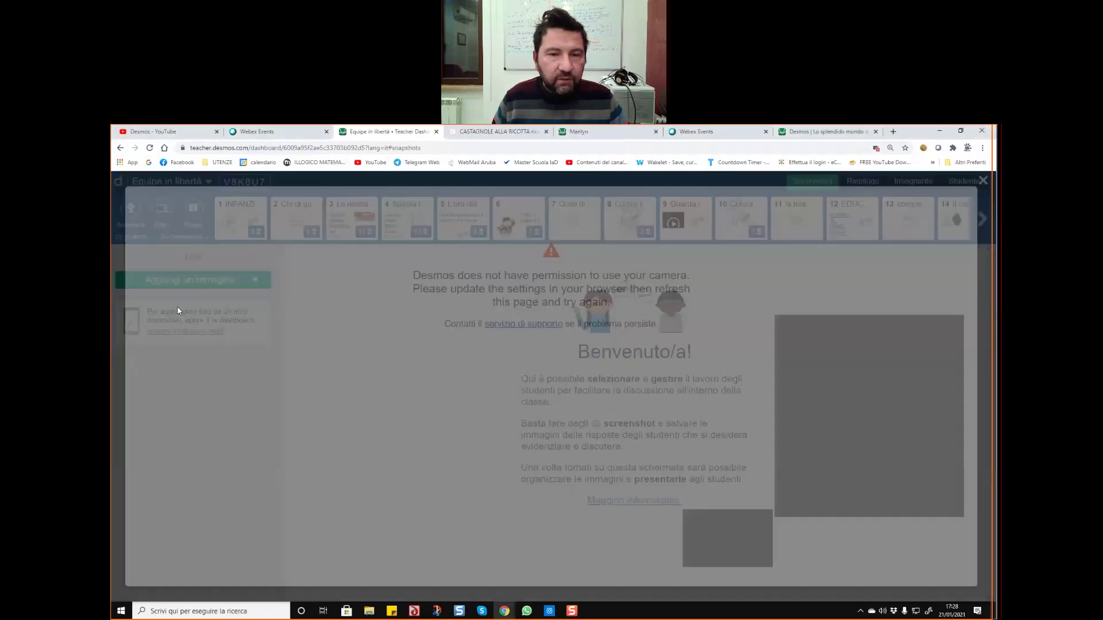
left_click(982, 180)
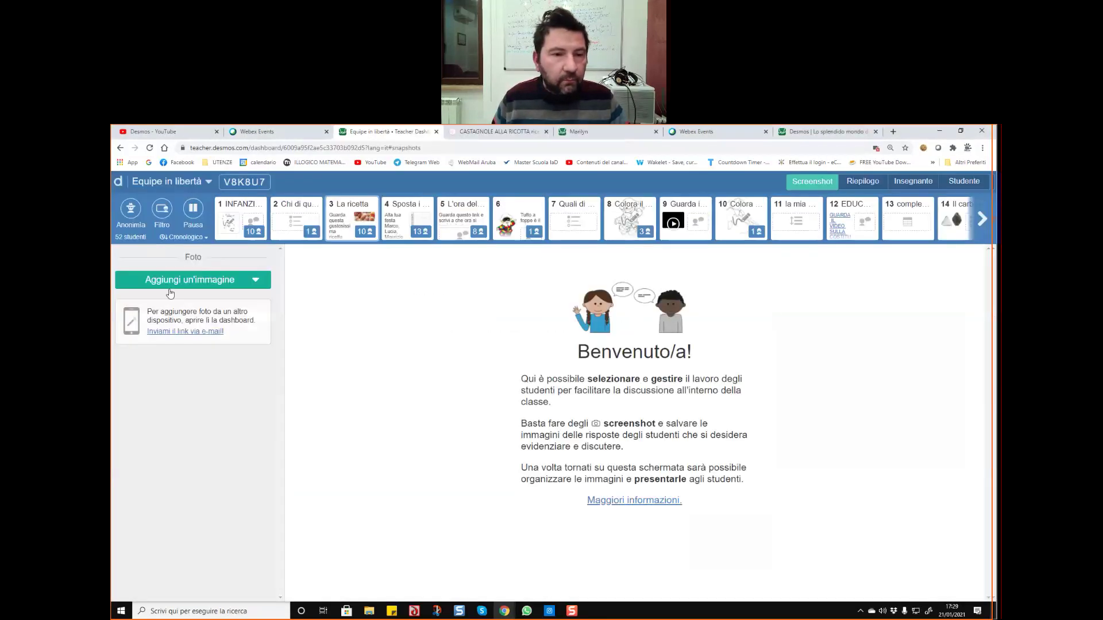
left_click(355, 208)
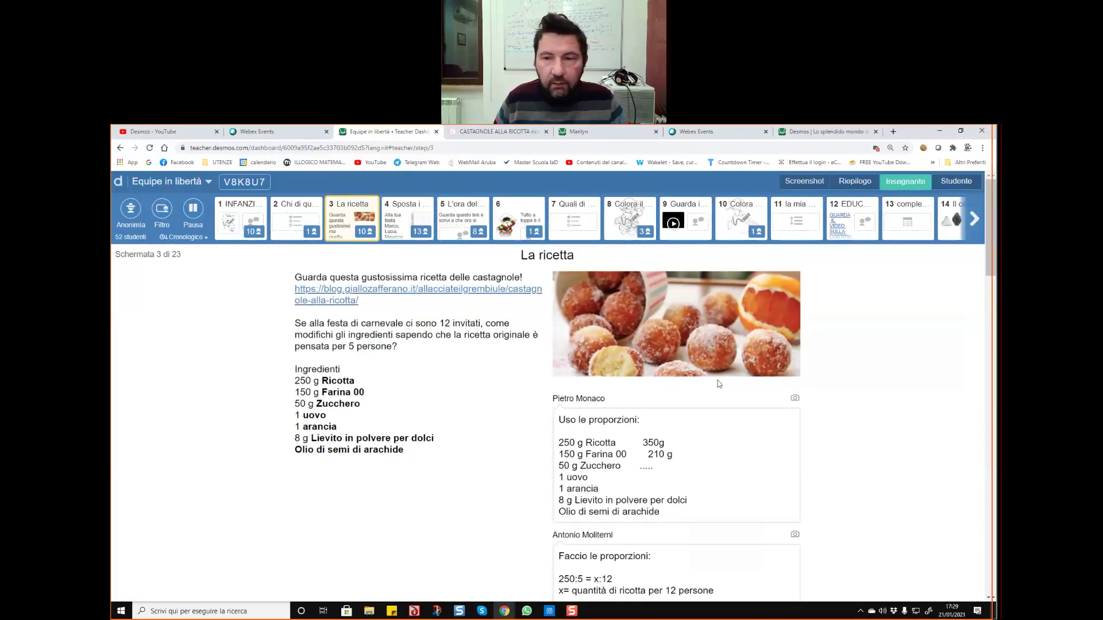
Step: Snapshot the proportions and divide-by-5 recipe answers, then view both in the Screenshot collection
scroll(702, 419, "down", 3)
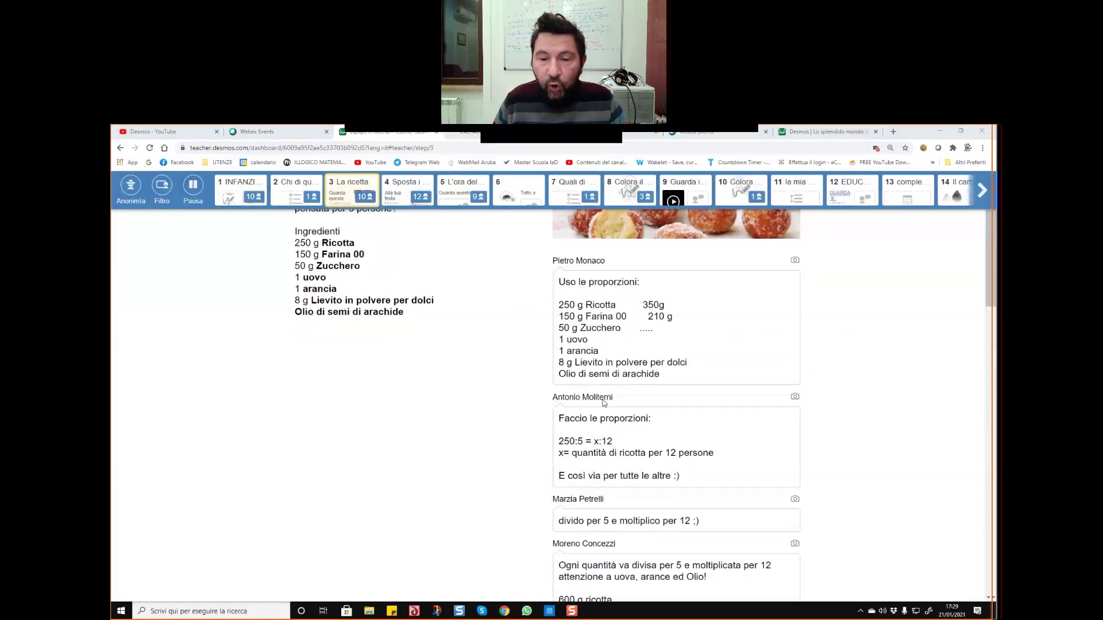
scroll(659, 459, "down", 1)
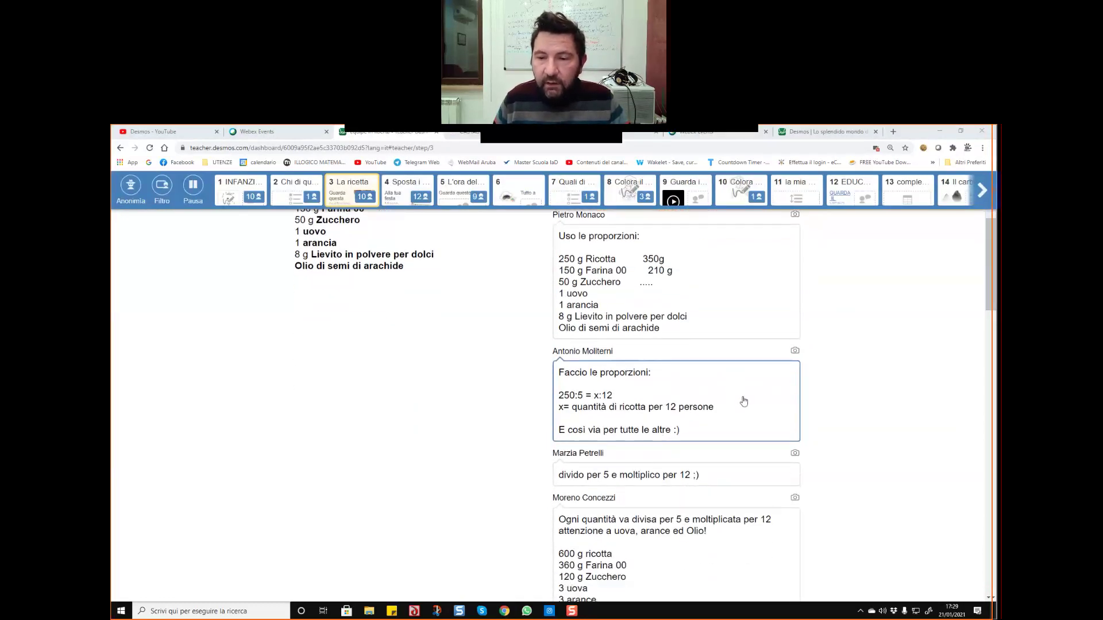
left_click(795, 354)
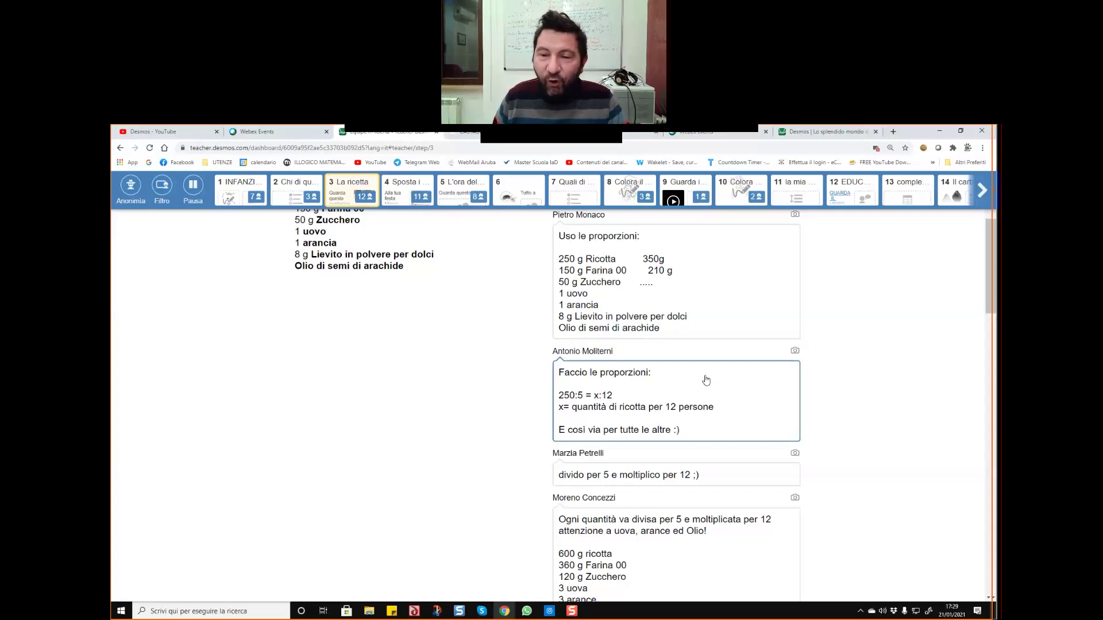
scroll(741, 424, "down", 1)
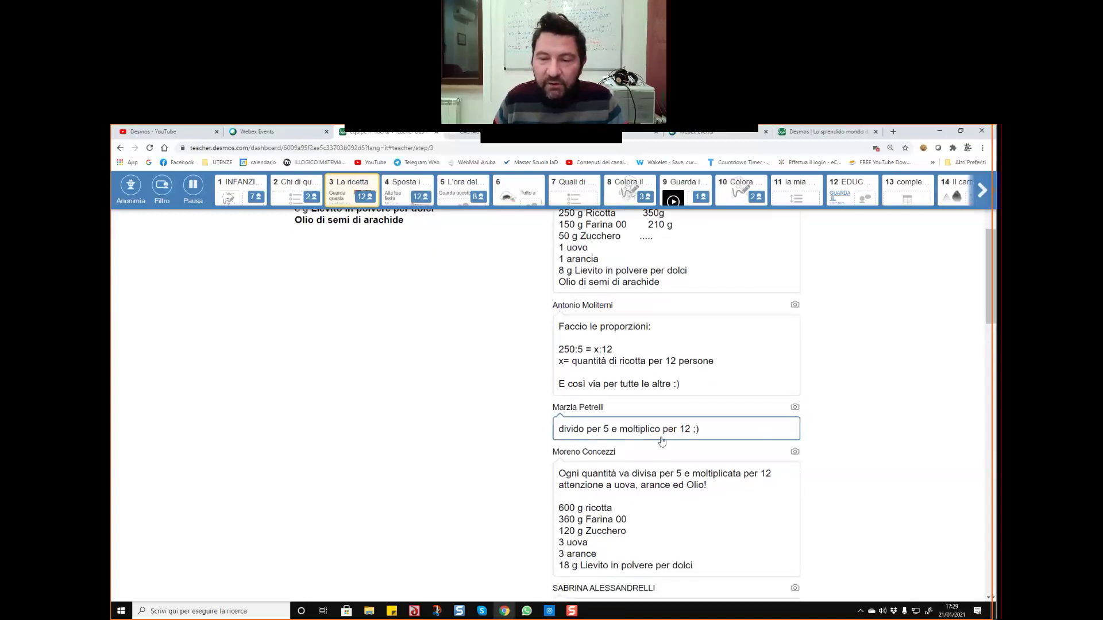
left_click(794, 409)
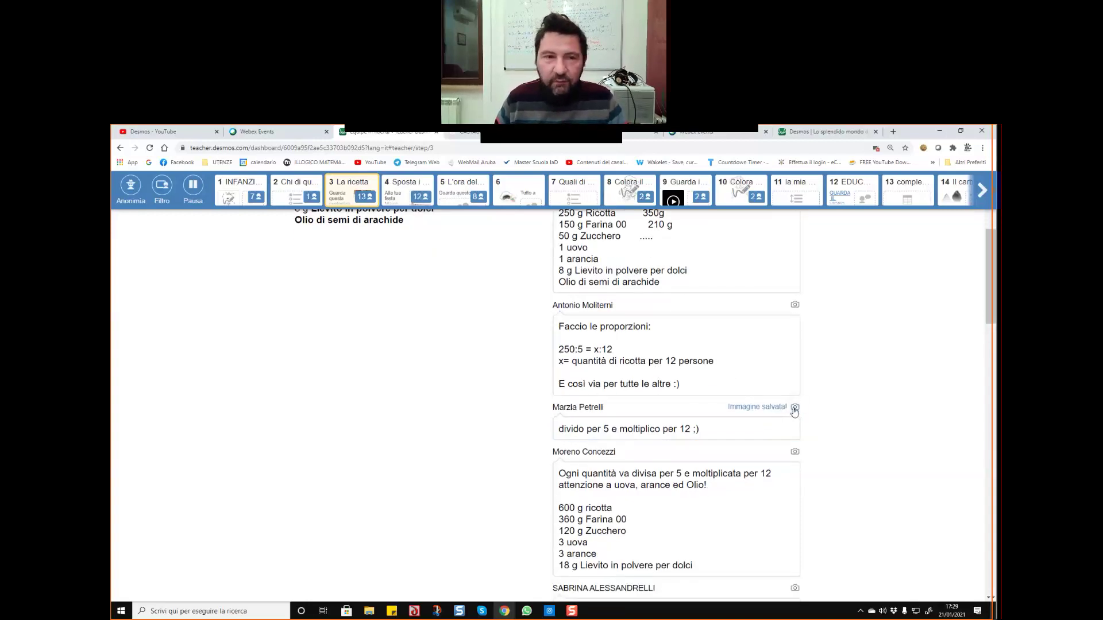
scroll(315, 356, "up", 2)
scroll(654, 404, "up", 2)
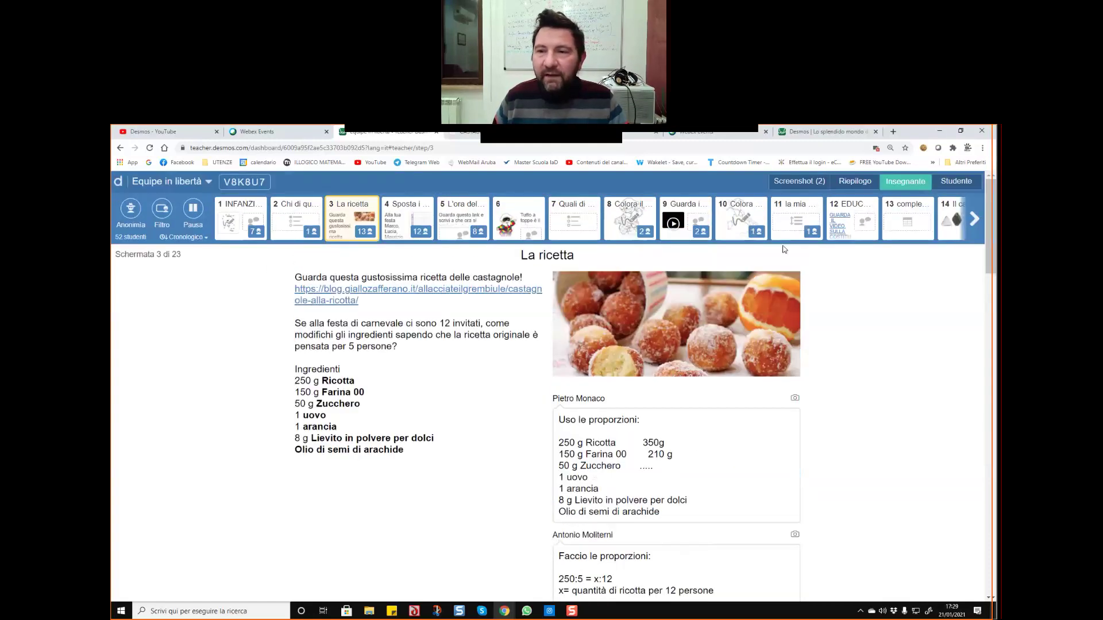
left_click(804, 182)
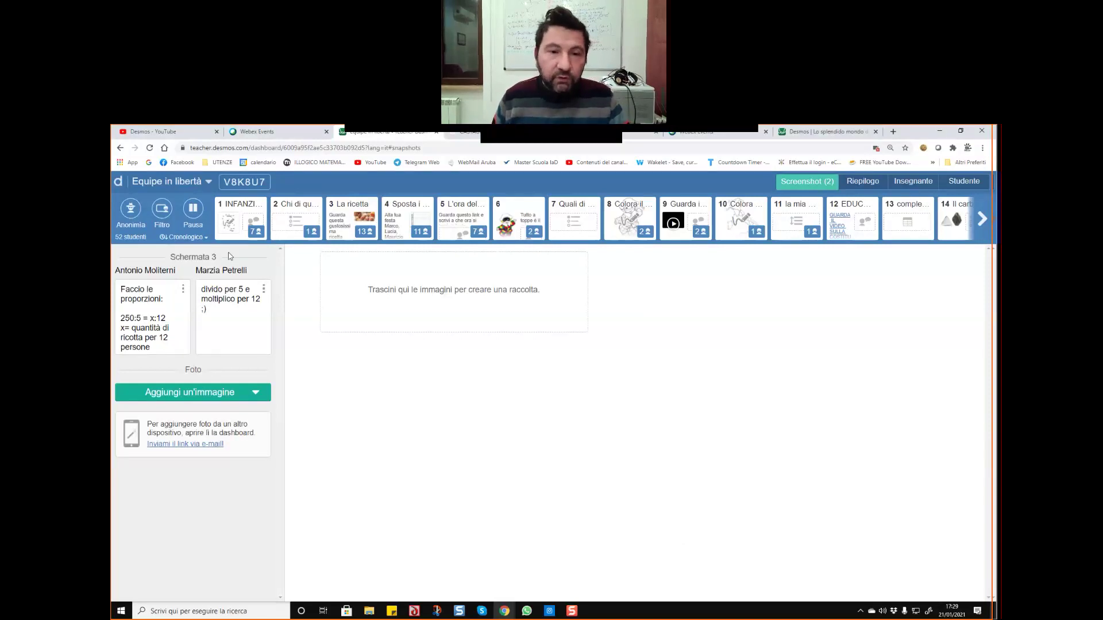
Step: Revisit screens 1, 2 and 3, browse the La ricetta answers, then open screen 4's castagnole graphs
left_click(264, 216)
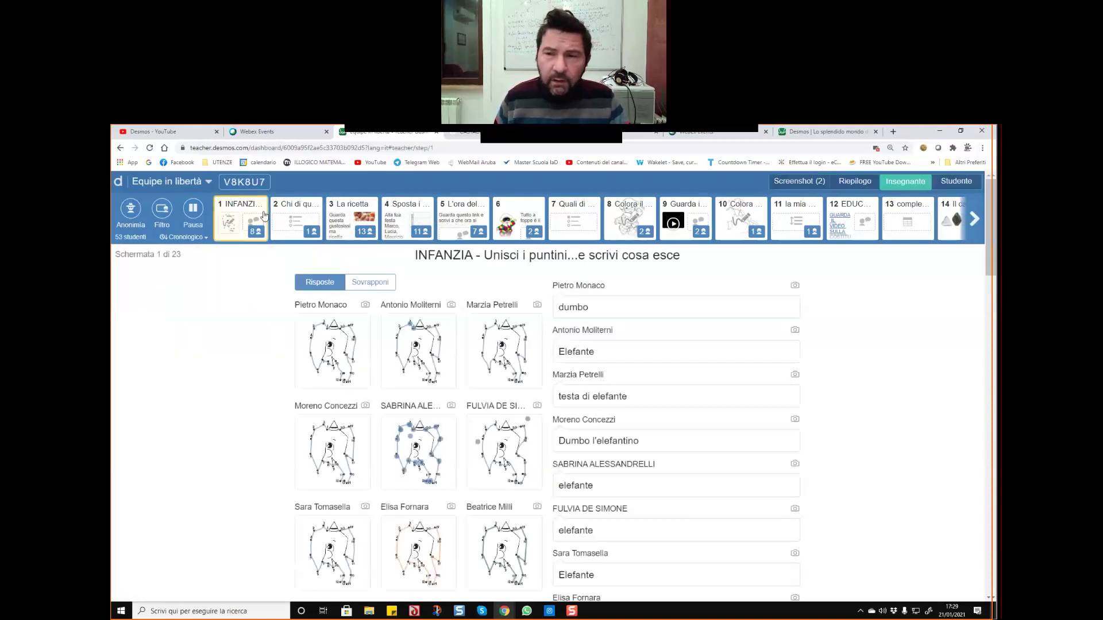
left_click(302, 216)
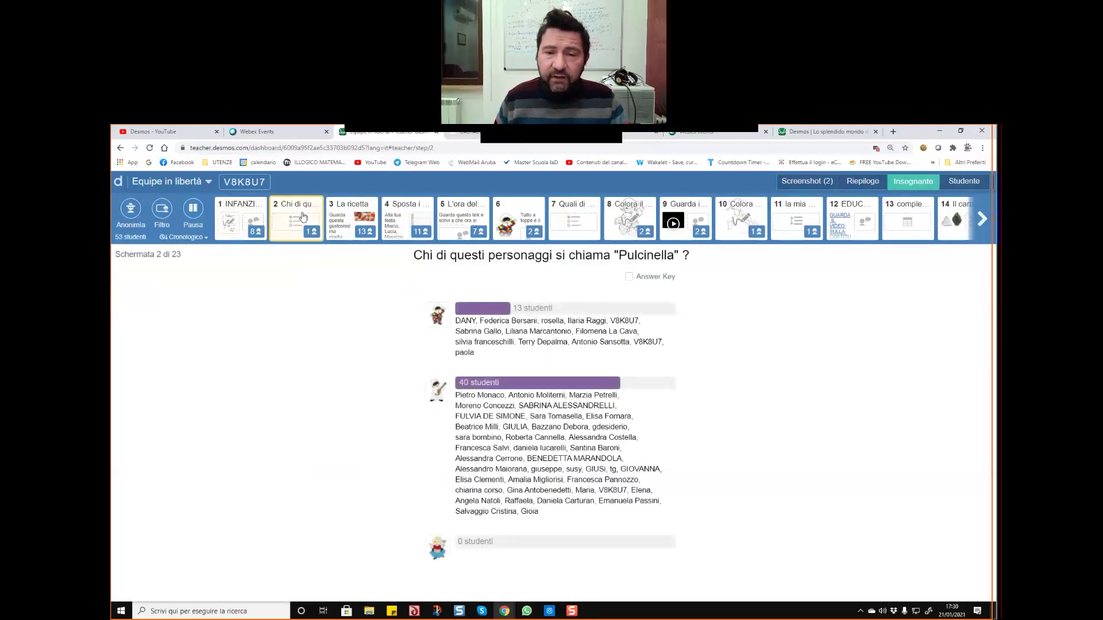
left_click(344, 215)
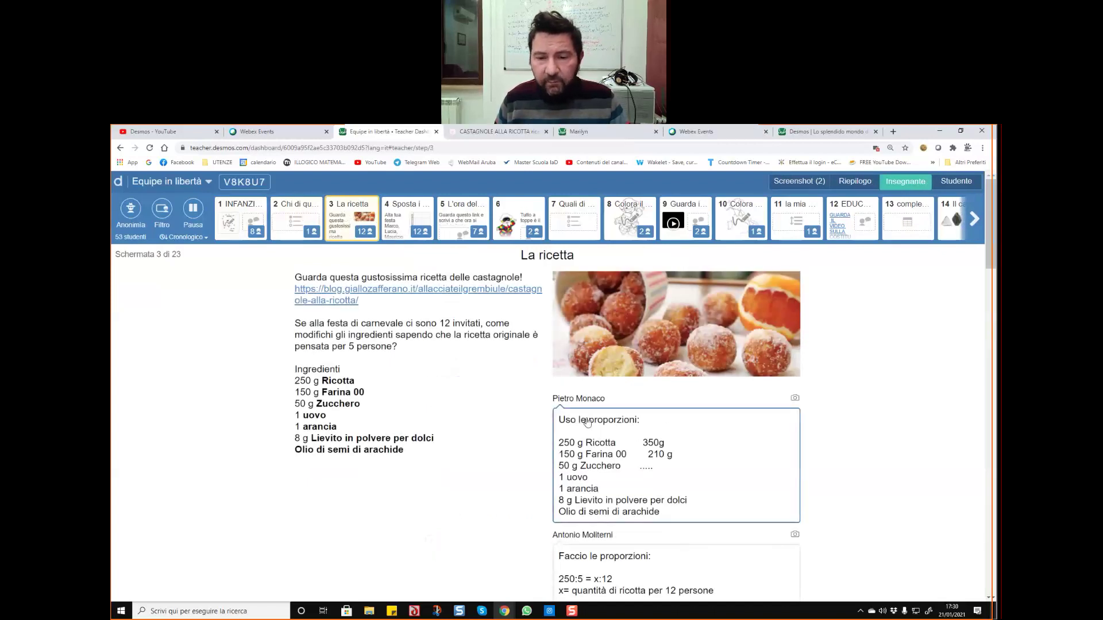
scroll(659, 413, "down", 5)
scroll(616, 454, "down", 9)
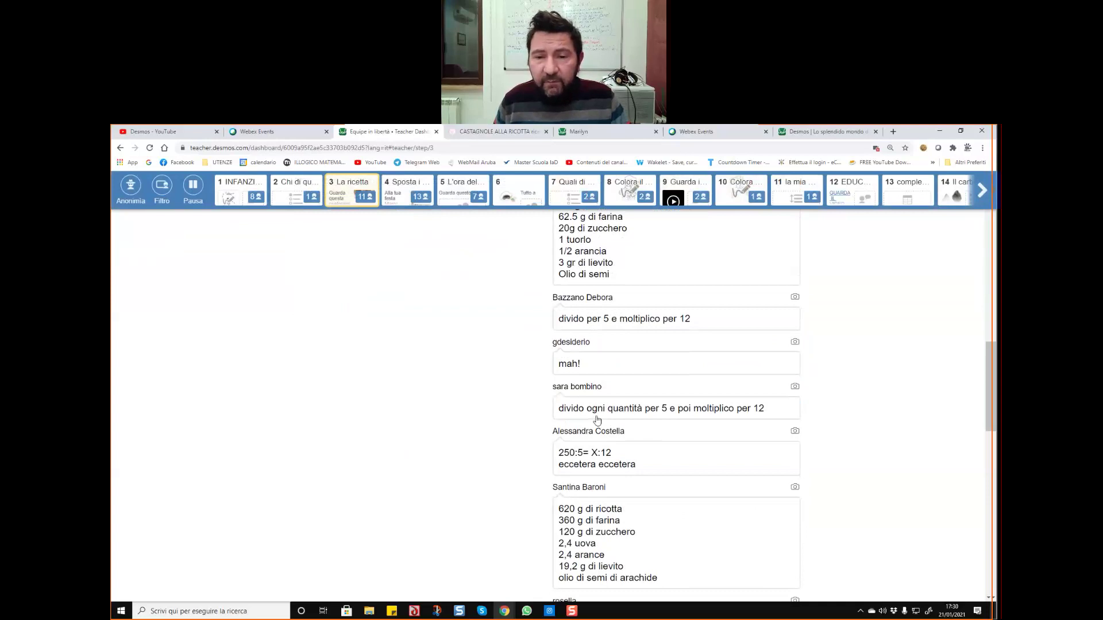
scroll(597, 419, "down", 6)
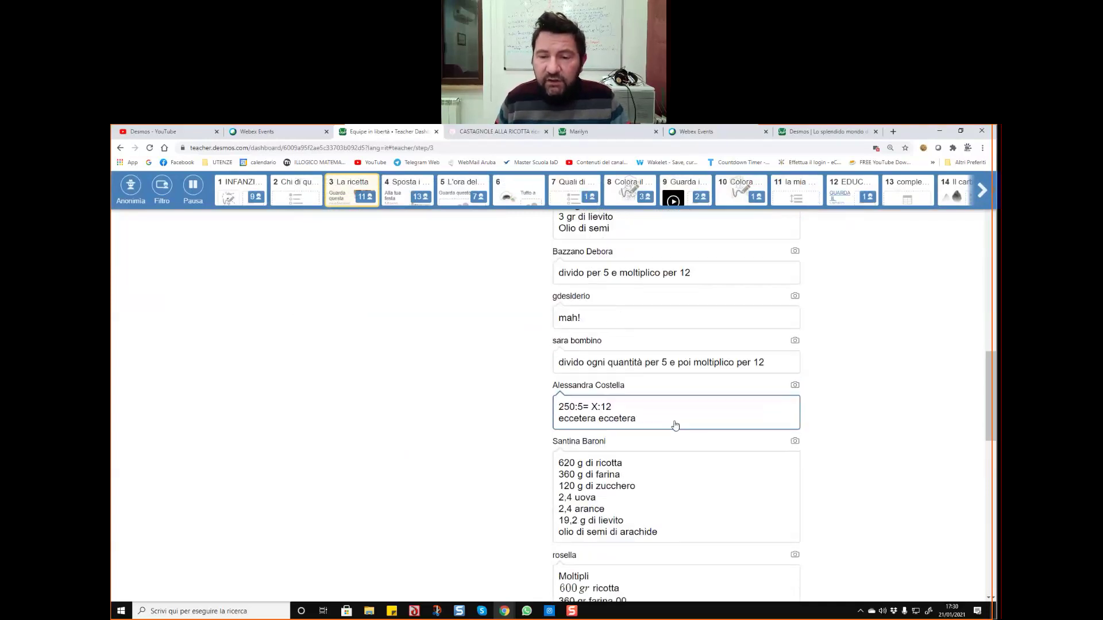
scroll(643, 425, "down", 3)
scroll(644, 426, "up", 4)
scroll(641, 432, "up", 4)
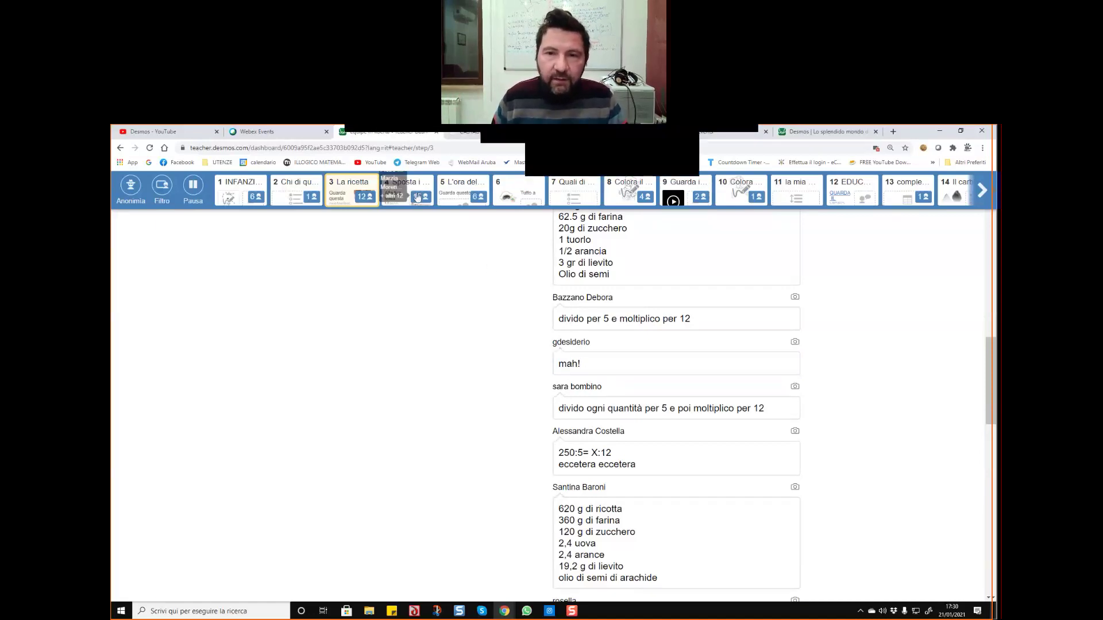
left_click(393, 194)
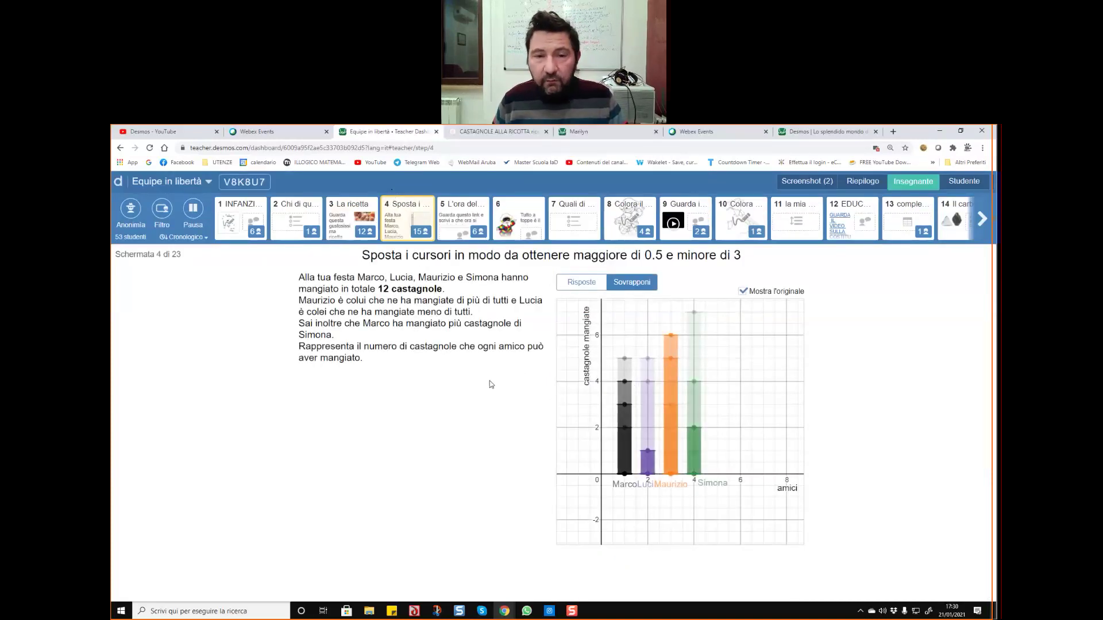
Step: Go through Riepilogo back to screen 4 and preview its empty castagnole graph as a student
left_click(861, 188)
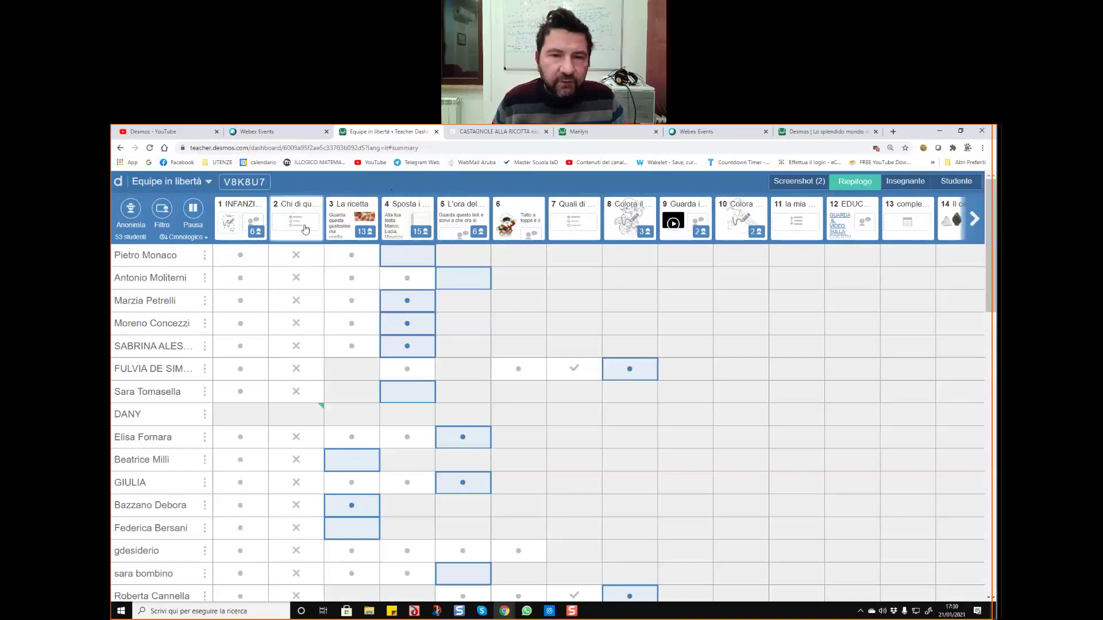
left_click(407, 216)
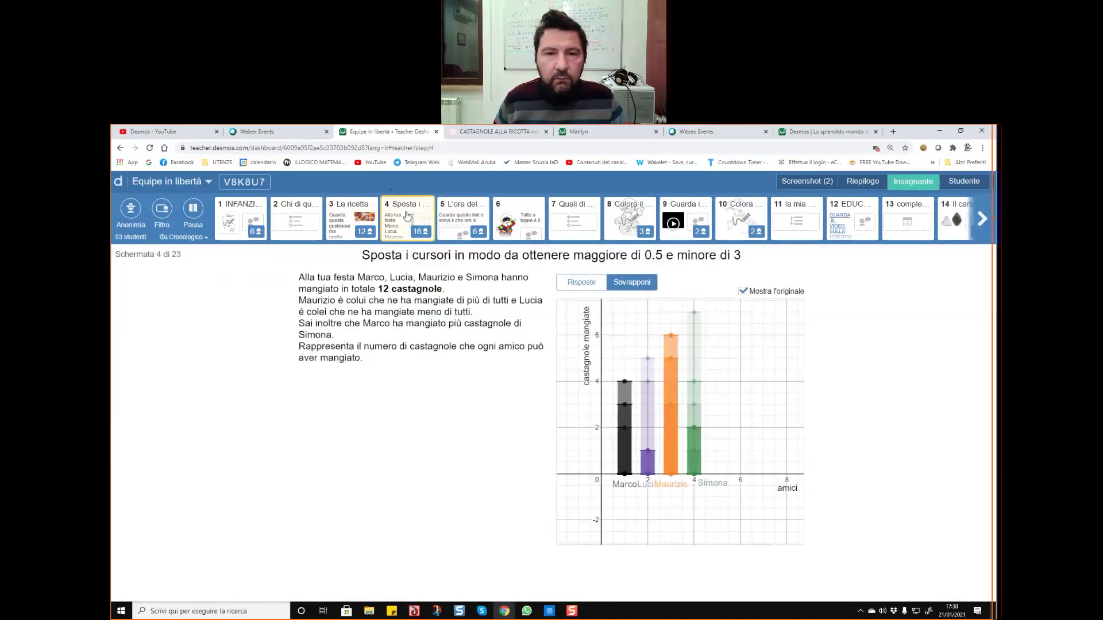
left_click(958, 184)
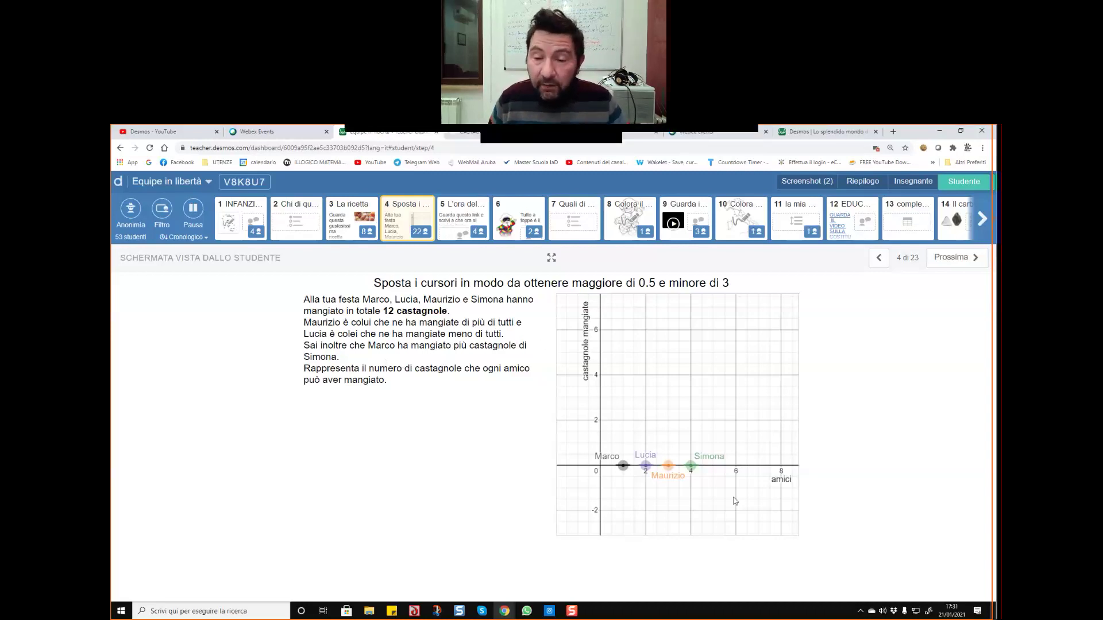
Step: Drag the bars to Simona 2, Maurizio 3, Lucia 5 and Marco 4 castagnole
left_click_drag(692, 466, 692, 419)
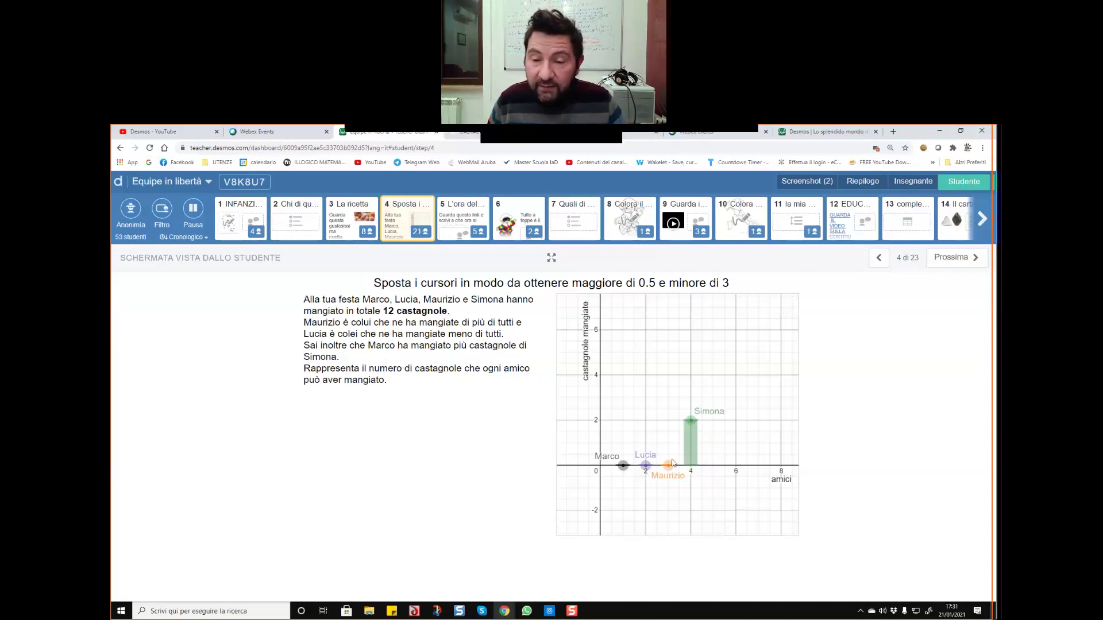
left_click_drag(668, 465, 668, 397)
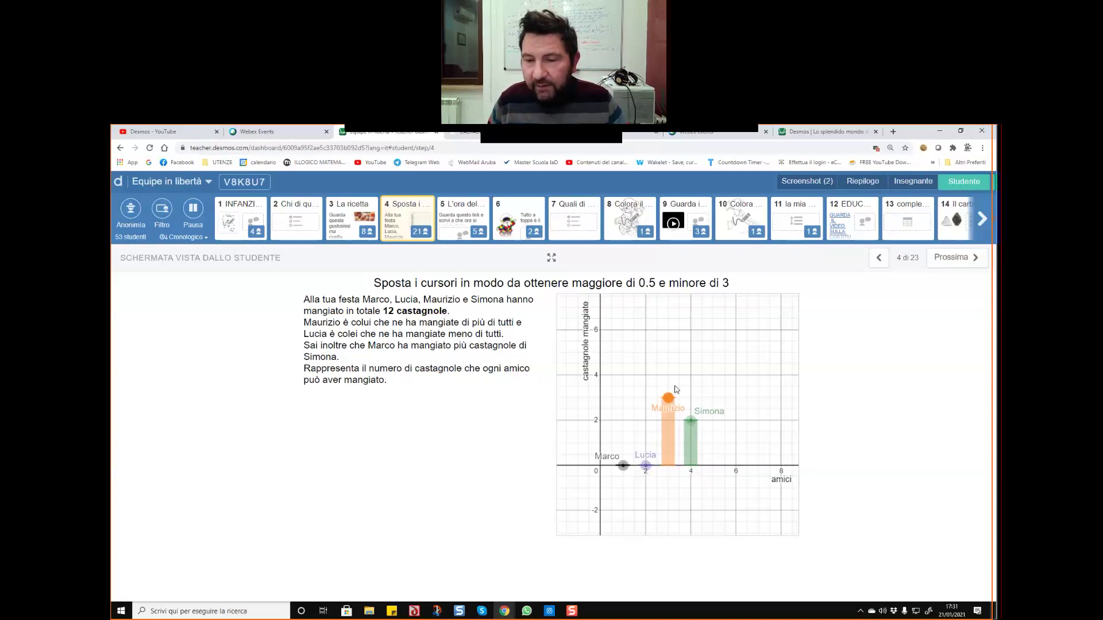
left_click_drag(646, 465, 645, 352)
left_click_drag(623, 465, 628, 375)
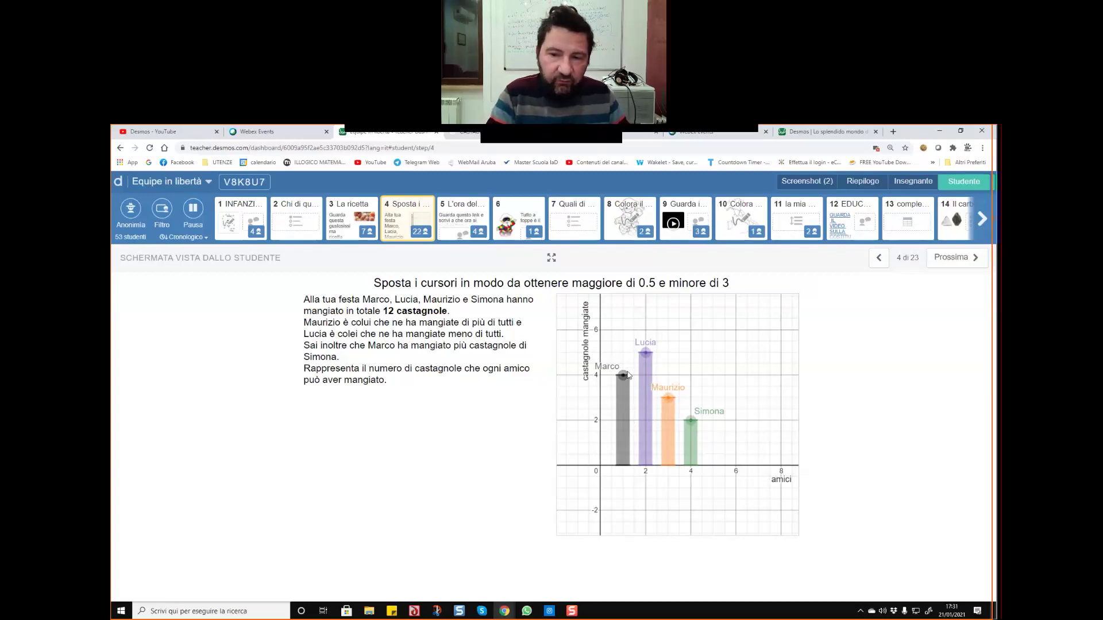
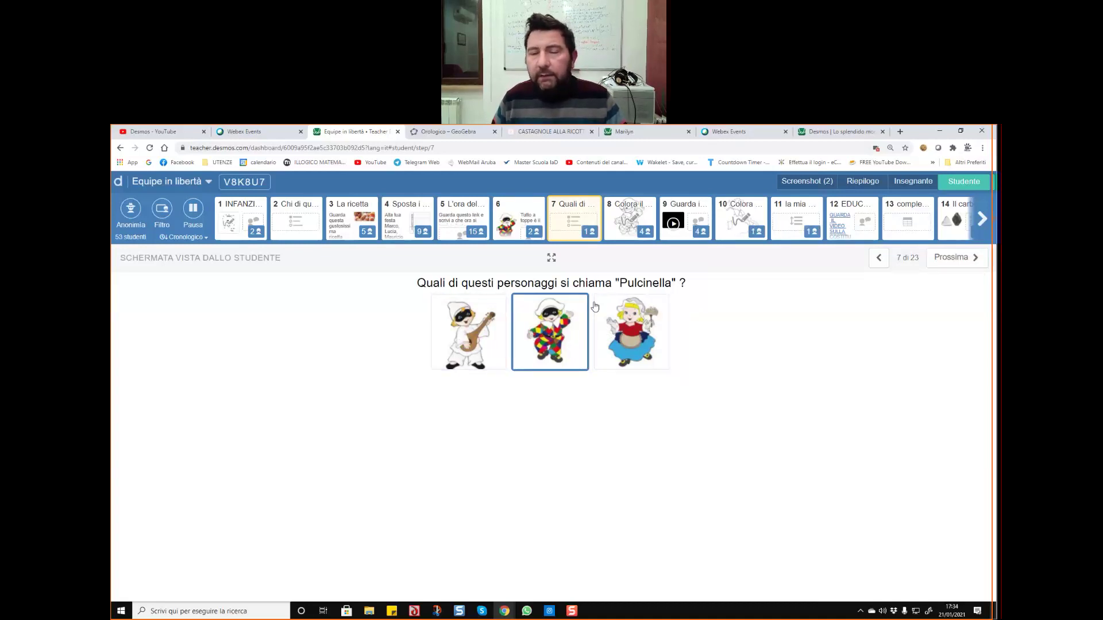
Step: Highlight 'si' in the question and try the answer choices, ending back on Pulcinella
double_click(565, 283)
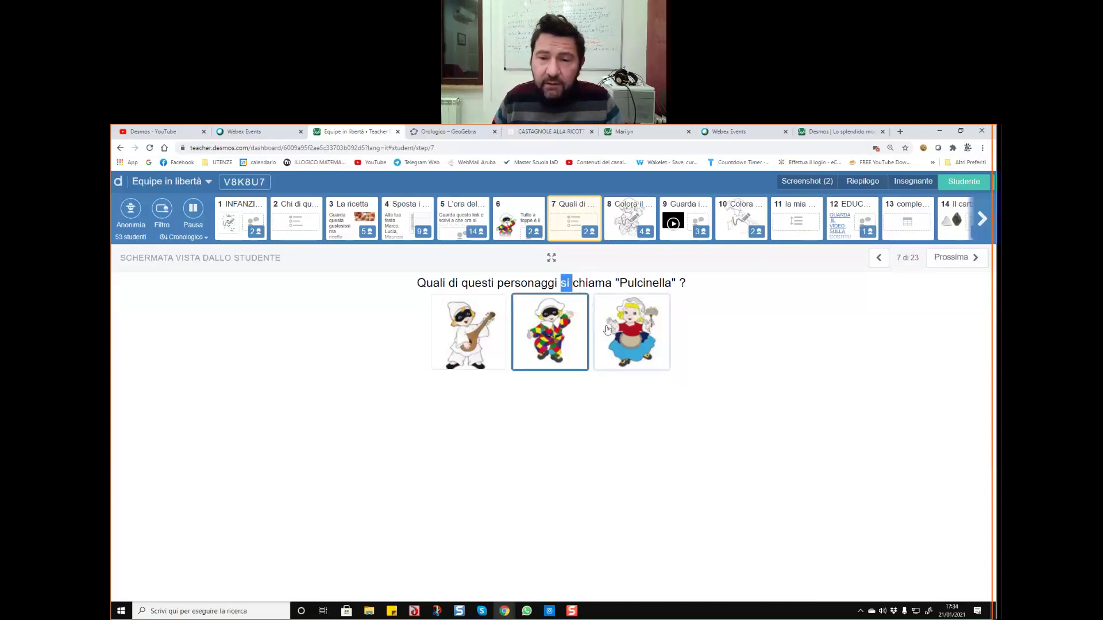
left_click(632, 342)
left_click(468, 333)
left_click(552, 355)
Step: Advance to screen 8 and highlight the four-colour limit and the different-colour rule
left_click(627, 213)
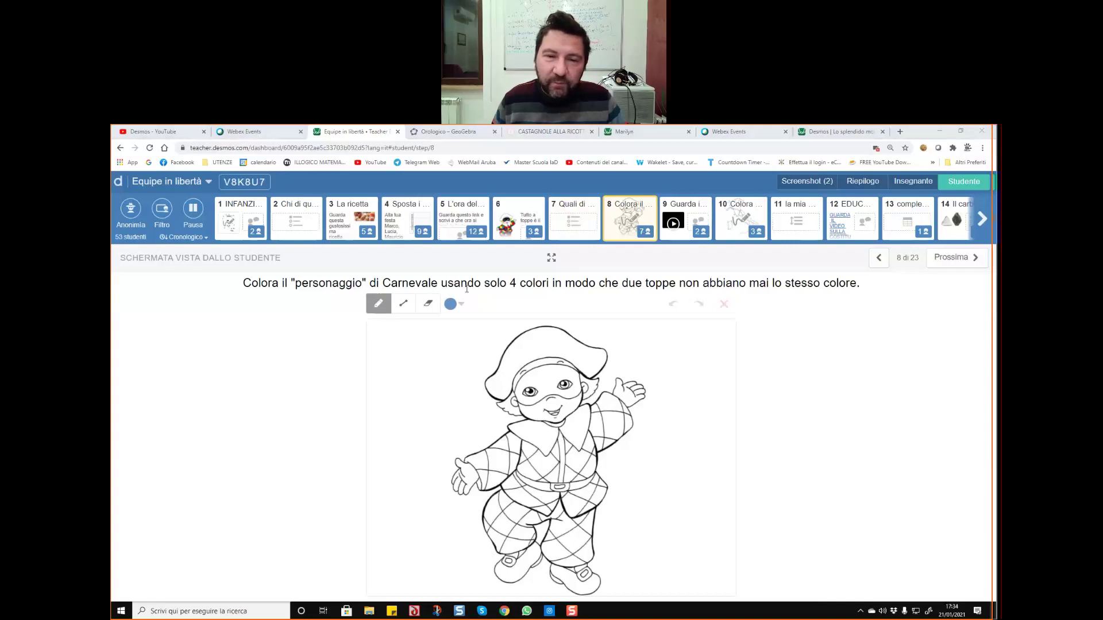
left_click_drag(505, 284, 525, 284)
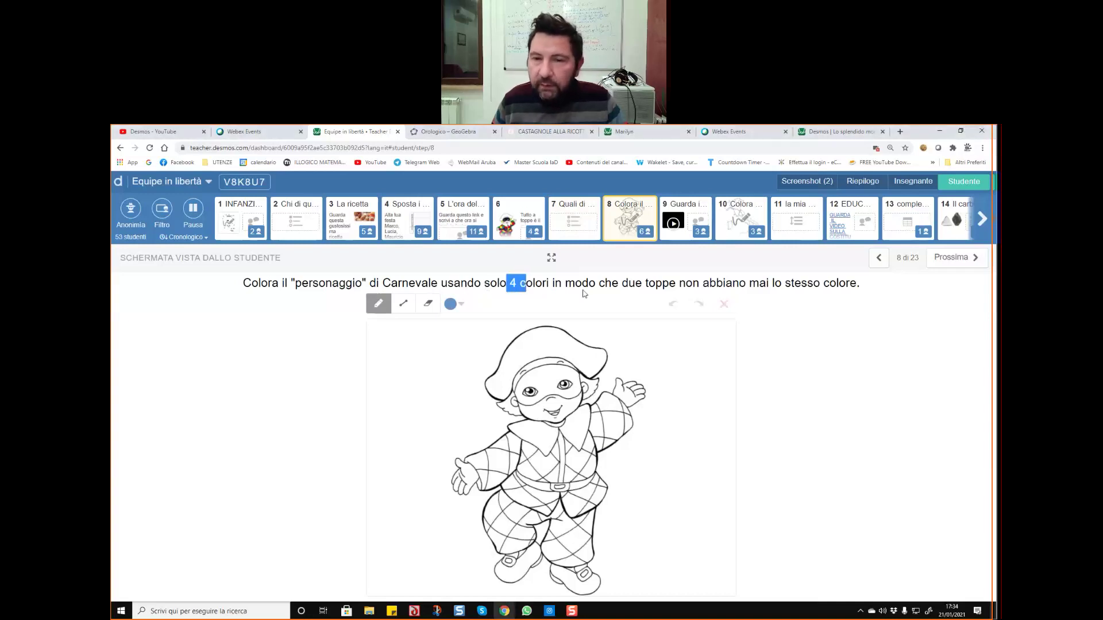
left_click_drag(612, 284, 704, 286)
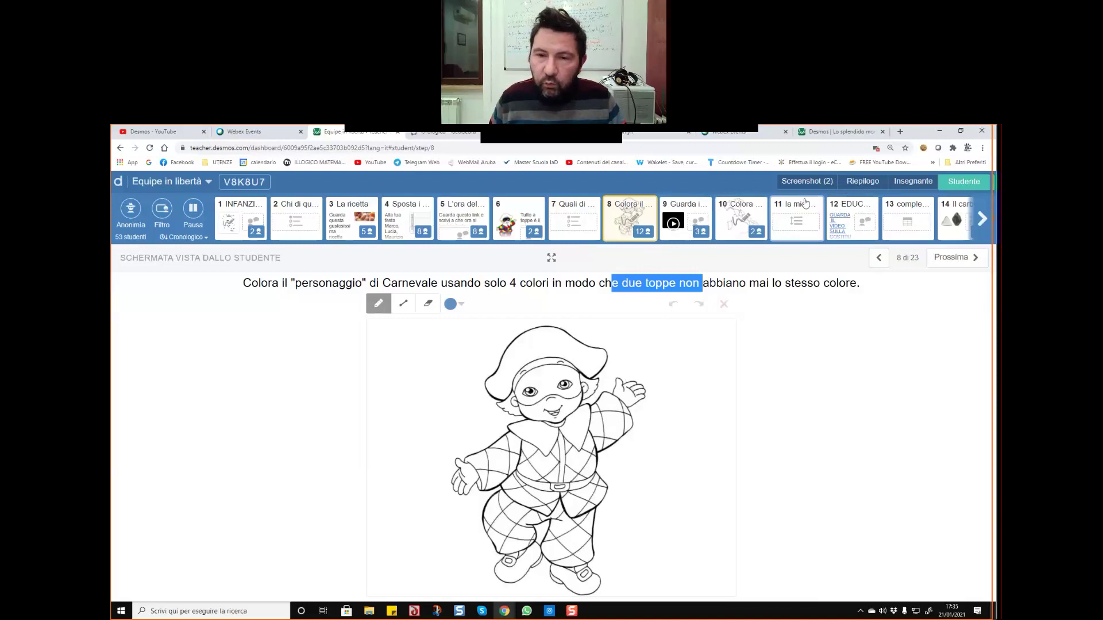
Step: Open a student's screen 8 drawing from the summary grid and erase the blue sleeve scribble
left_click(856, 187)
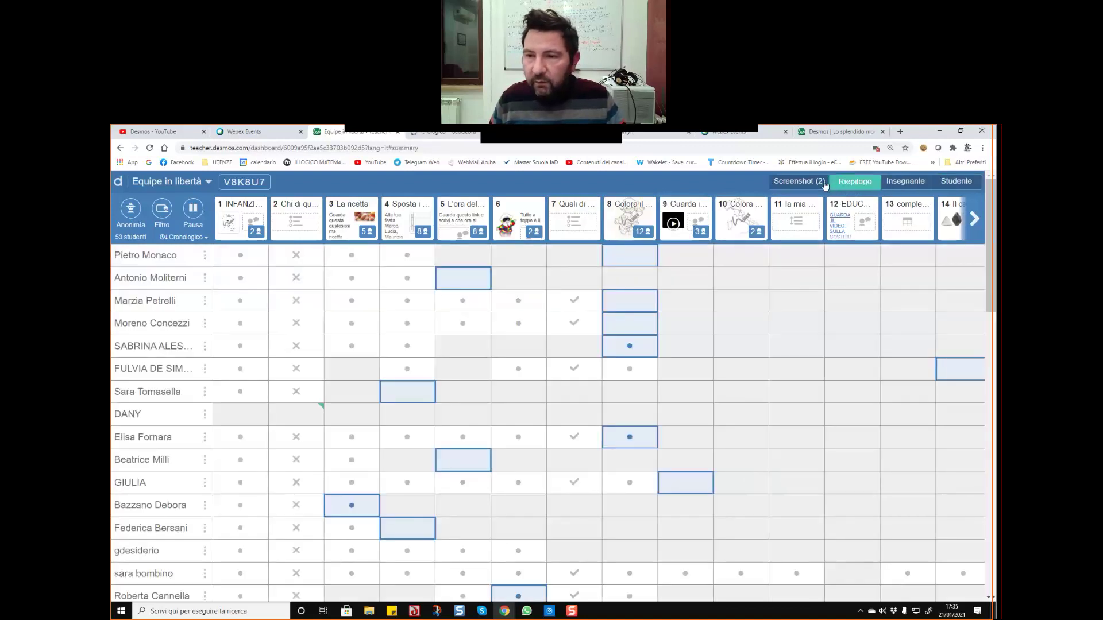
left_click(639, 348)
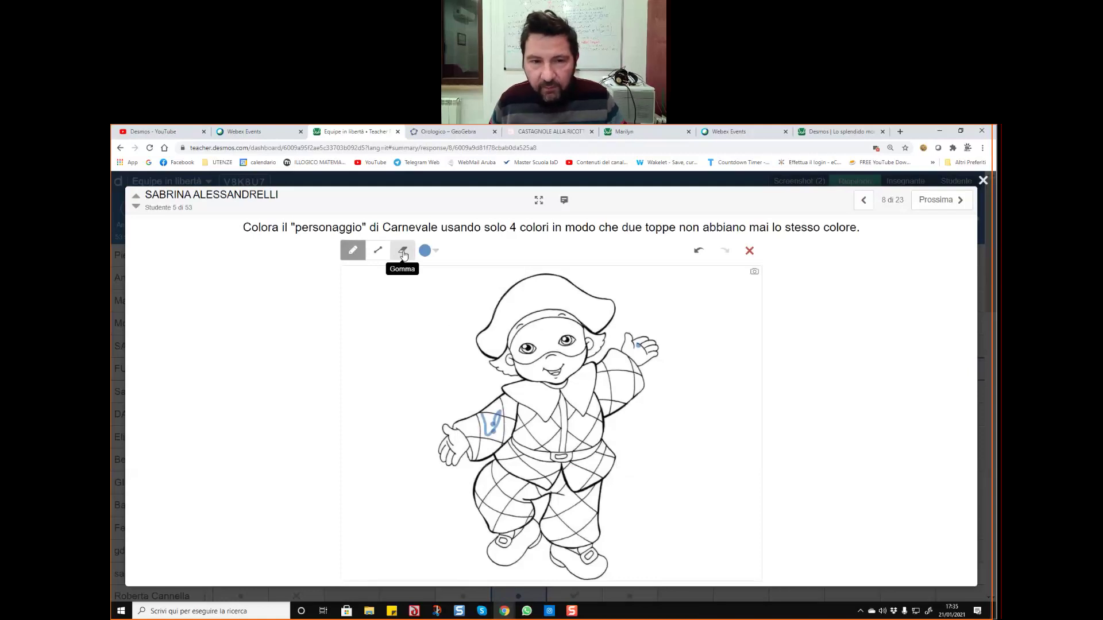
left_click(403, 252)
left_click_drag(499, 419, 486, 436)
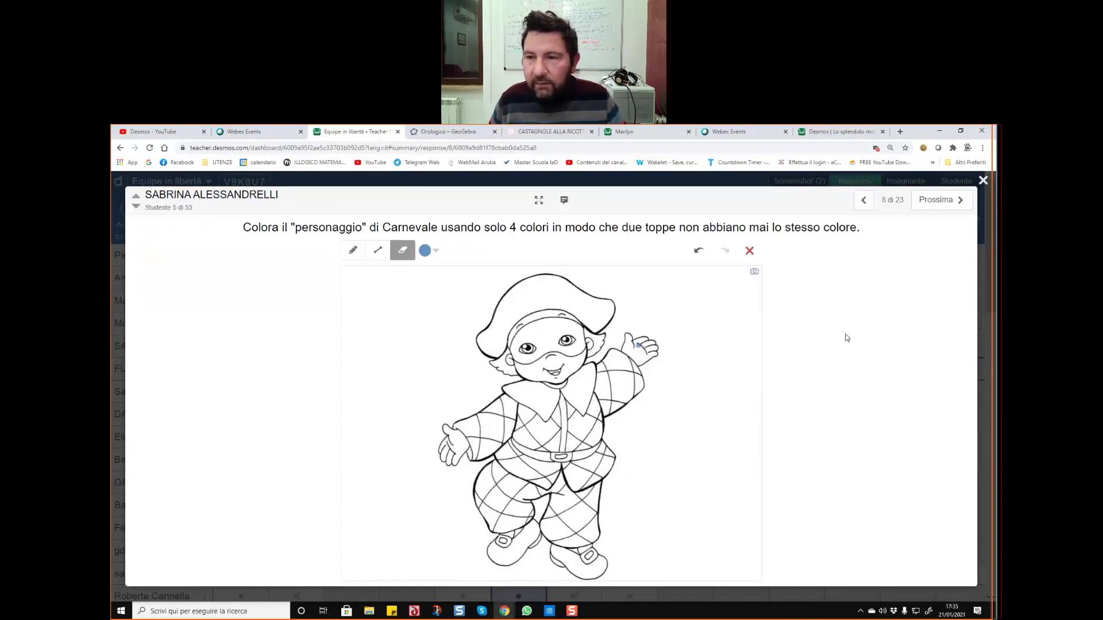
Step: Send the student the comment 'Mi raccomando....' and close their response
left_click(563, 199)
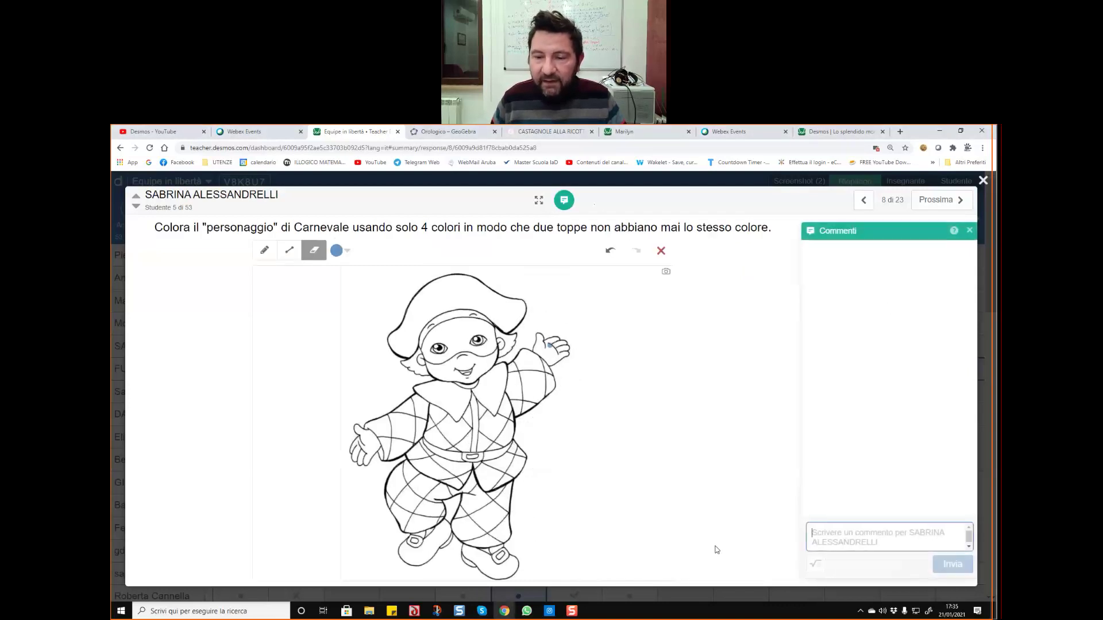
type("Mi ")
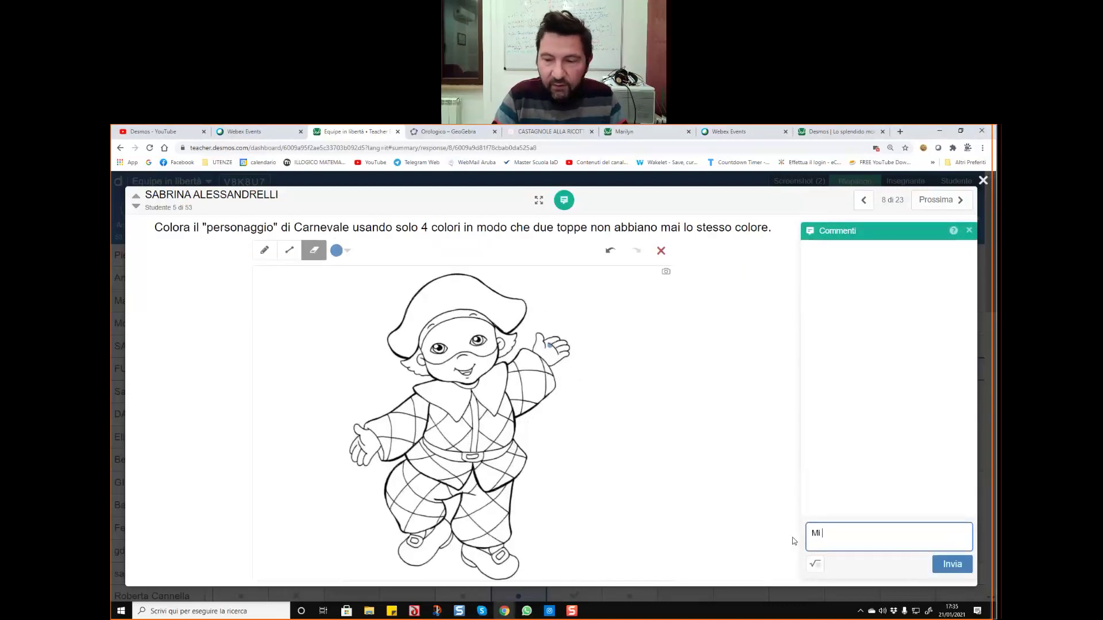
type("raccom")
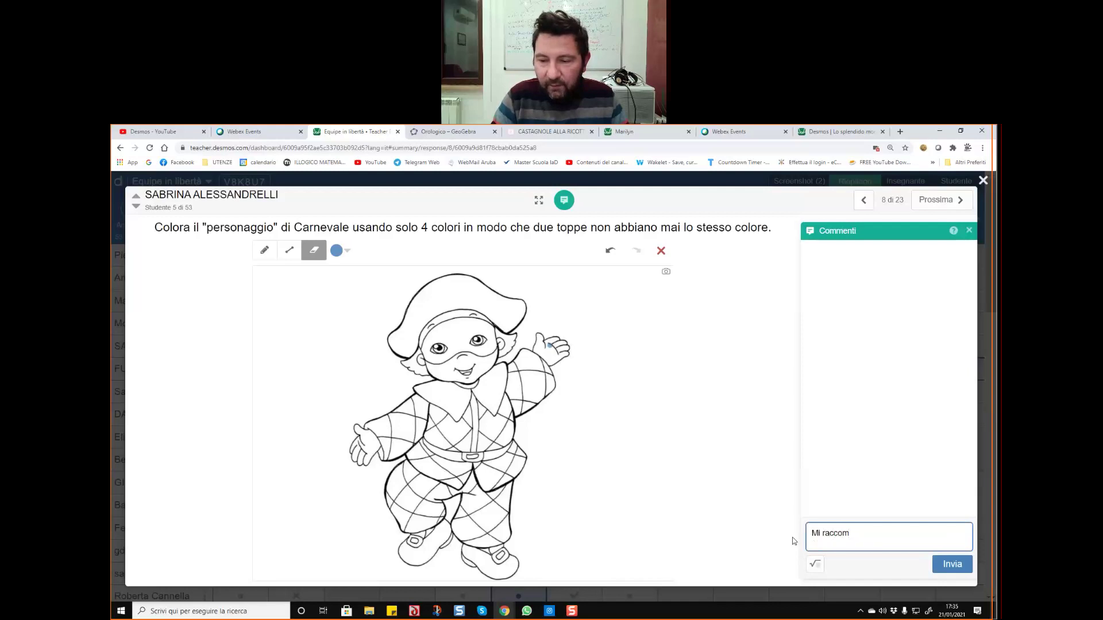
type("andamanda")
key("BackSpace")
key("BackSpace")
type("do....")
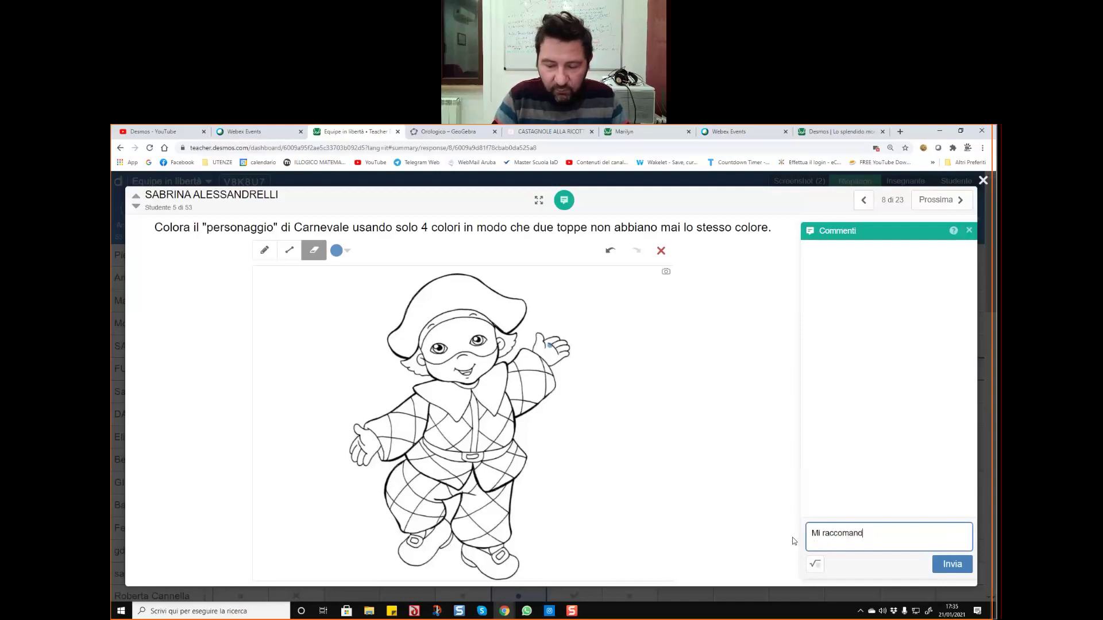
left_click(956, 568)
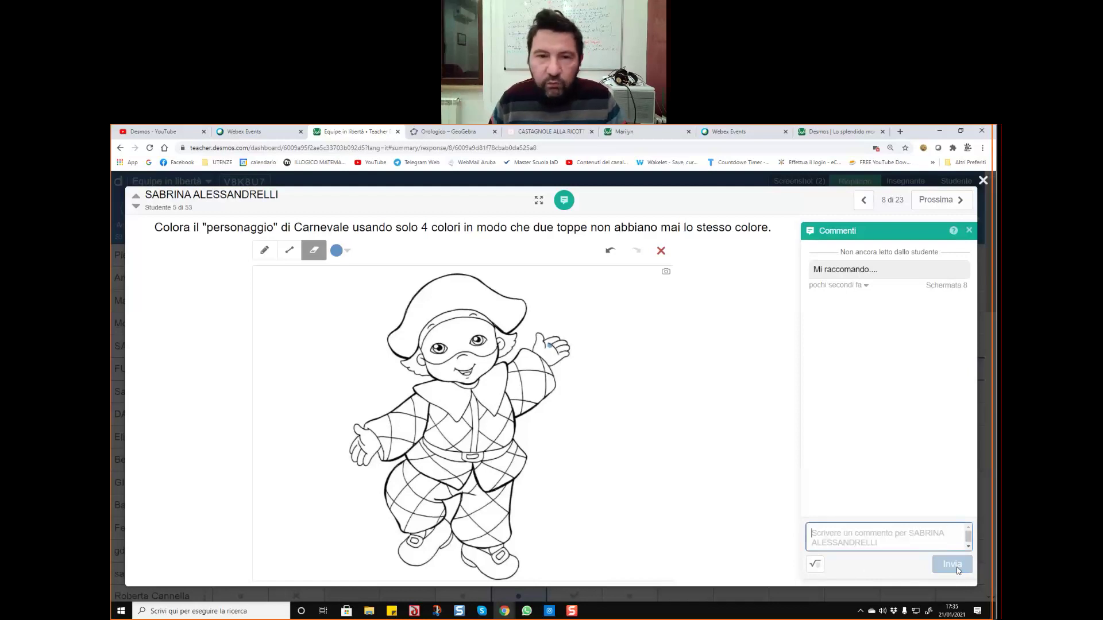
left_click(982, 182)
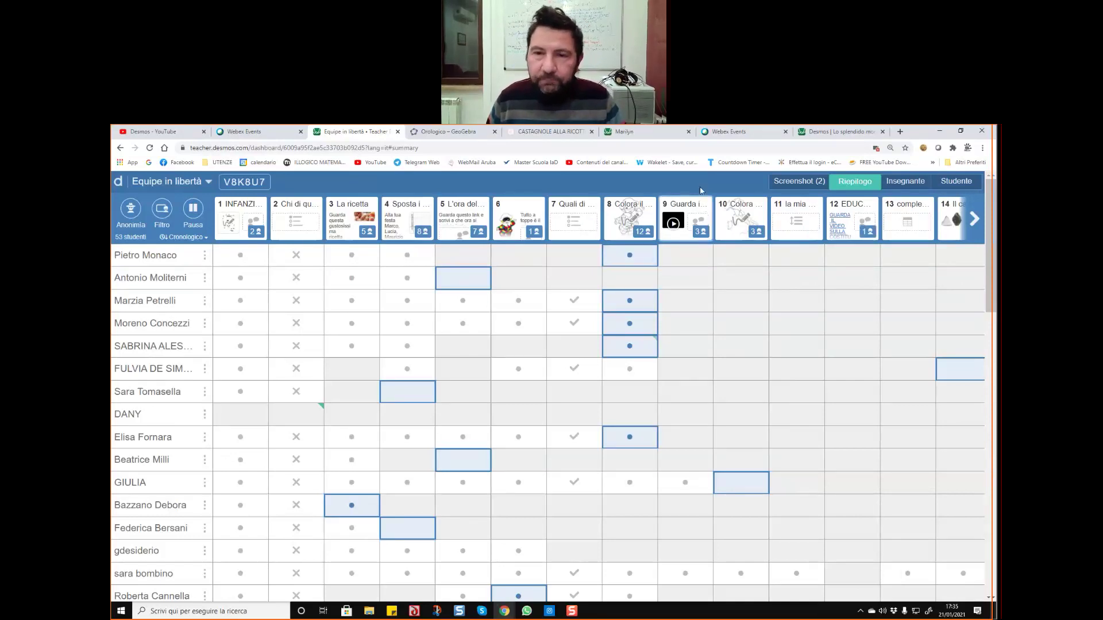
Step: Play screen 9's song video, browse the answers, and open a student's answer 'p'
left_click(682, 210)
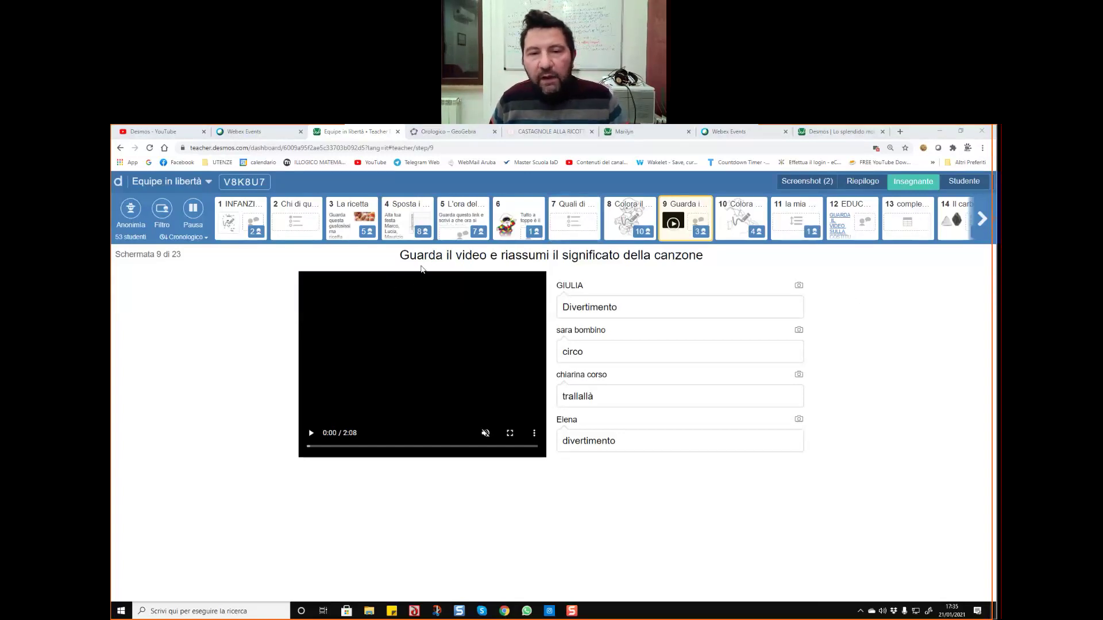
left_click(310, 434)
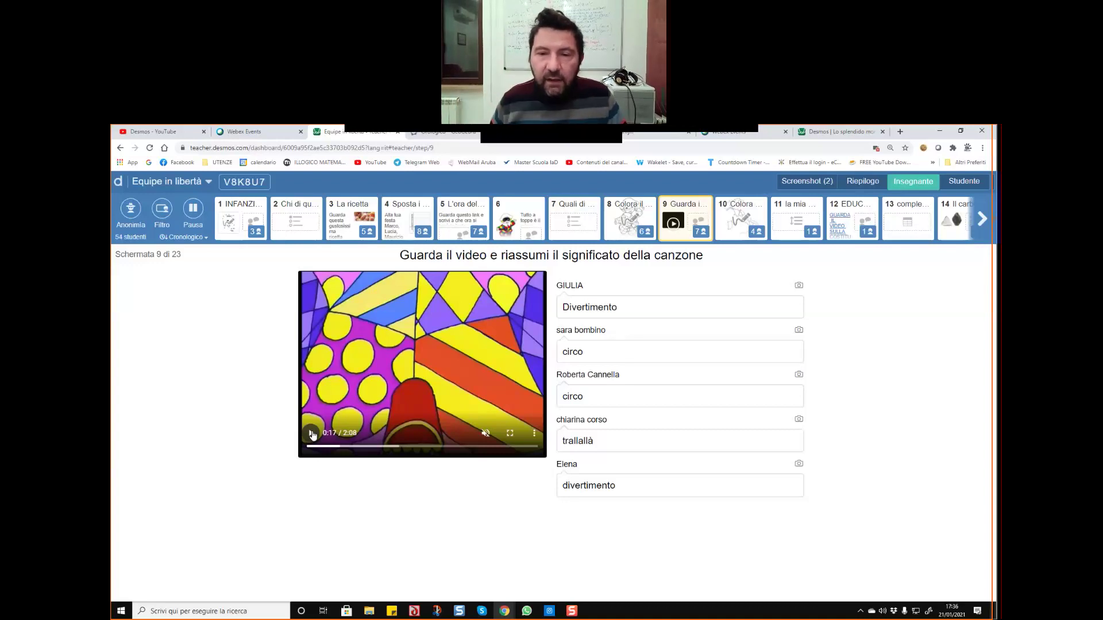
left_click(612, 312)
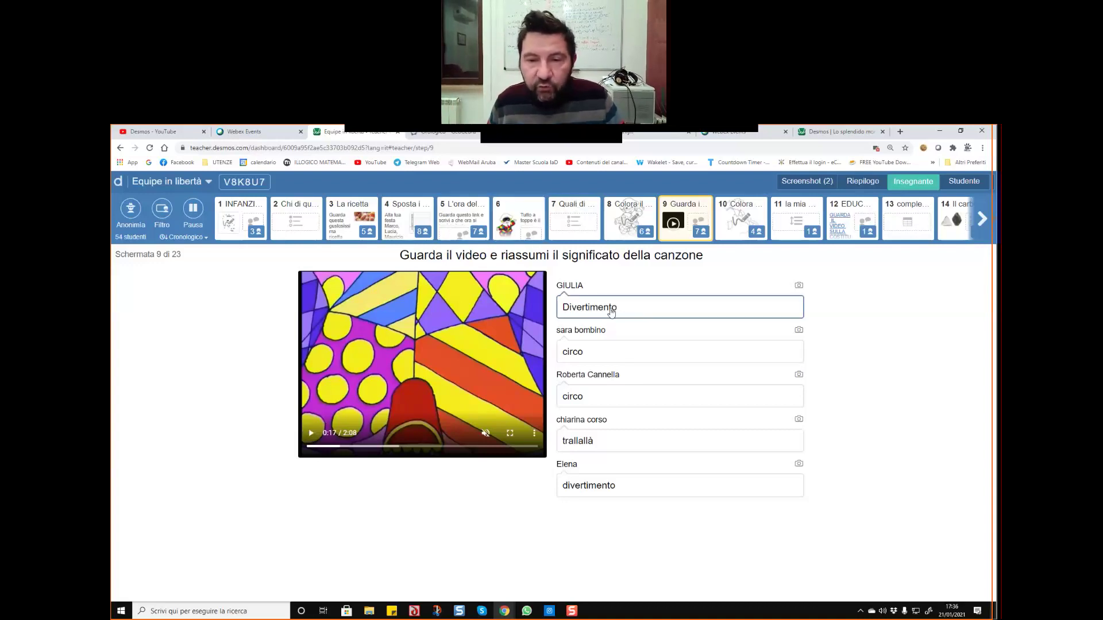
left_click(595, 348)
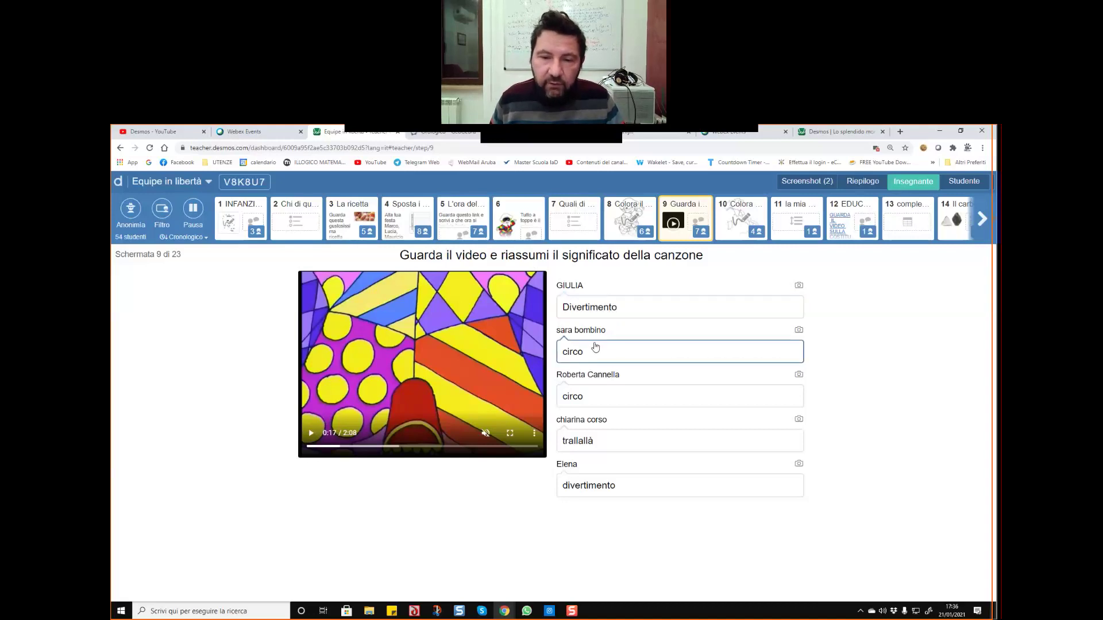
left_click(591, 392)
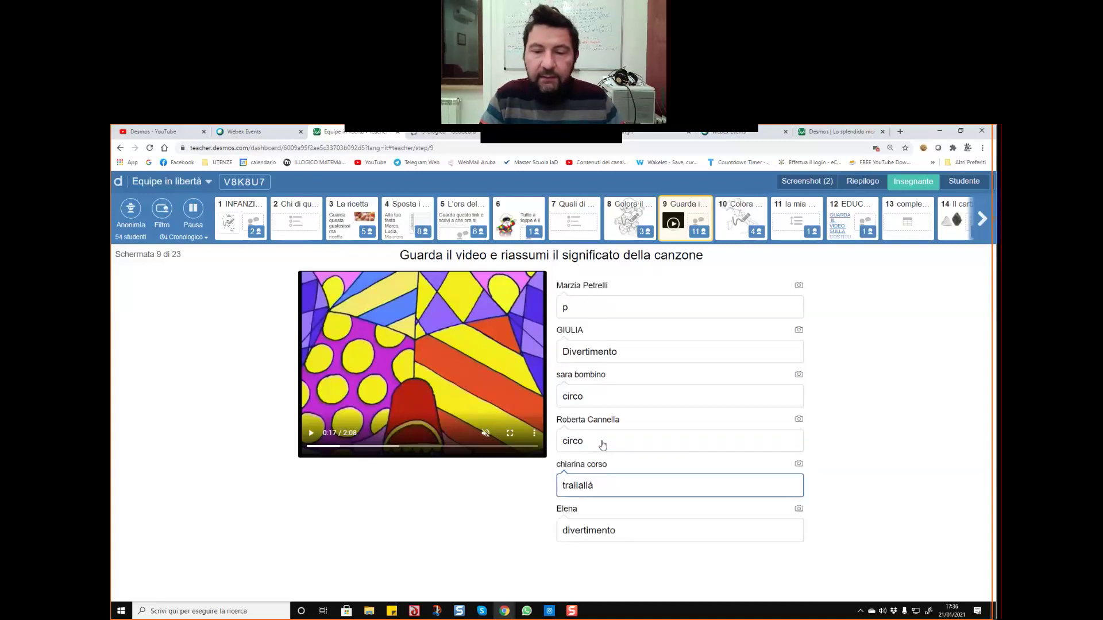
left_click(595, 313)
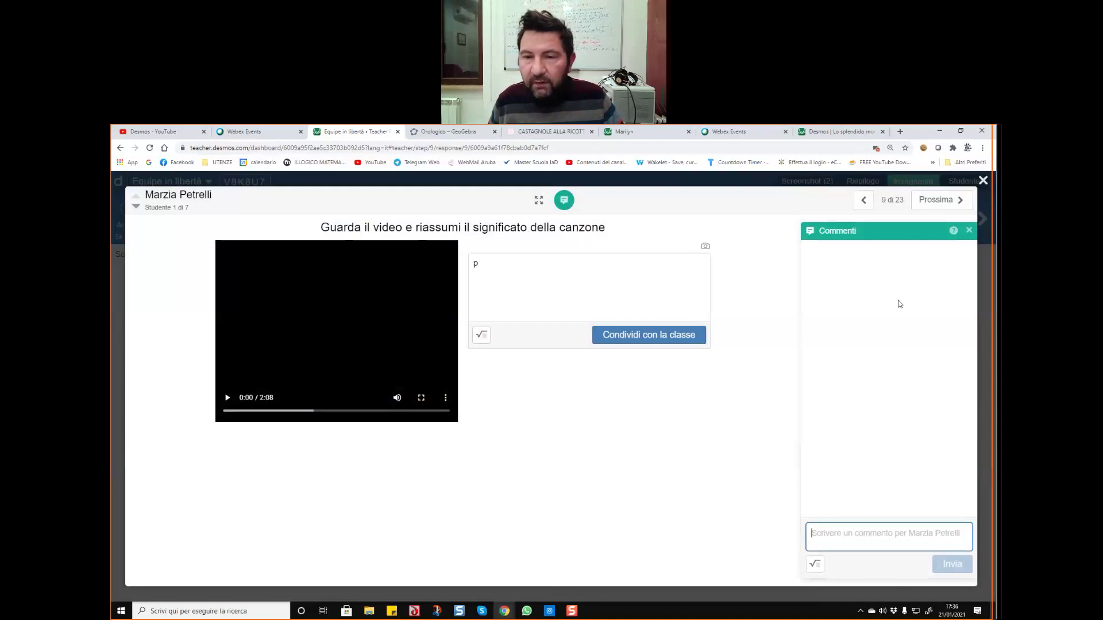
Step: Send the comment '?' on the student's answer
left_click(867, 543)
type("?")
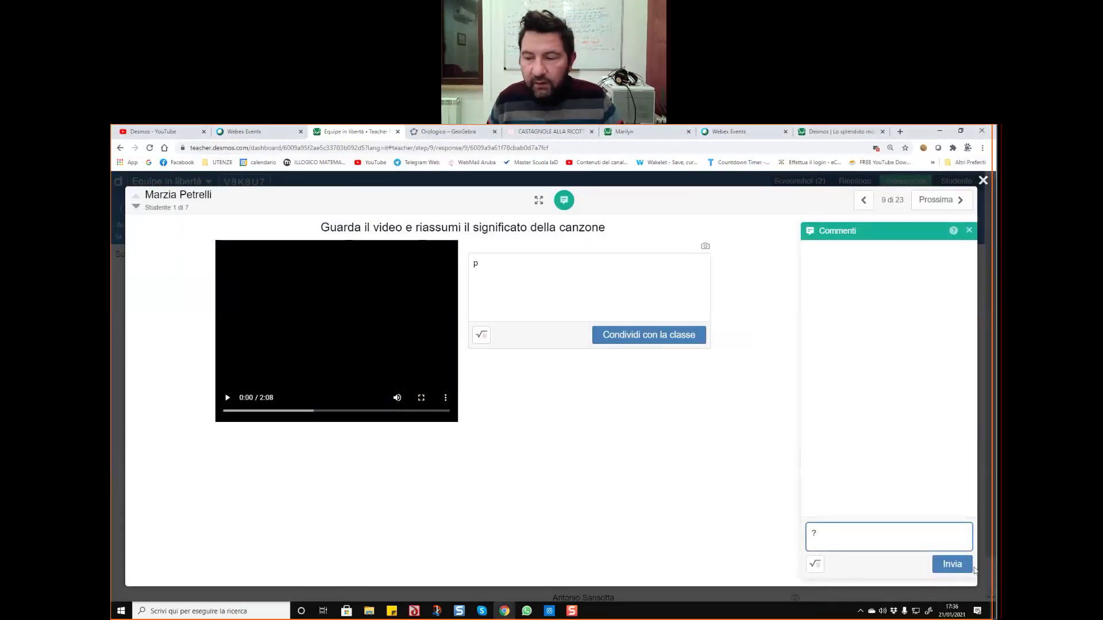
left_click(958, 565)
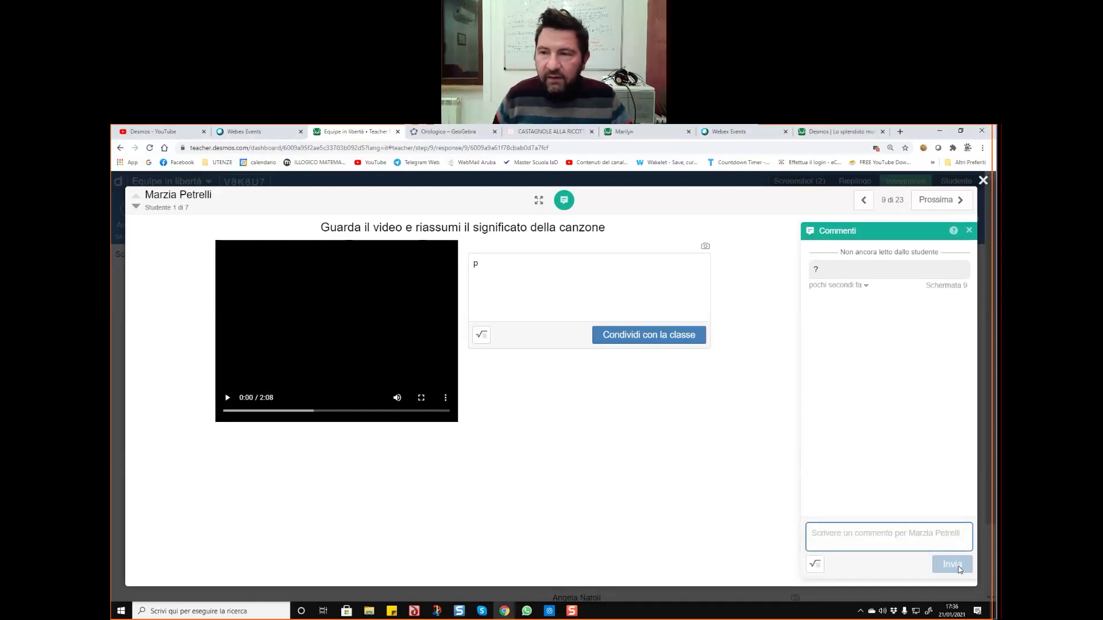
Step: Close the response and look through everyone's screen 9 answers
left_click(983, 181)
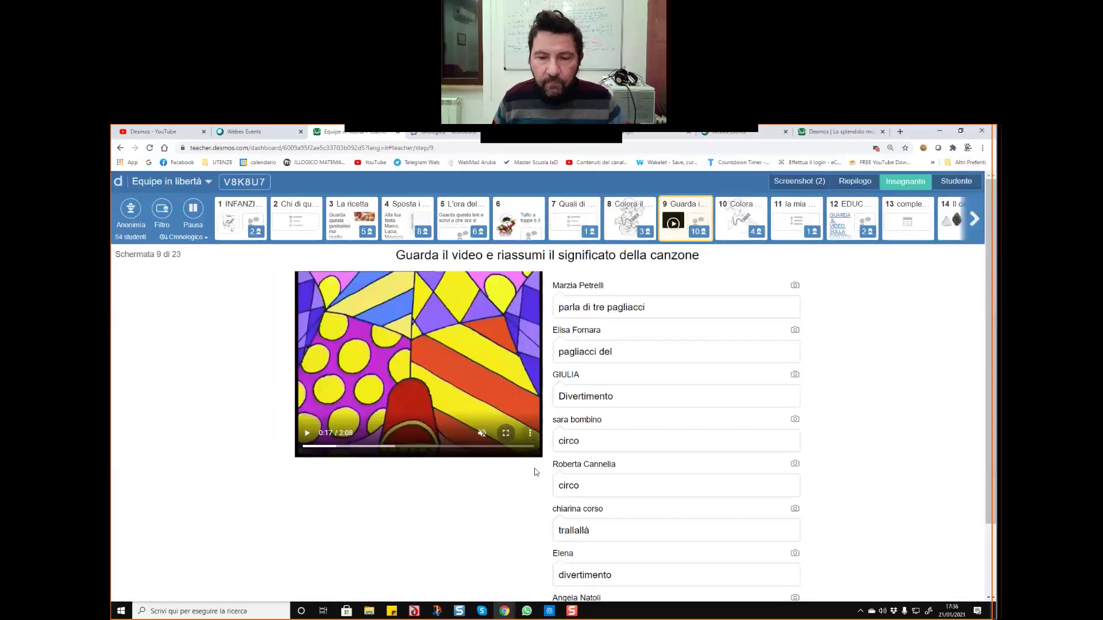
scroll(534, 472, "down", 2)
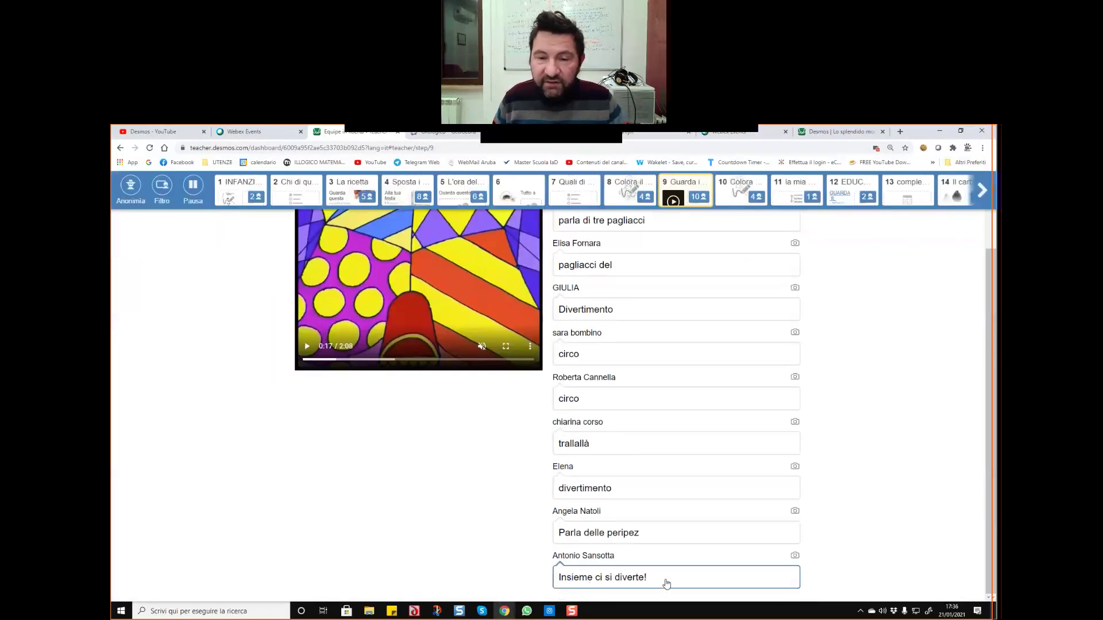
scroll(644, 574, "up", 2)
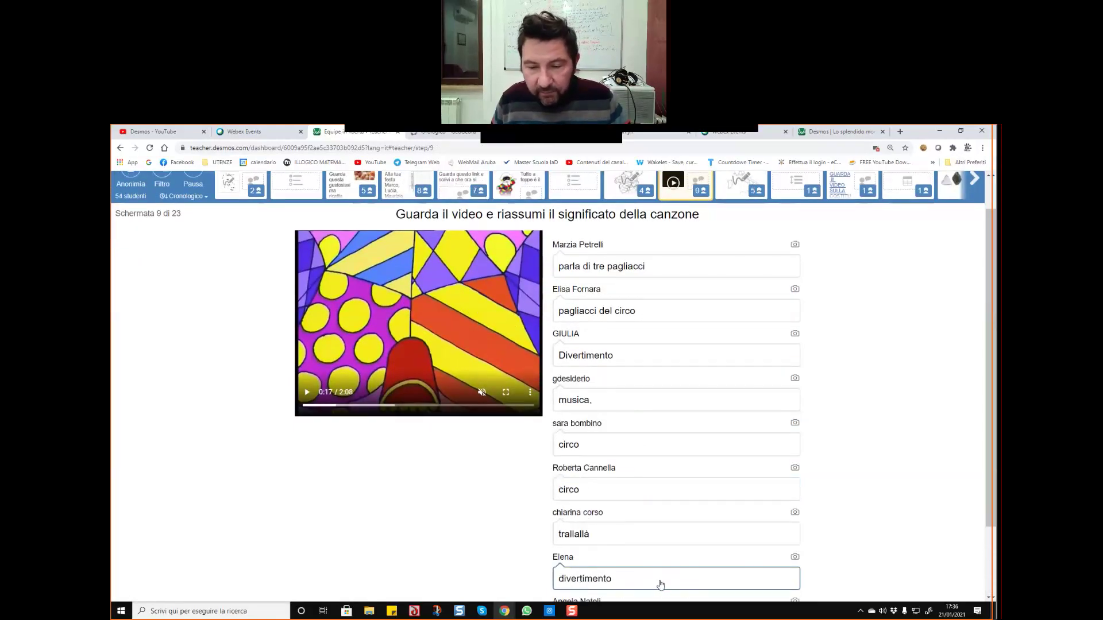
scroll(661, 580, "down", 2)
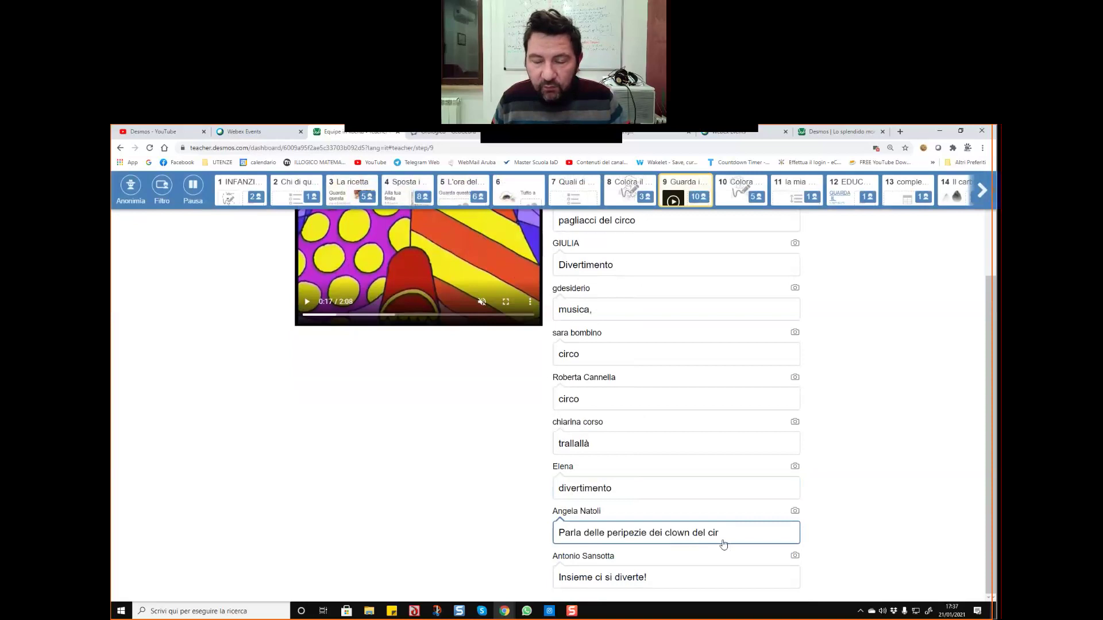
scroll(508, 372, "up", 4)
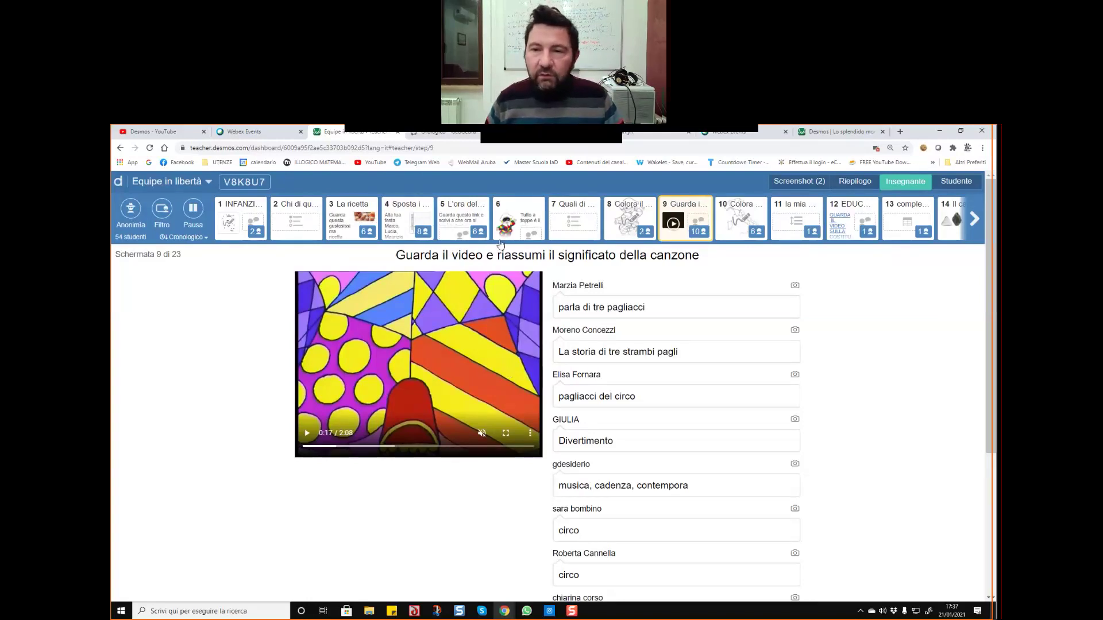
Step: Switch between screen 10's covid map answers and the class summary grid
left_click(731, 218)
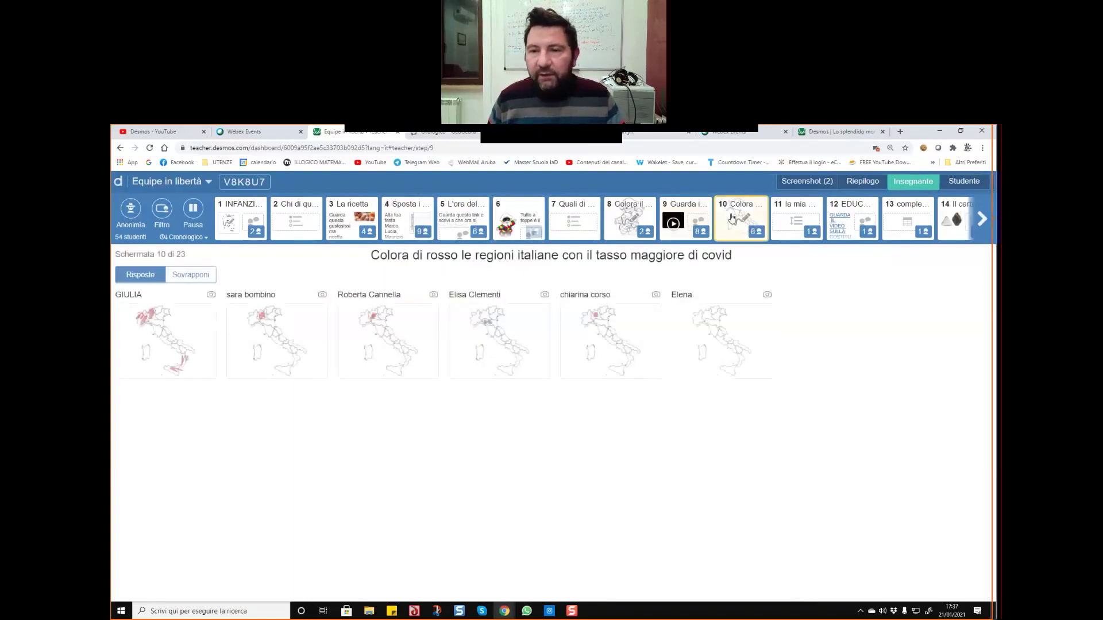
left_click(850, 184)
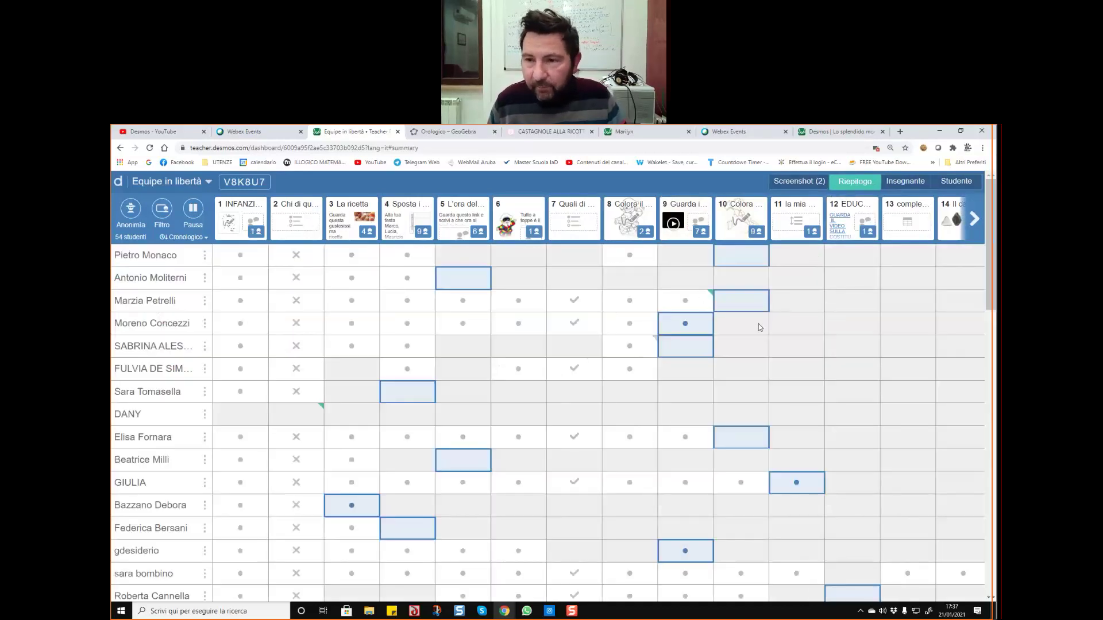
left_click(741, 226)
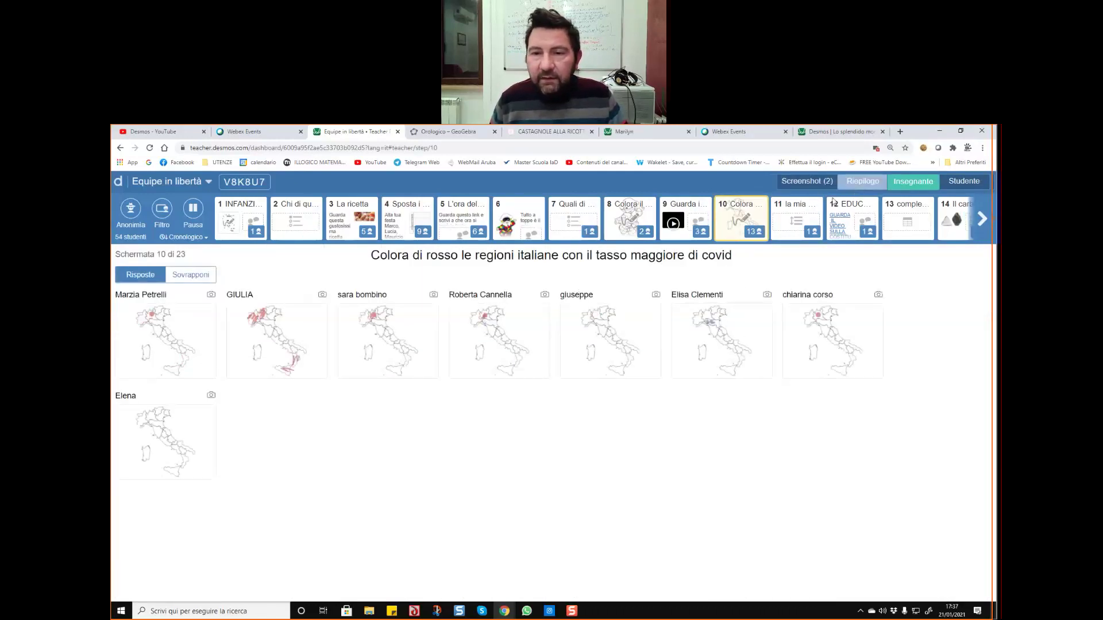
left_click(863, 181)
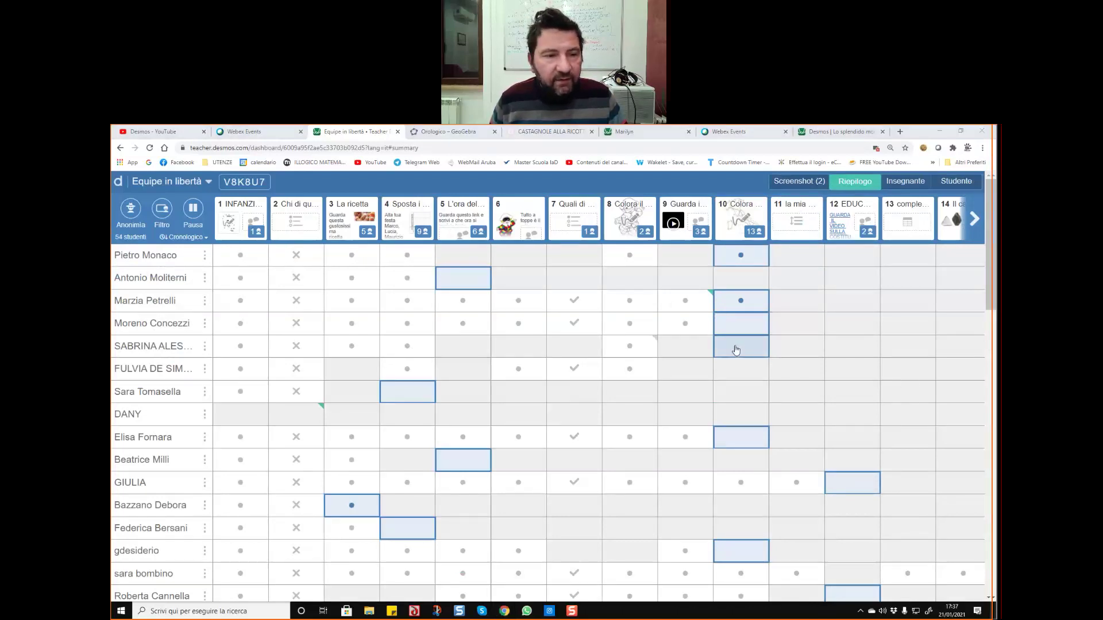
Step: Inspect a student's screen 10 map drawing, then show screen 11 responses
left_click(734, 323)
left_click(734, 322)
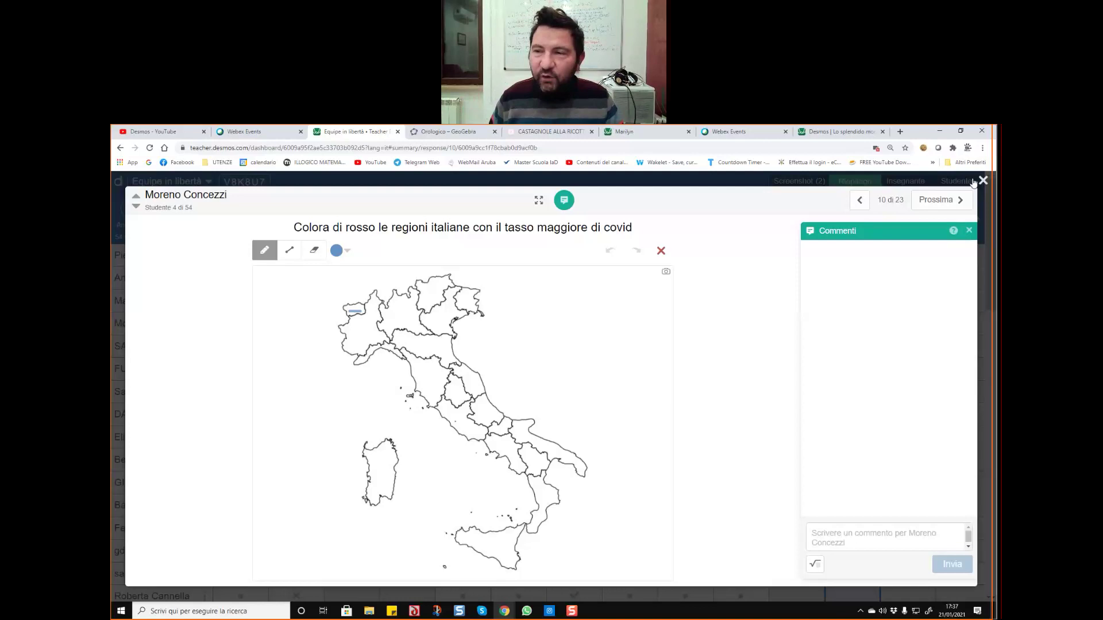
left_click(982, 181)
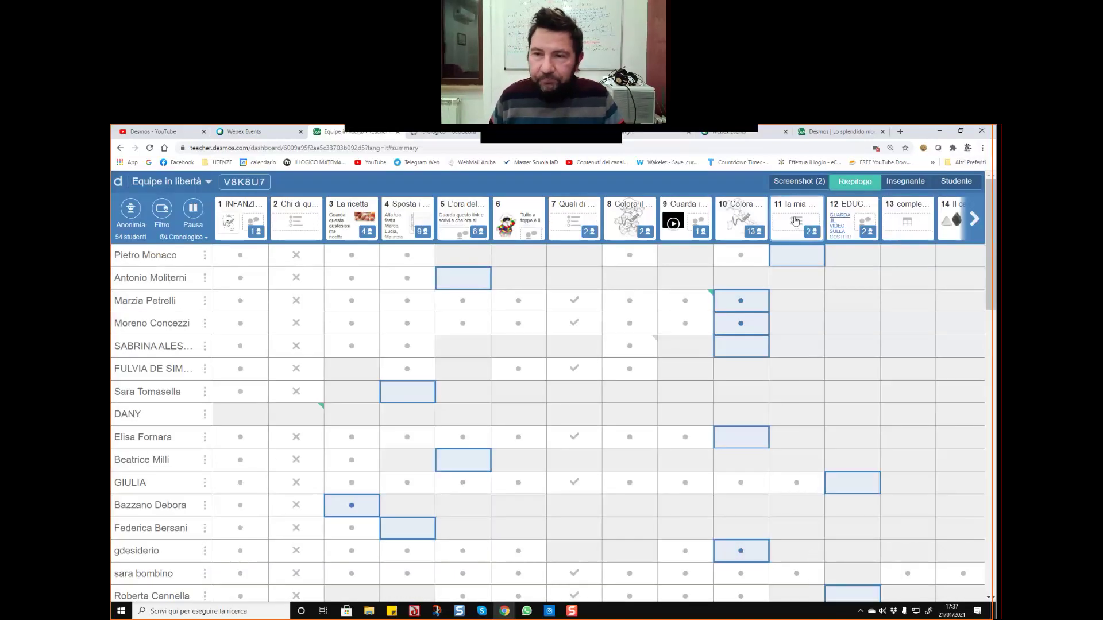
left_click(796, 221)
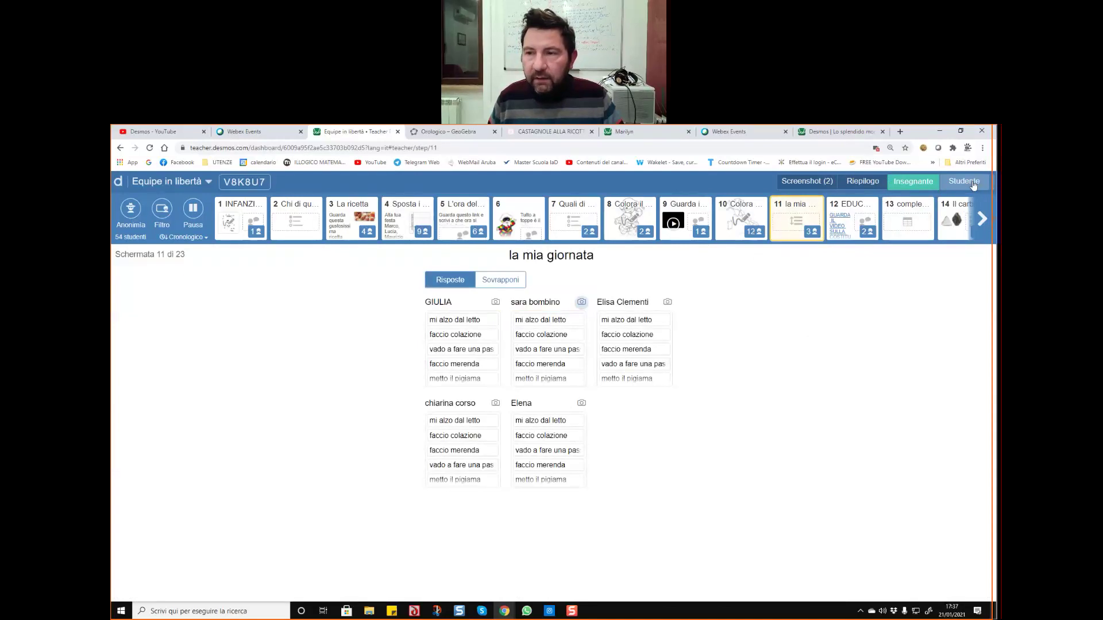
Step: Show responses to screens 13 (table), 14 (carbon) and 15 (video), then screen 17
left_click(884, 228)
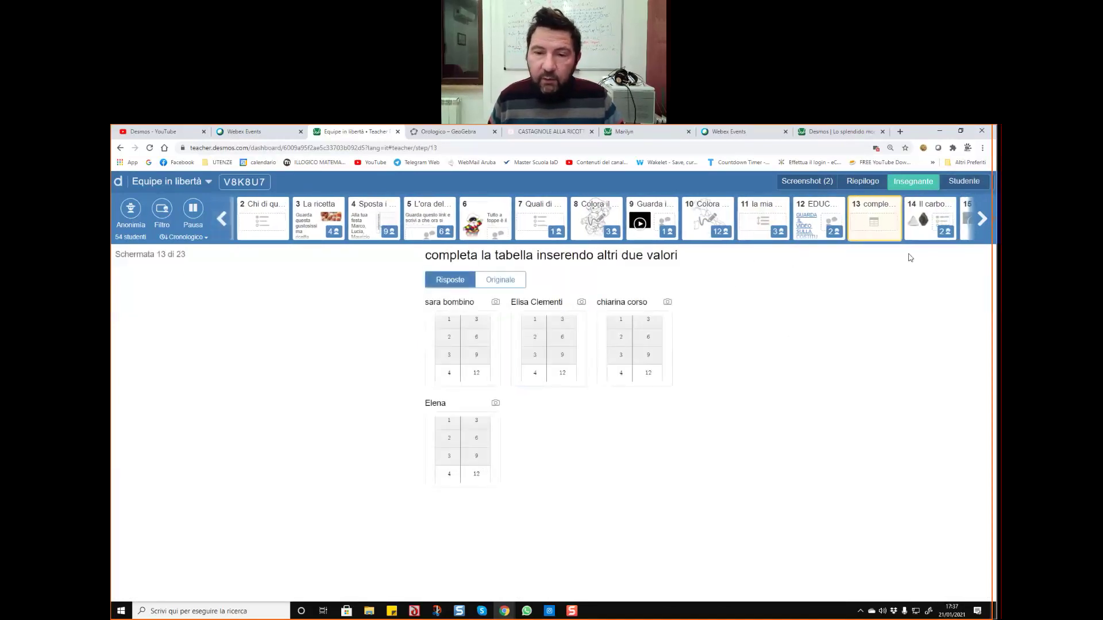
left_click(982, 218)
left_click(749, 222)
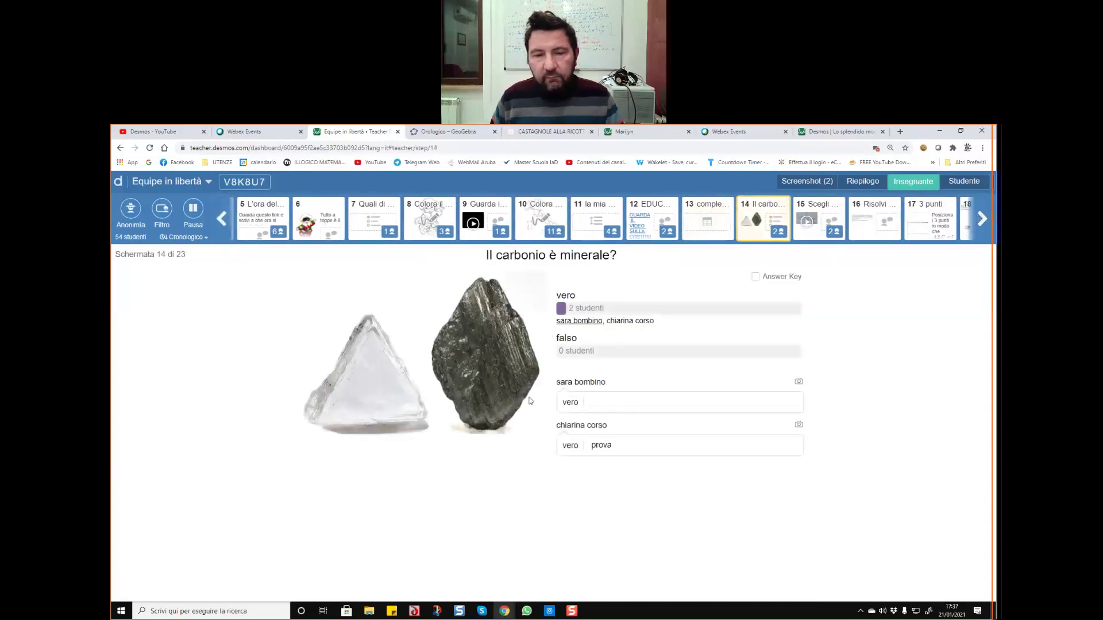
left_click(843, 220)
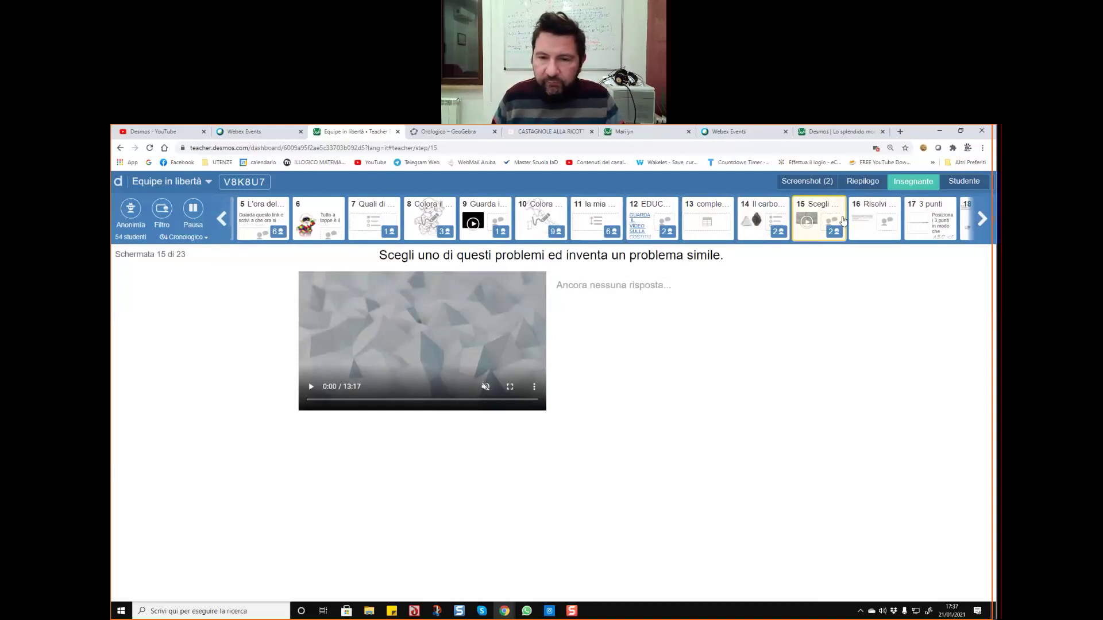
left_click(923, 223)
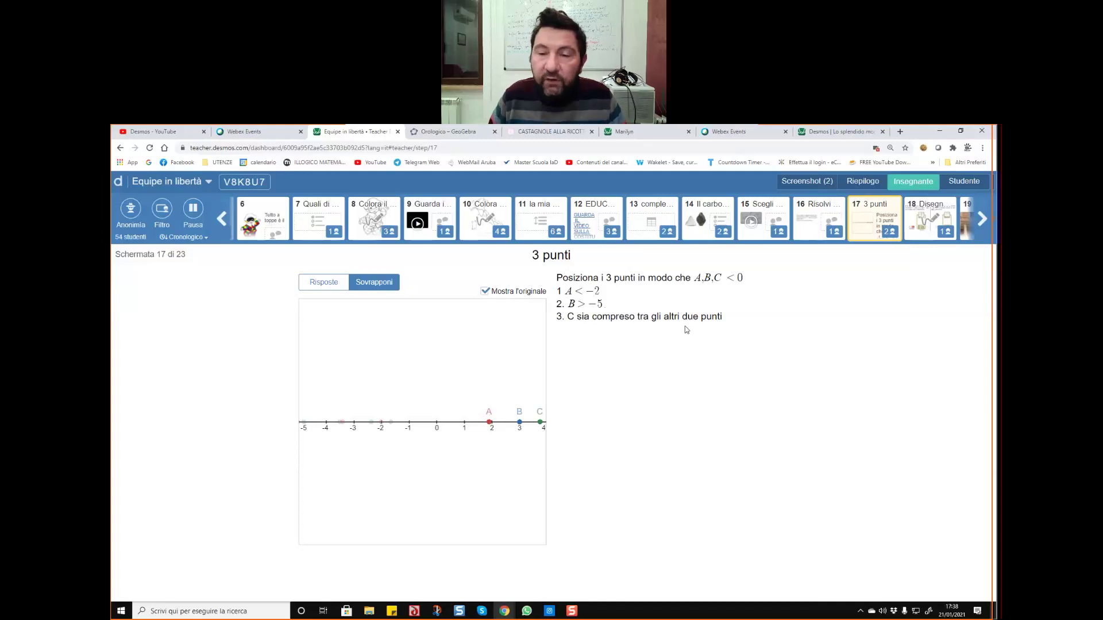
Step: Review individual 3 punti answers and the summary grid, then show screen 18 responses
left_click(314, 284)
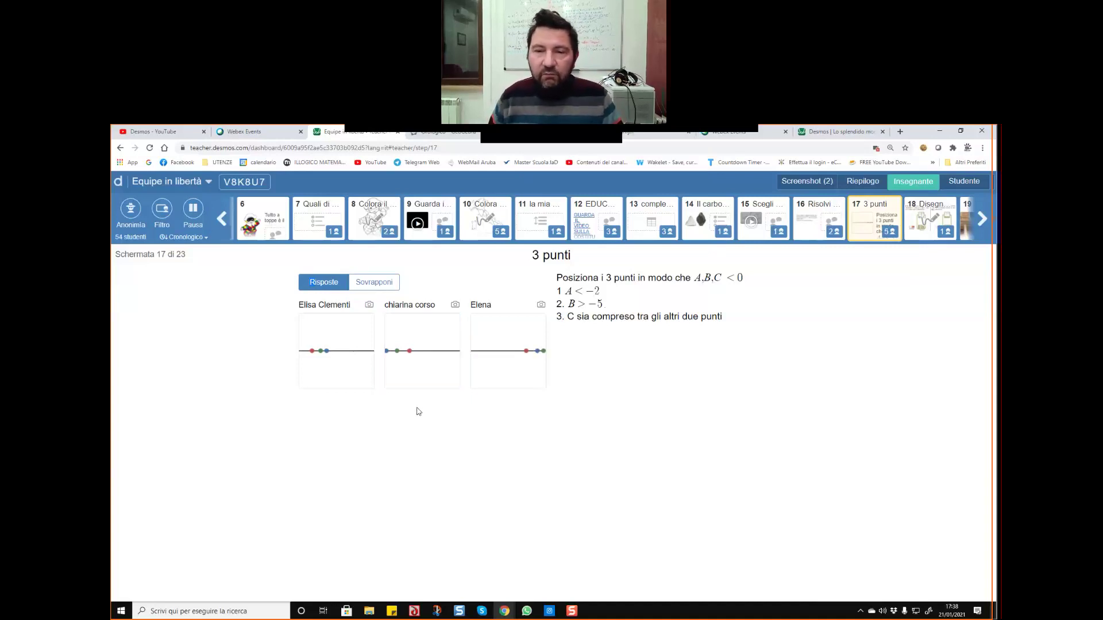
left_click(856, 187)
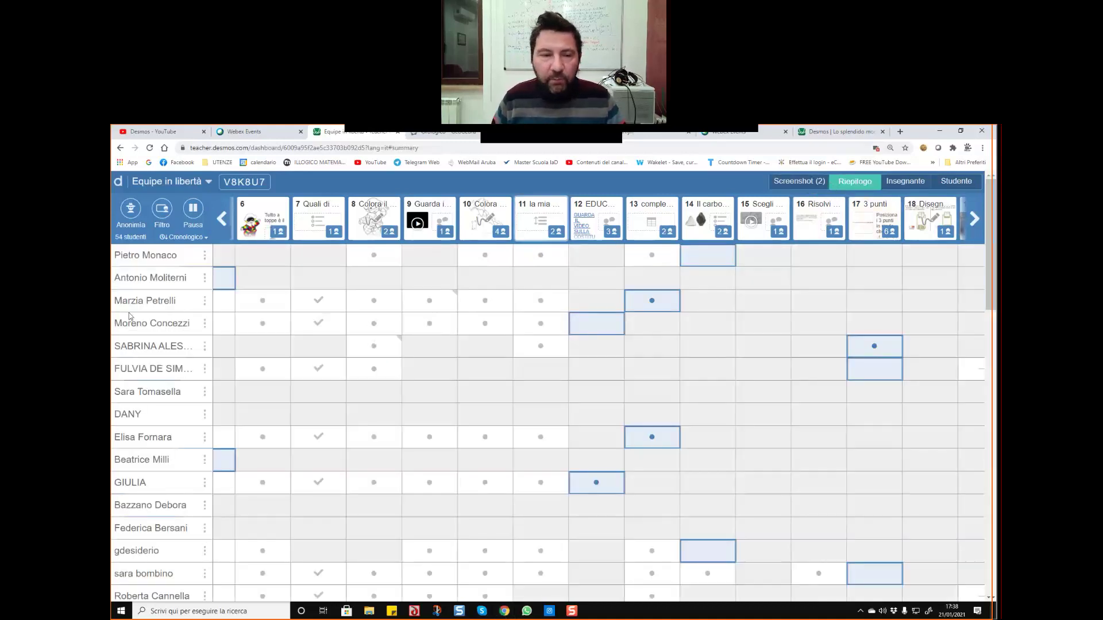
scroll(129, 315, "down", 2)
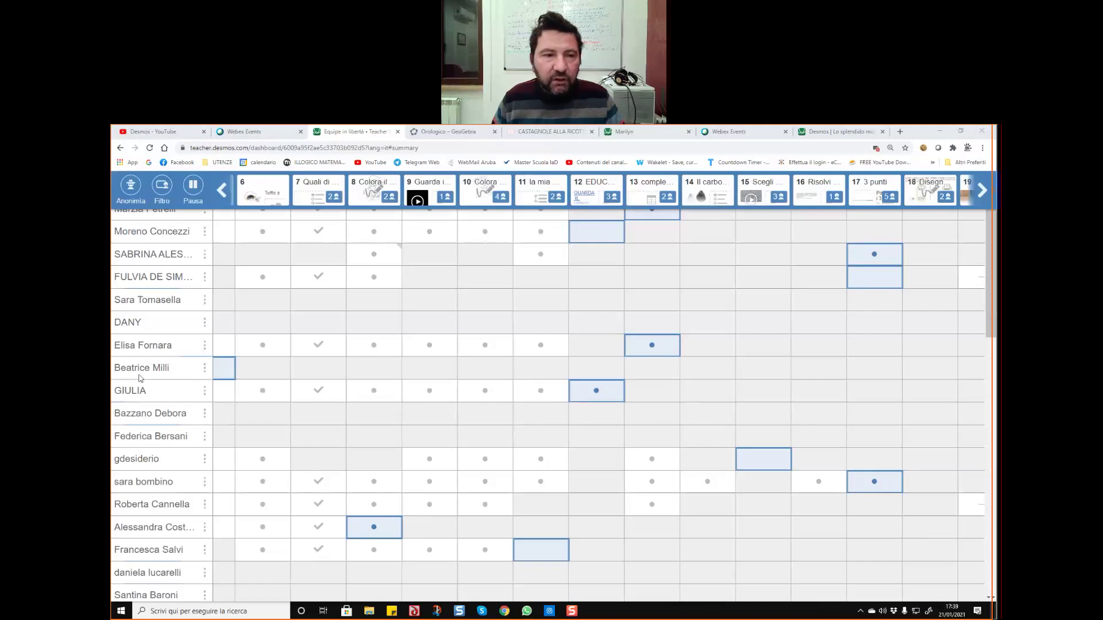
scroll(714, 377, "up", 3)
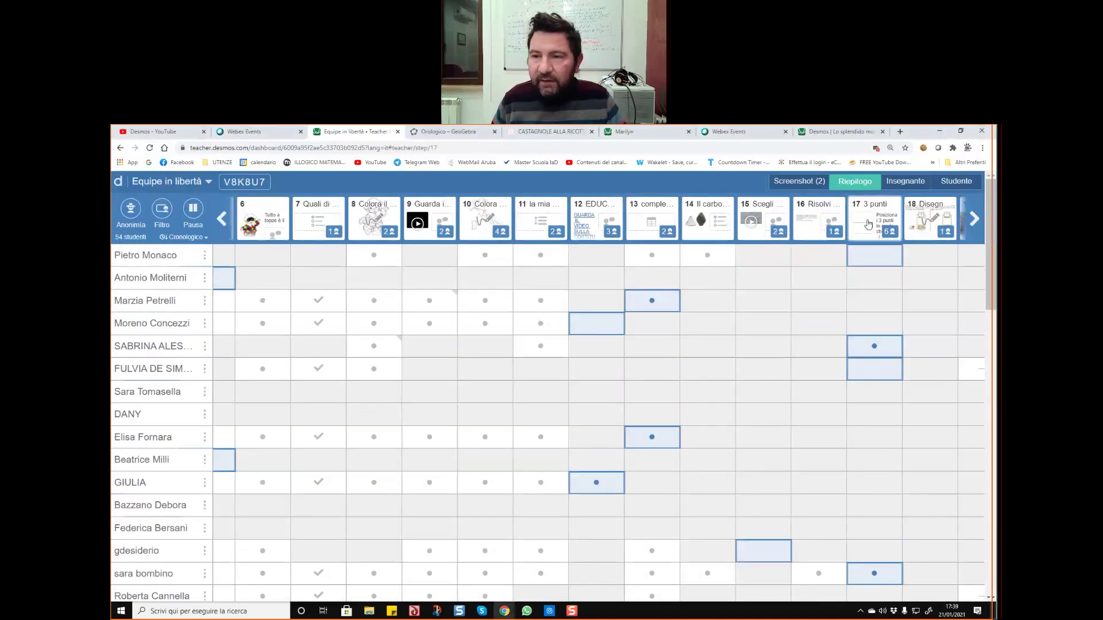
left_click(867, 230)
left_click(943, 213)
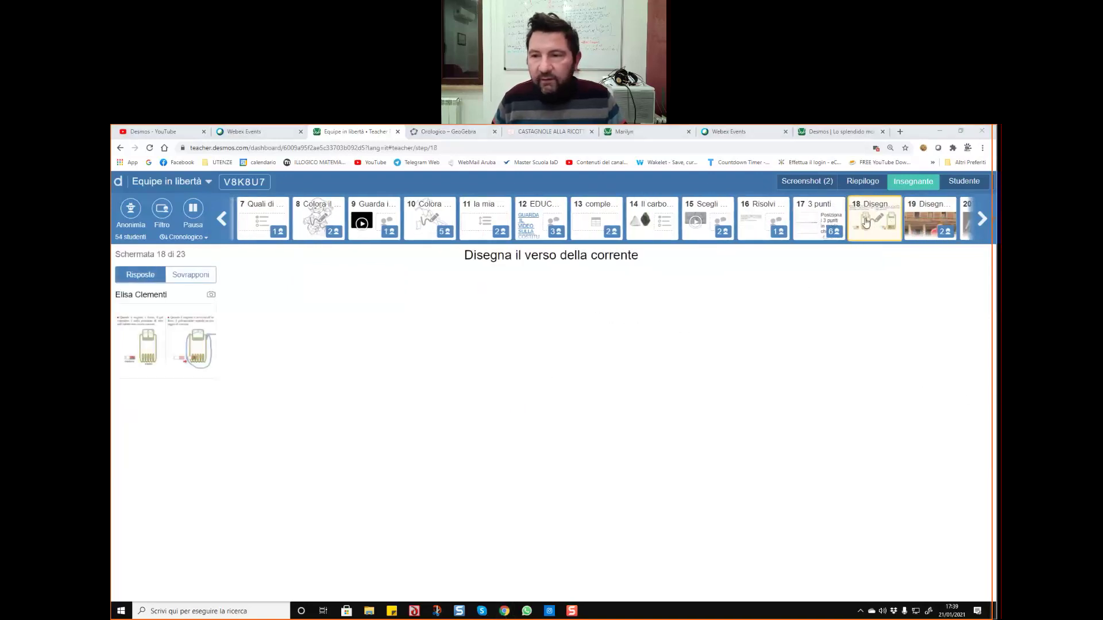
Step: Switch to the Studente preview of screen 18, then move to screen 19
left_click(964, 181)
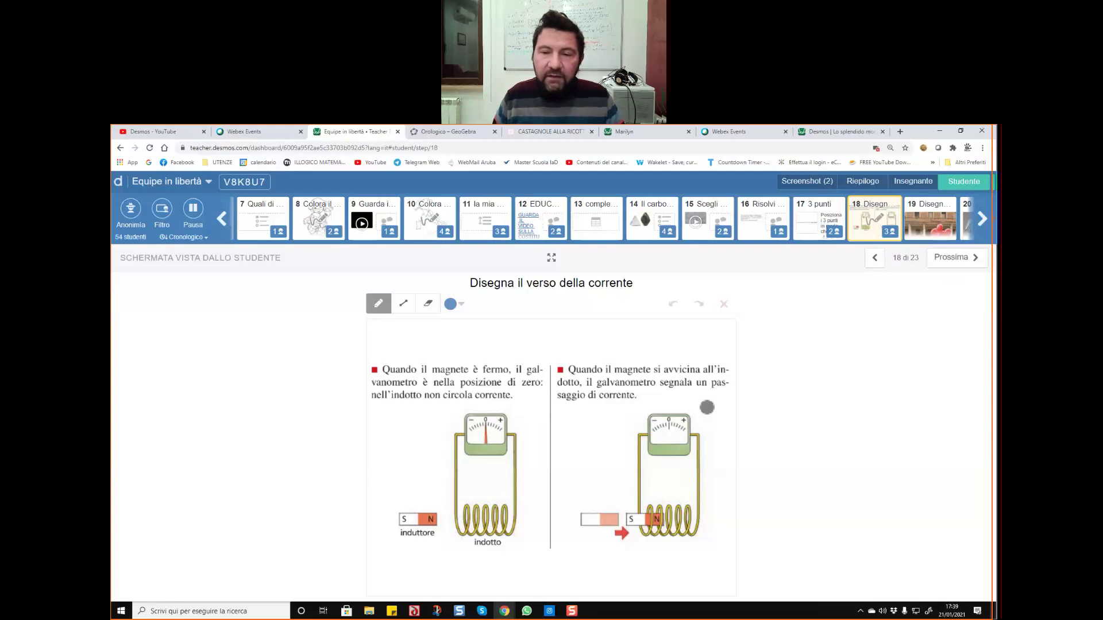
left_click(934, 222)
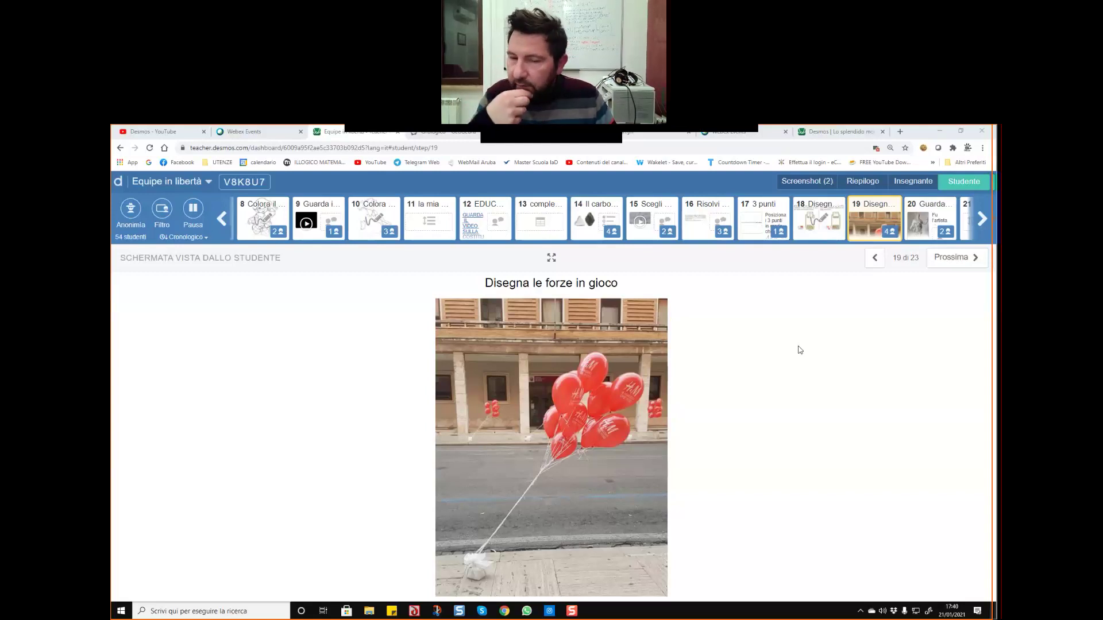
Step: Preview screen 20, Guarda l'immagine, then continue to screen 21
left_click(911, 232)
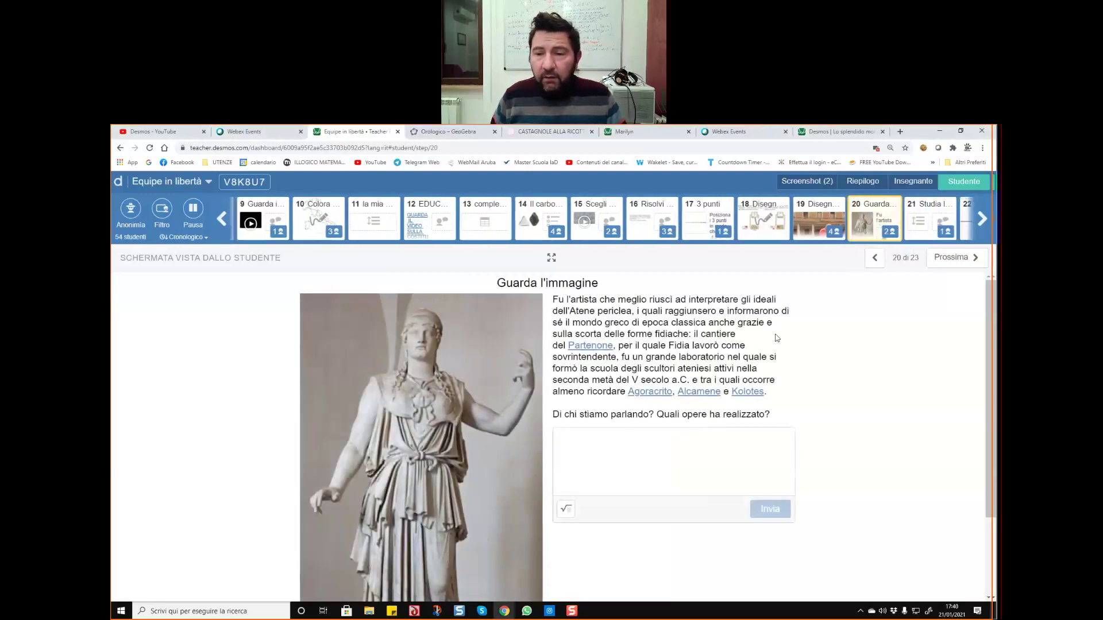
scroll(538, 444, "down", 1)
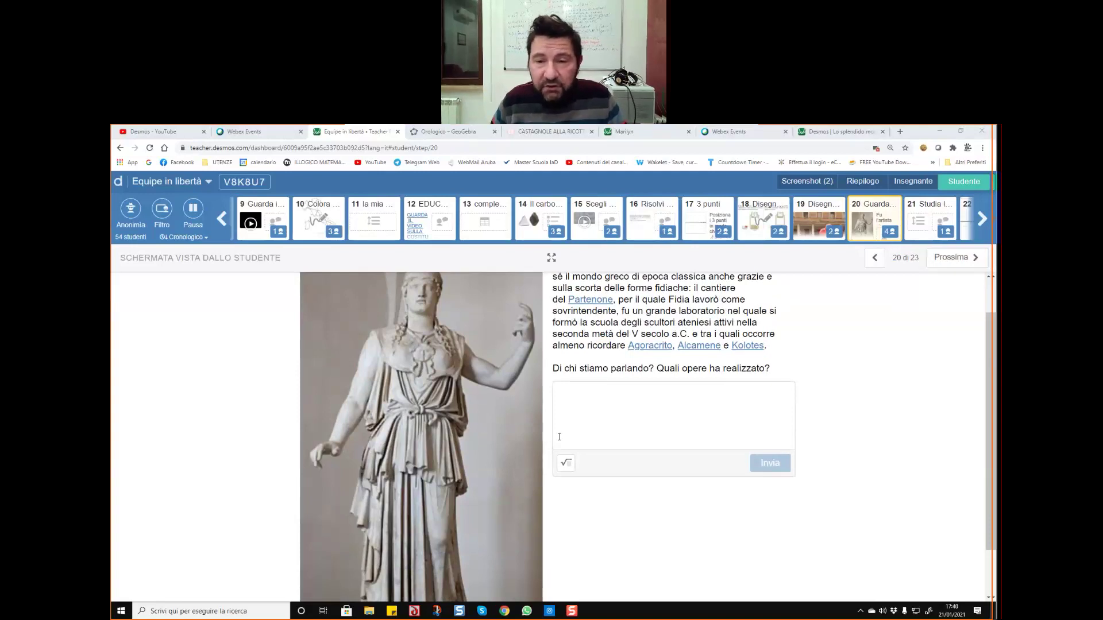
scroll(568, 425, "up", 2)
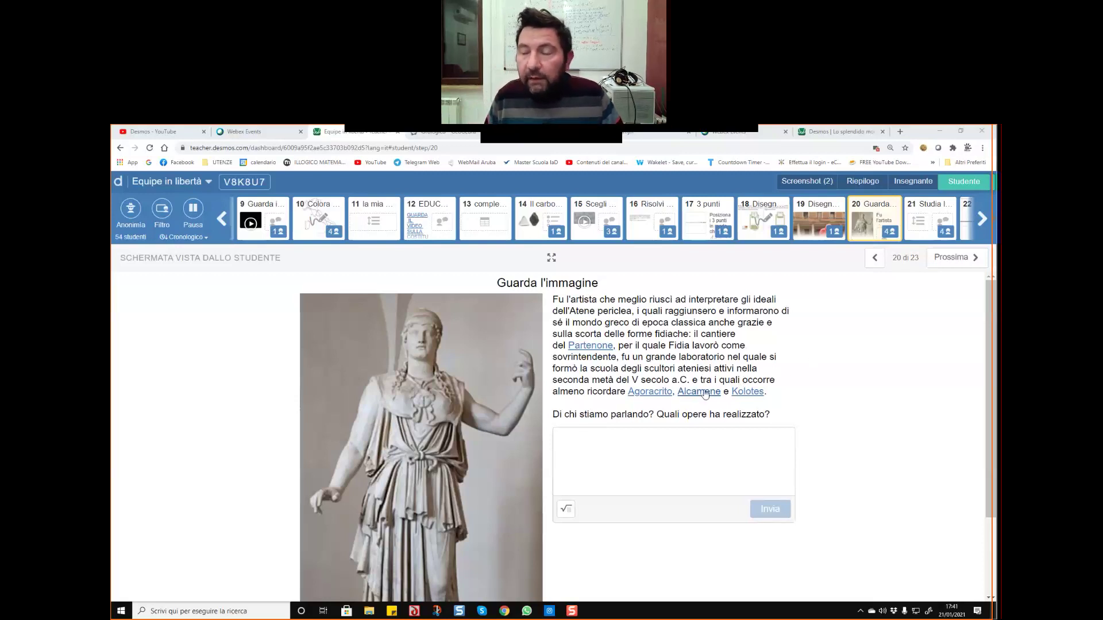
left_click(929, 231)
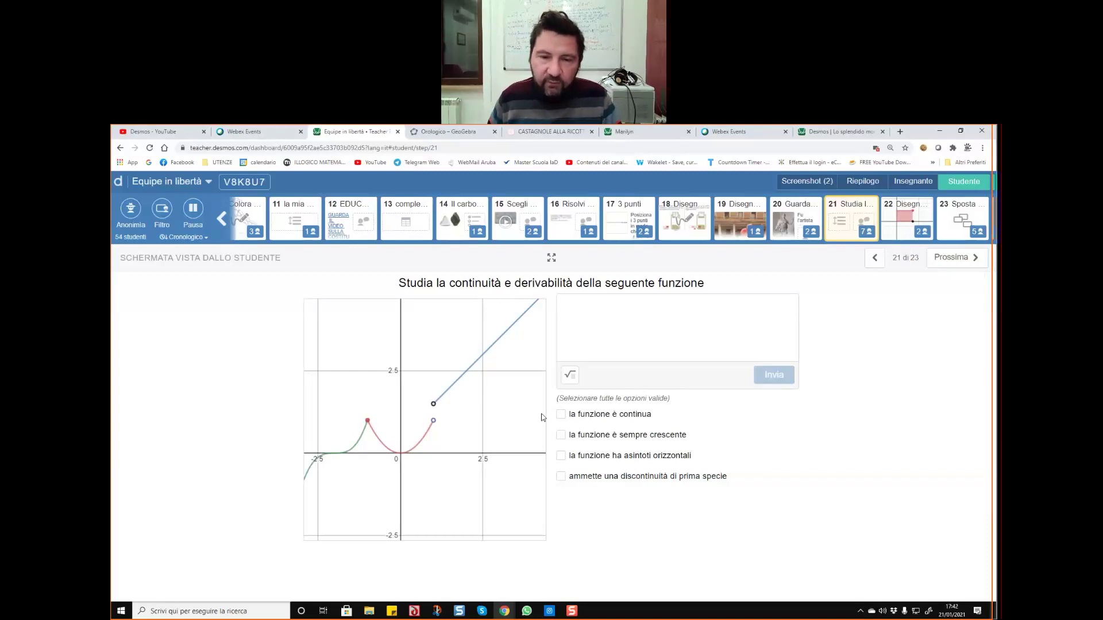
Step: Enter test answer 'hgrthrh' and tick 'sempre crescente' and 'discontinuità di prima specie'
left_click(637, 327)
type("hgrthrh")
key("super+r")
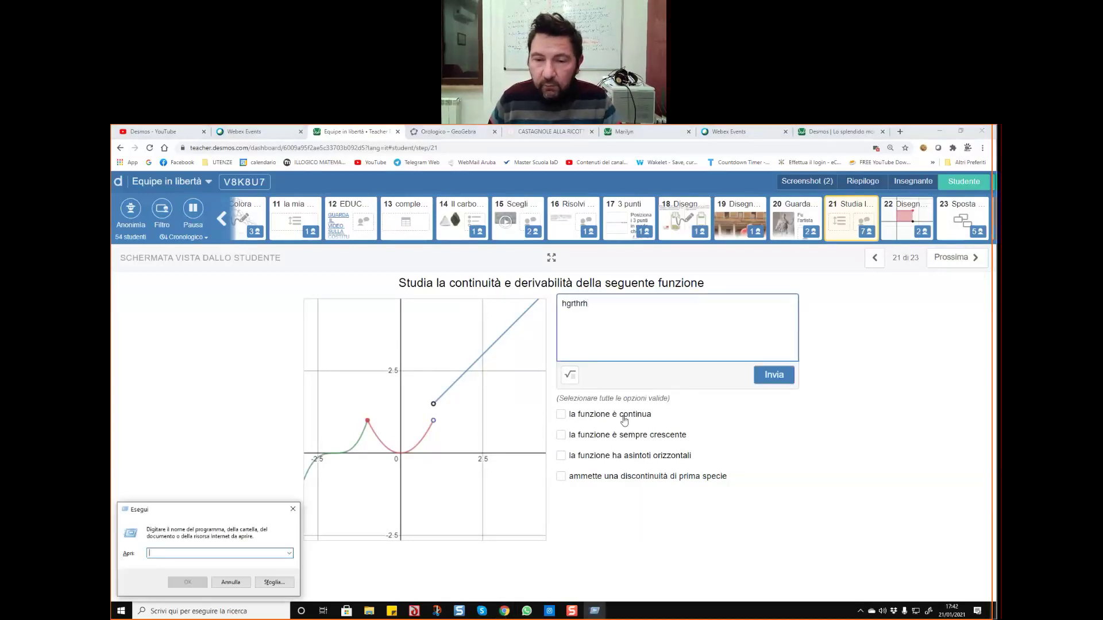
key("super+h")
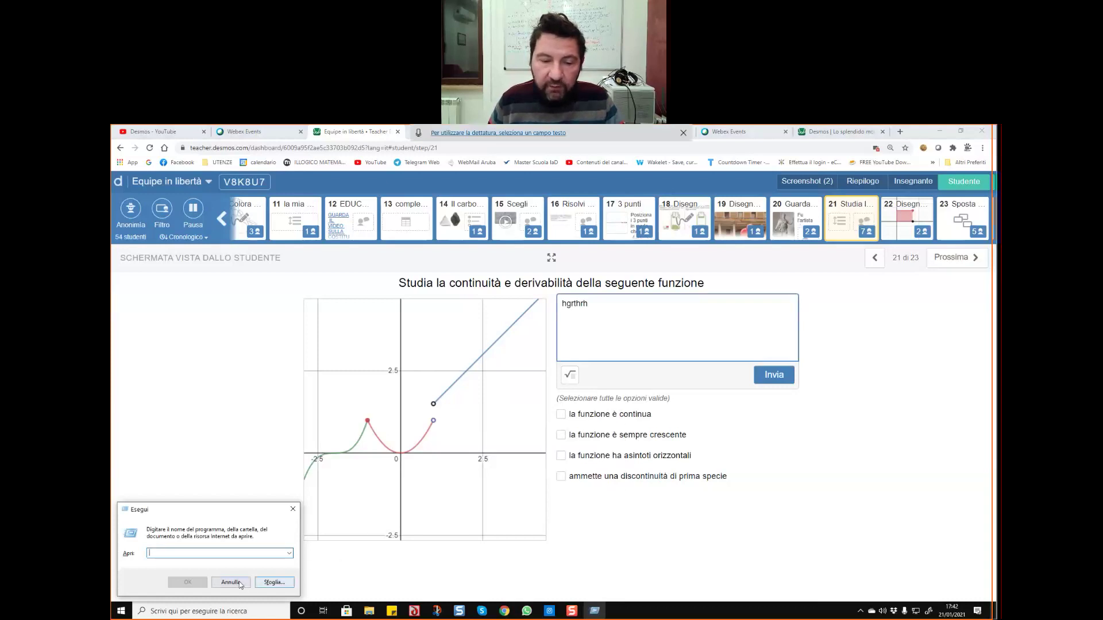
left_click(239, 582)
left_click(561, 434)
left_click(562, 476)
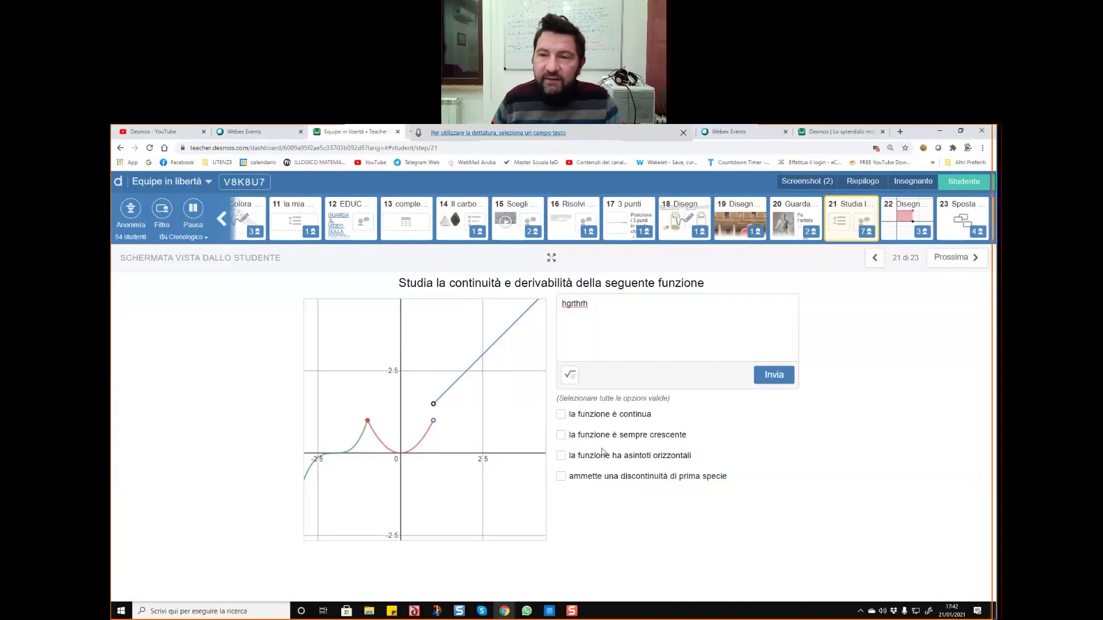
Step: On screen 22, drag point B to widen the rectangle to b = 3.9, keeping a = 2.4
left_click(896, 226)
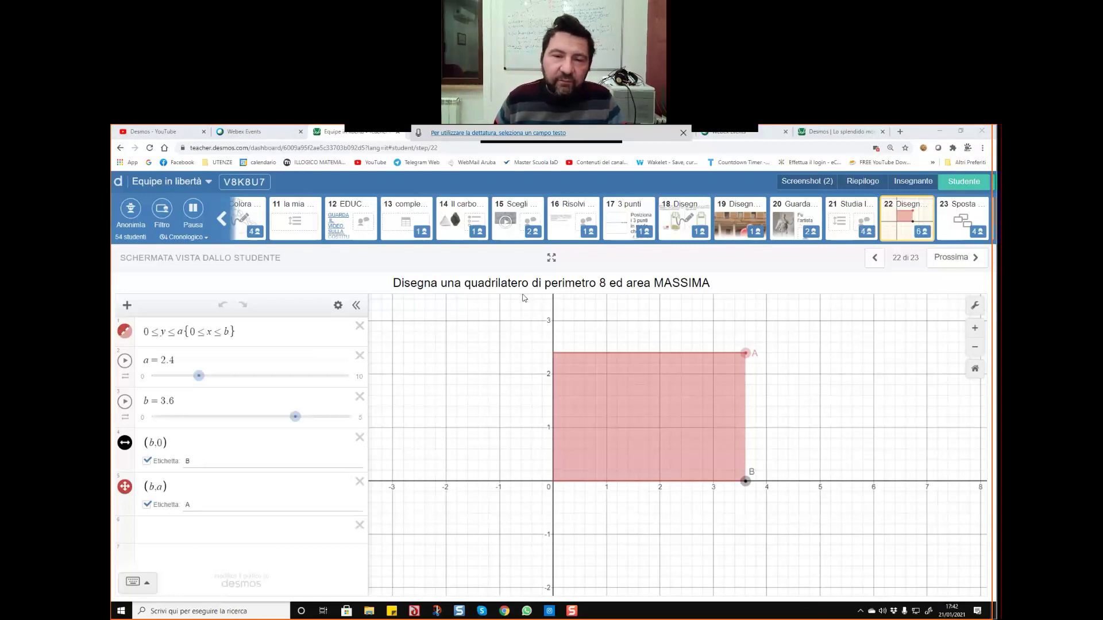
left_click_drag(528, 283, 633, 283)
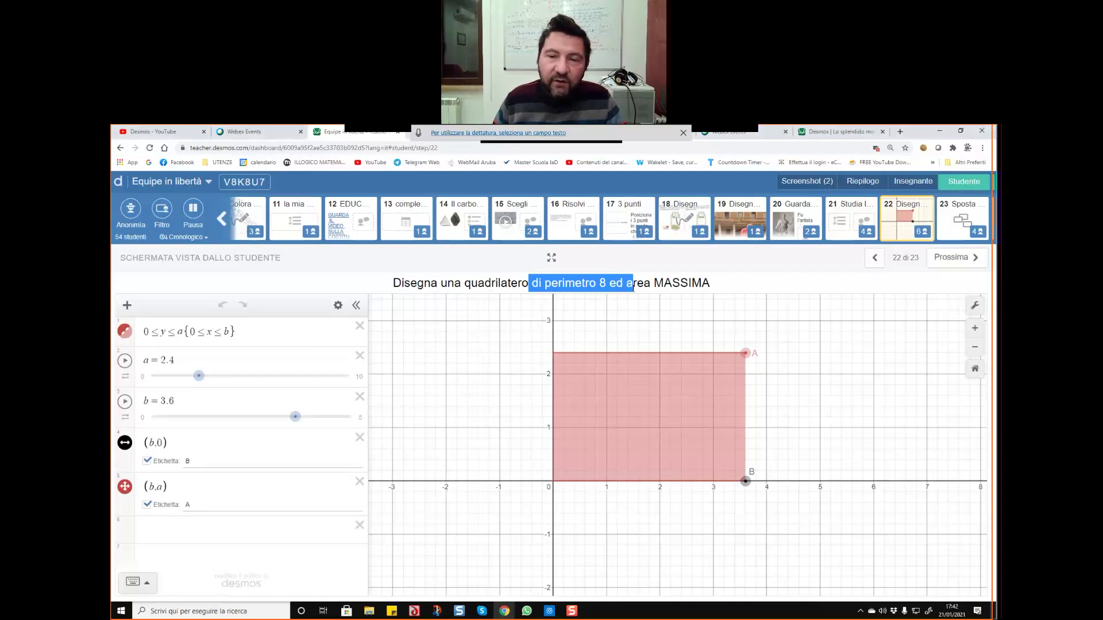
mouse_move(745, 482)
left_mouse_down()
mouse_move(495, 438)
mouse_move(743, 463)
mouse_move(760, 474)
left_mouse_up()
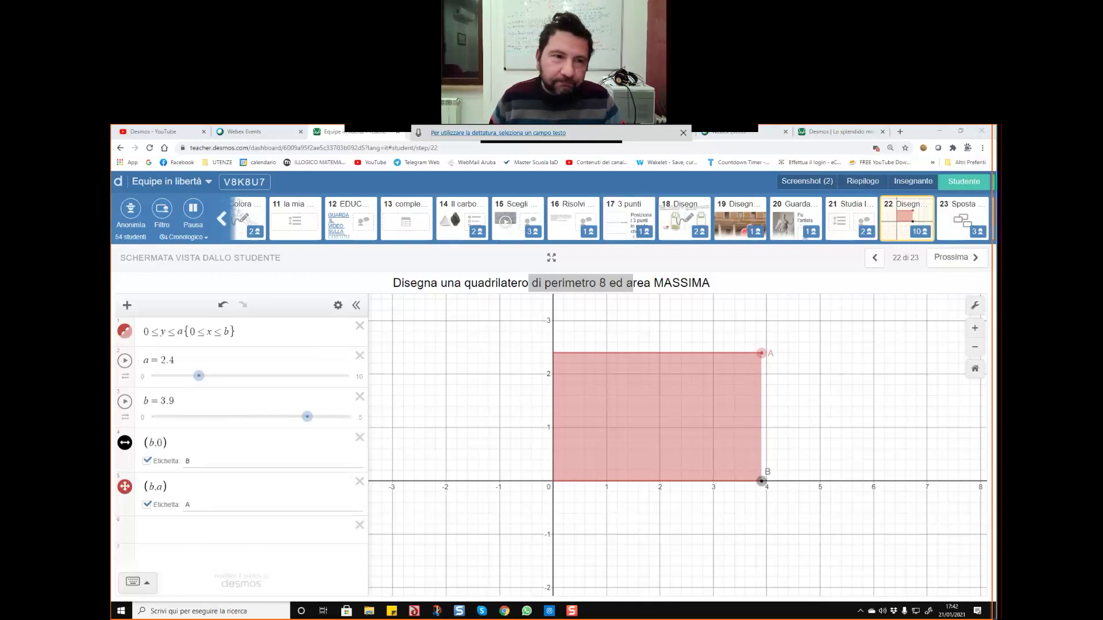
left_click(118, 183)
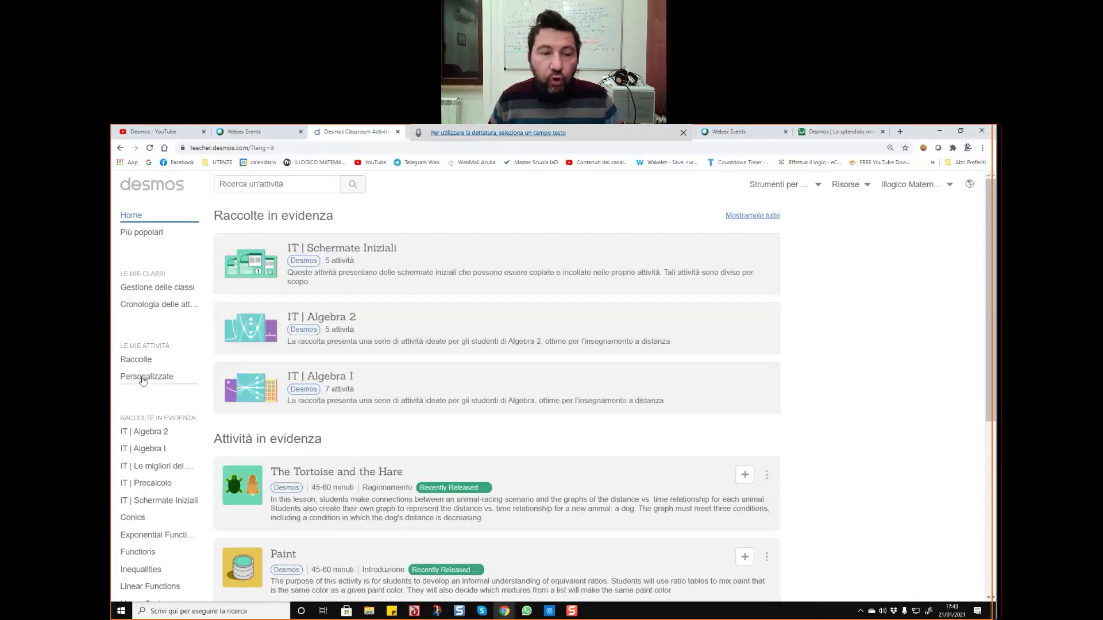
left_click(144, 377)
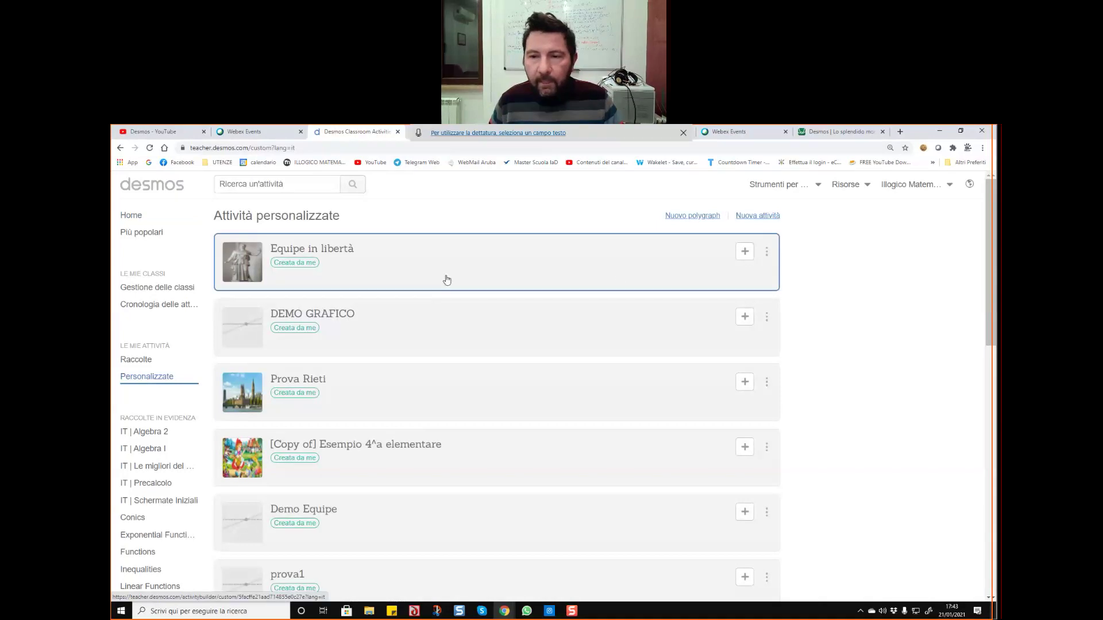
left_click(766, 252)
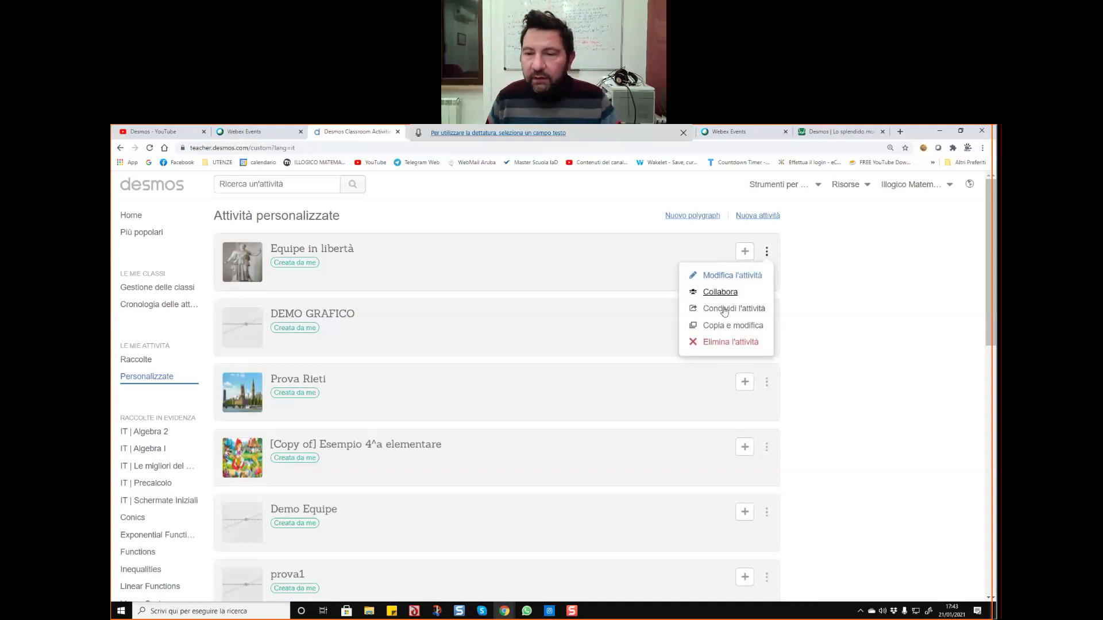
left_click(729, 310)
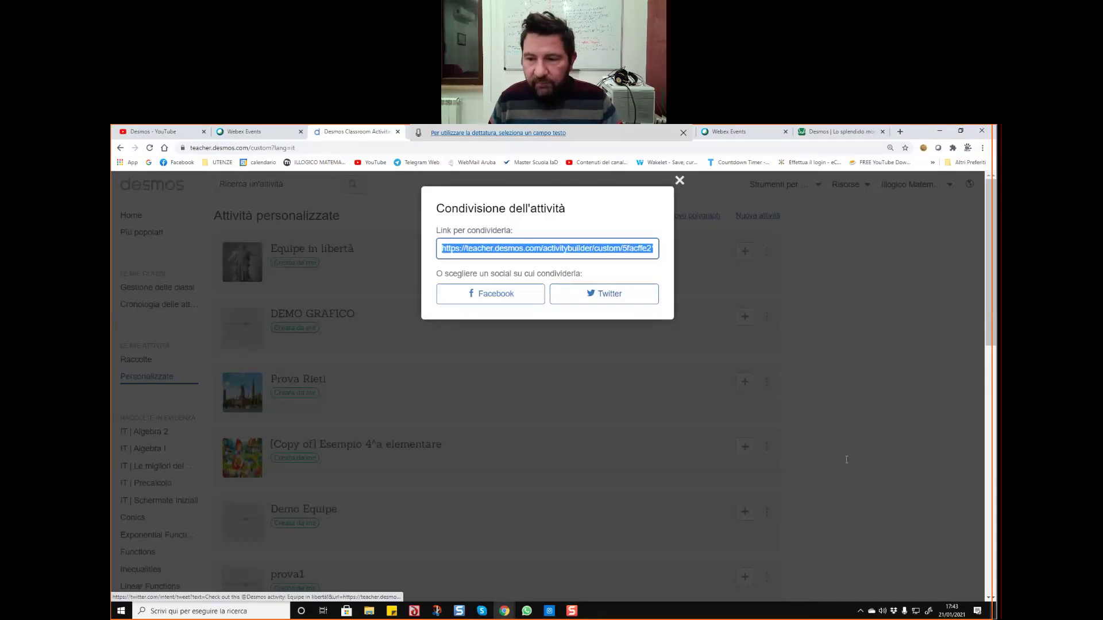
left_click(691, 264)
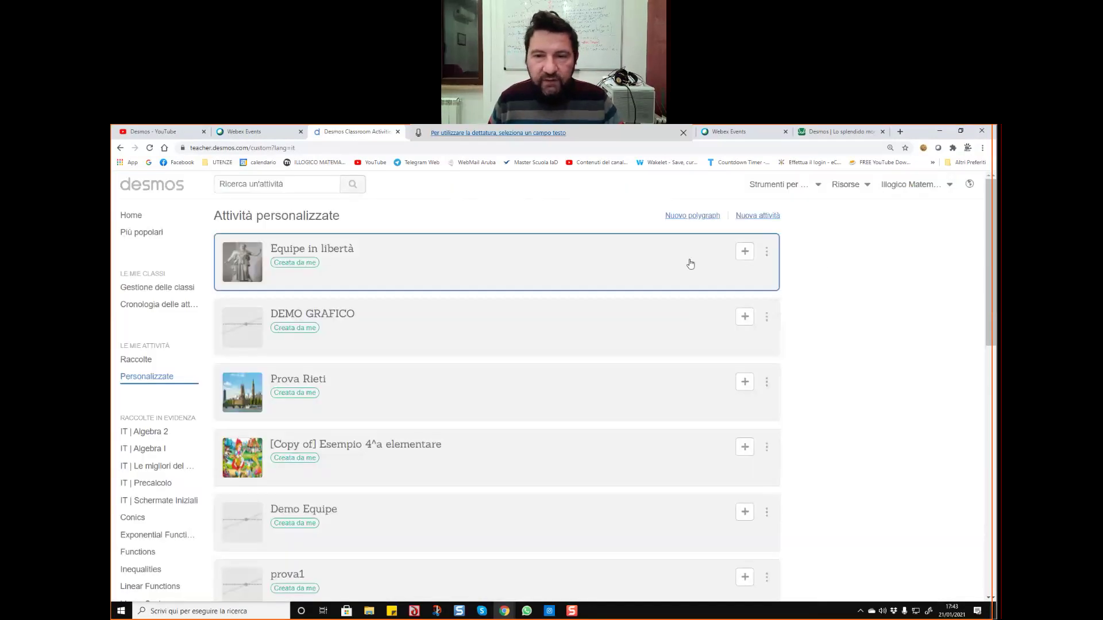
left_click(767, 255)
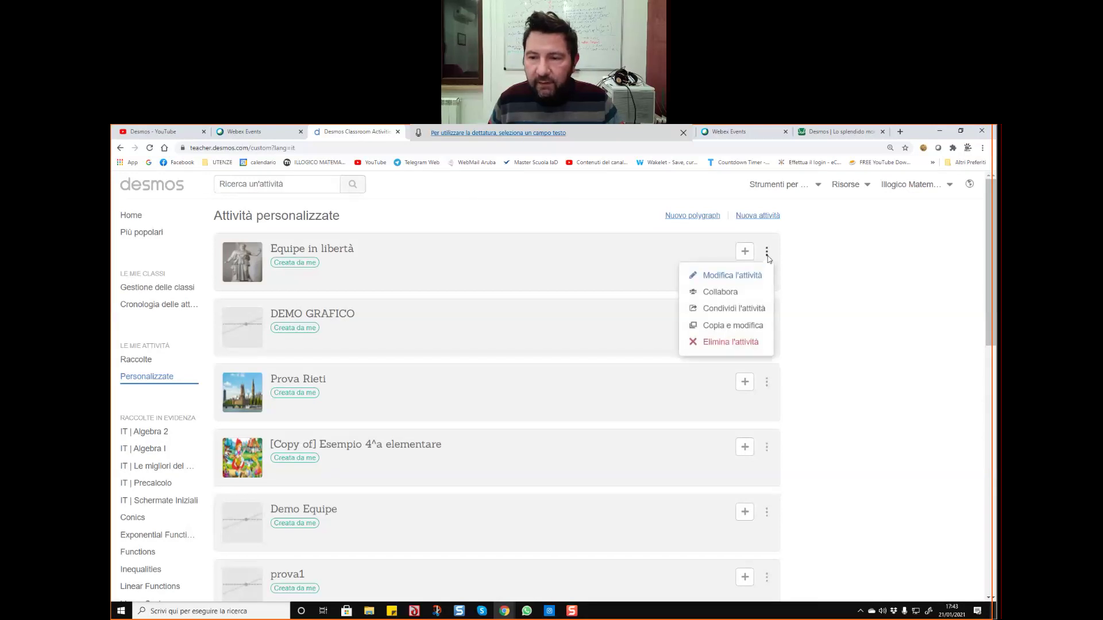
left_click(746, 311)
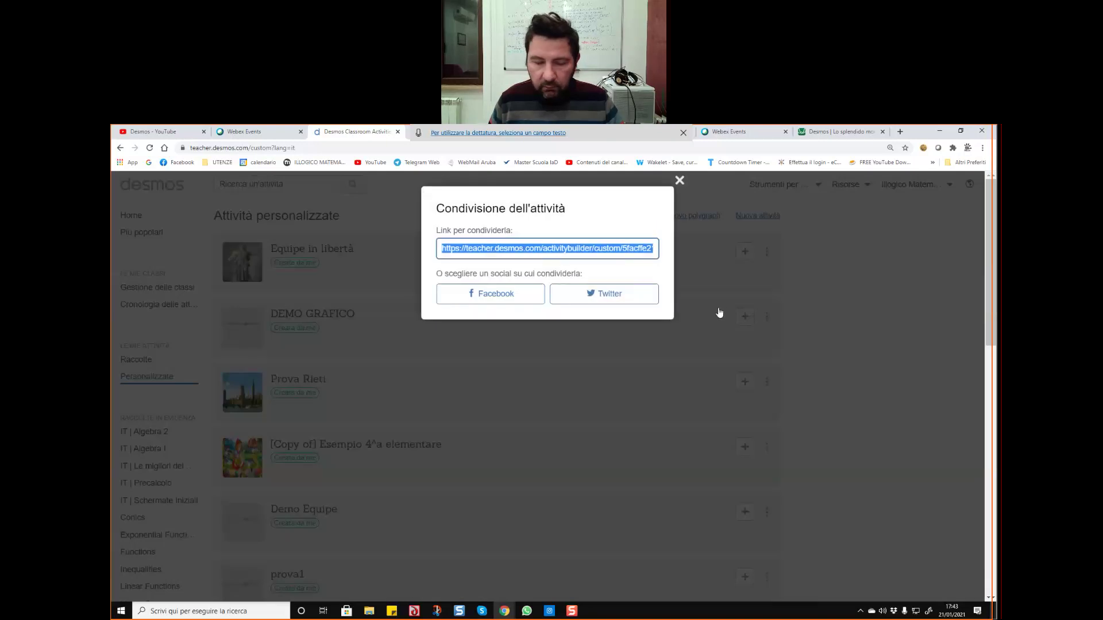
left_click(881, 266)
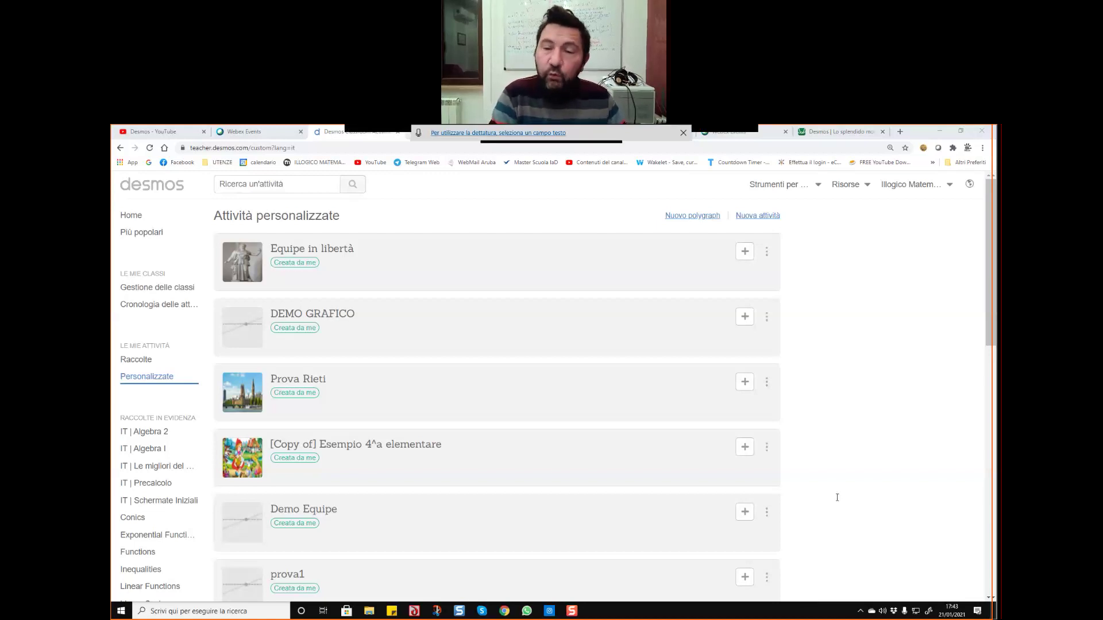
left_click(766, 252)
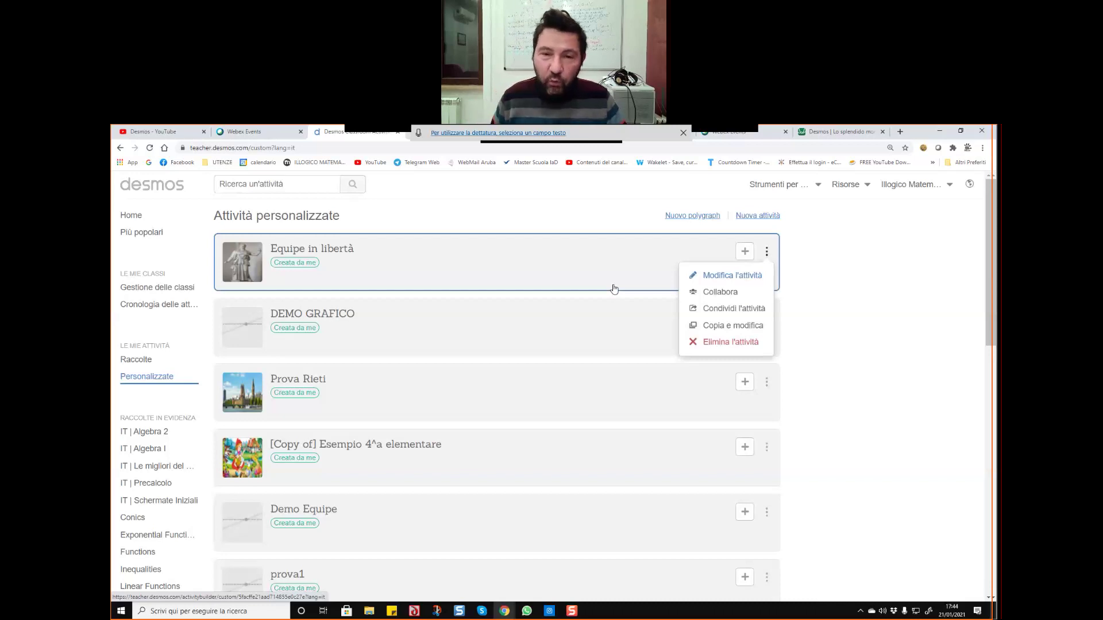
left_click(815, 247)
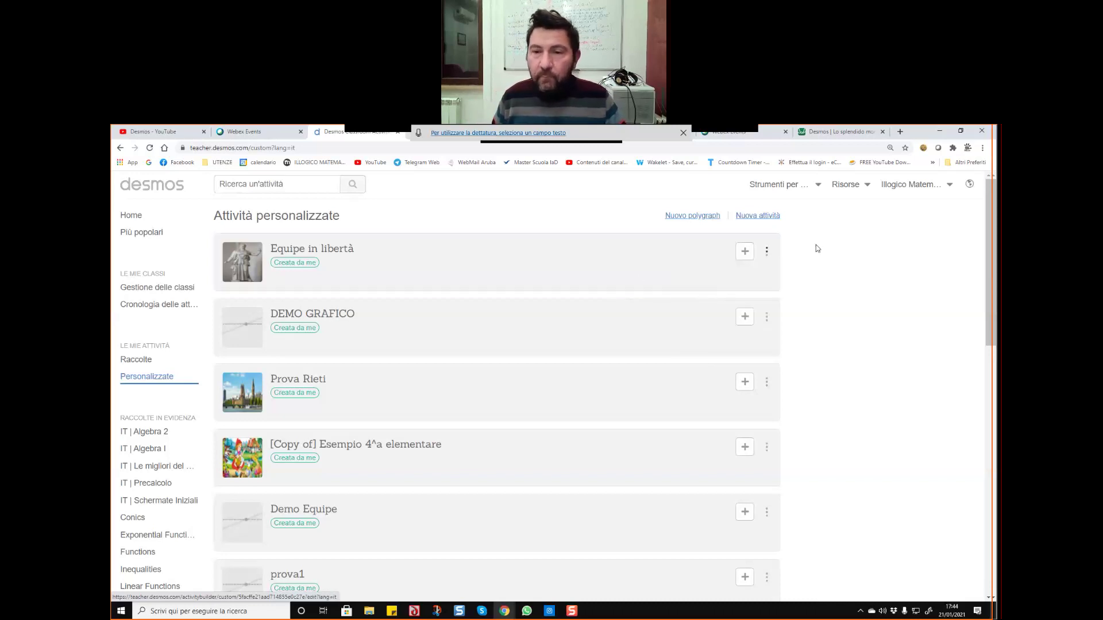
left_click(767, 253)
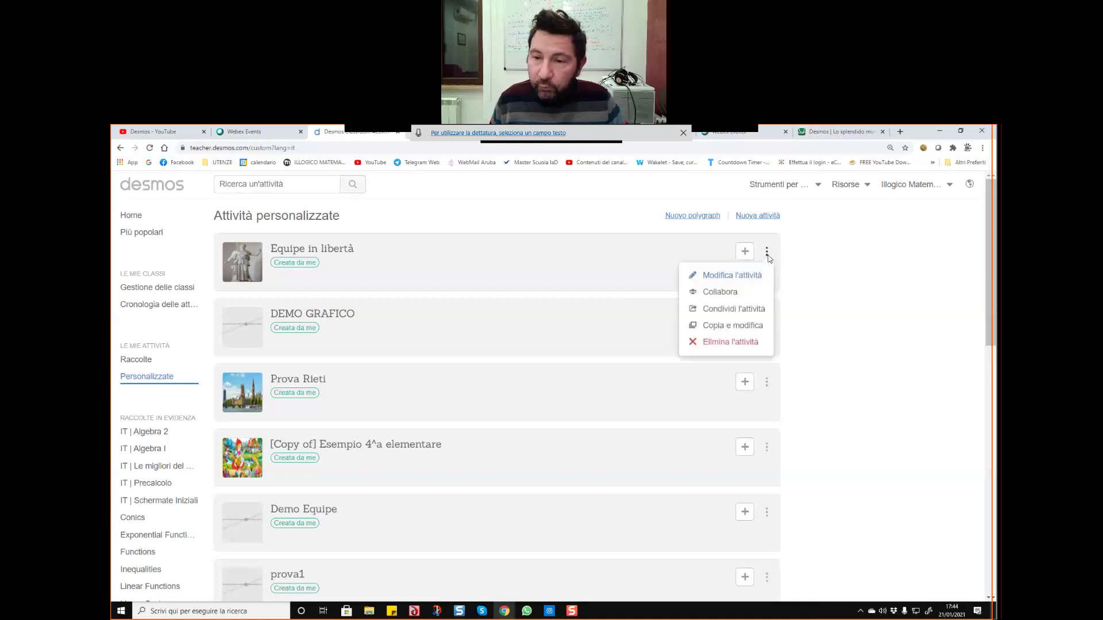
Step: Open Equipe in libertà in the editor, then exit to the Desmos home page
left_click(723, 280)
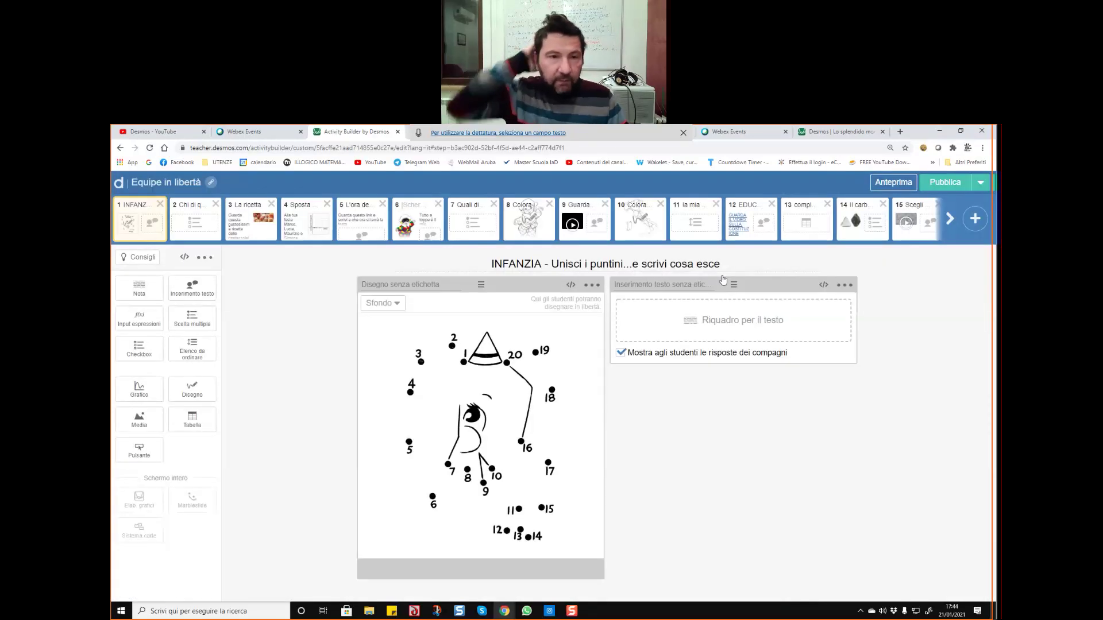
left_click(119, 188)
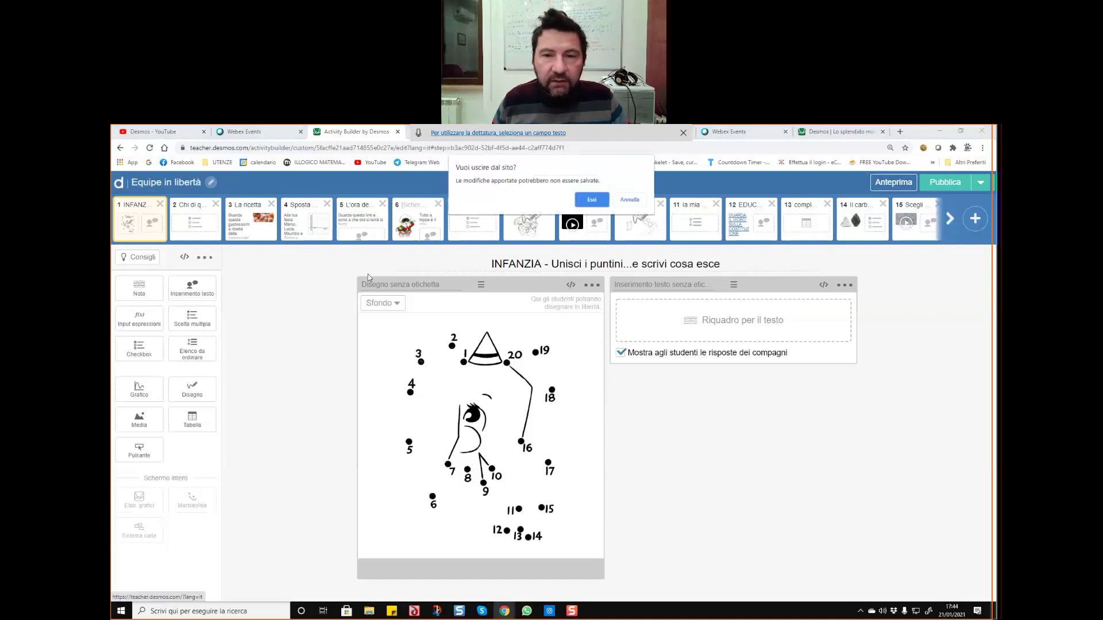
left_click(606, 204)
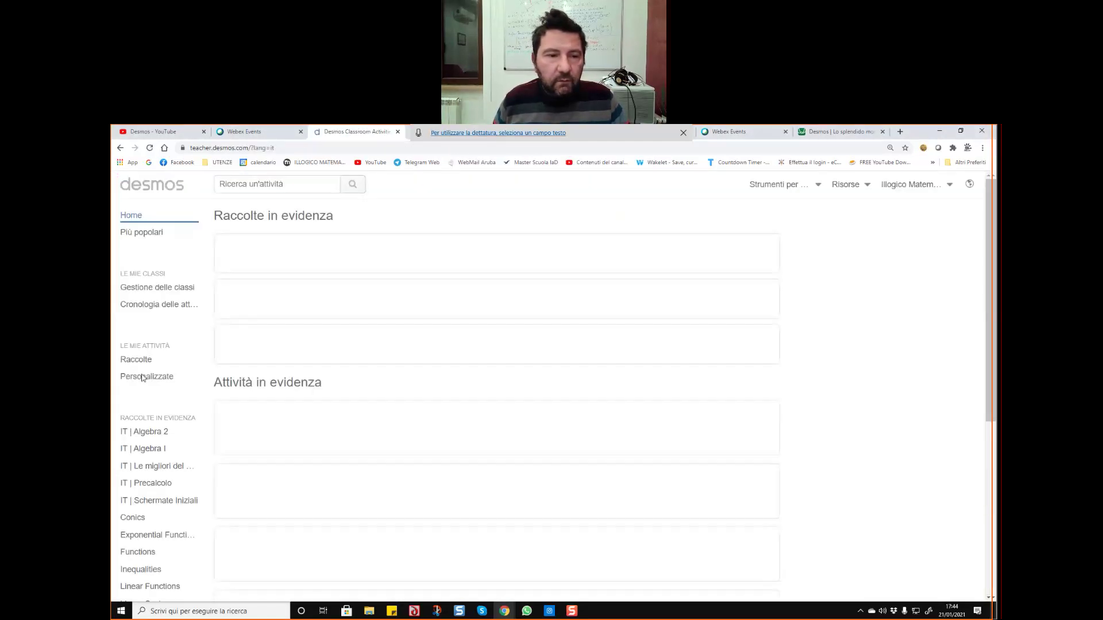
Step: Open the Equipe in libertà activity page from the Personalizzate list
left_click(151, 378)
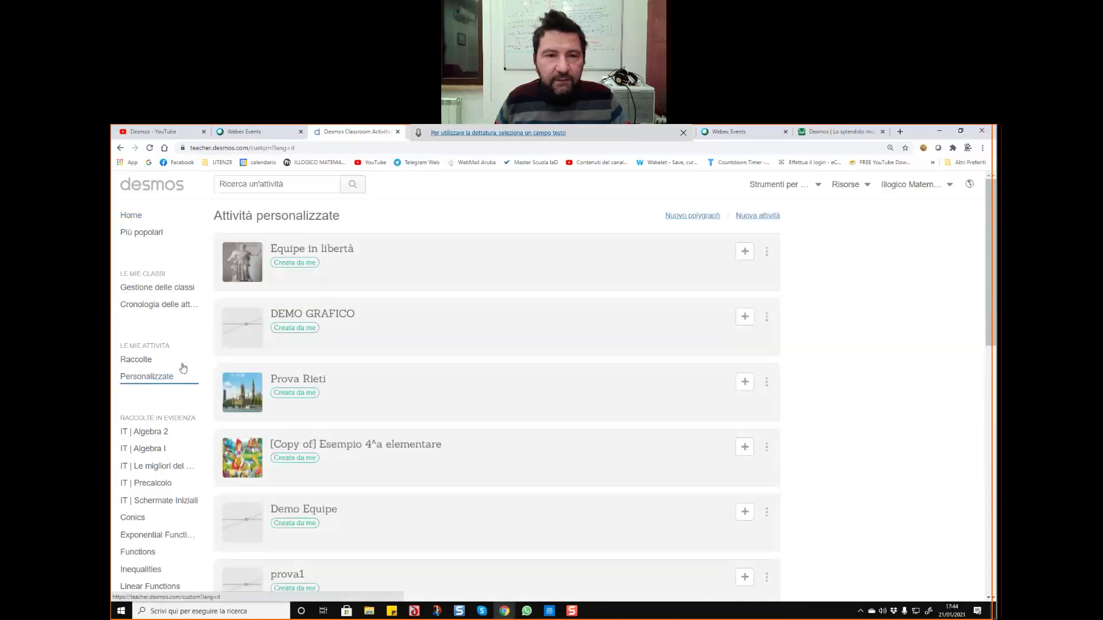
left_click(264, 247)
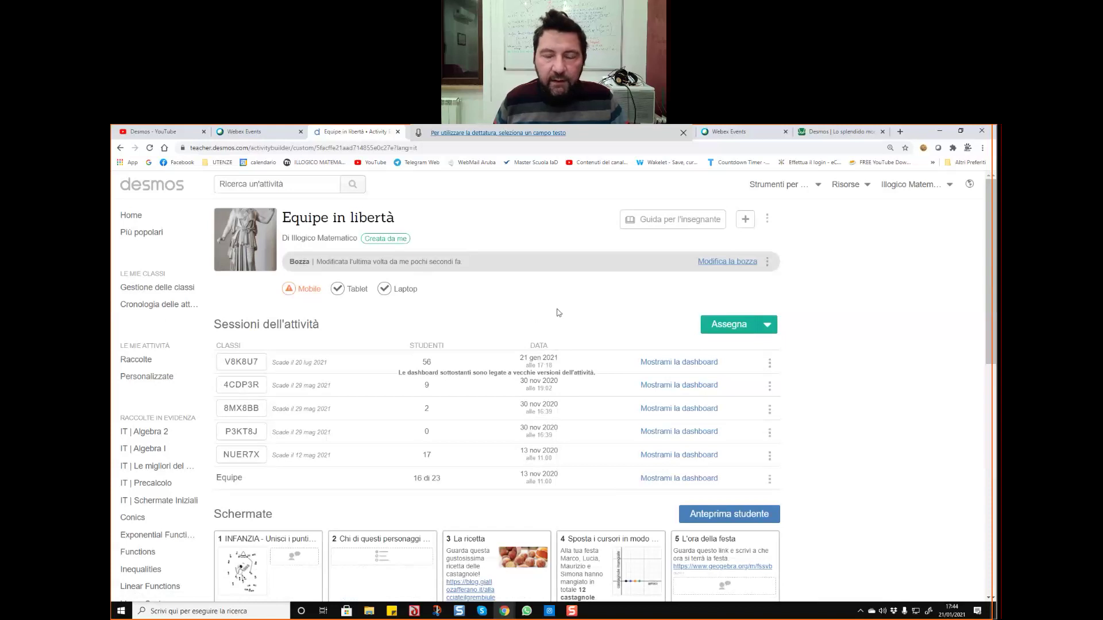
scroll(445, 270, "down", 2)
scroll(440, 280, "up", 2)
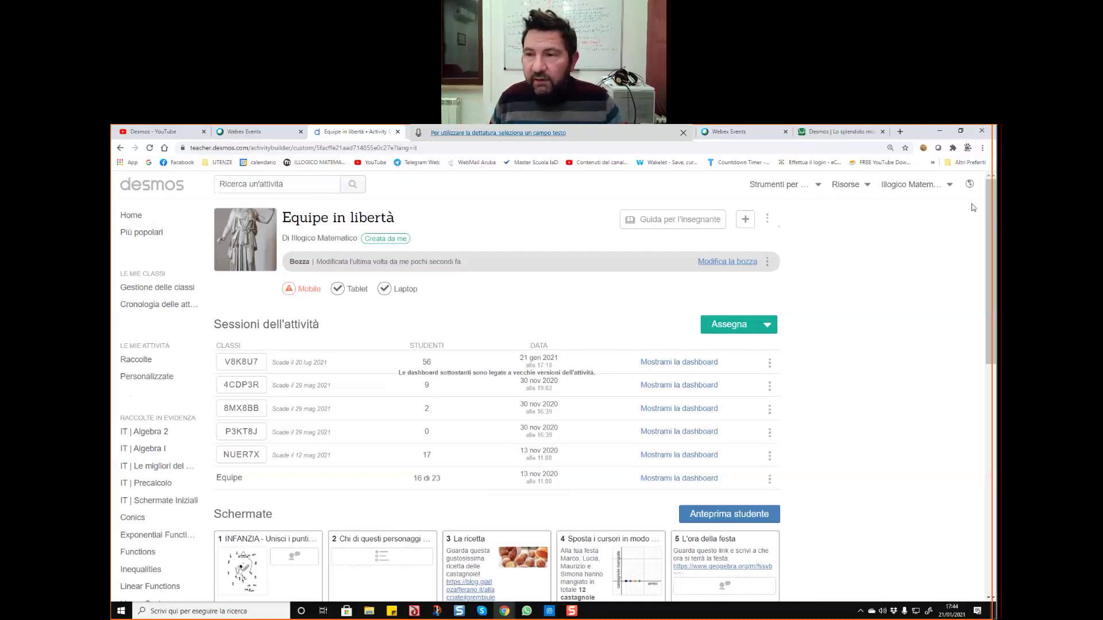
left_click(946, 187)
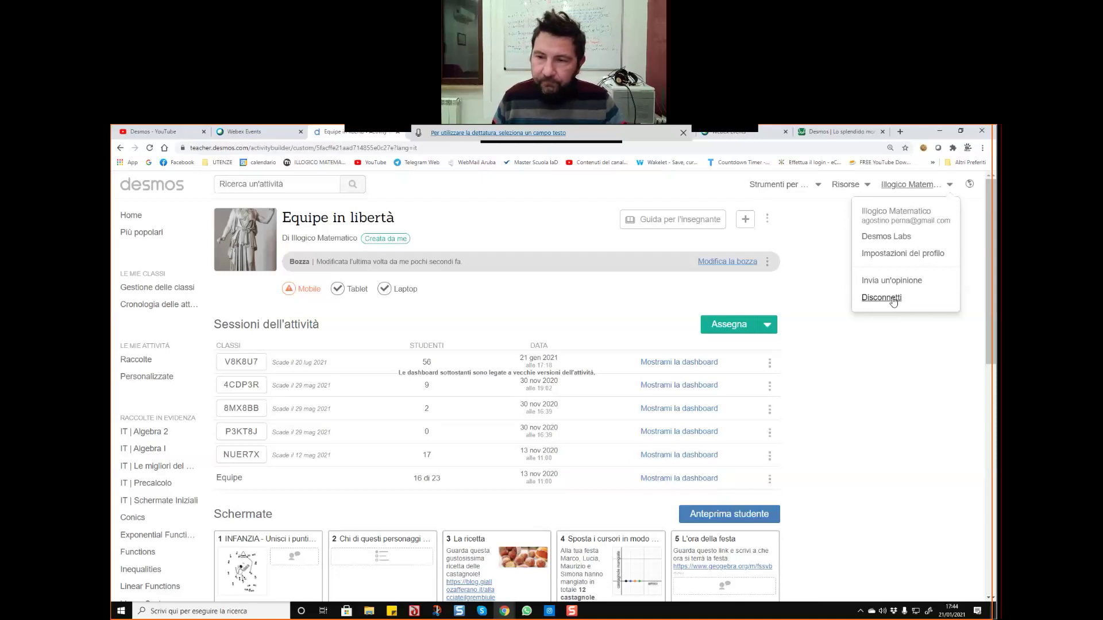
left_click(798, 274)
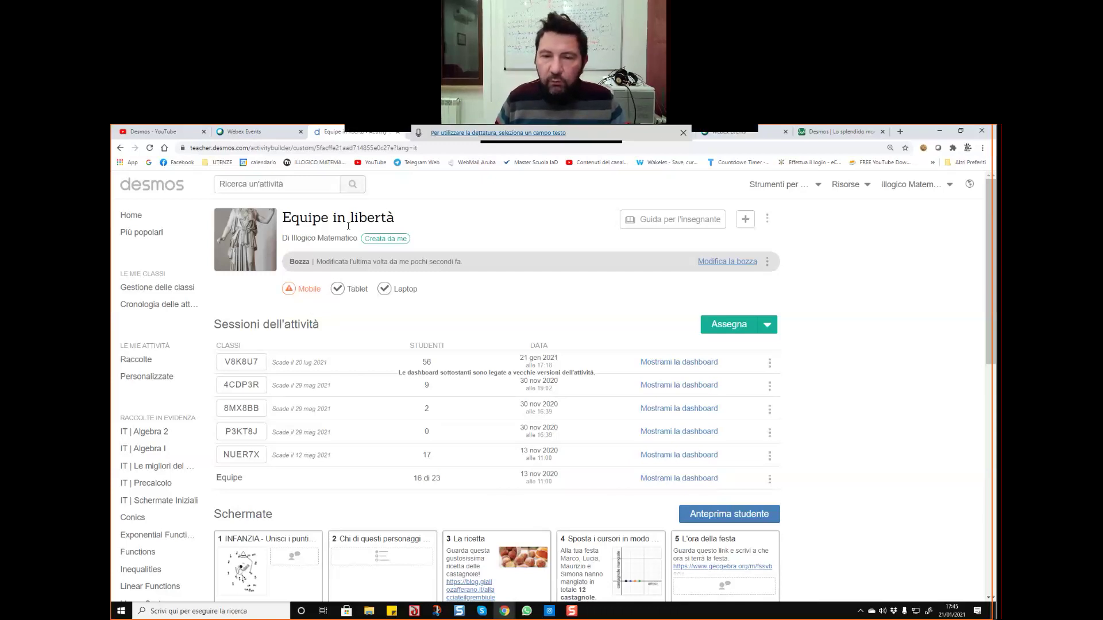
Step: Create a new session for Equipe in libertà with Codice per attività singola
left_click(773, 329)
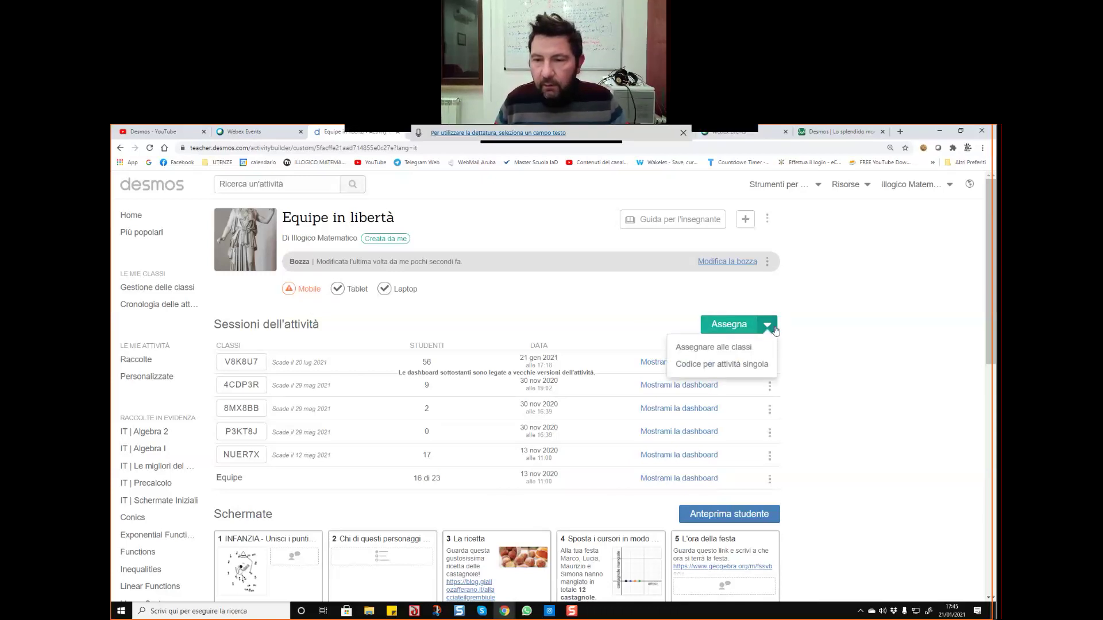
left_click(733, 364)
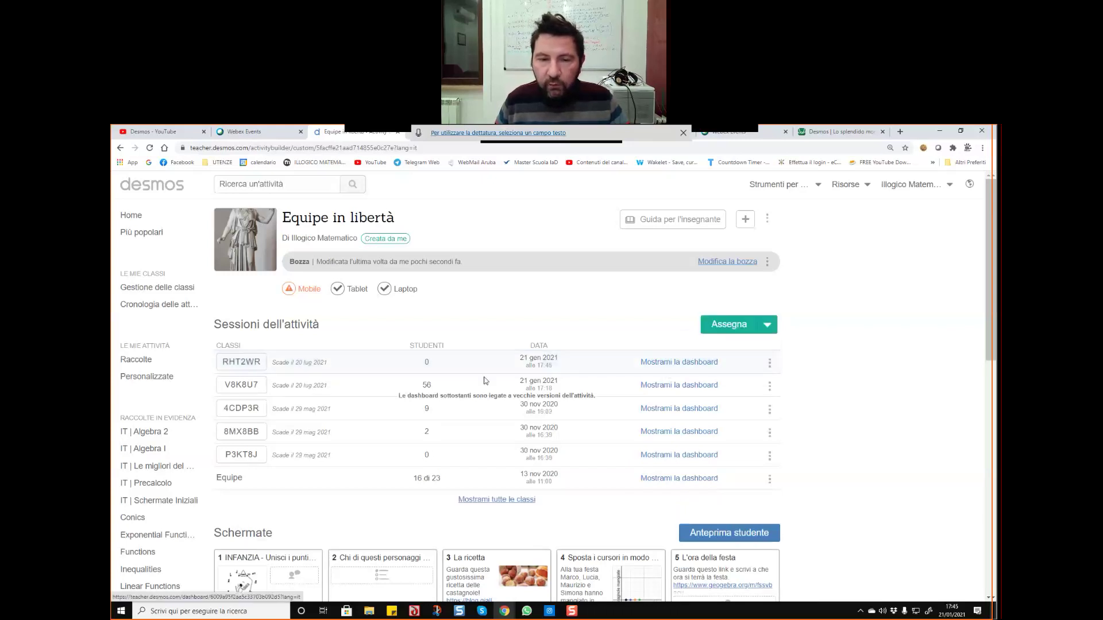
double_click(427, 362)
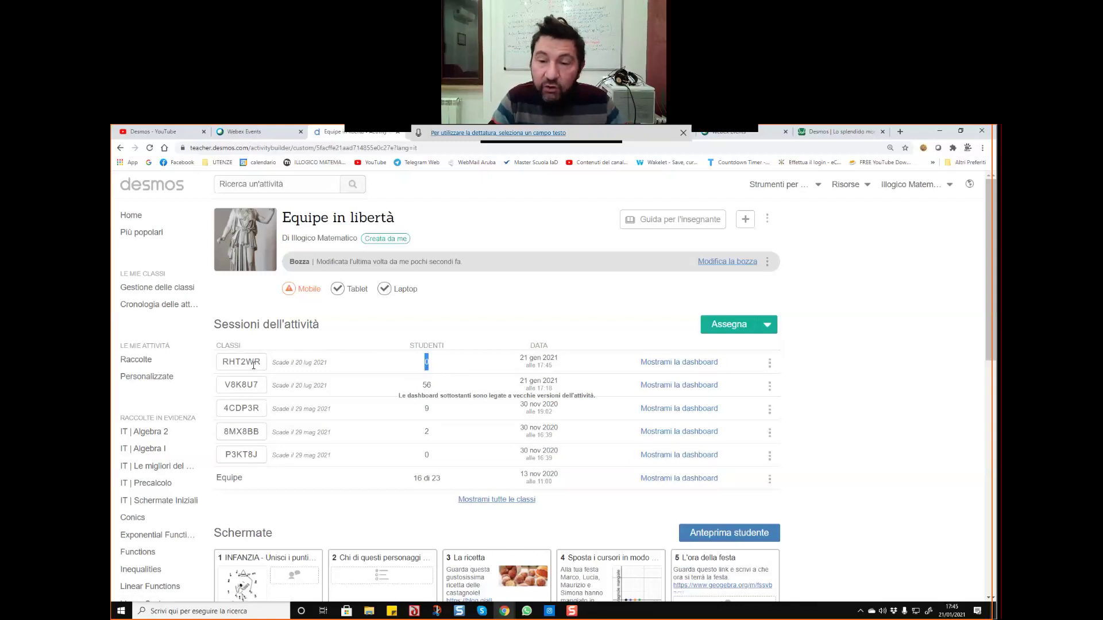
Step: View the new session's dashboard, close the welcome dialog, and return to the home page
left_click(667, 364)
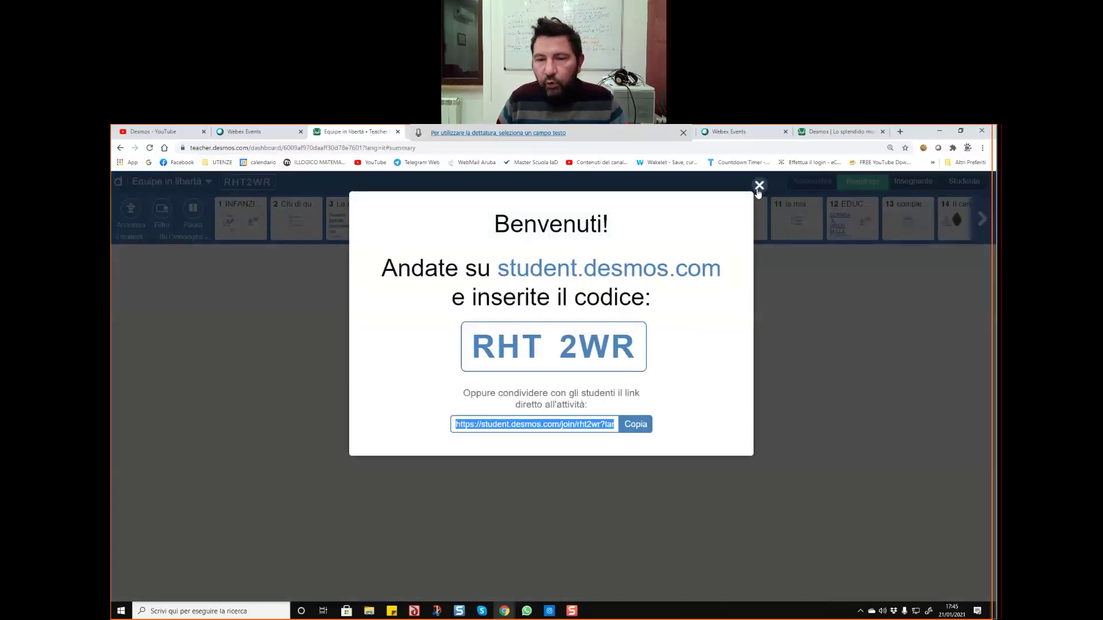
left_click(759, 185)
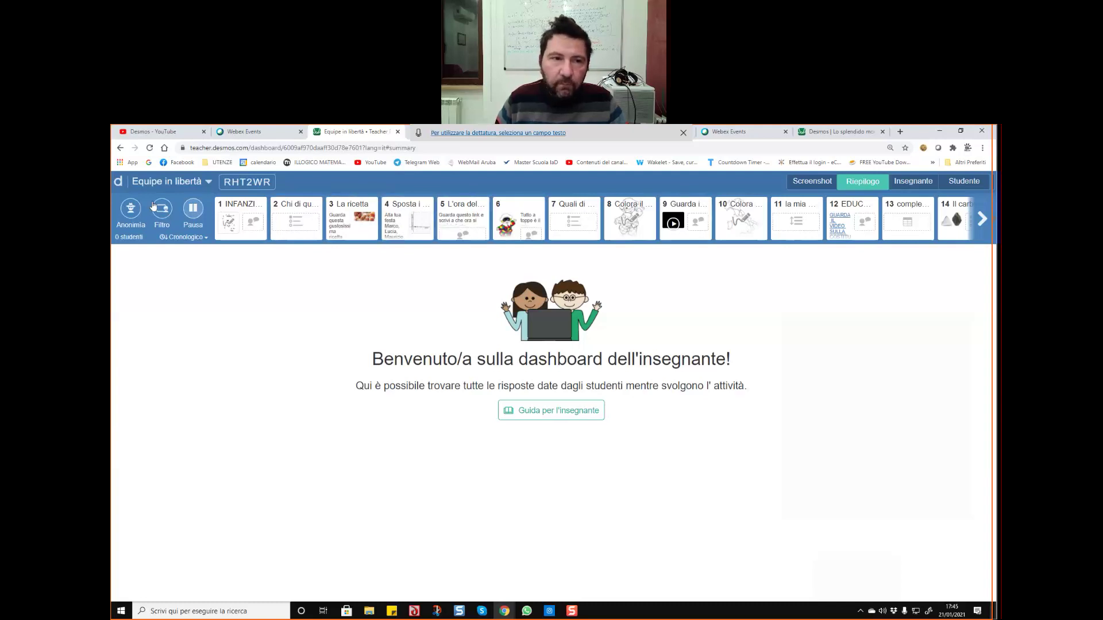
left_click(119, 181)
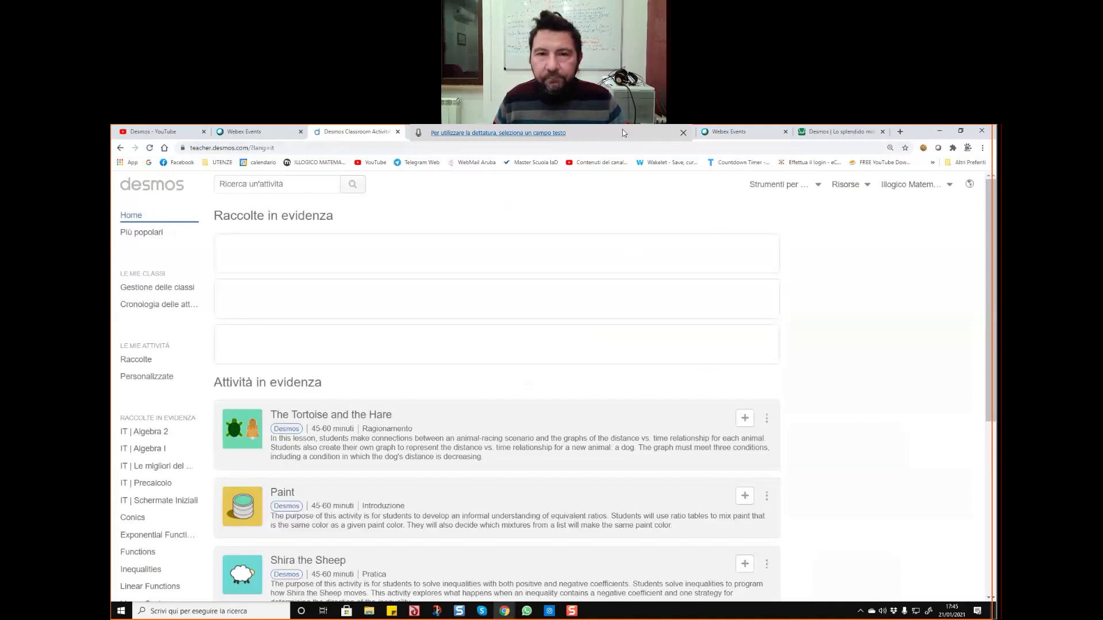
Step: Dismiss the dictation hint and open the Equipe in libertà page from Personalizzate
left_click(683, 133)
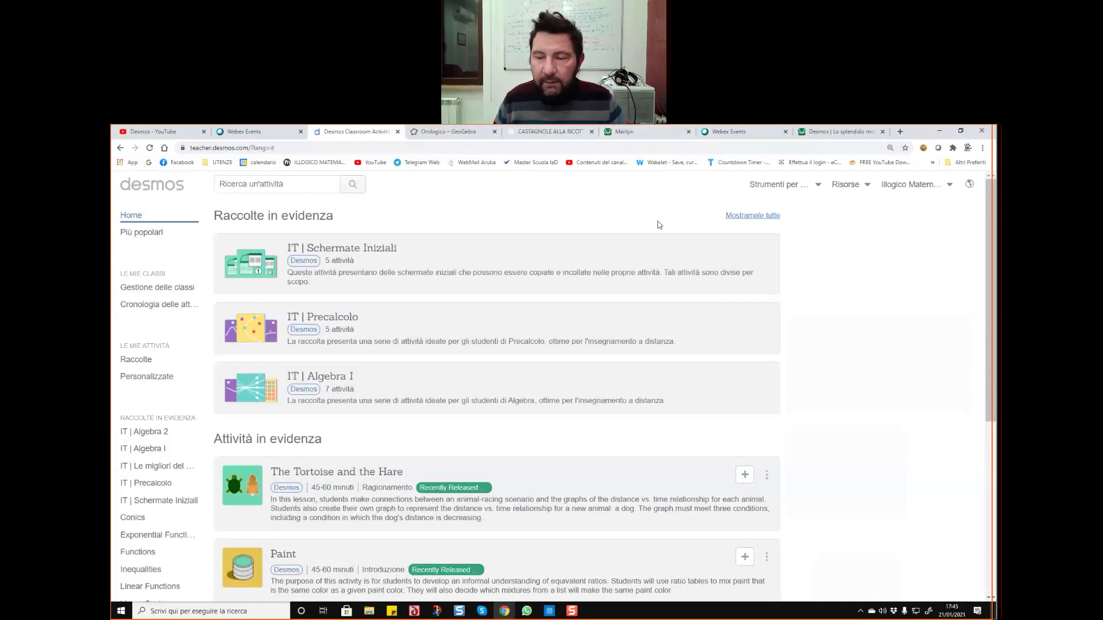
left_click(146, 379)
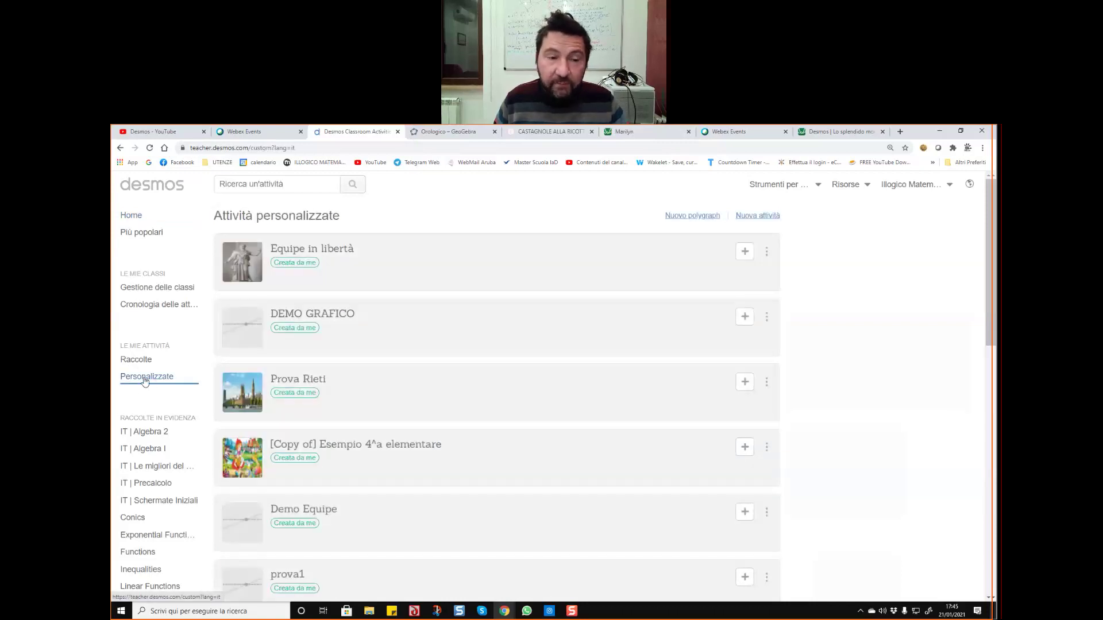
left_click(242, 269)
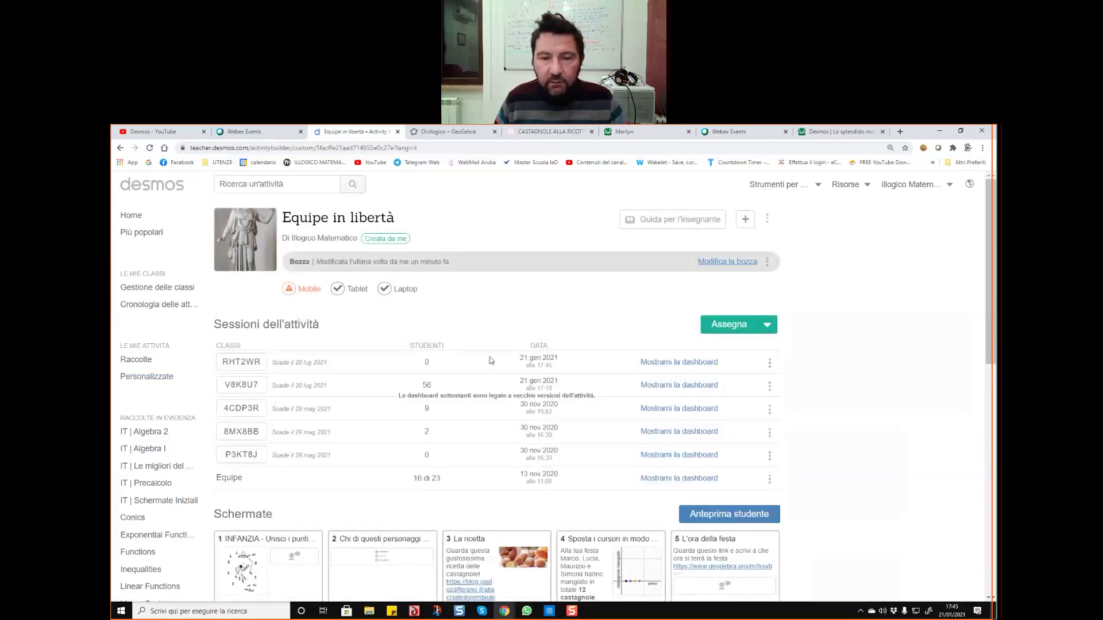
scroll(490, 360, "down", 3)
scroll(505, 399, "up", 3)
Step: View the activity's Condividi l'attività sharing link, then return to the custom activities list
left_click(768, 363)
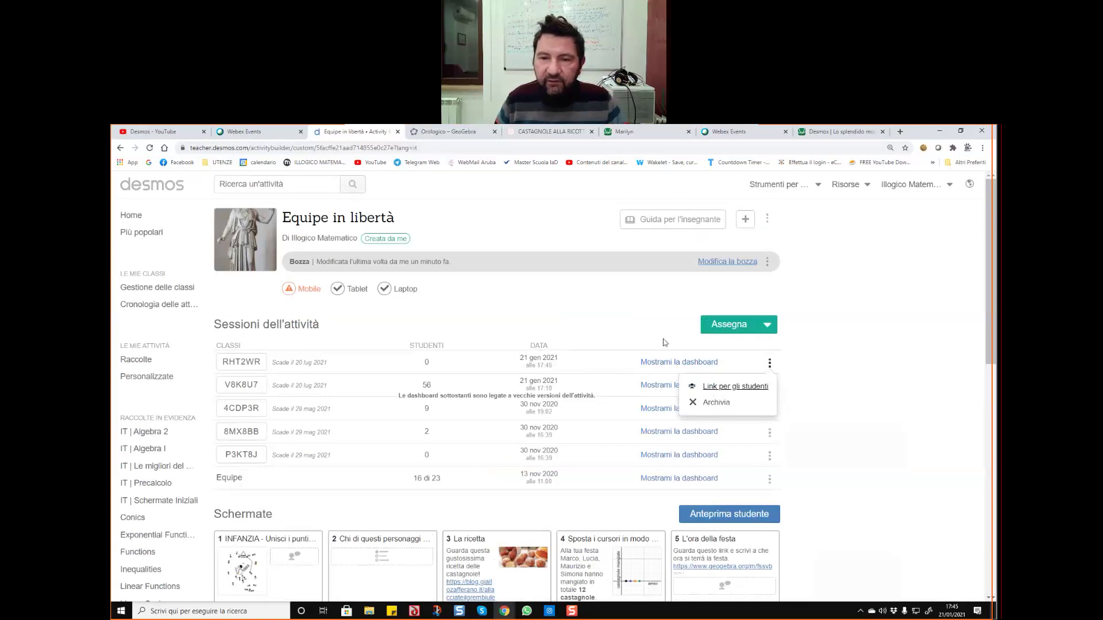
left_click(767, 219)
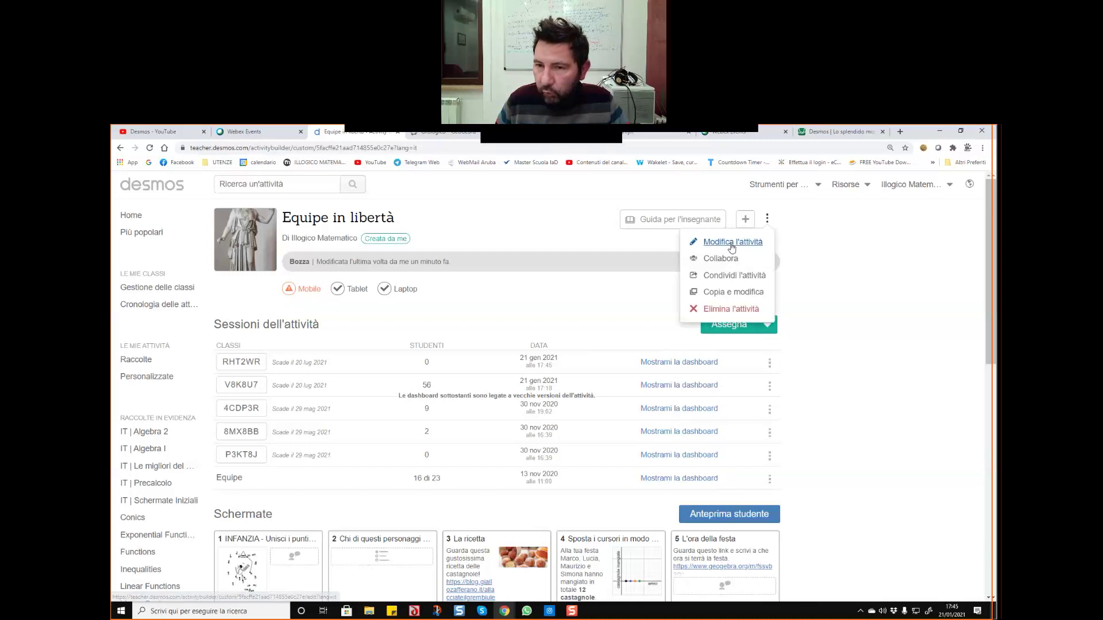
left_click(815, 253)
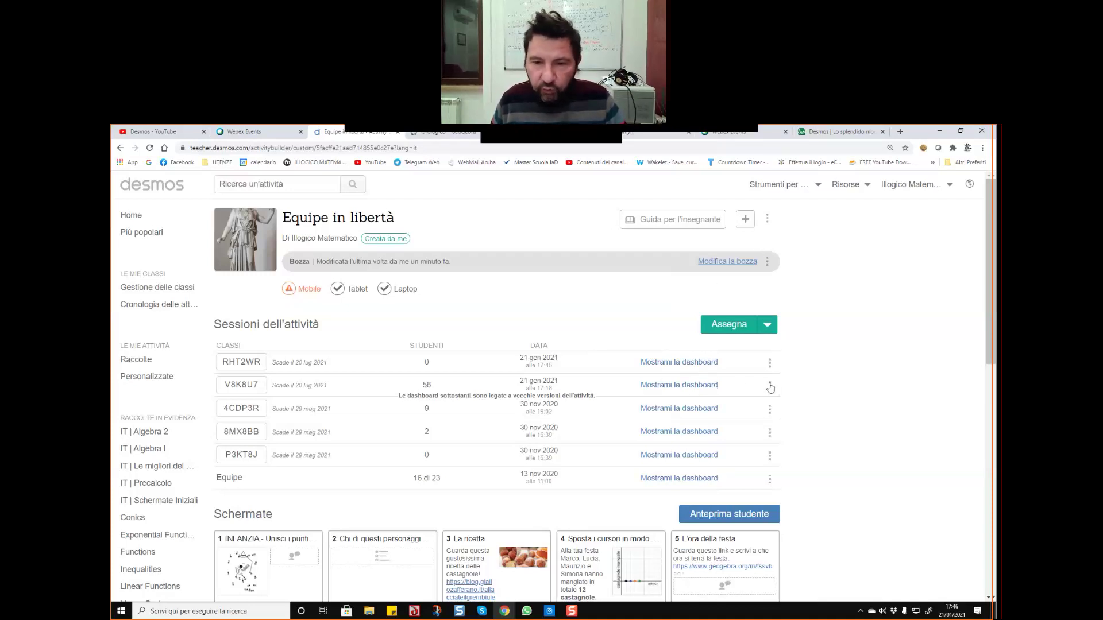
left_click(768, 222)
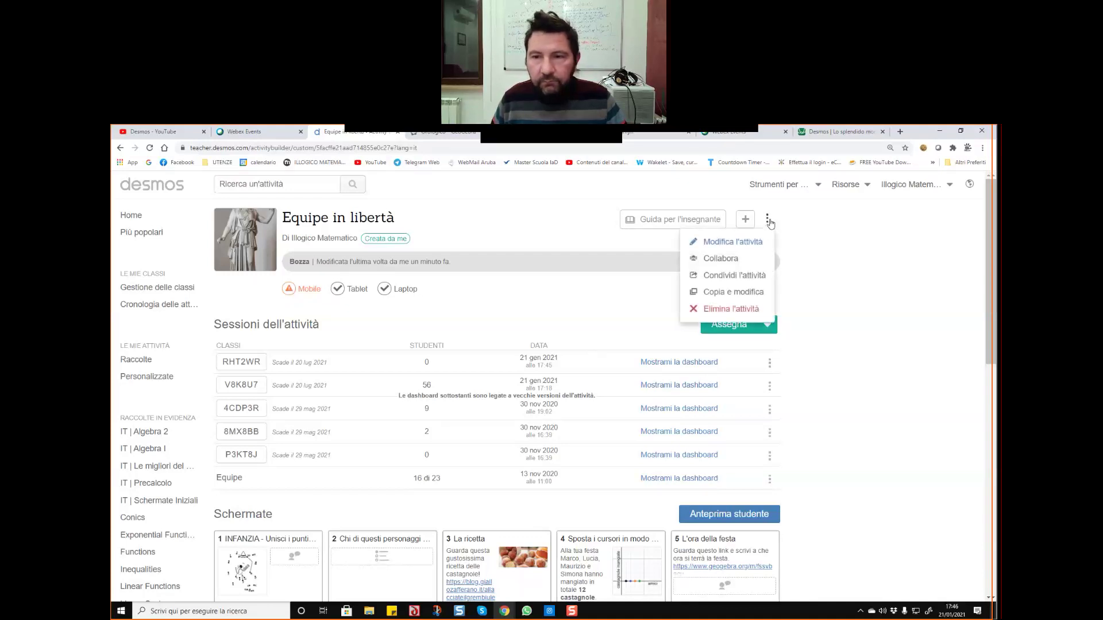
left_click(739, 277)
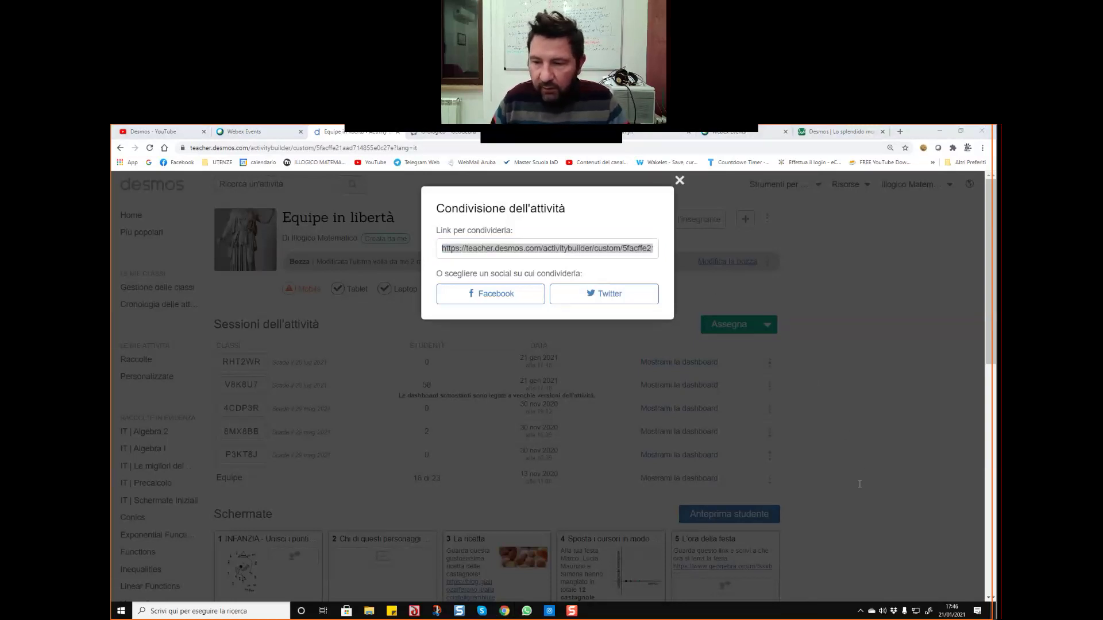
left_click(680, 180)
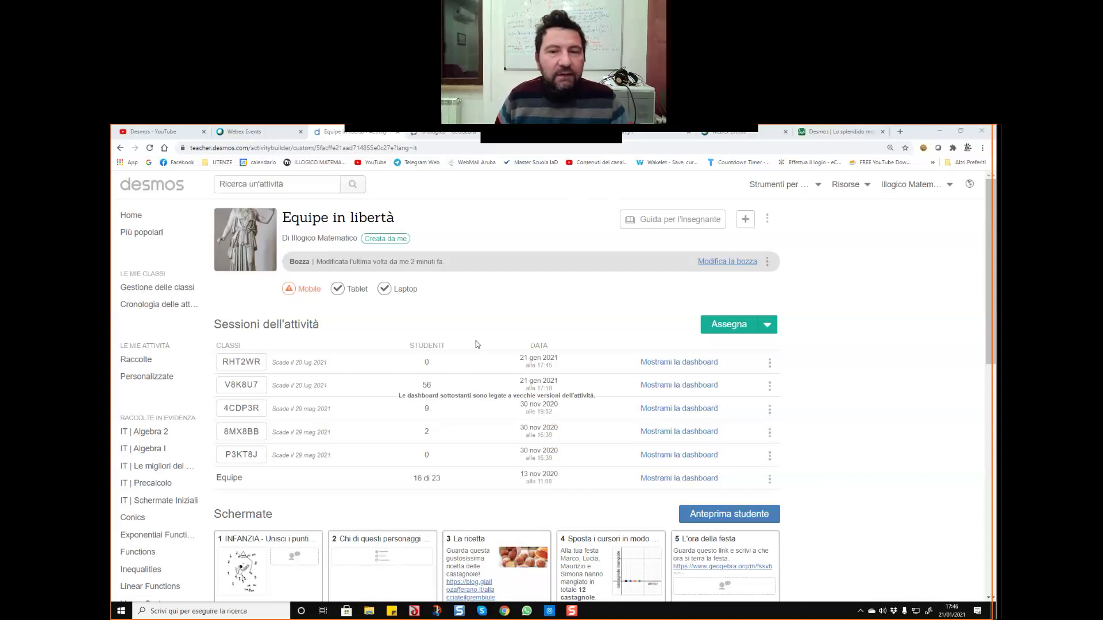
left_click(138, 379)
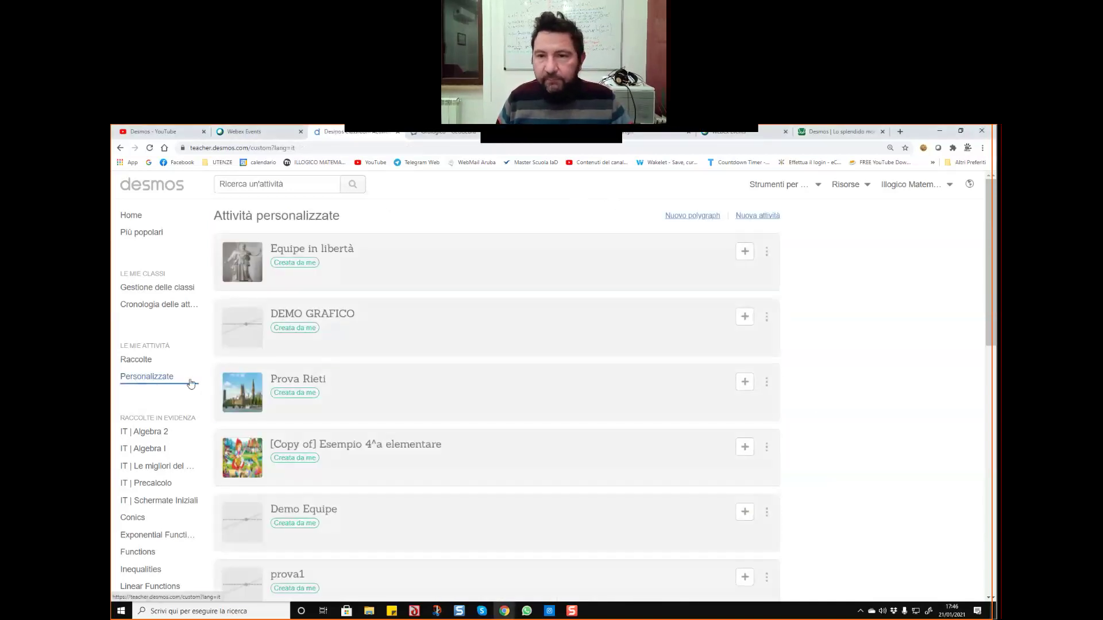
Step: Create a new activity titled 'CARNEVALE 2021' in the Activity Builder
left_click(751, 221)
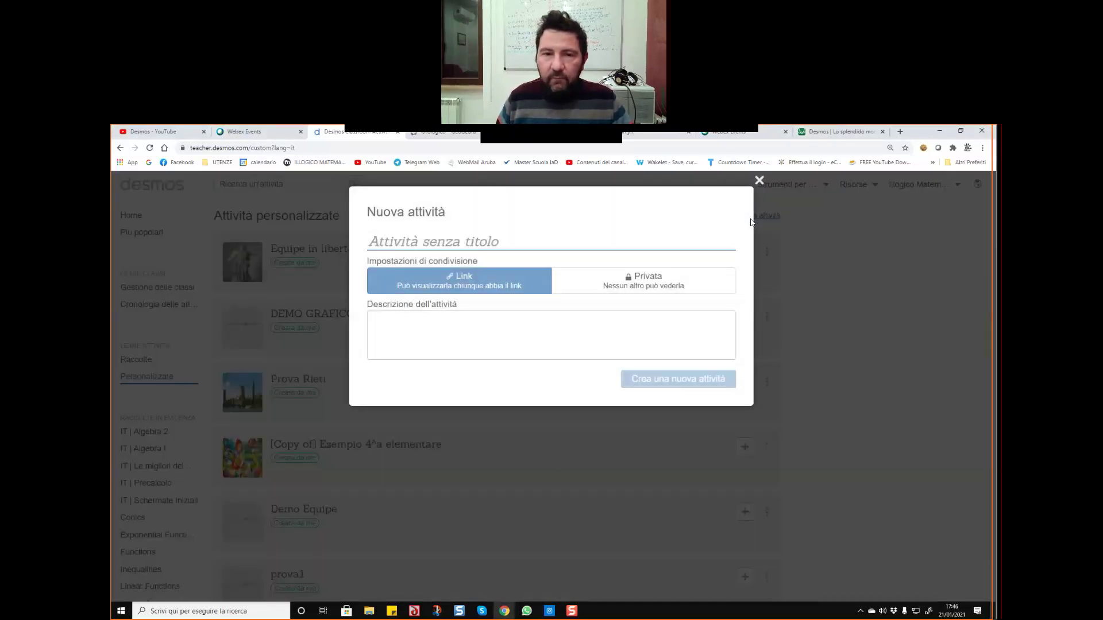
type("C")
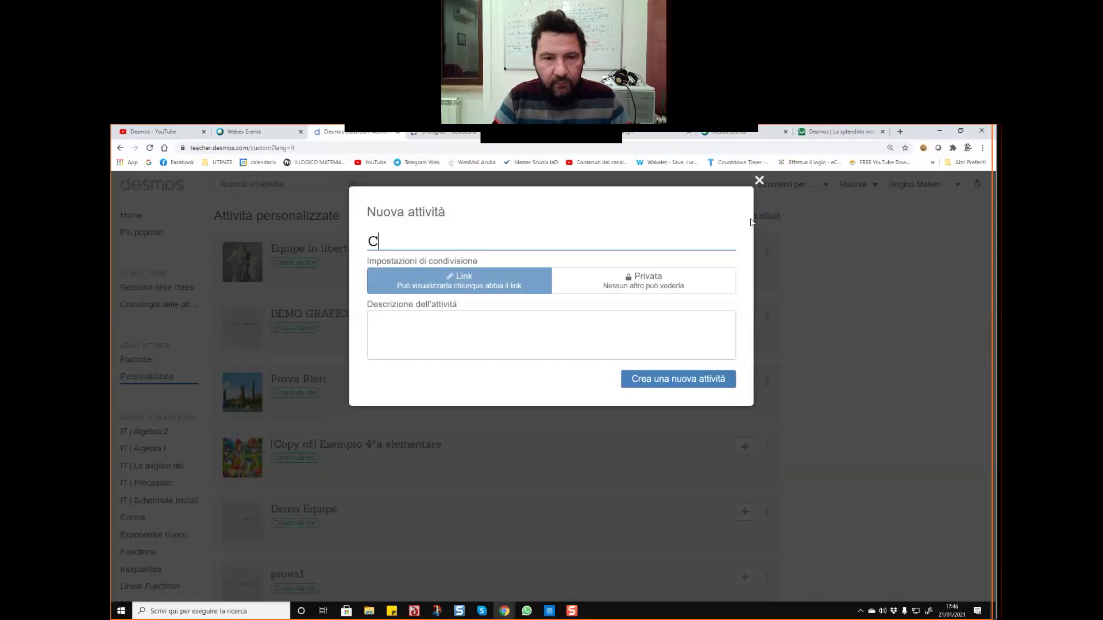
type("ARNE")
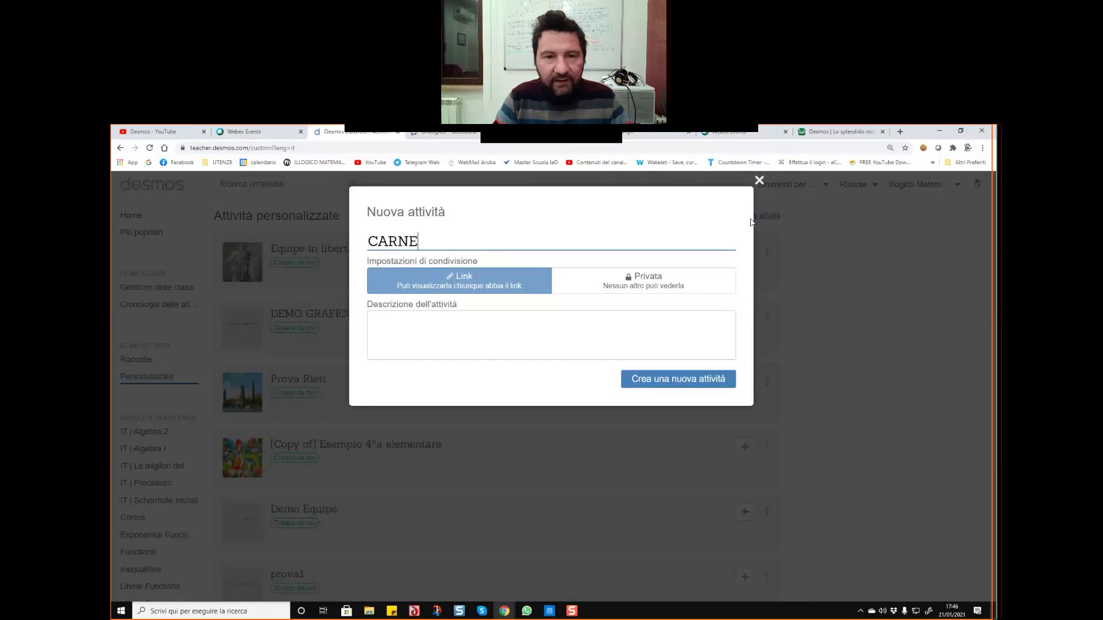
type("VALE 2021")
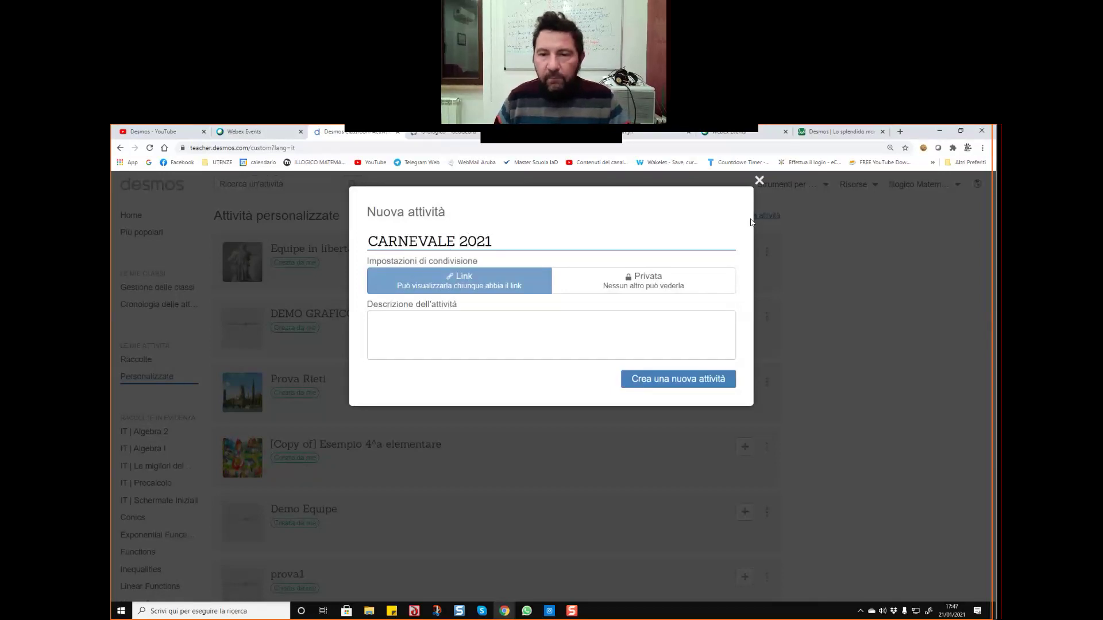
left_click(536, 346)
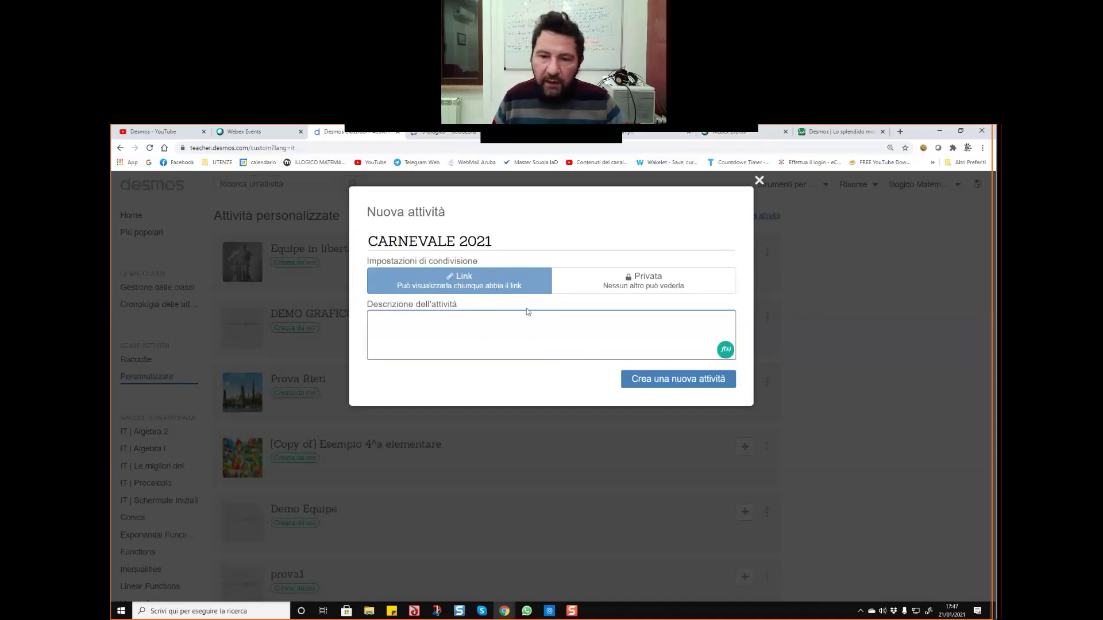
left_click(648, 380)
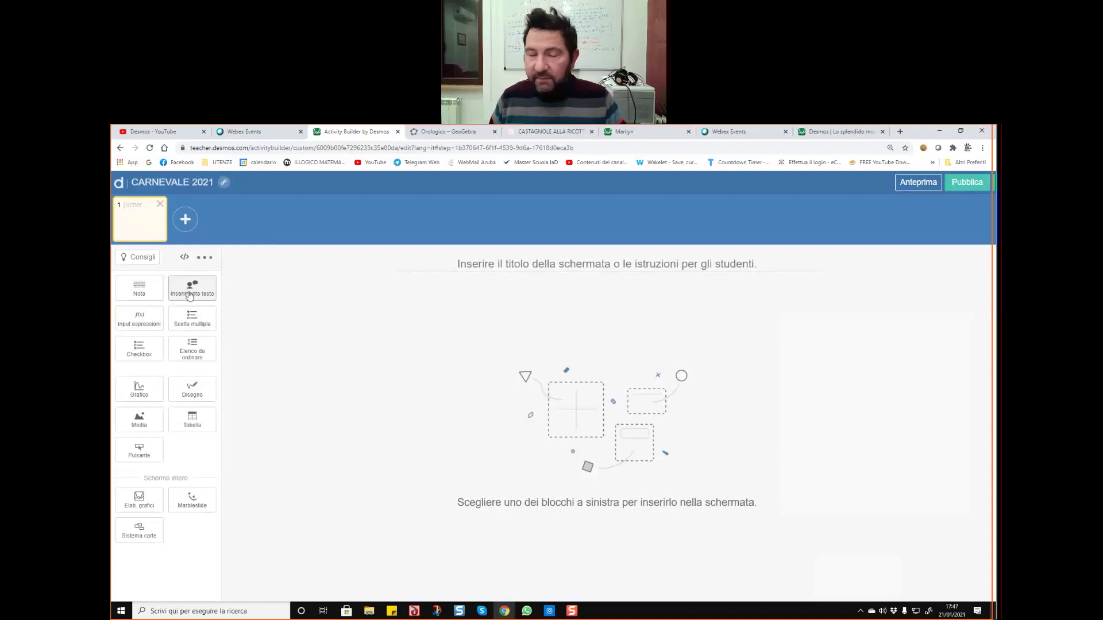
Step: Insert a Nota component on screen 1 with the text 'Descrivi il giorno di Carnevale.'
left_click(145, 295)
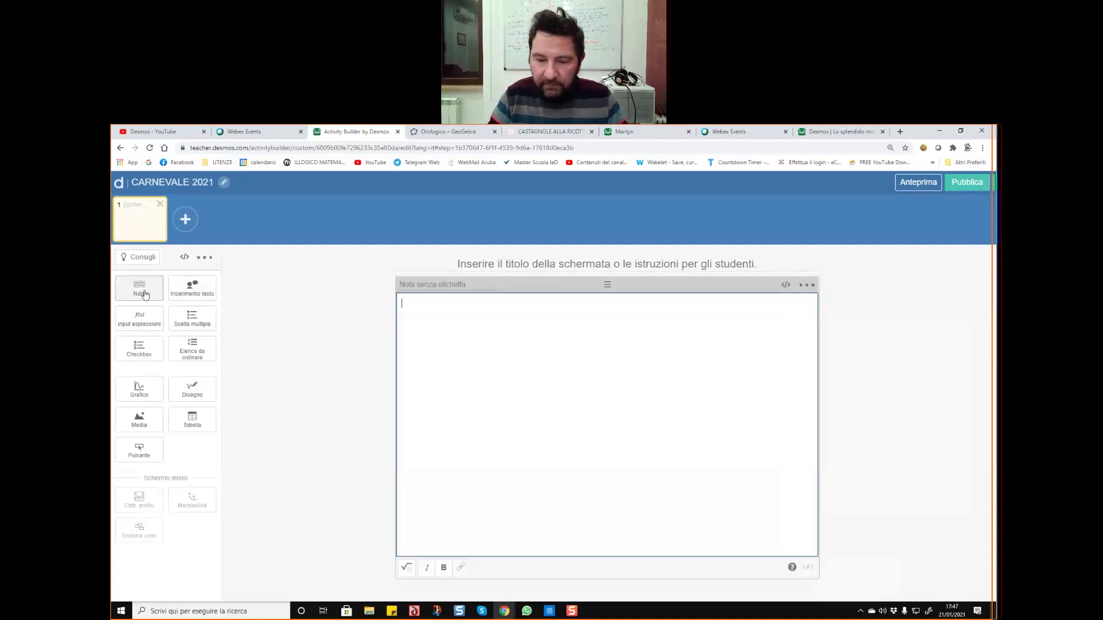
type("d")
key("BackSpace")
key("BackSpace")
key("BackSpace")
type("Descreivci")
key("BackSpace")
key("BackSpace")
key("BackSpace")
key("BackSpace")
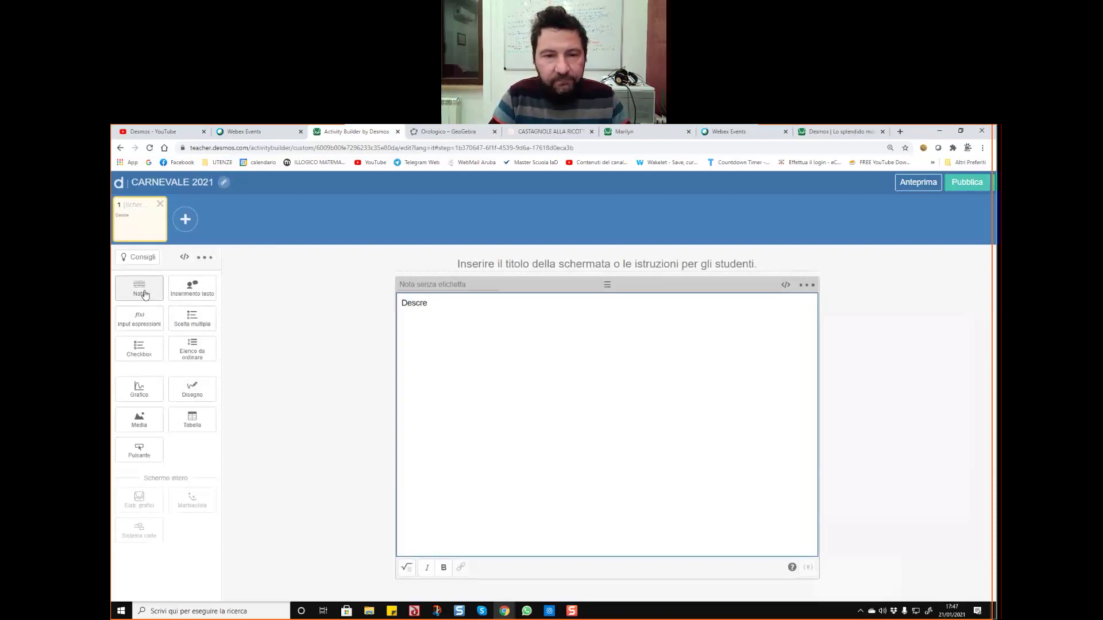
type("i il gh")
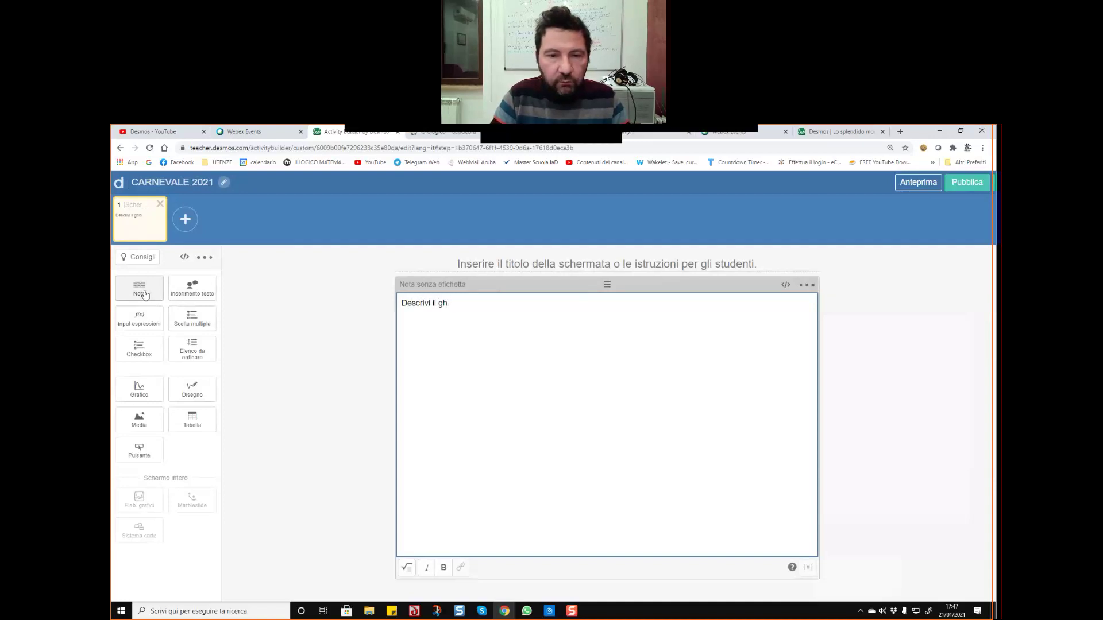
key("BackSpace")
type("iorno ")
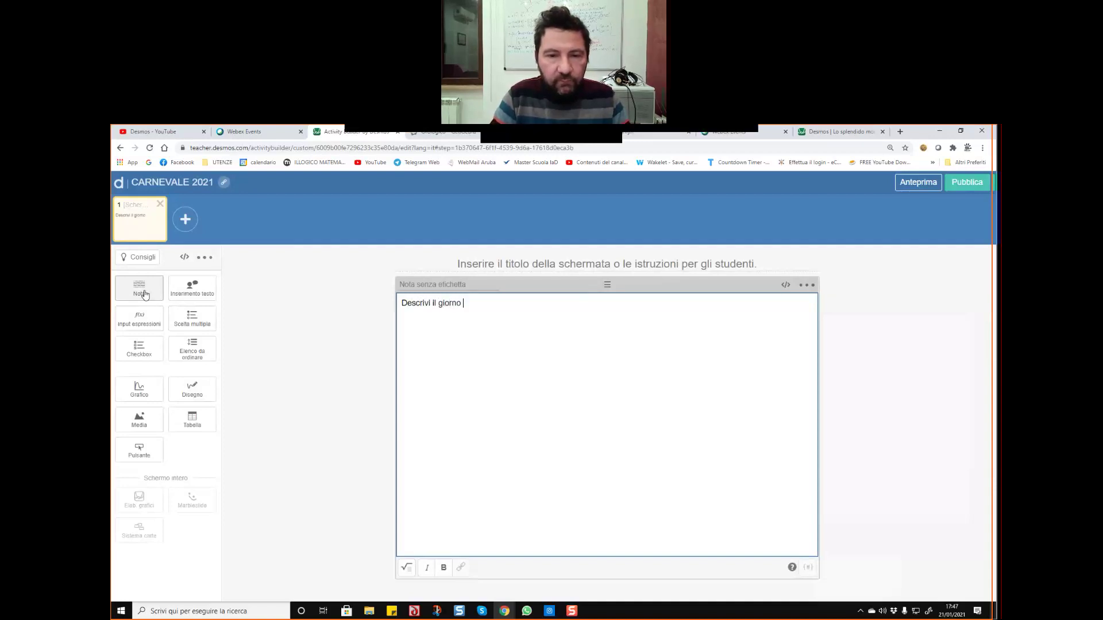
type("di Carne")
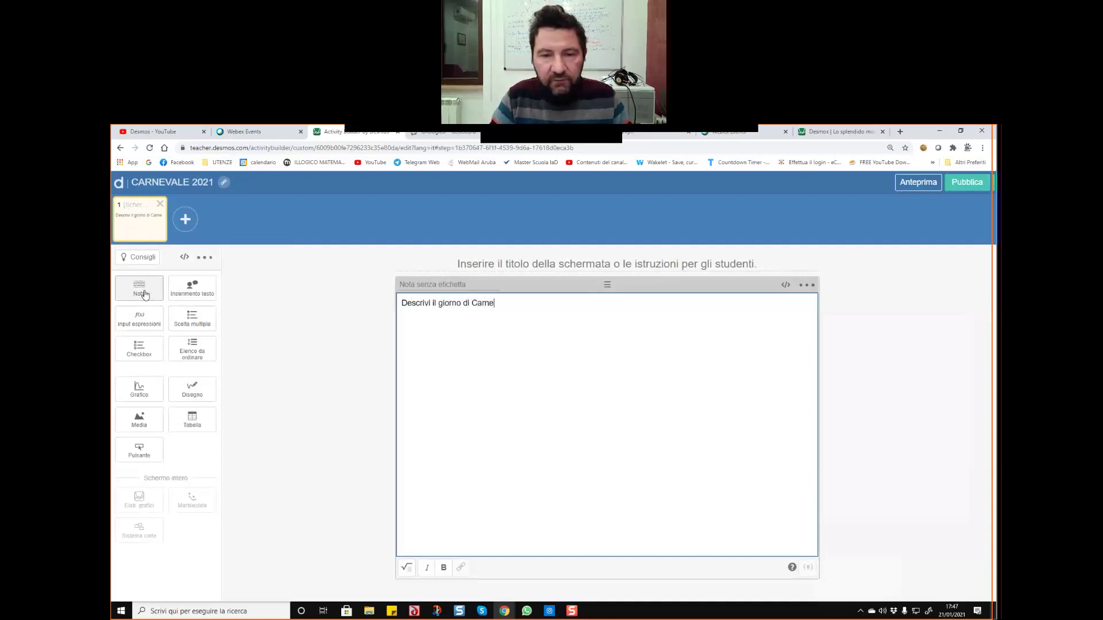
type("vale.")
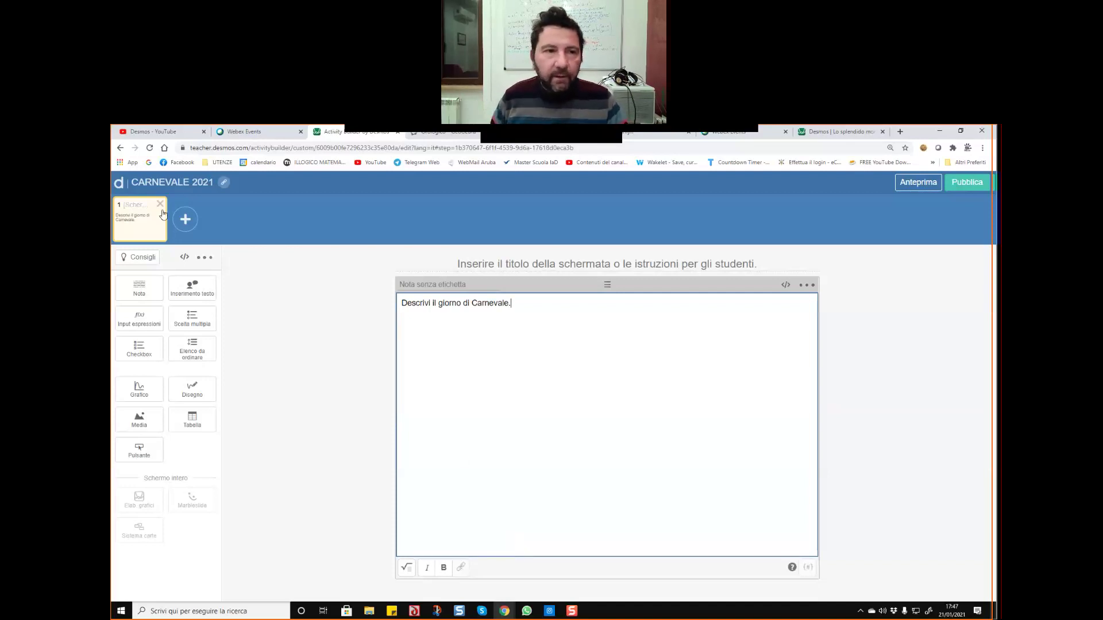
Step: In a new tab, search YouTube for 'carnevale di venezia' and open the Venice Carnival 2018 video
left_click(900, 132)
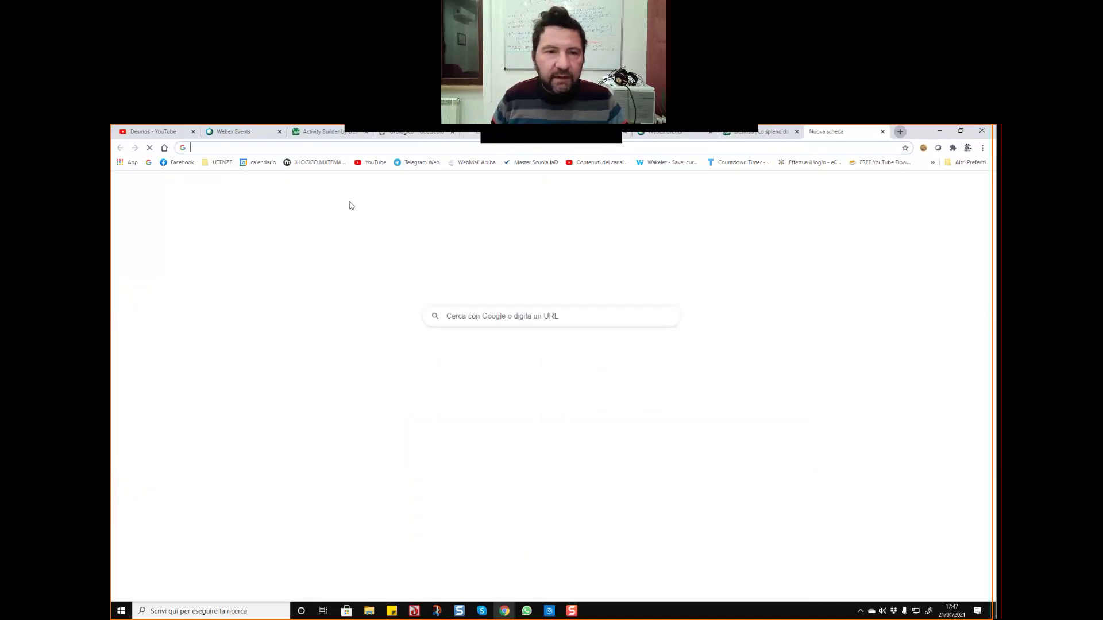
left_click(372, 163)
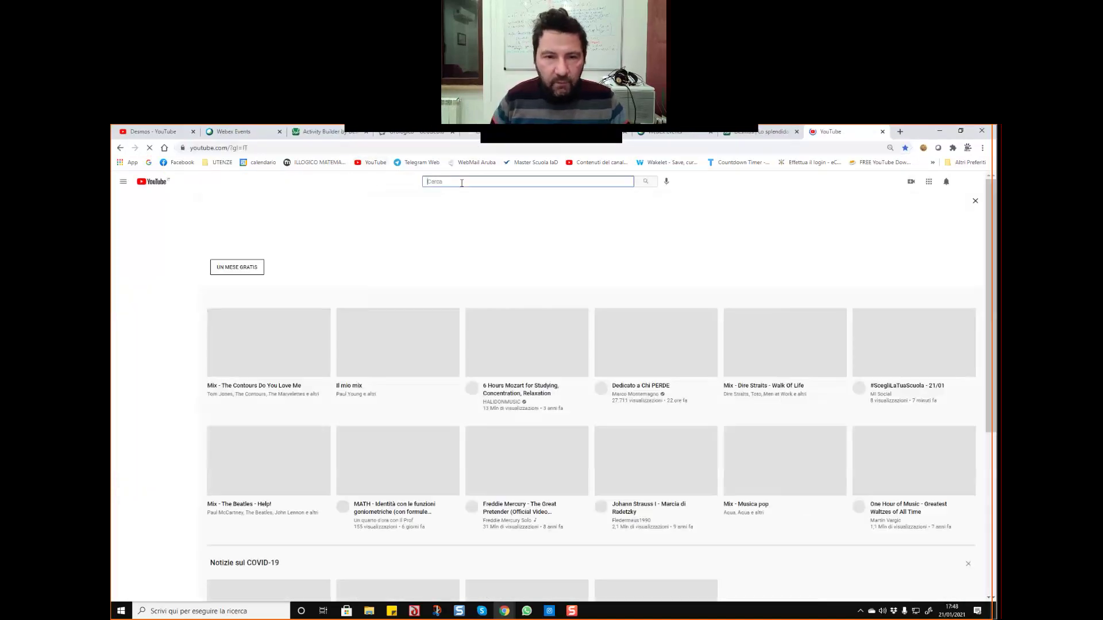
left_click(461, 182)
type("carnevale")
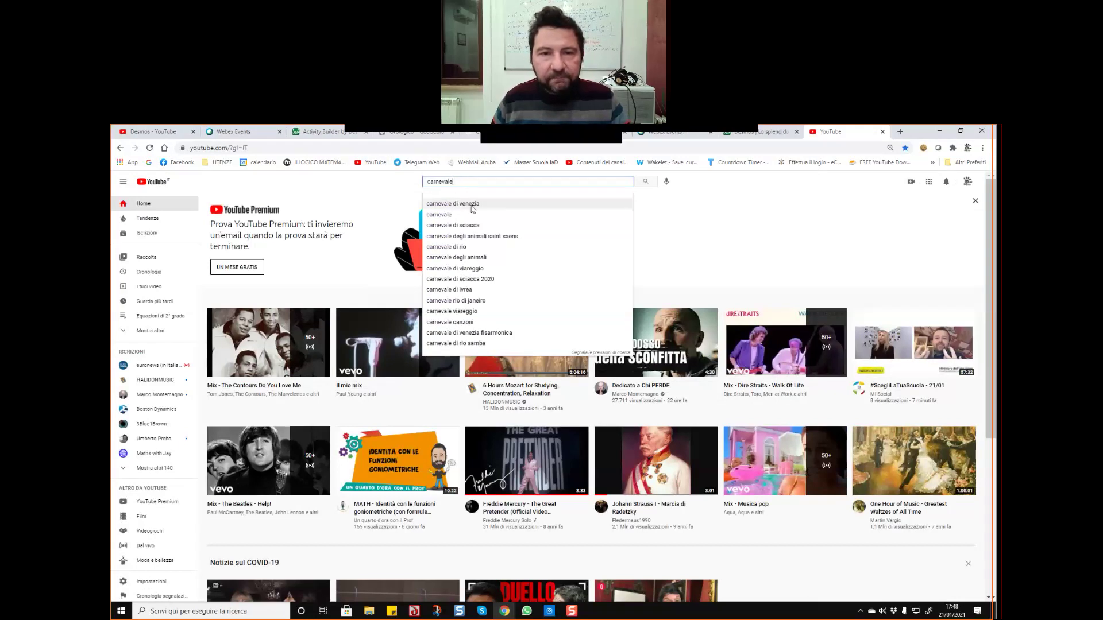
left_click(471, 204)
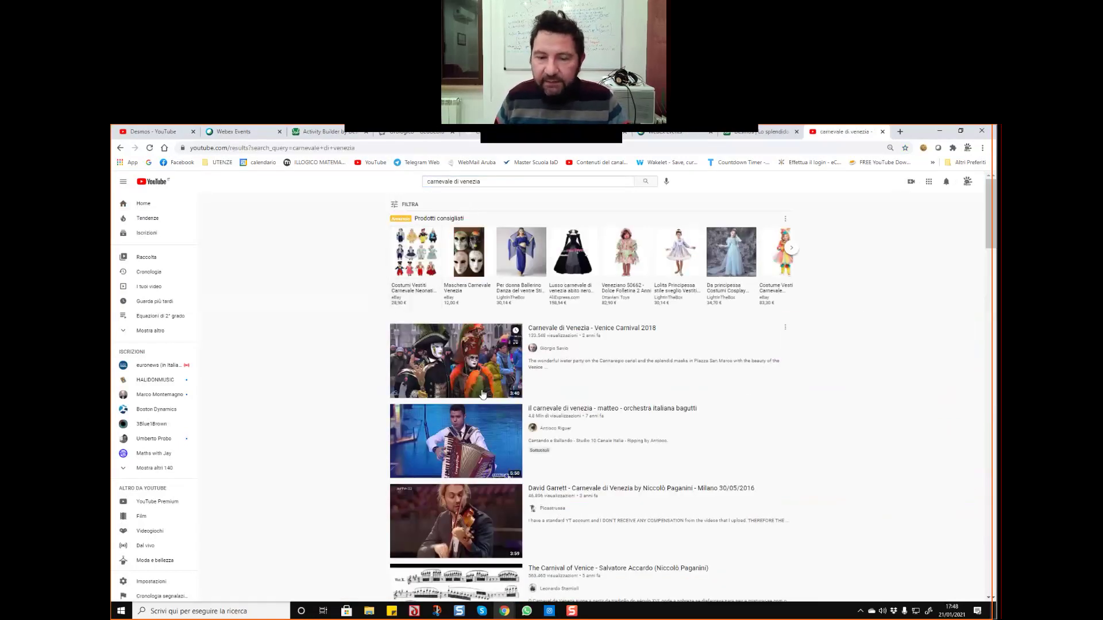
scroll(459, 362, "down", 3)
scroll(486, 401, "up", 2)
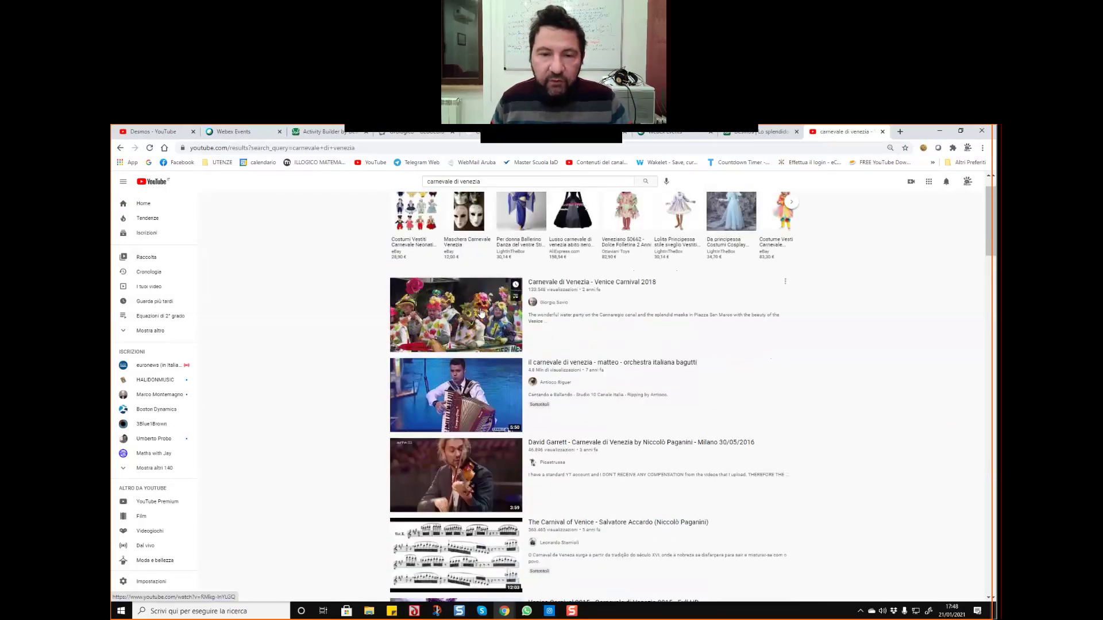
left_click(456, 316)
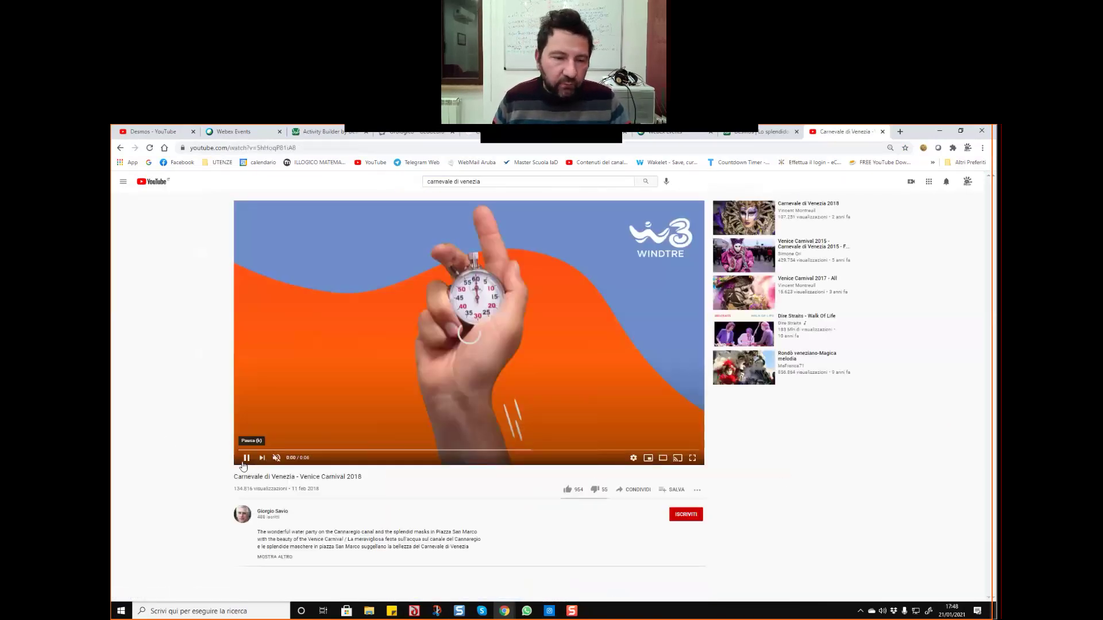
Step: Copy the video's URL and return to the CARNEVALE 2021 editor tab
left_click(270, 148)
key("ctrl+c")
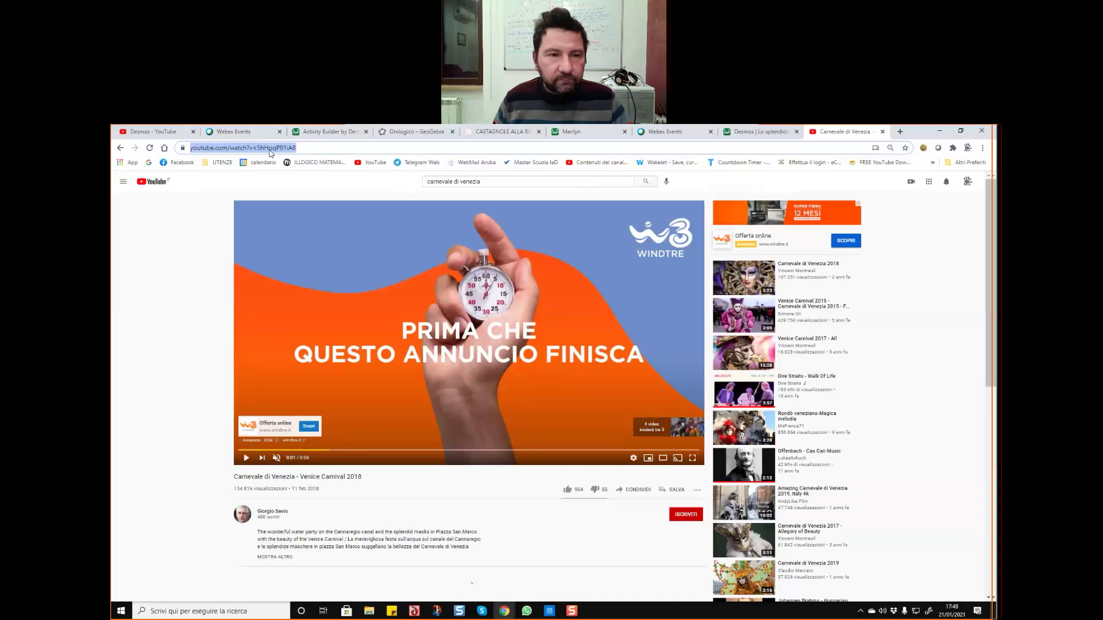
right_click(270, 149)
left_click(293, 215)
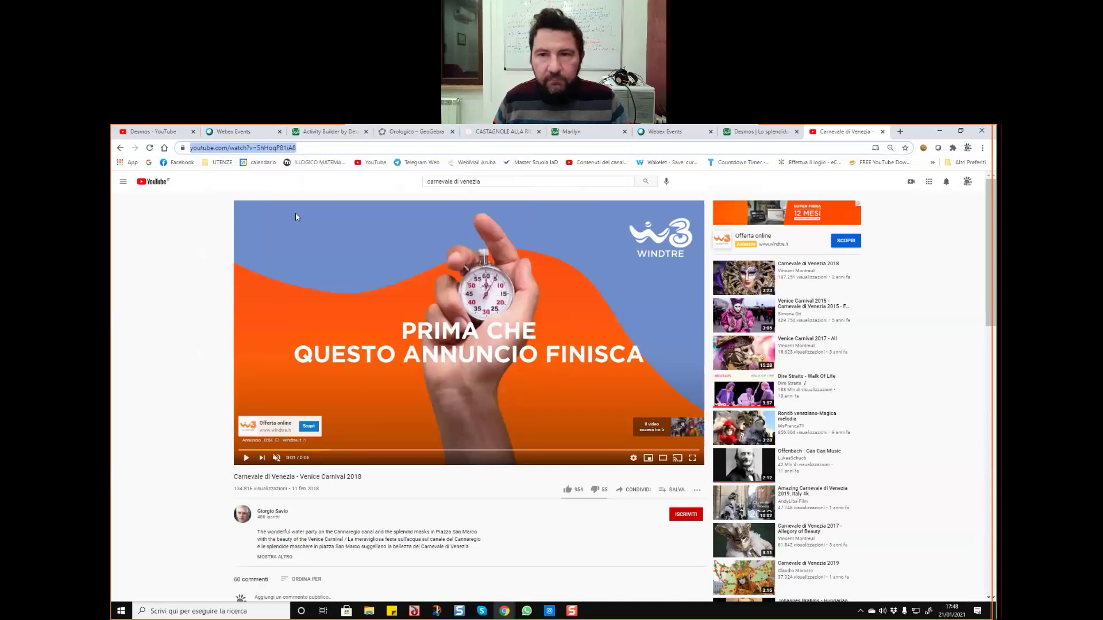
left_click(763, 138)
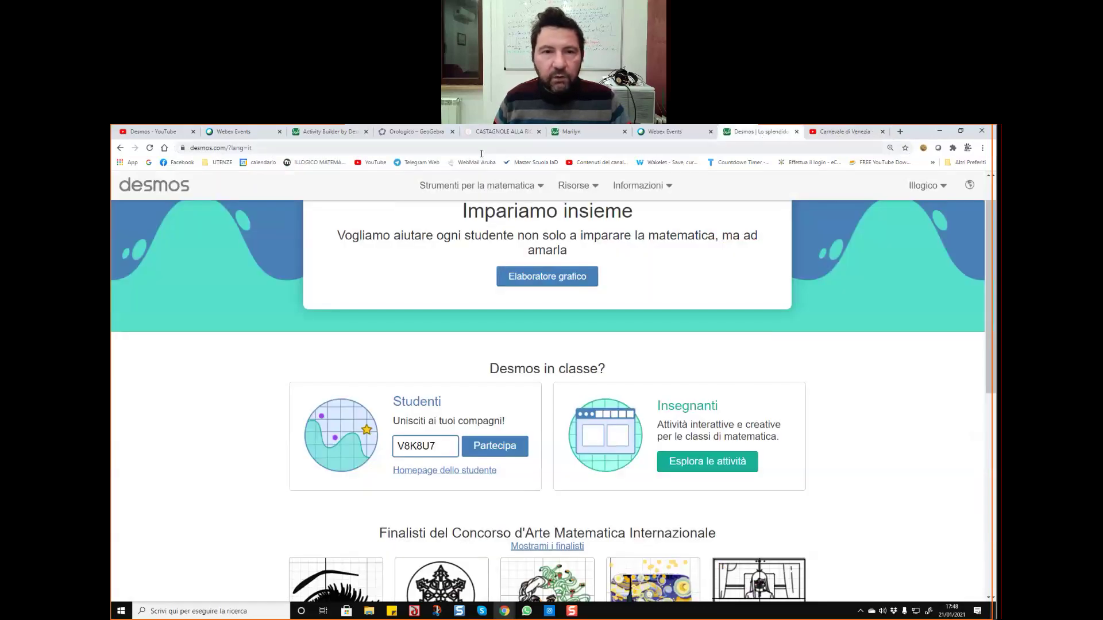
left_click(350, 138)
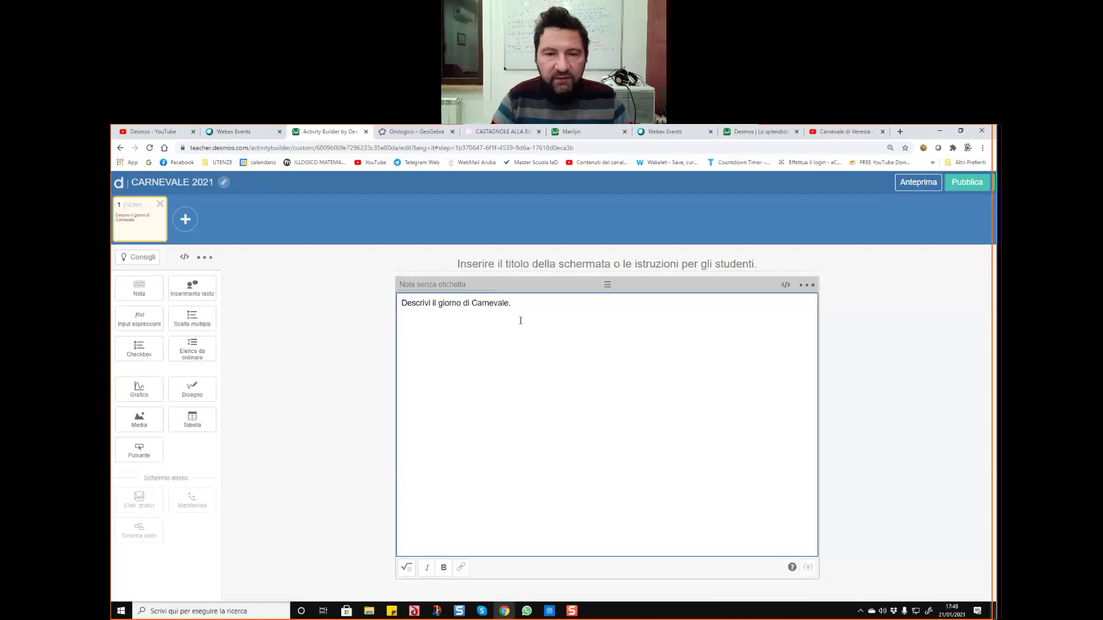
Step: Append 'che vedi nel video.' to the note and paste the YouTube video link below it
type("che vedi ")
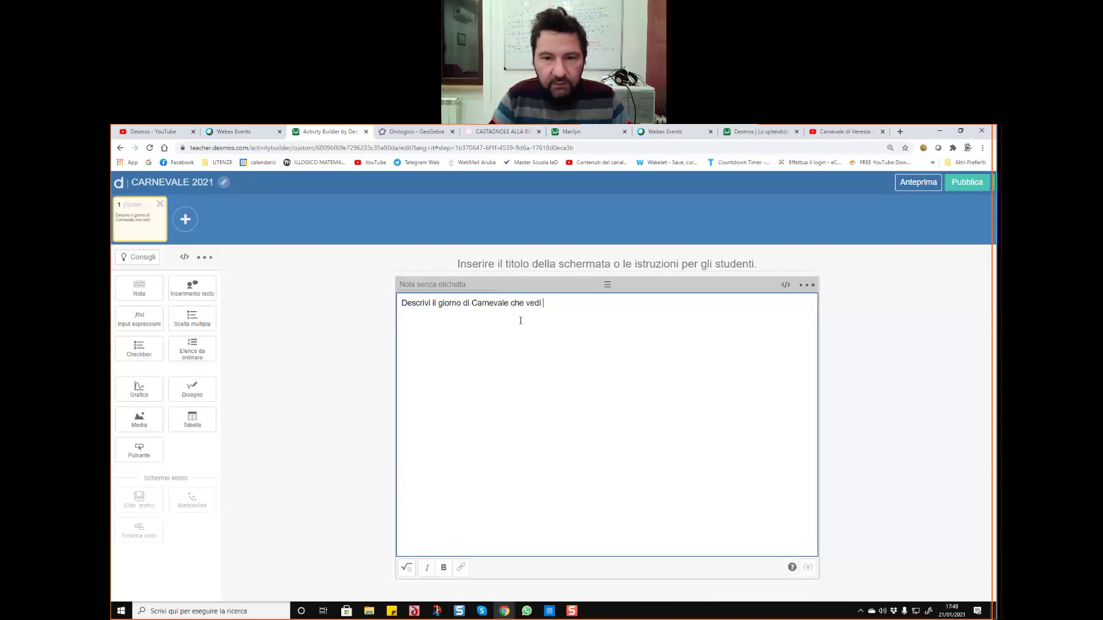
type("nel video.")
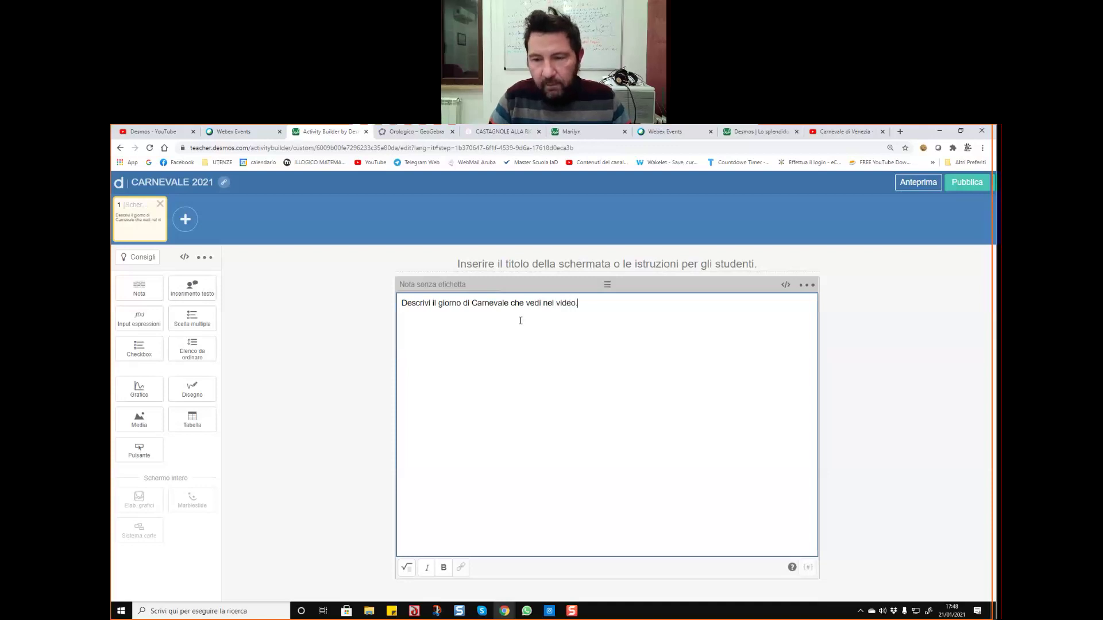
key("ctrl+v")
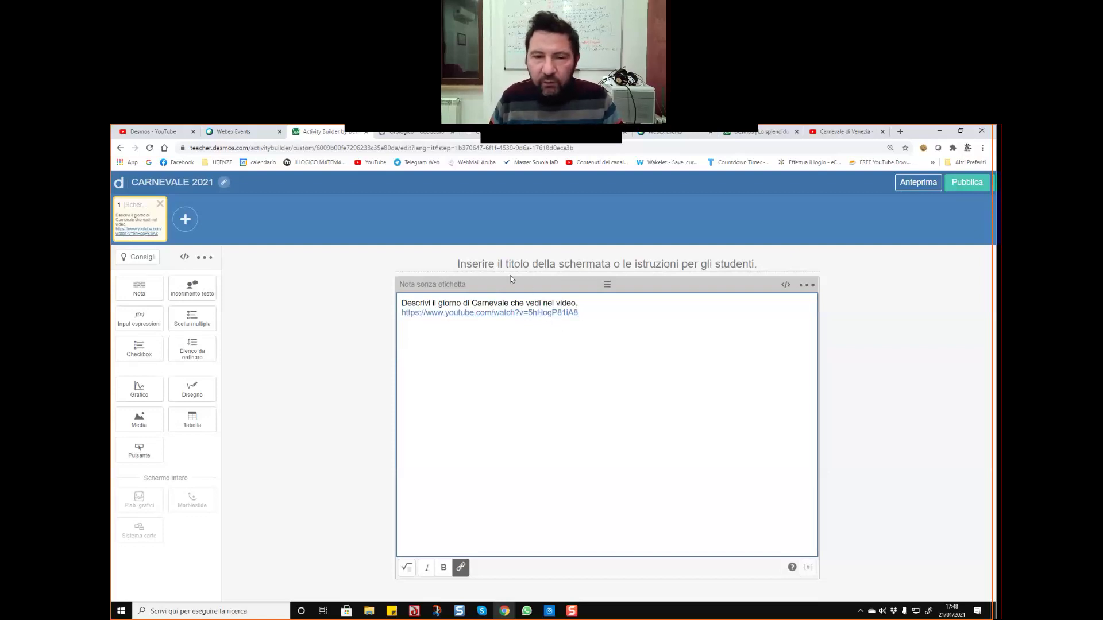
left_click(589, 434)
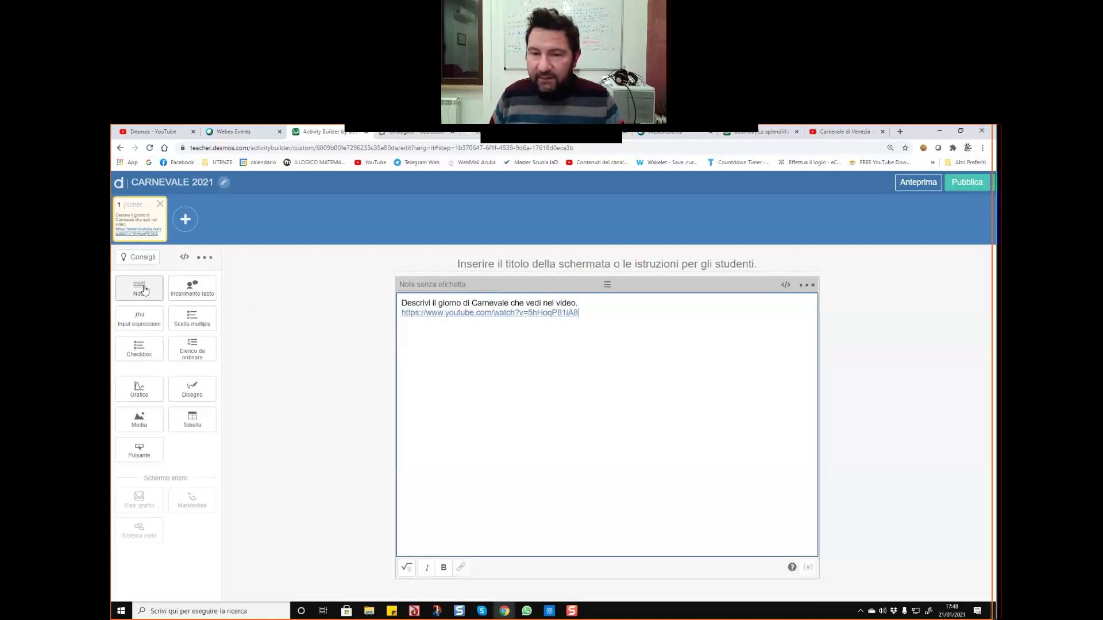
Step: Add an Inserimento testo answer box and arrange it side by side with the video note
left_click(195, 289)
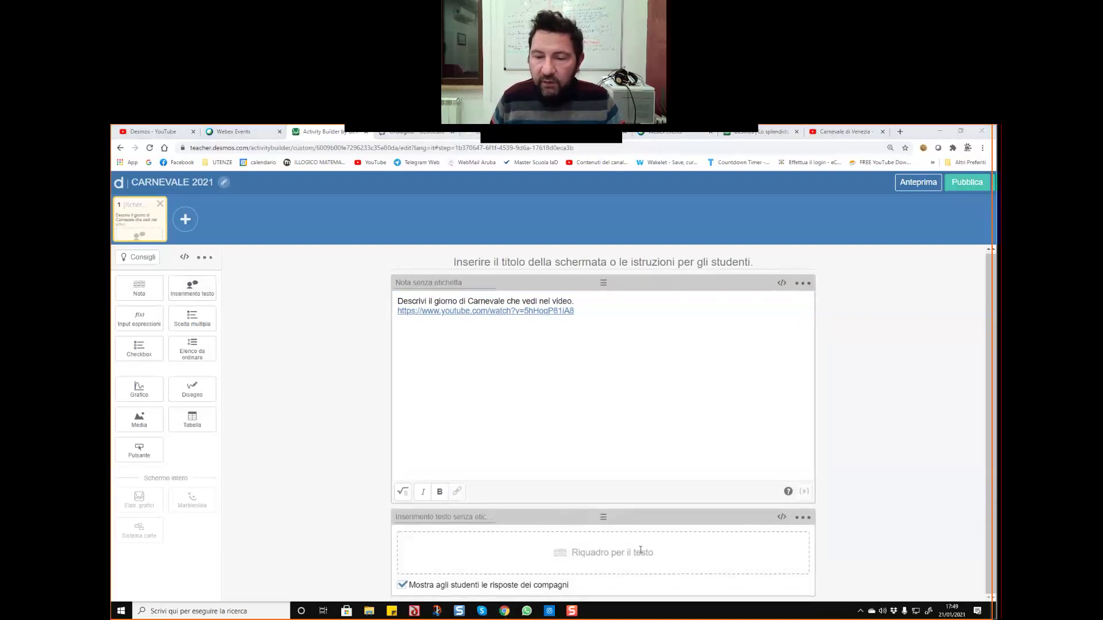
mouse_move(603, 517)
left_mouse_down()
mouse_move(610, 503)
mouse_move(604, 518)
left_mouse_up()
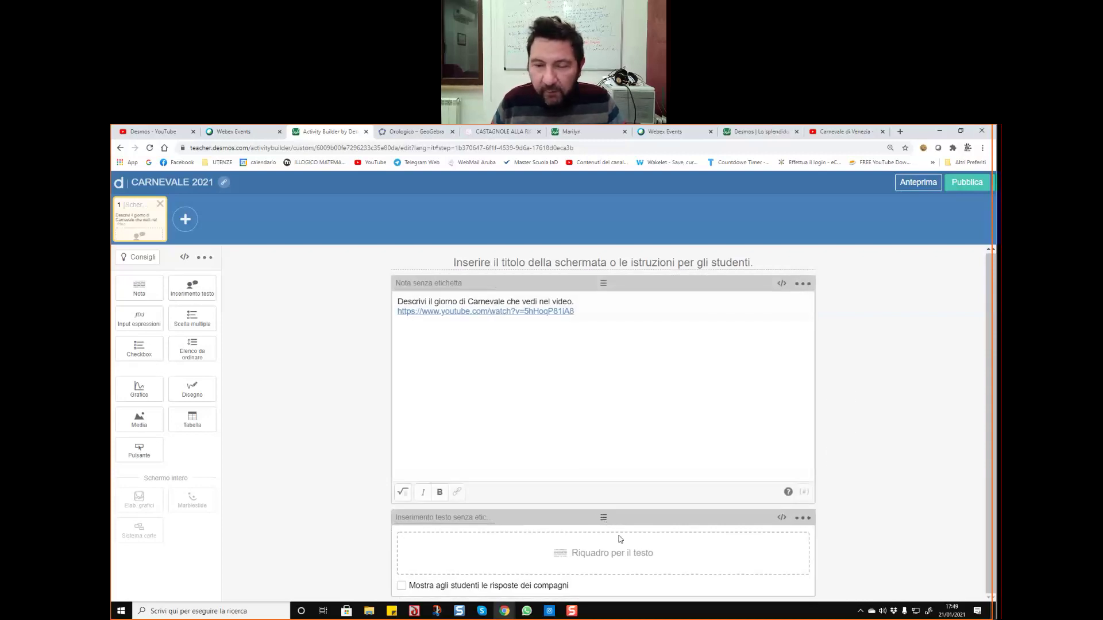
left_click_drag(603, 517, 601, 387)
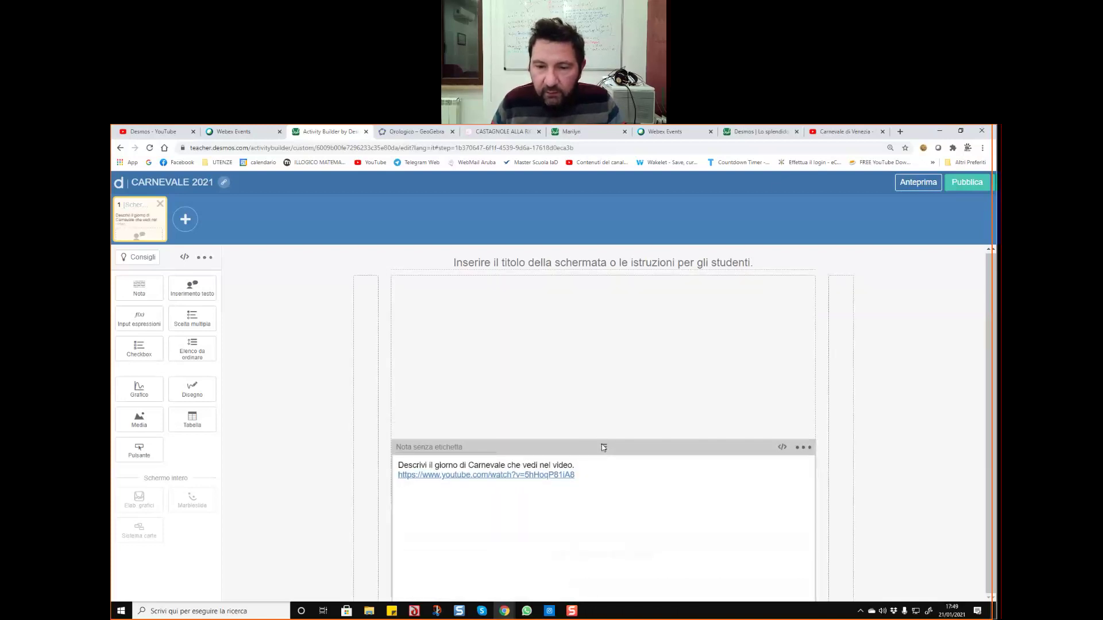
left_click_drag(603, 284, 473, 315)
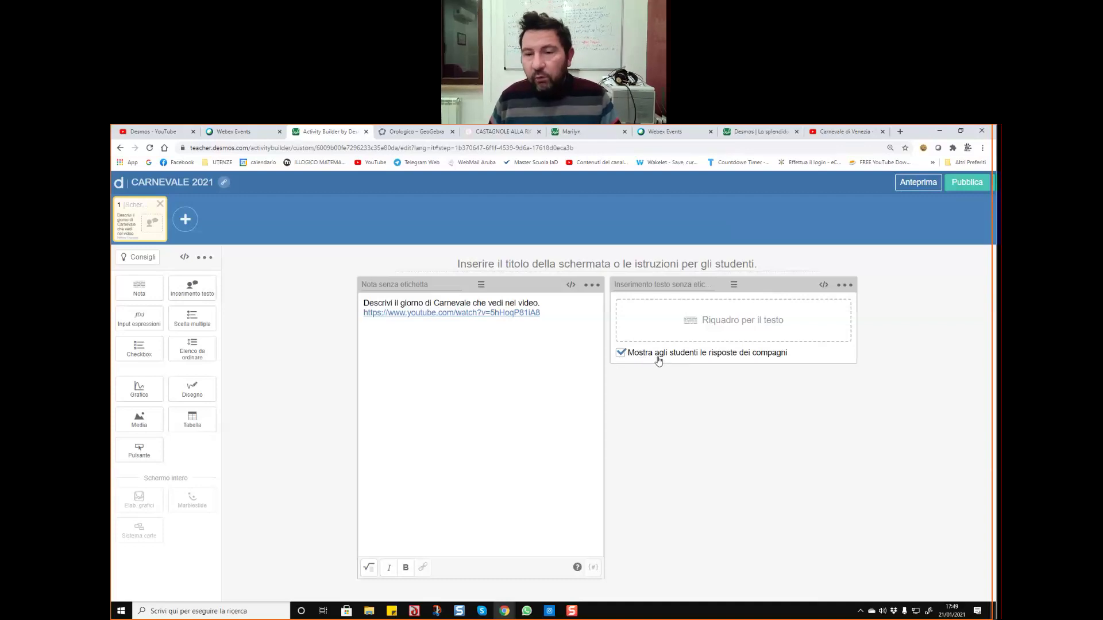
left_click(910, 182)
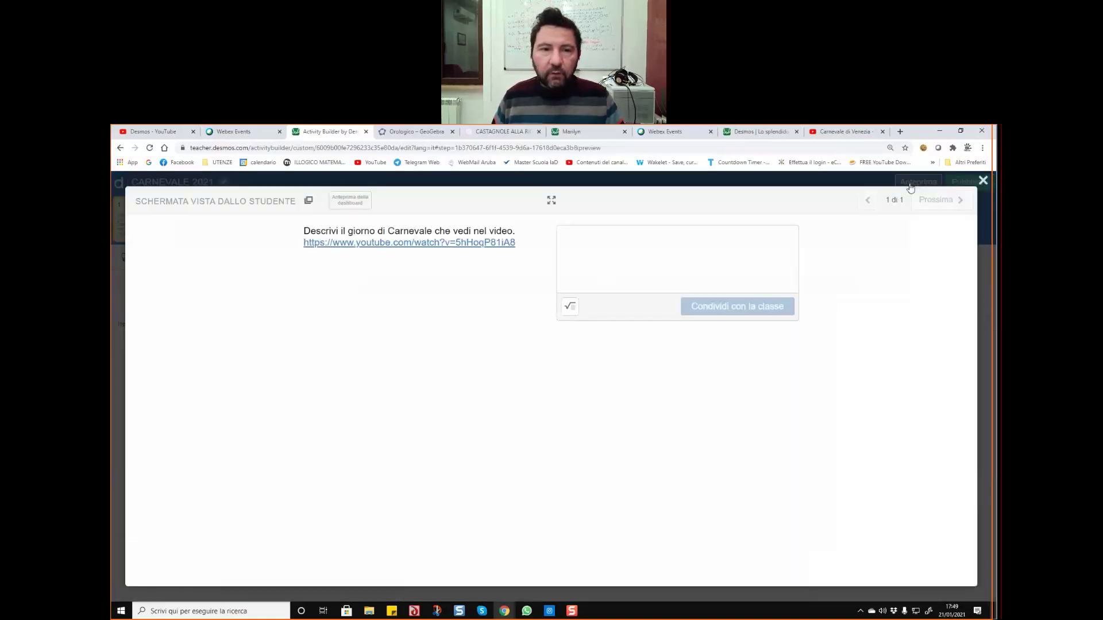
left_click(454, 247)
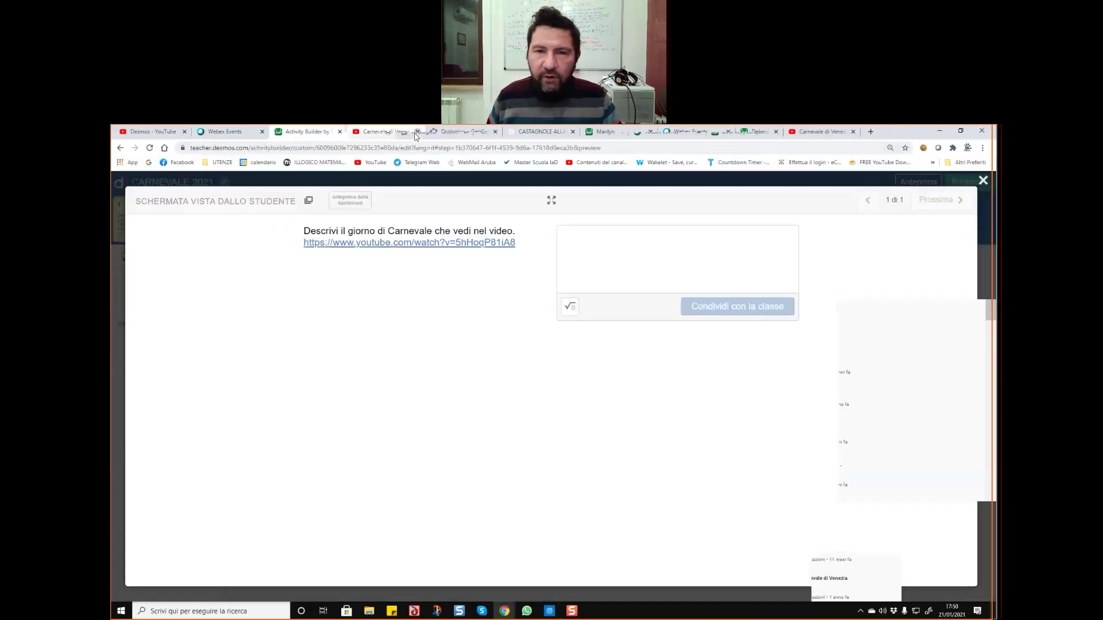
left_click(417, 131)
left_click(632, 259)
type("carnevale")
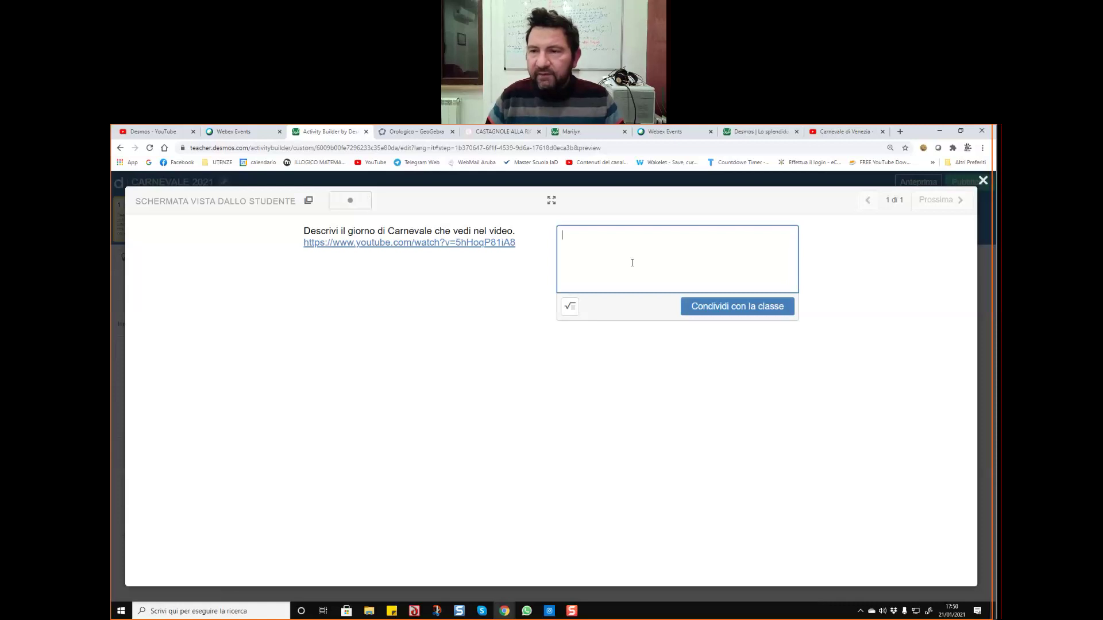
left_click(983, 181)
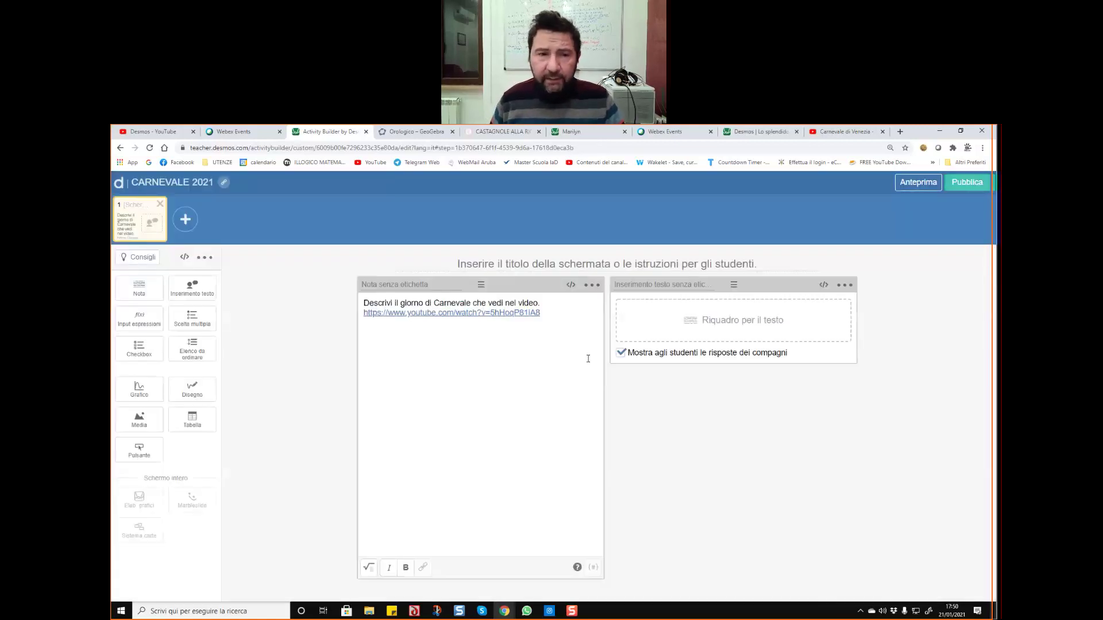
Step: Title screen 1 'Il carnevale è alle porte'
left_click(550, 264)
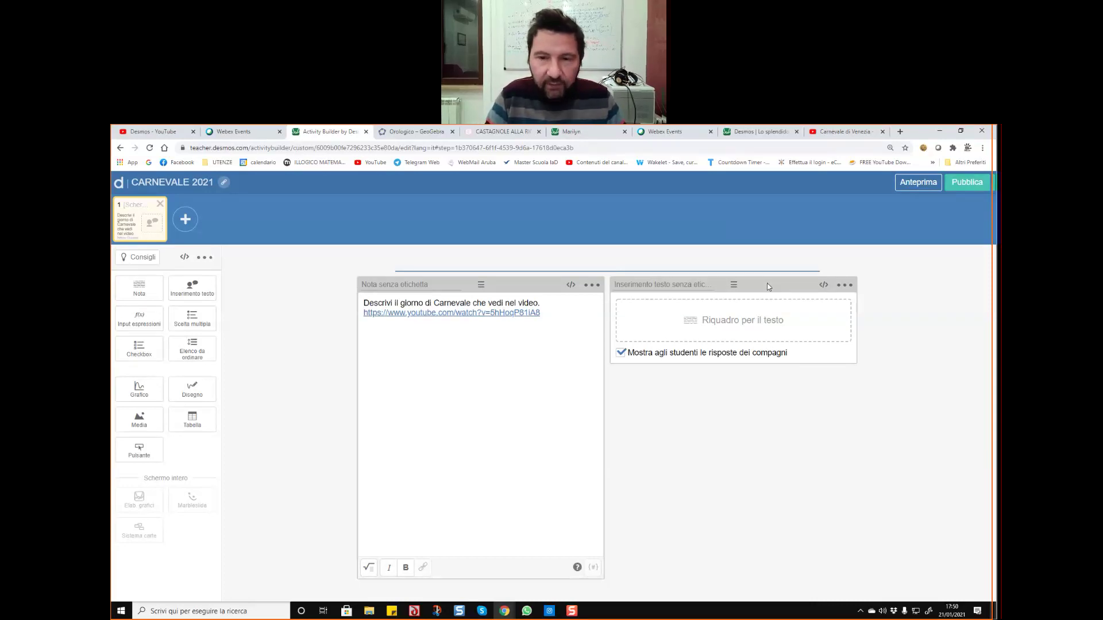
type("Il car")
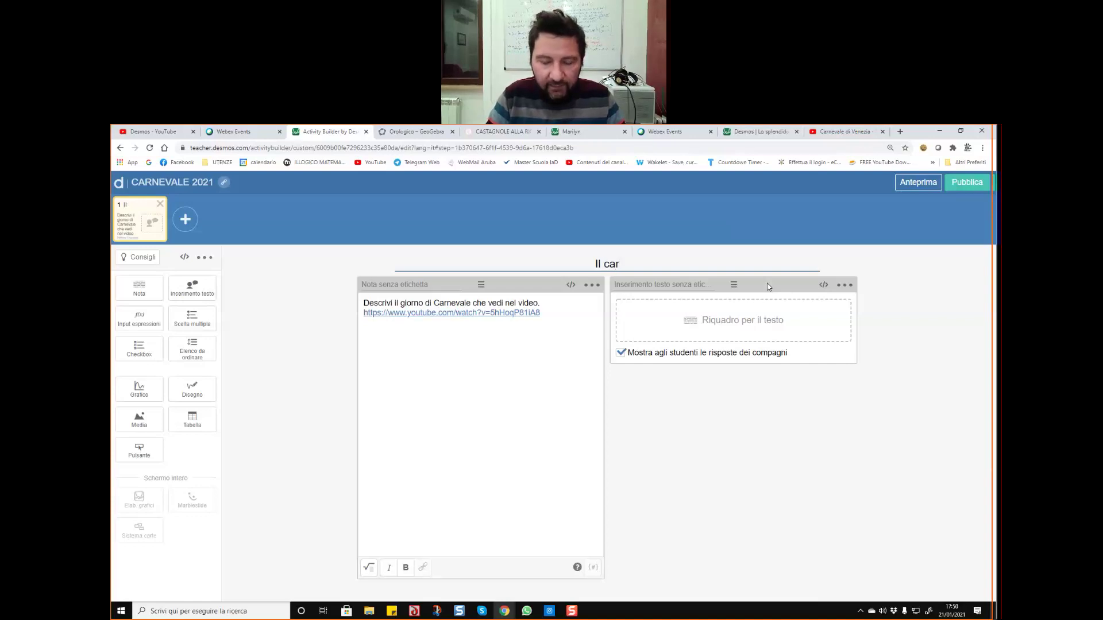
type("nevale 20")
key("BackSpace")
key("BackSpace")
key("BackSpace")
type("è alle po")
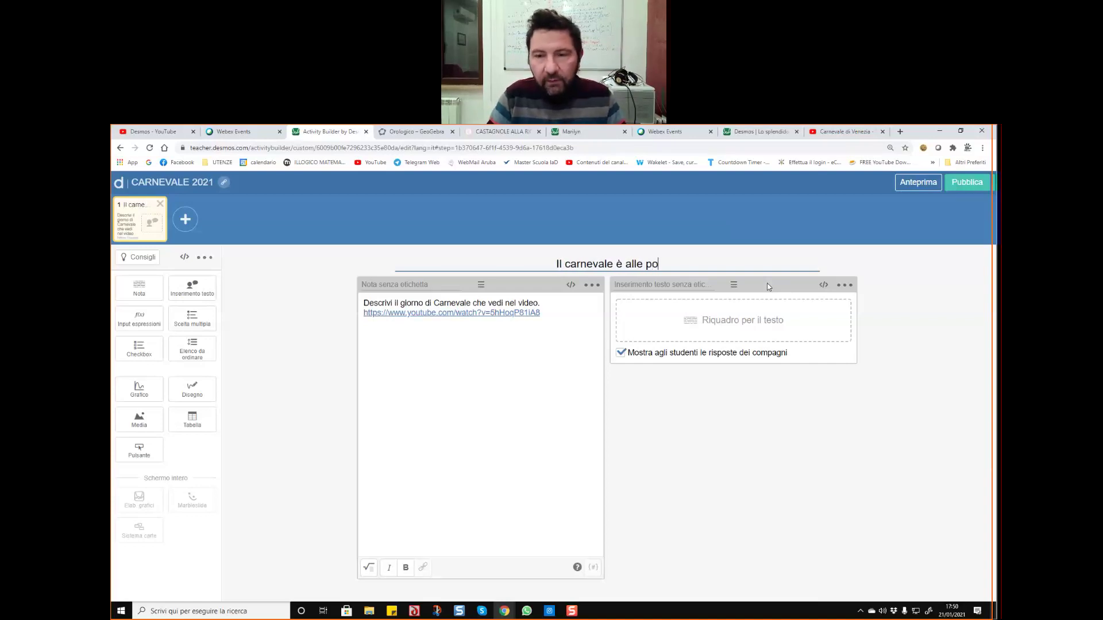
type("rte")
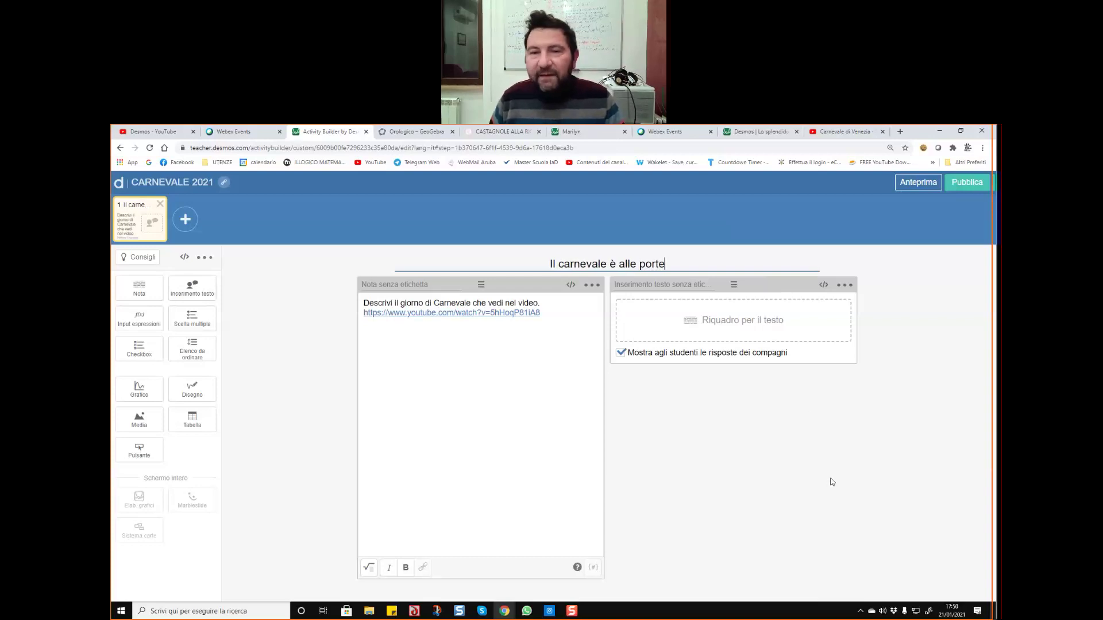
left_click(837, 448)
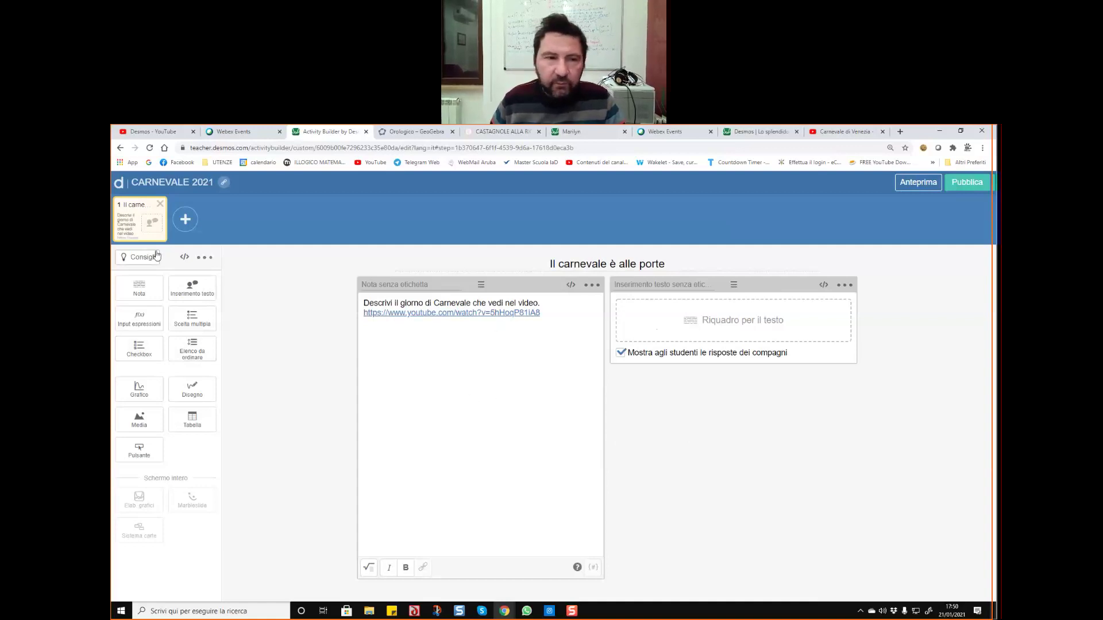
Step: Add screen 2 with a Disegno drawing canvas, then open a new browser tab
left_click(185, 219)
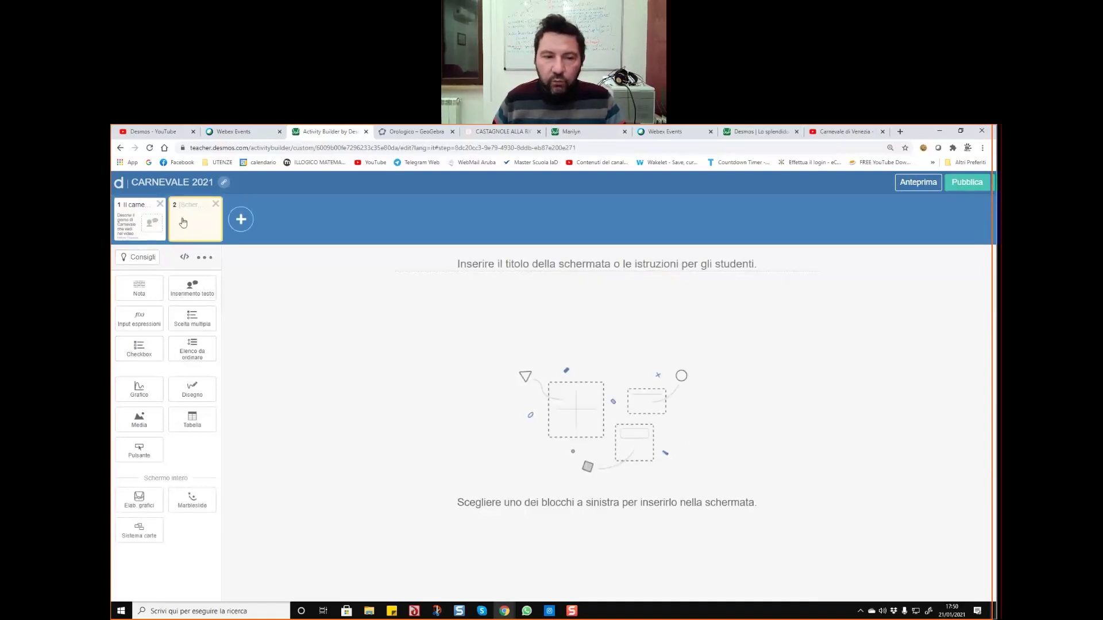
left_click(197, 392)
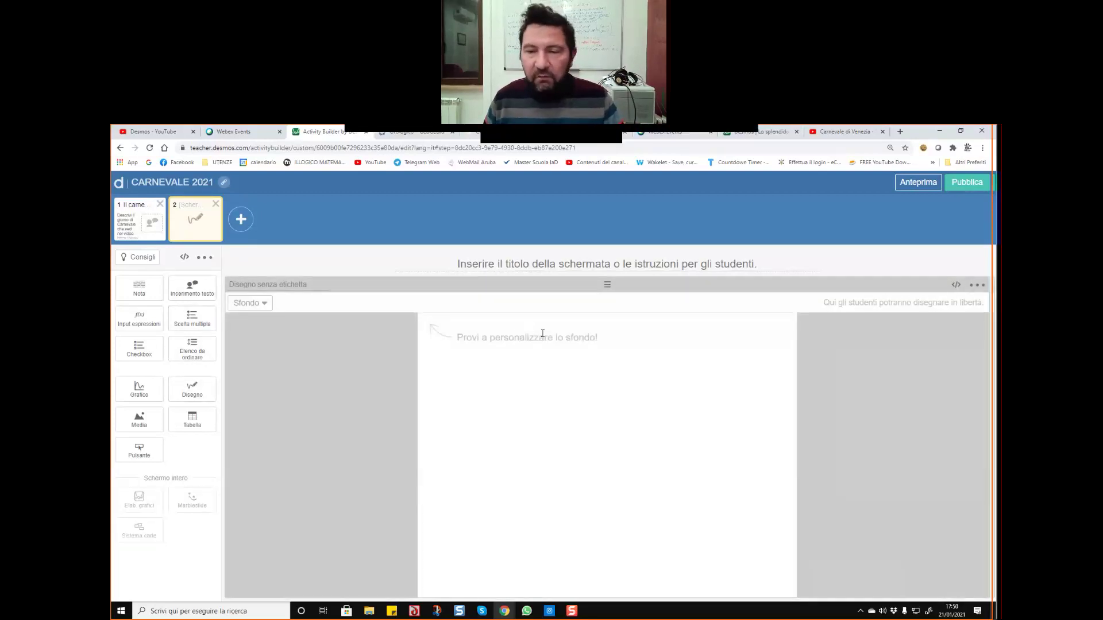
left_click(900, 132)
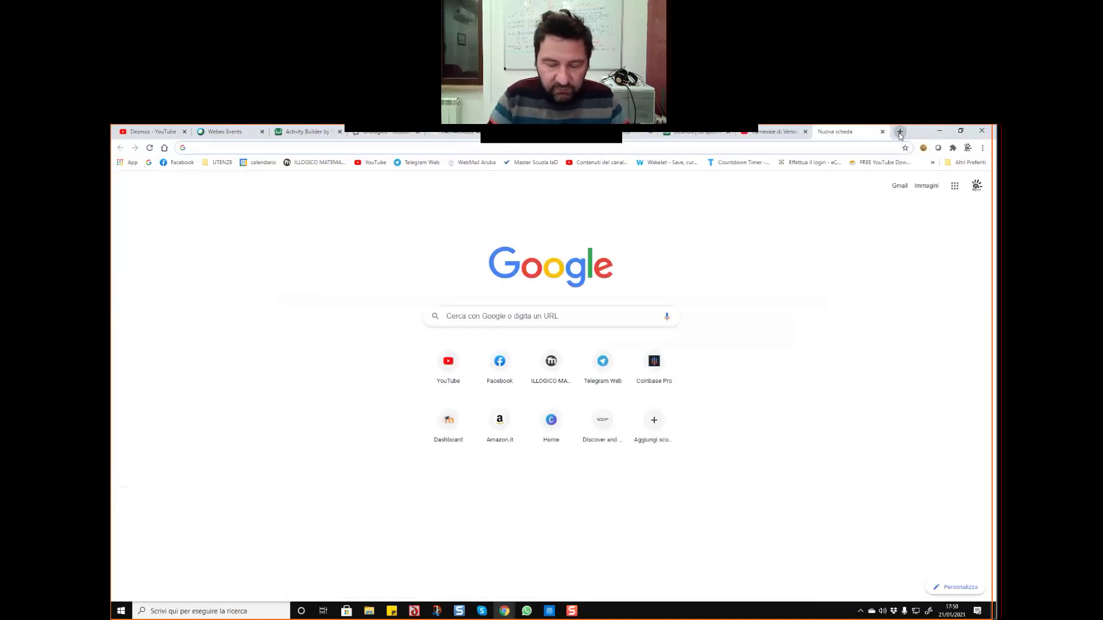
Step: Search Google Images for 'disegno unisci puntini carnevale' and browse the dot-to-dot pictures
type("disegno unisci puntini carnevale")
key("Return")
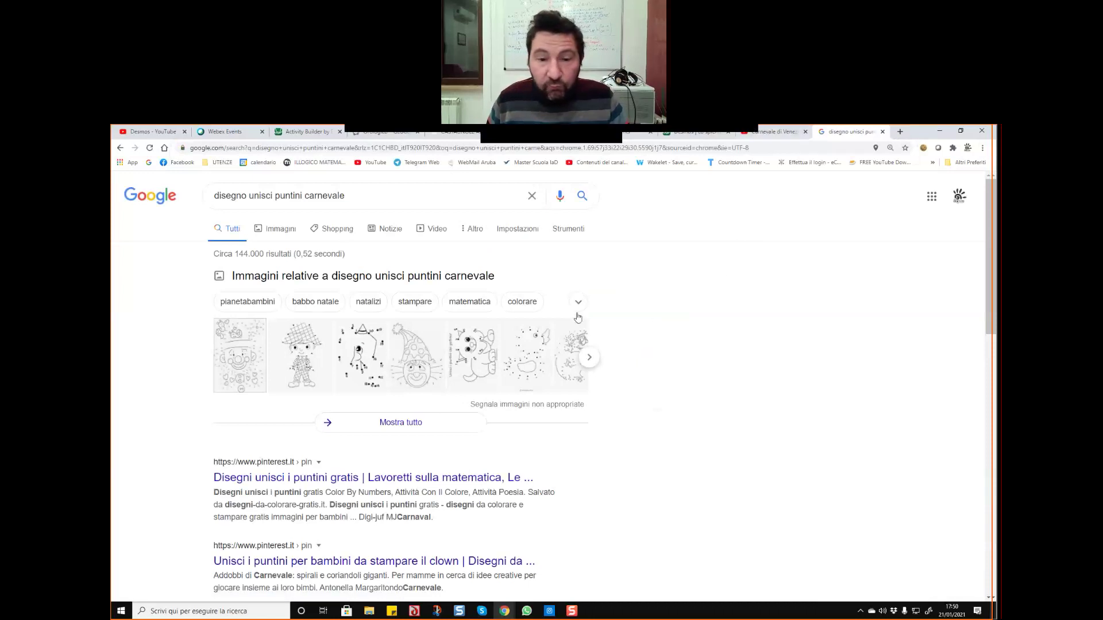
left_click(275, 231)
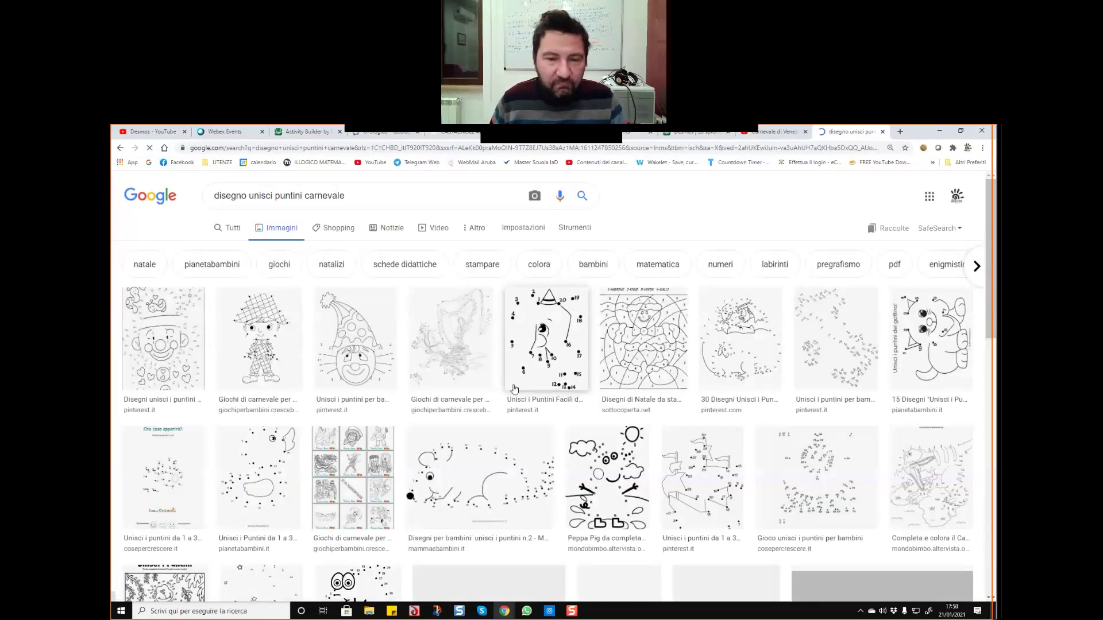
scroll(540, 386, "down", 2)
scroll(571, 383, "up", 2)
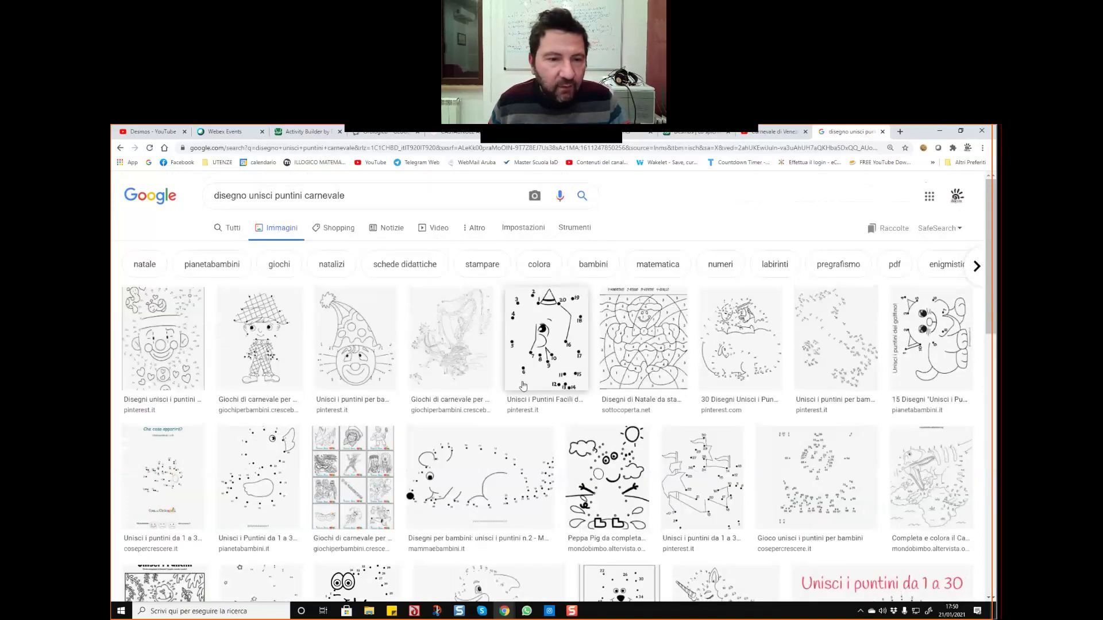
scroll(258, 356, "down", 2)
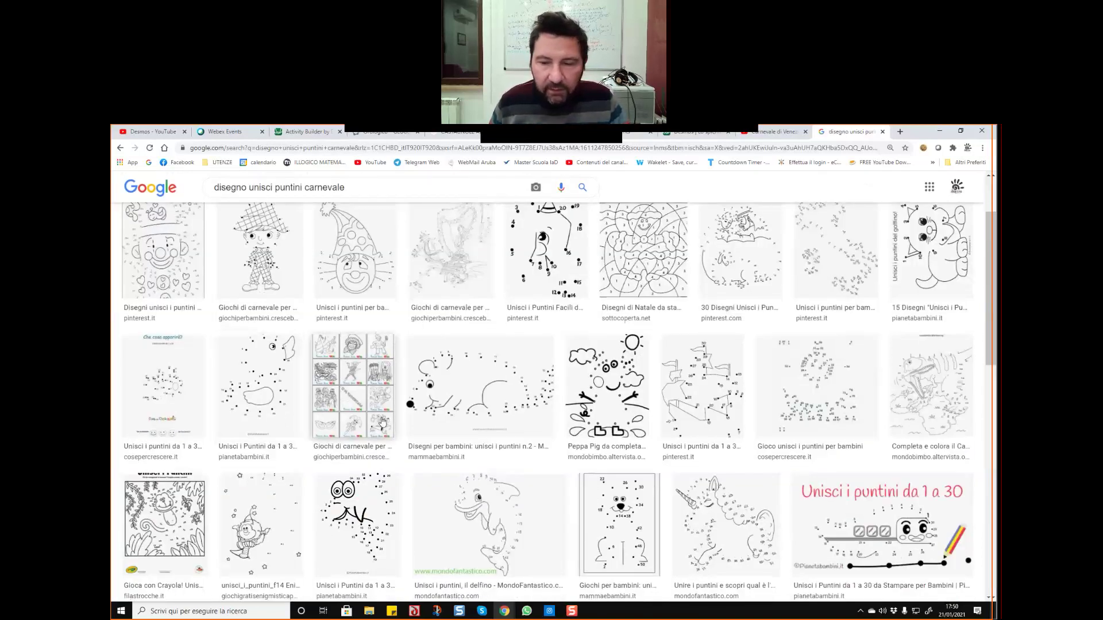
scroll(785, 468, "down", 1)
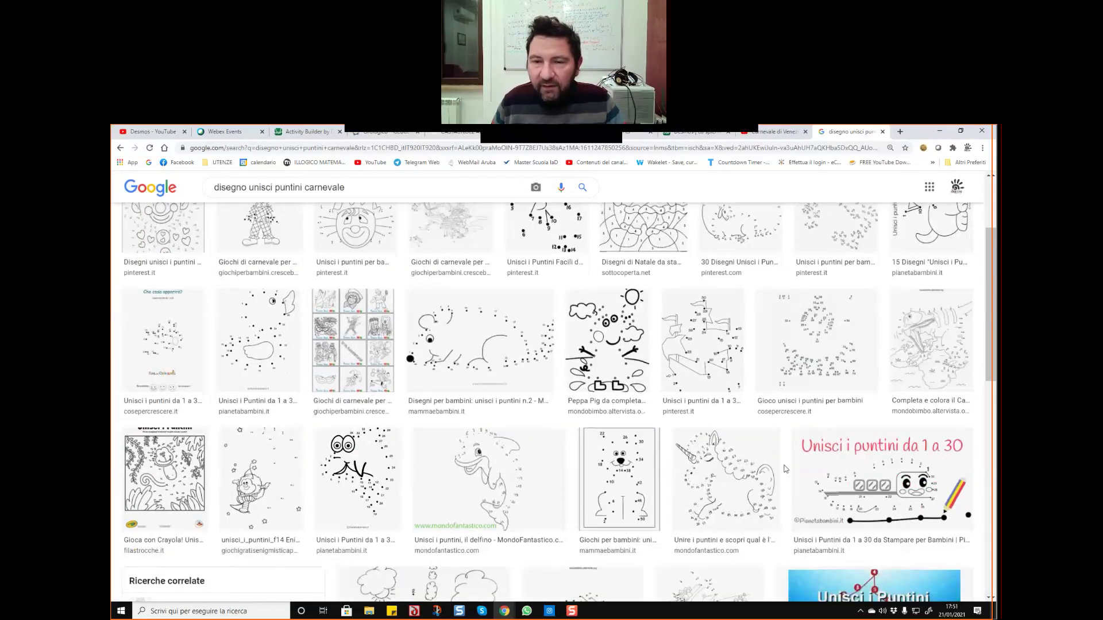
scroll(785, 469, "up", 1)
scroll(830, 357, "up", 1)
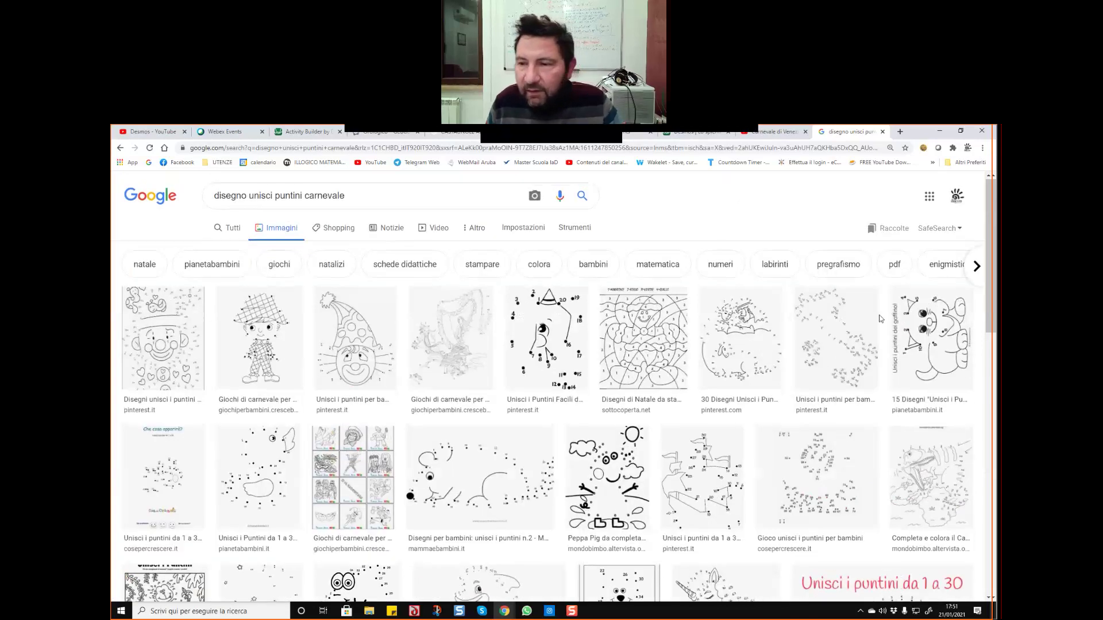
scroll(515, 334, "down", 2)
scroll(515, 335, "up", 1)
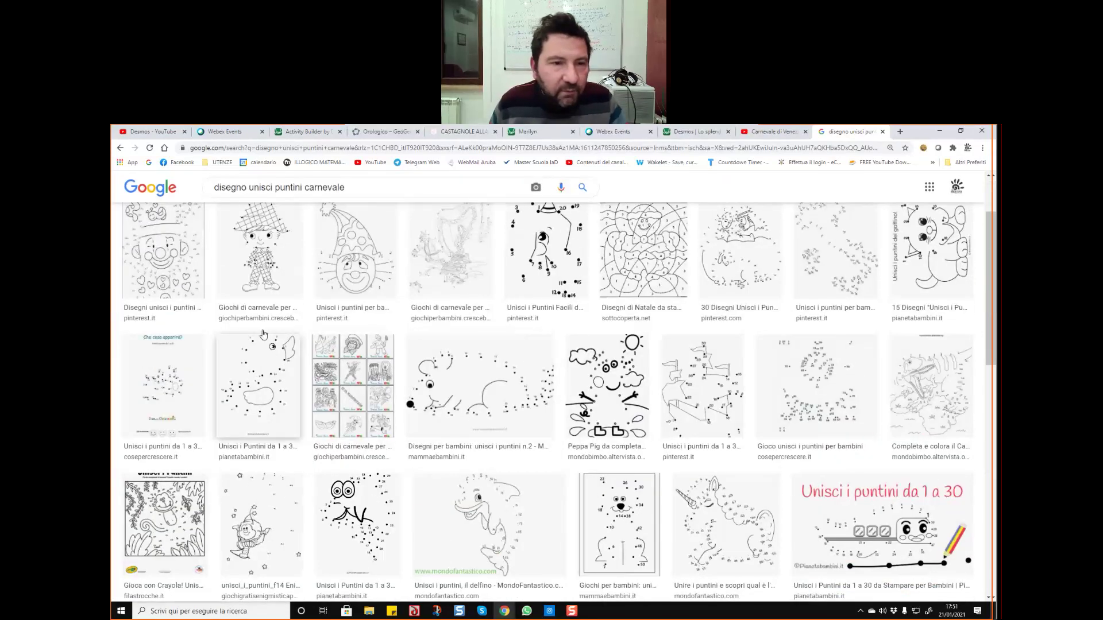
left_click(258, 250)
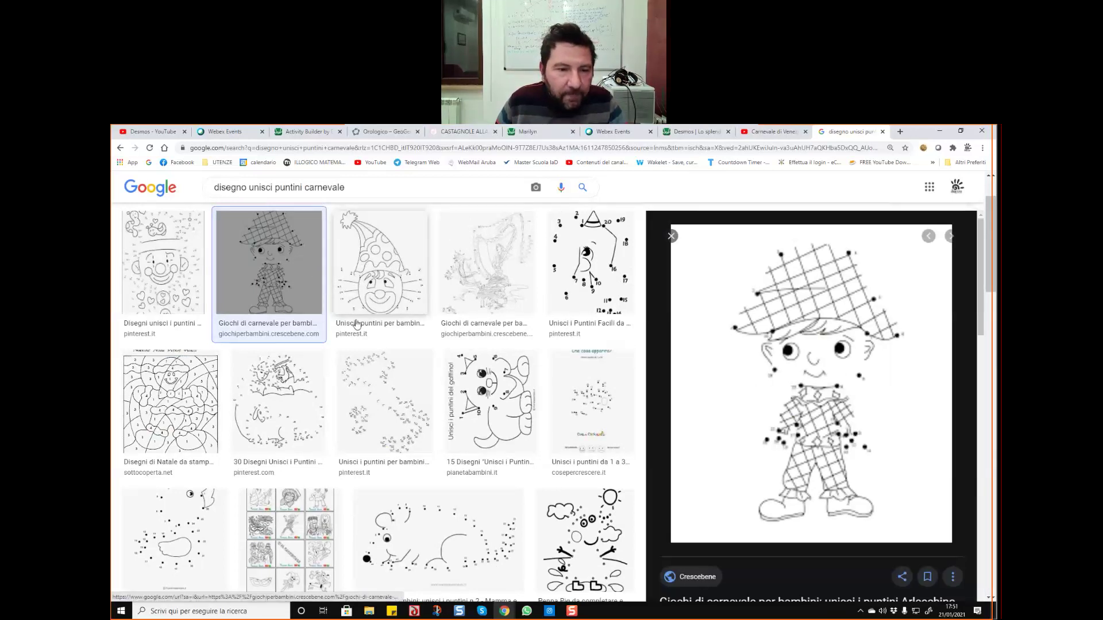
scroll(276, 402, "down", 2)
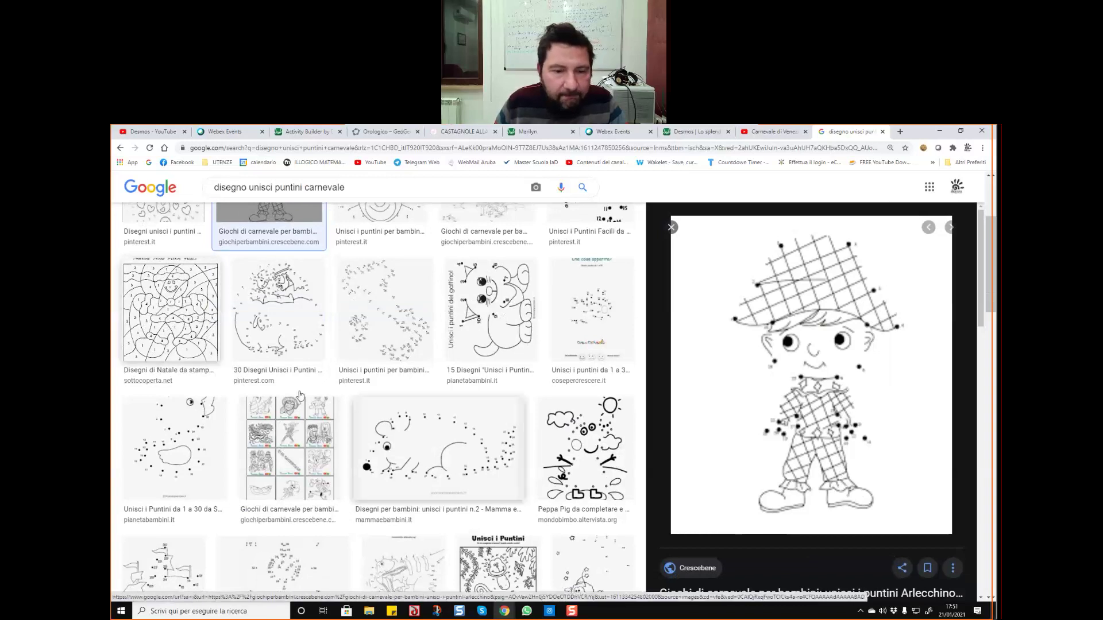
scroll(300, 395, "down", 4)
Step: Save the unicorn dot-to-dot image to the Download folder and return to the Desmos activity
left_click(550, 502)
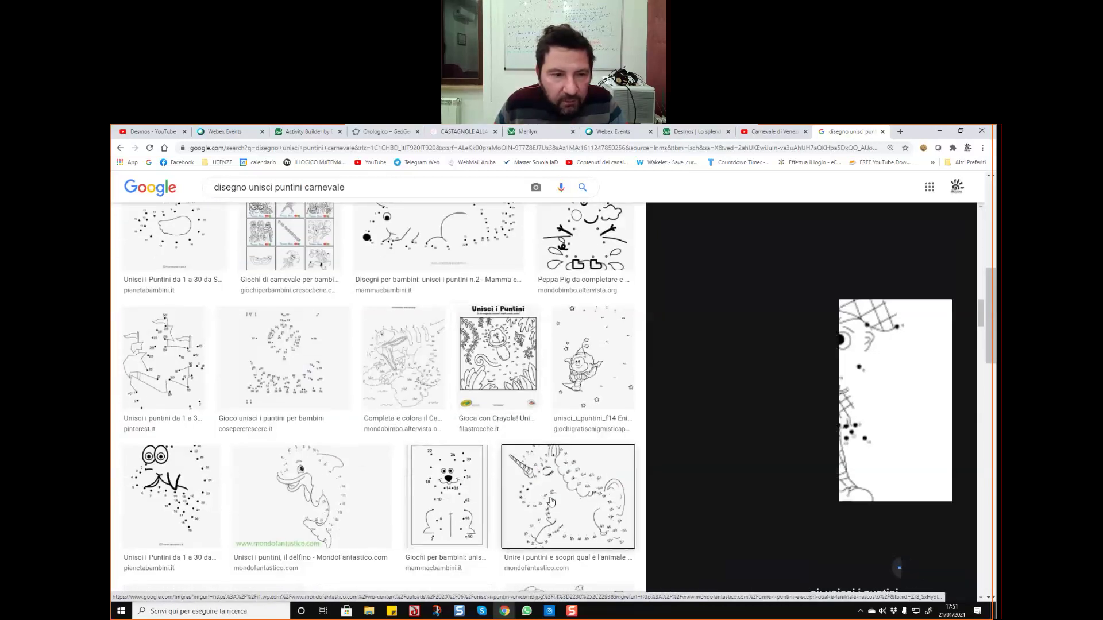
right_click(730, 311)
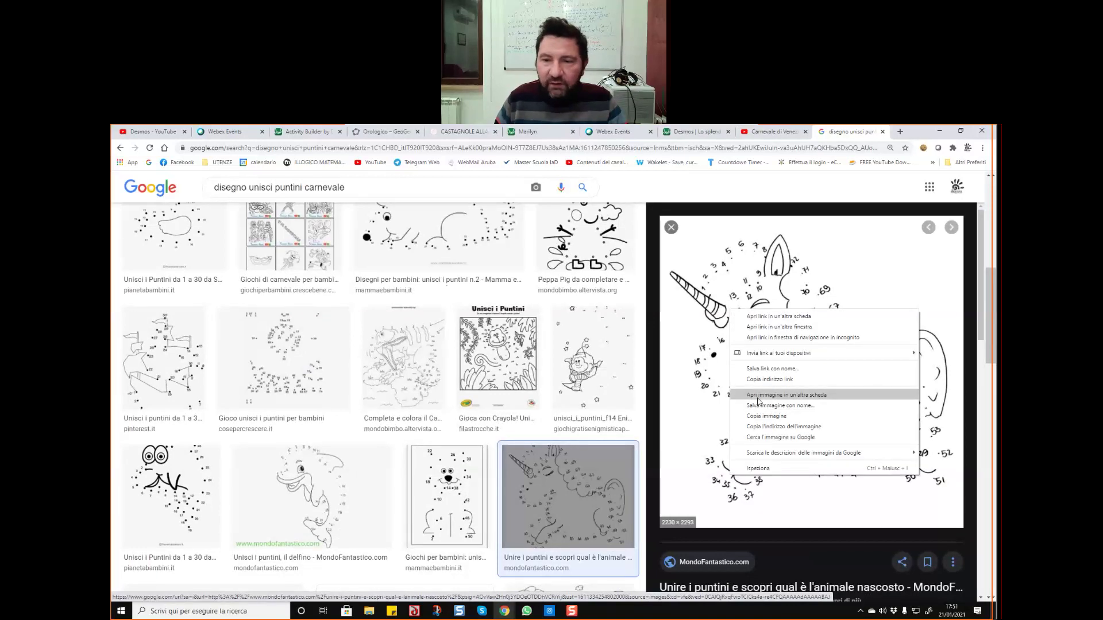
left_click(769, 405)
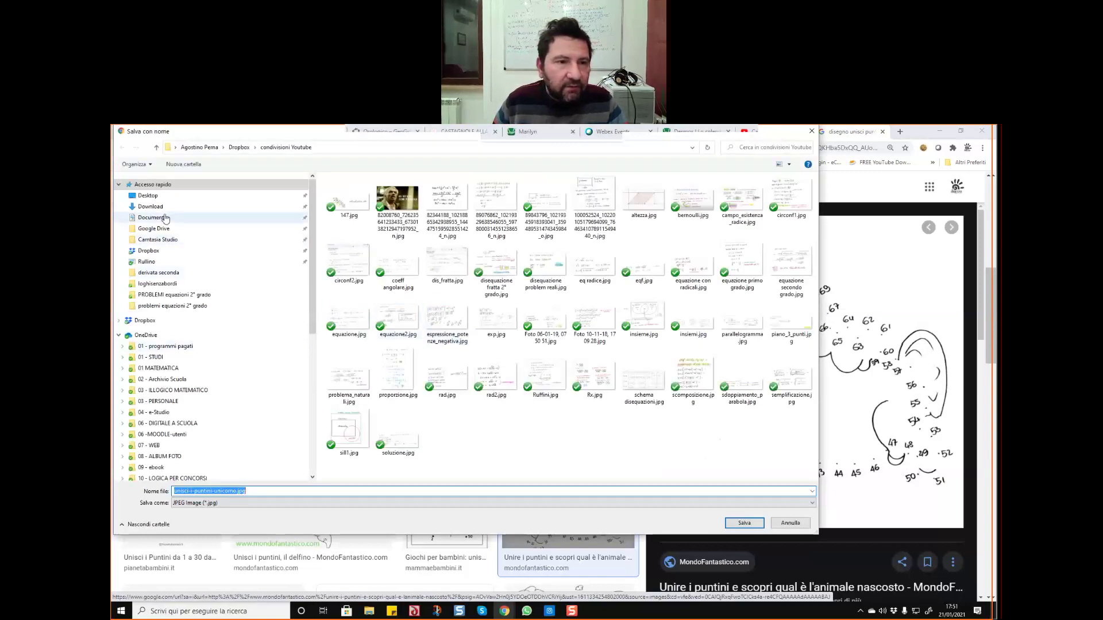
left_click(152, 207)
left_click(741, 525)
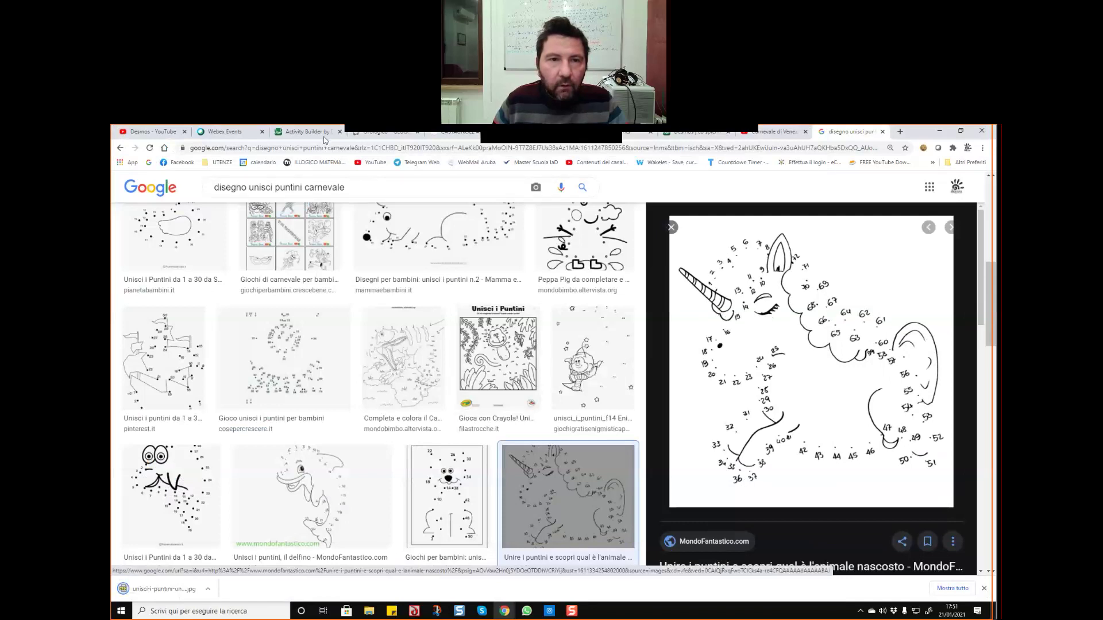
left_click(307, 131)
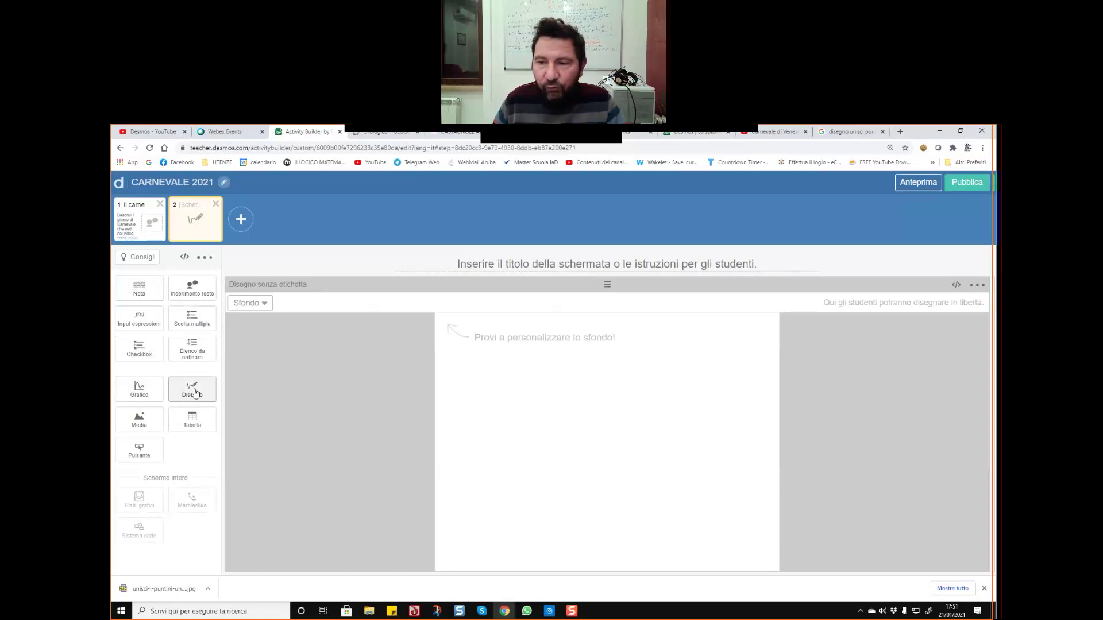
Step: Set the drawing's background to the custom image unisci-i-puntini-unicorno.jpg from Download
left_click(267, 305)
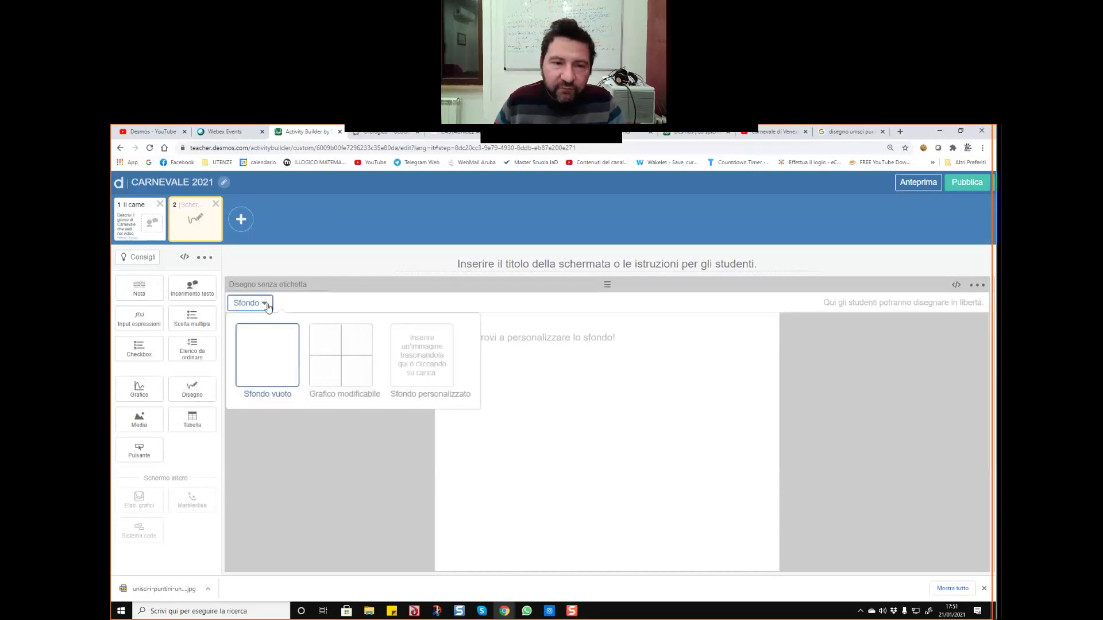
left_click(428, 366)
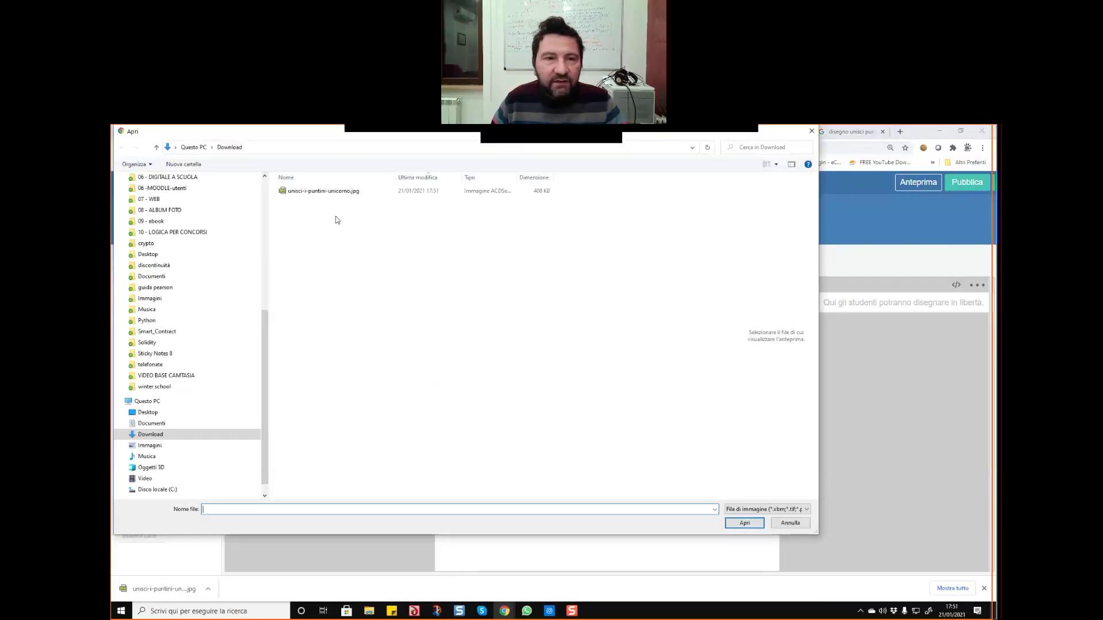
left_click(334, 191)
left_click(744, 523)
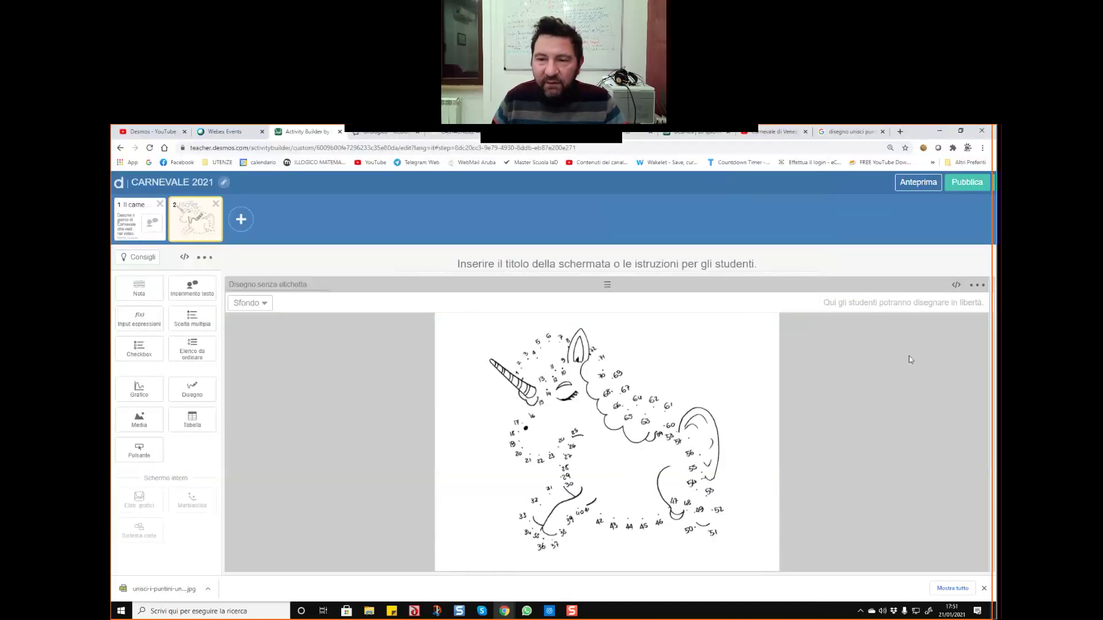
left_click(584, 262)
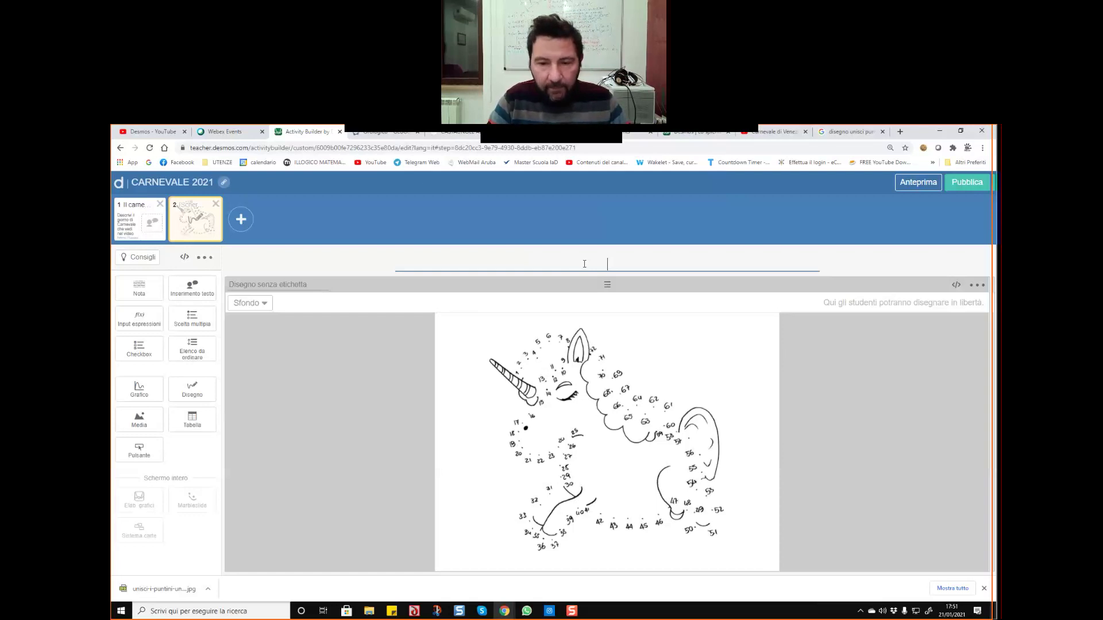
Step: Title screen 2 'Inventa il nome di carnevale della figura che vedi', add a text input, and preview it
type("Invent")
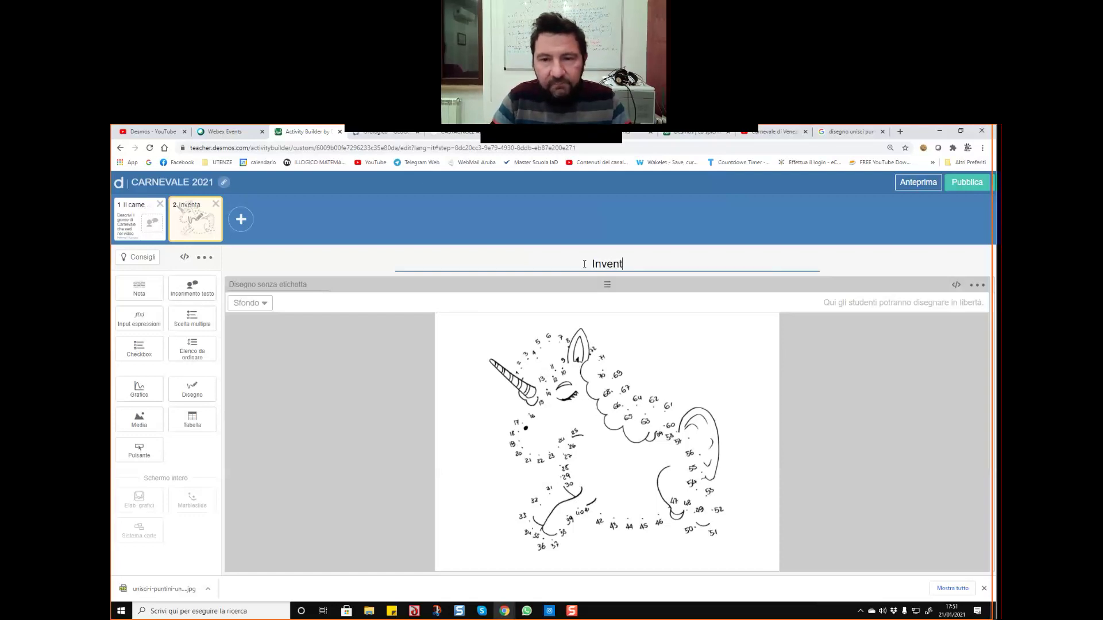
type("a il nome di ")
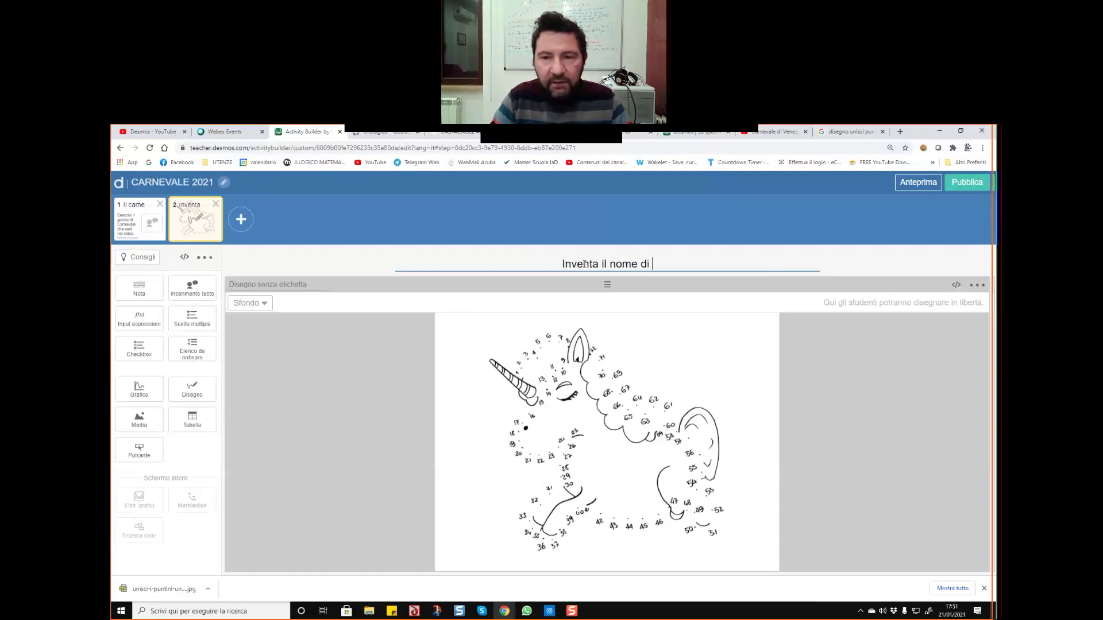
type("car")
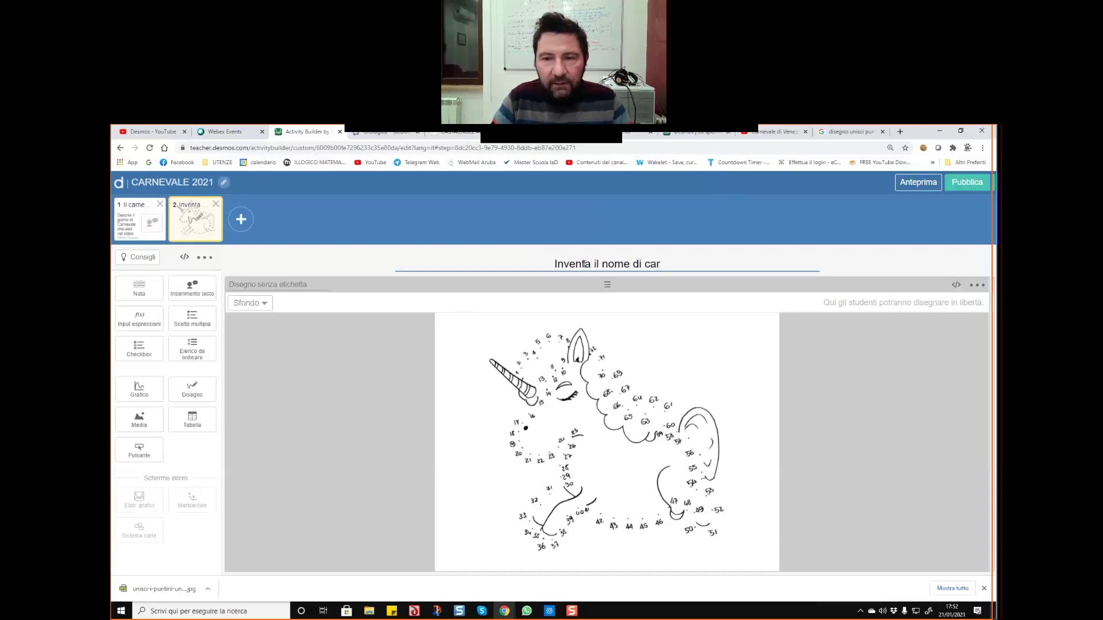
type("nevale ")
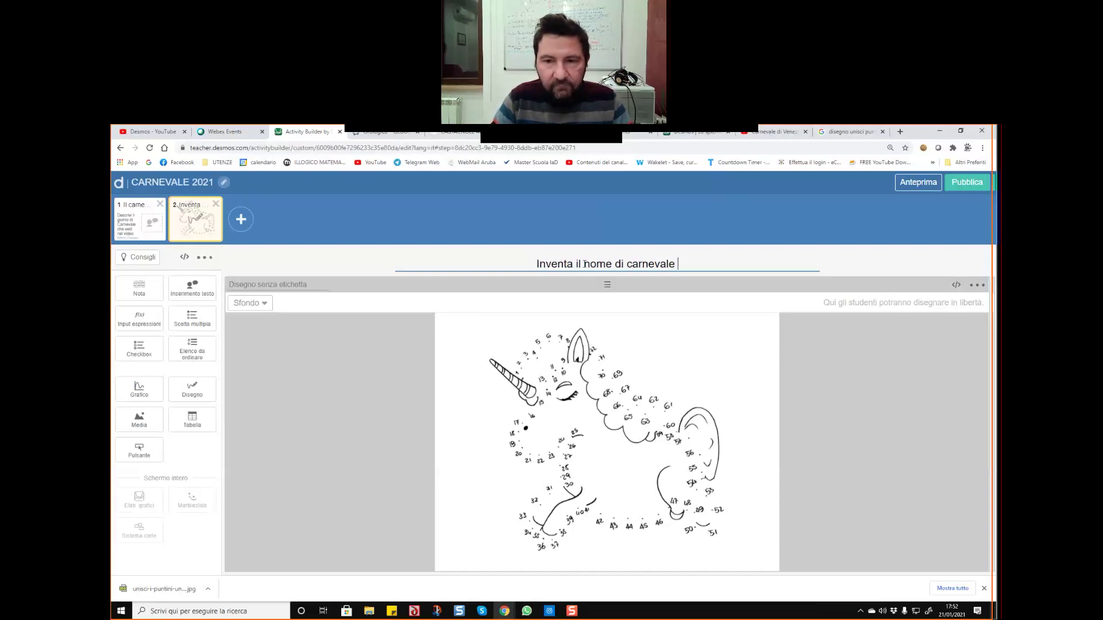
type("della figur")
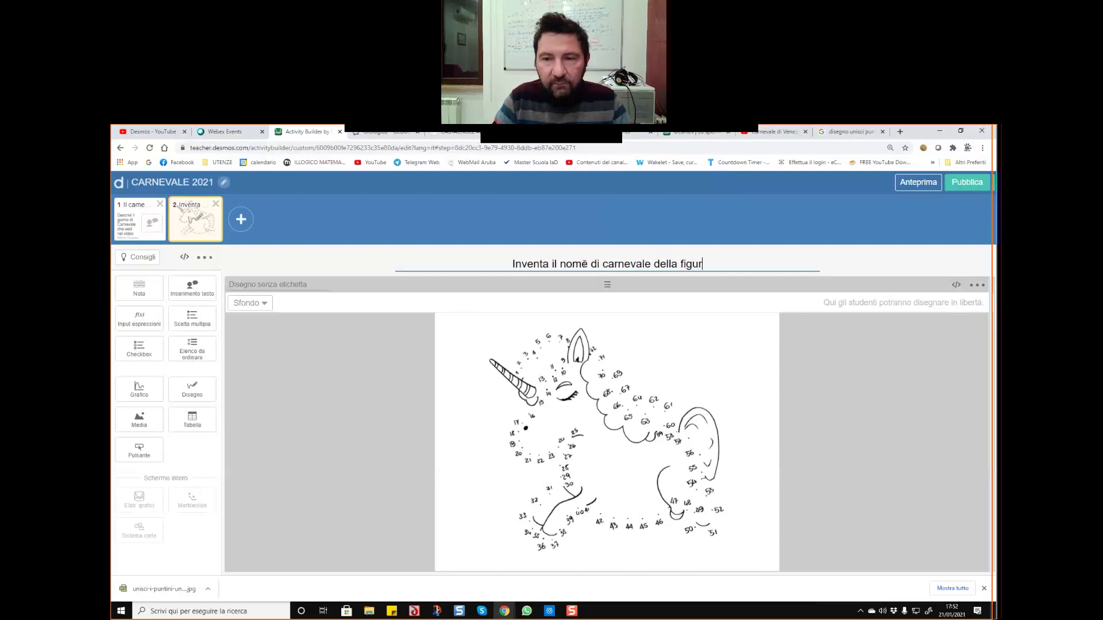
type("a che vedi")
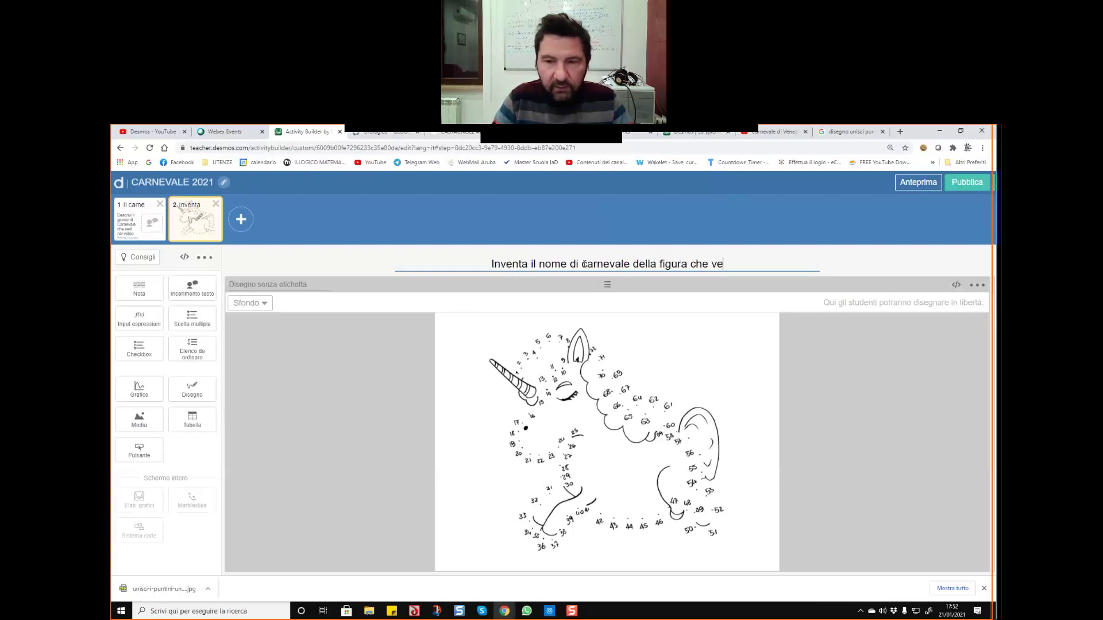
left_click(192, 288)
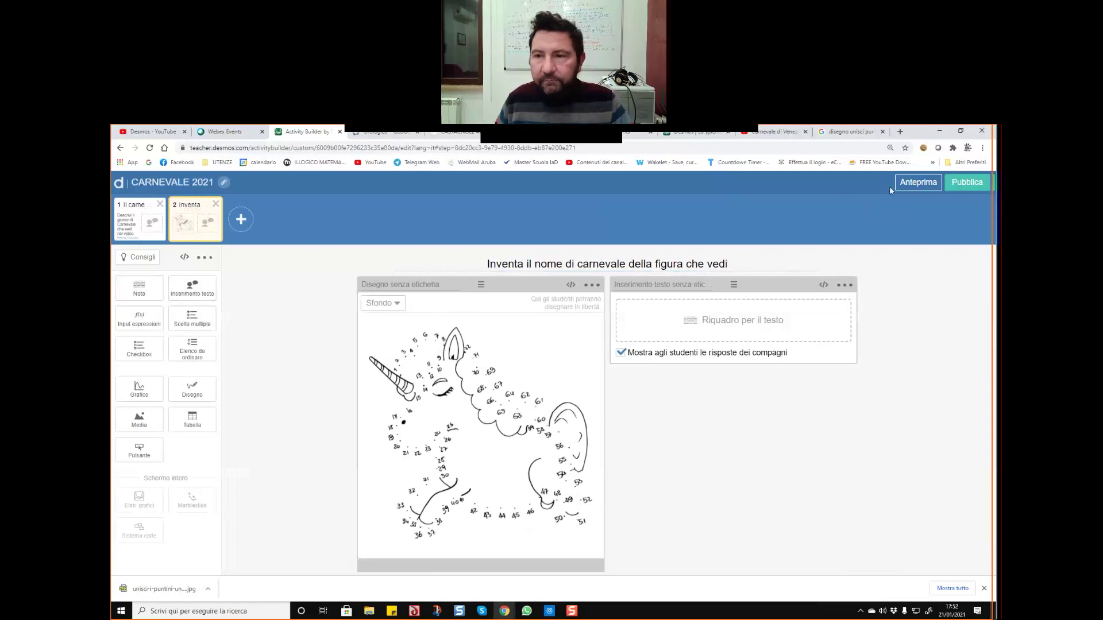
left_click(917, 182)
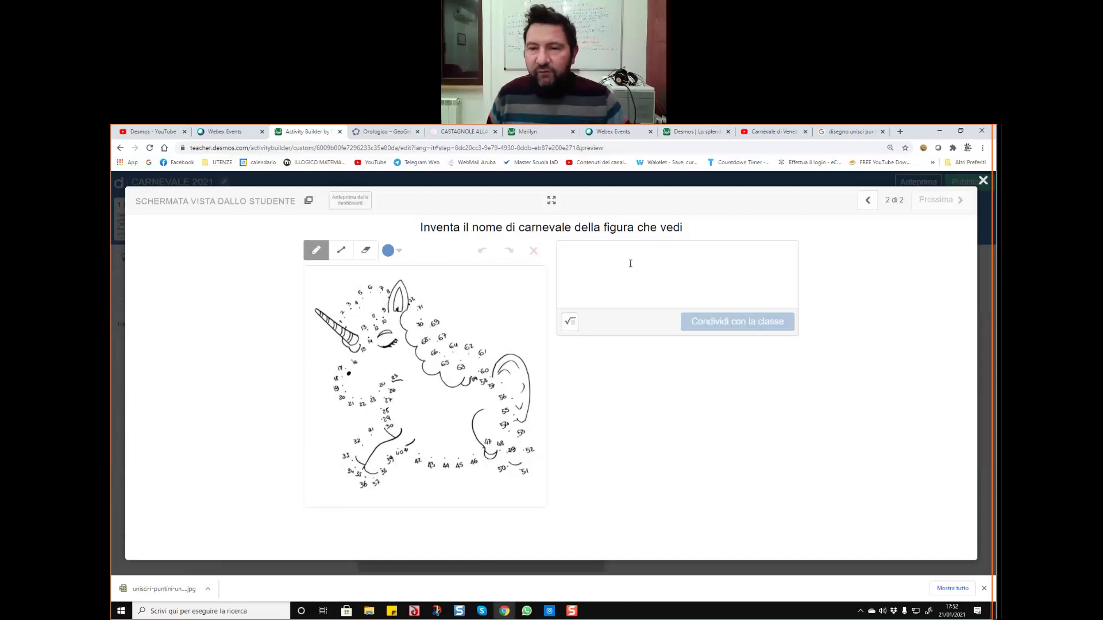
left_click(984, 182)
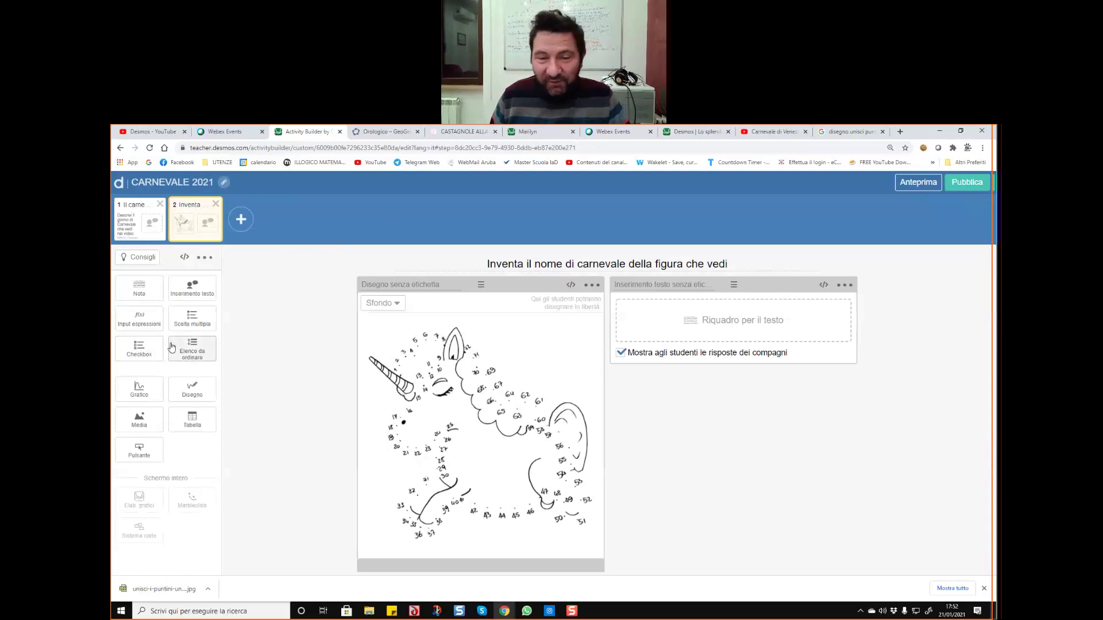
Step: Add screen 3 with a multiple-choice question and a note
left_click(242, 220)
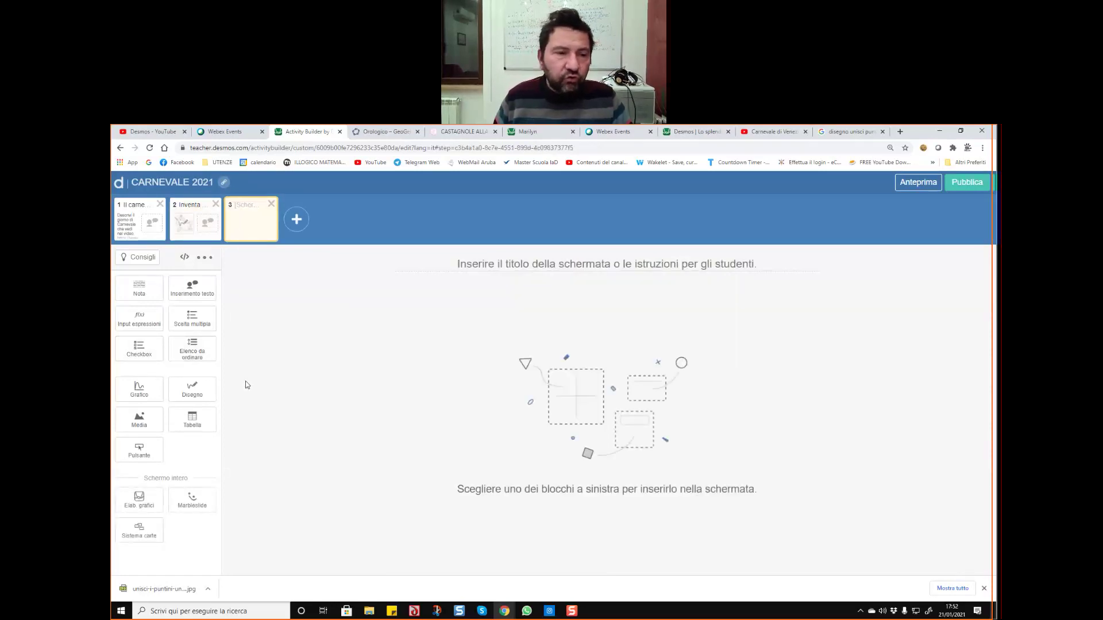
left_click(194, 322)
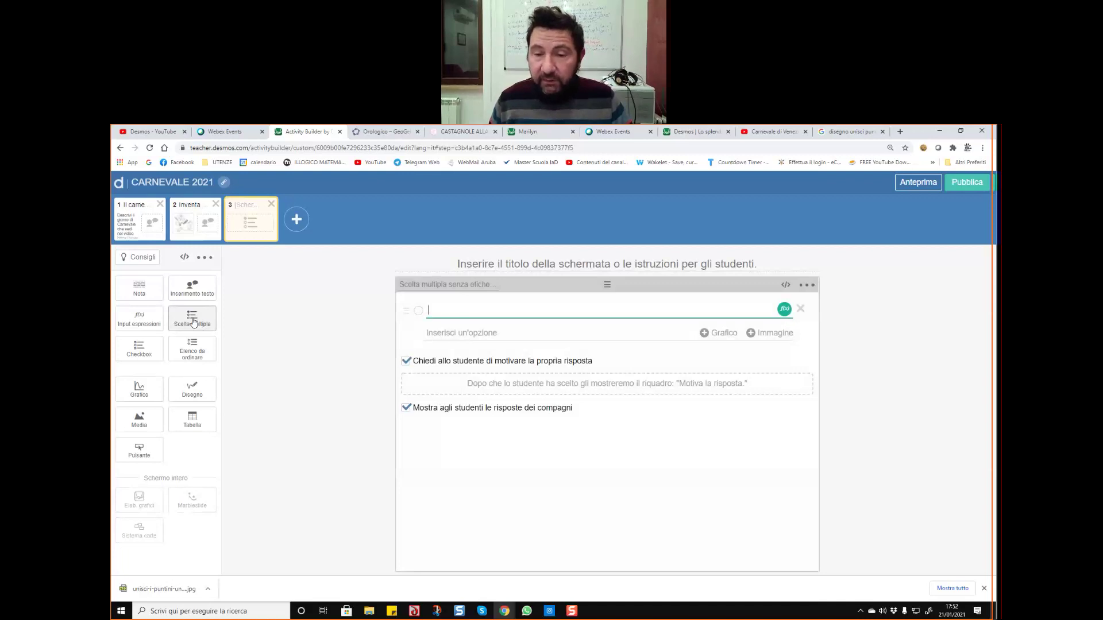
left_click(140, 295)
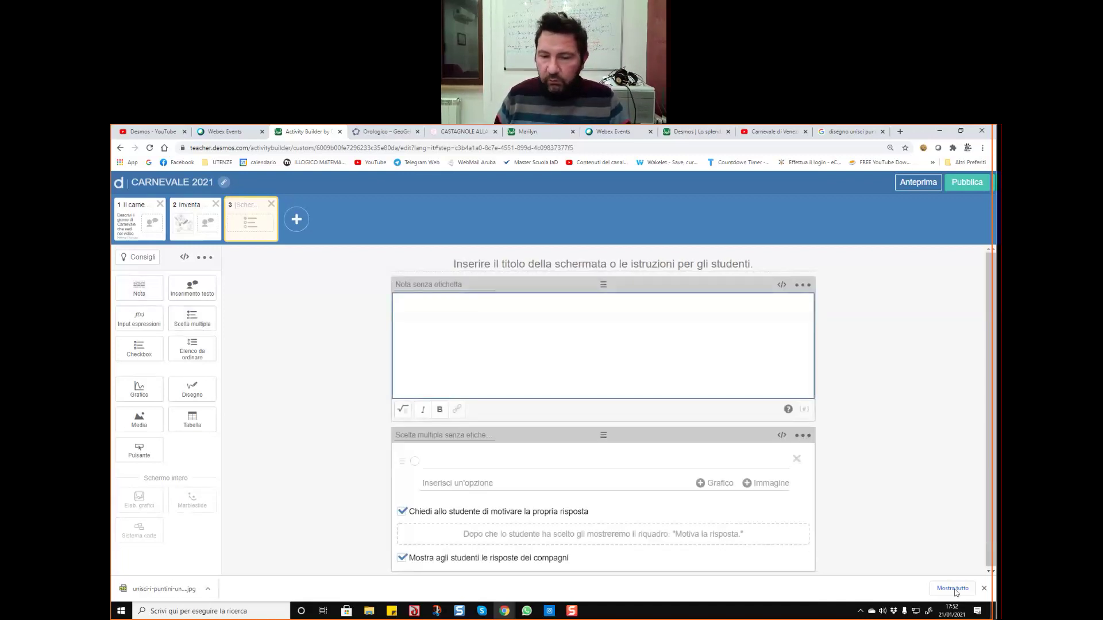
Step: Write the note: Luigi's mother buys 40 dolcetti, half to Luca, half of half to papà, rest to Luigi
type("La m")
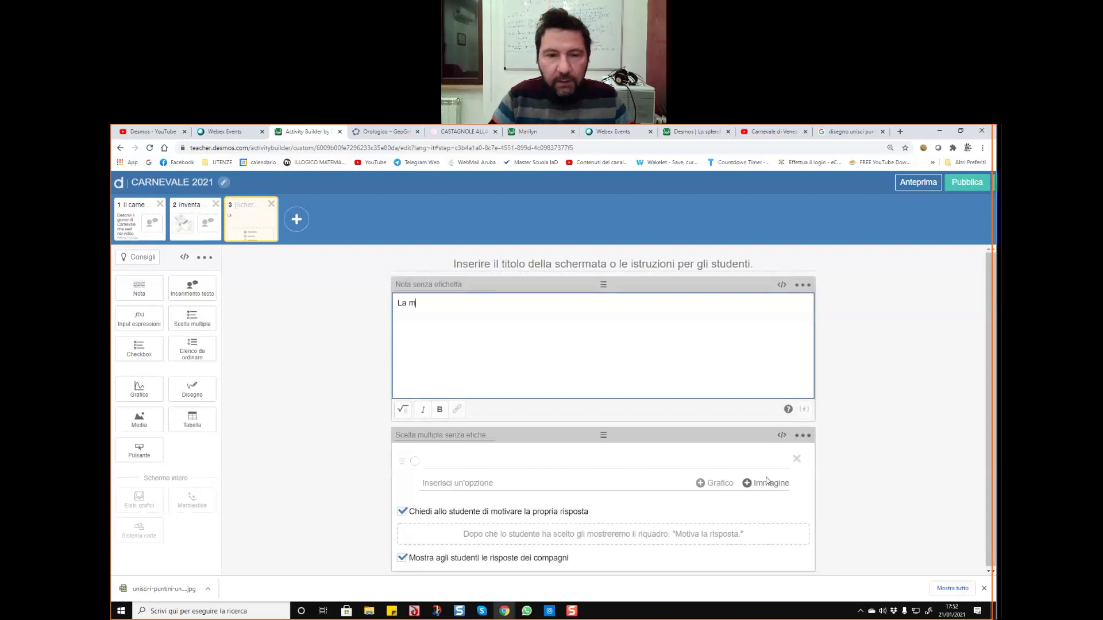
type("amma di L")
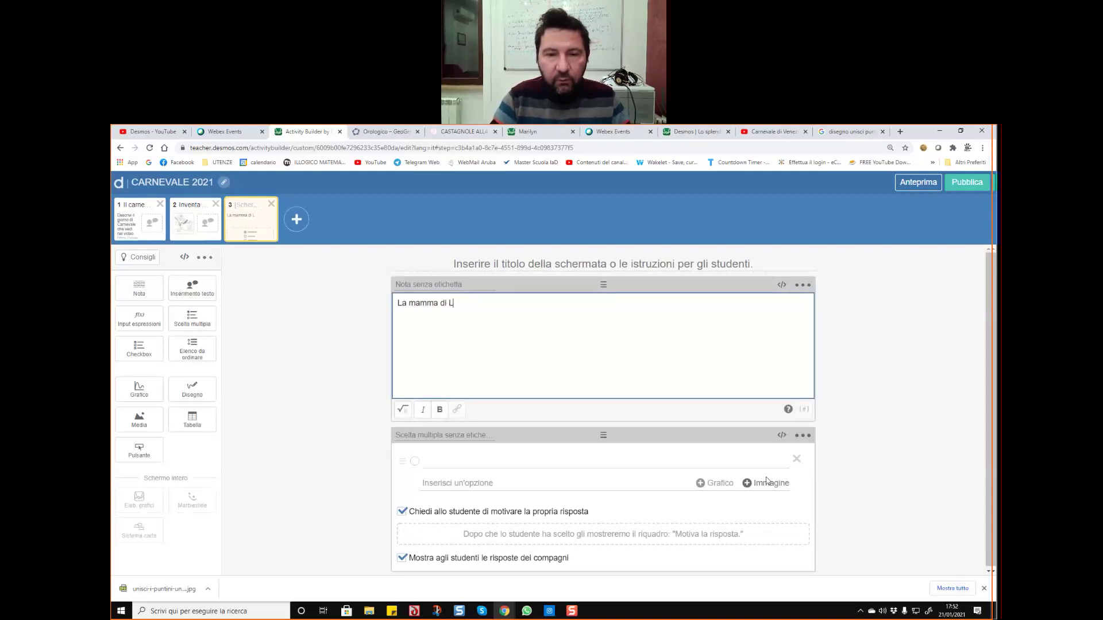
type("uigi com")
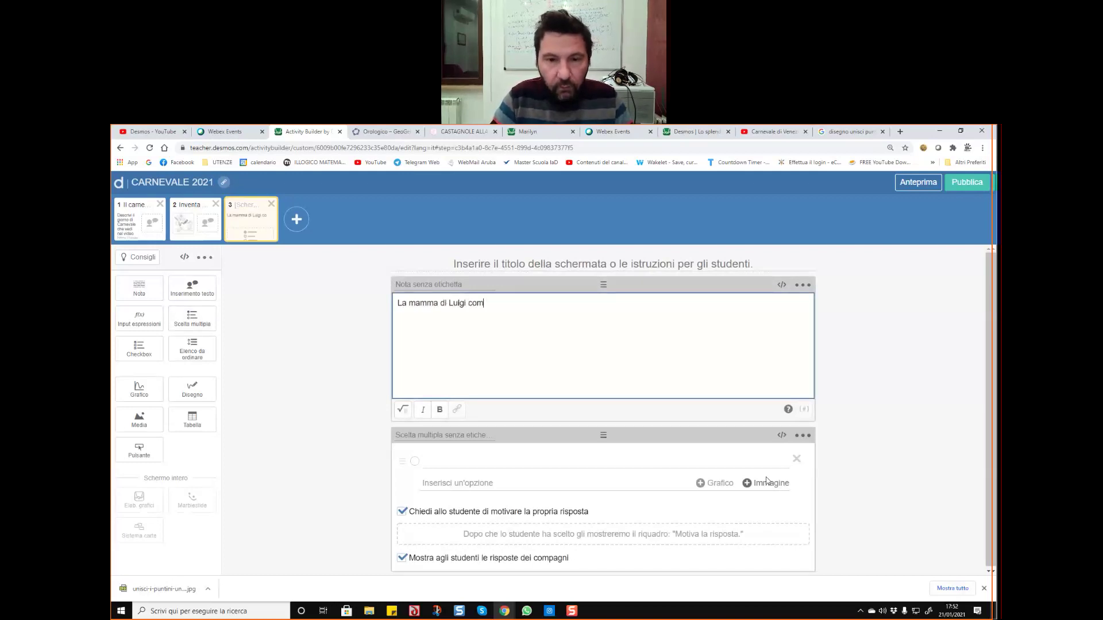
type("pra 4")
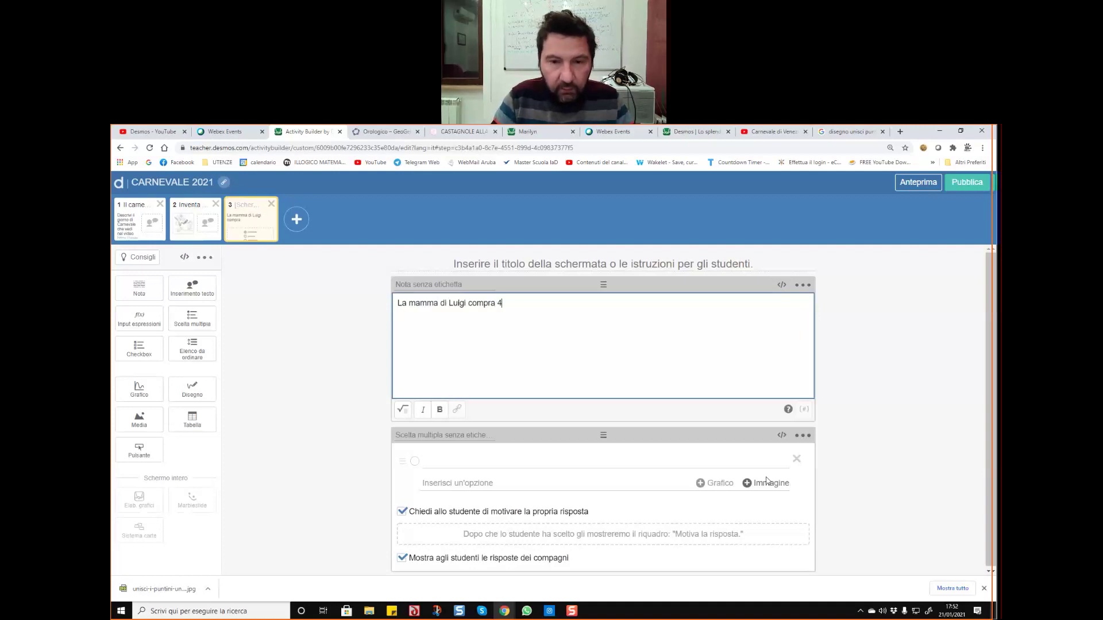
type("0 dolcetti")
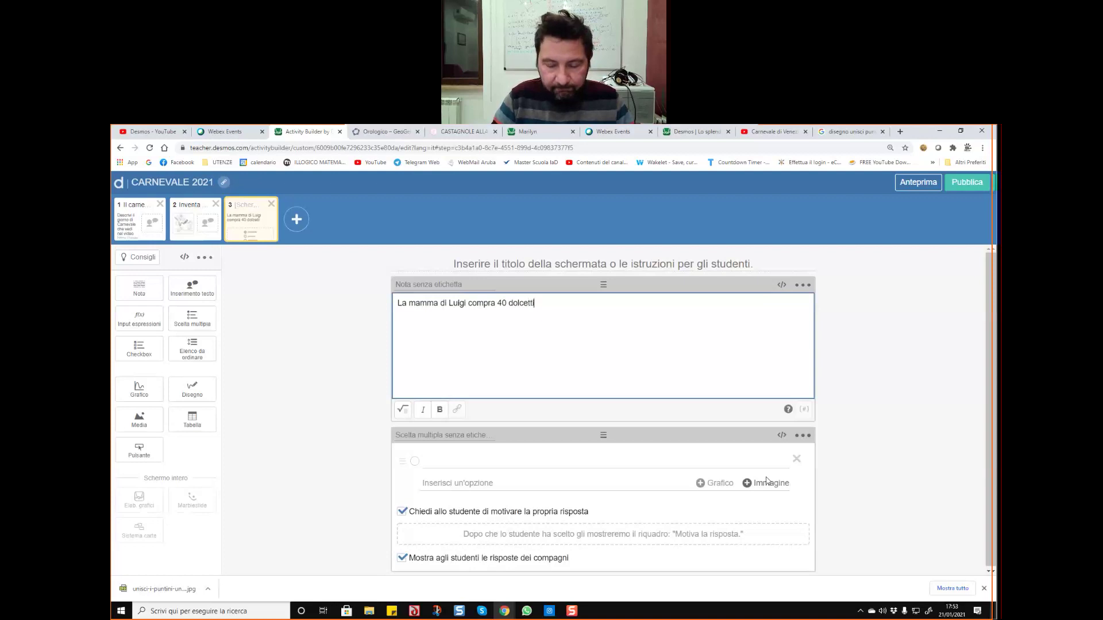
type(", ne l")
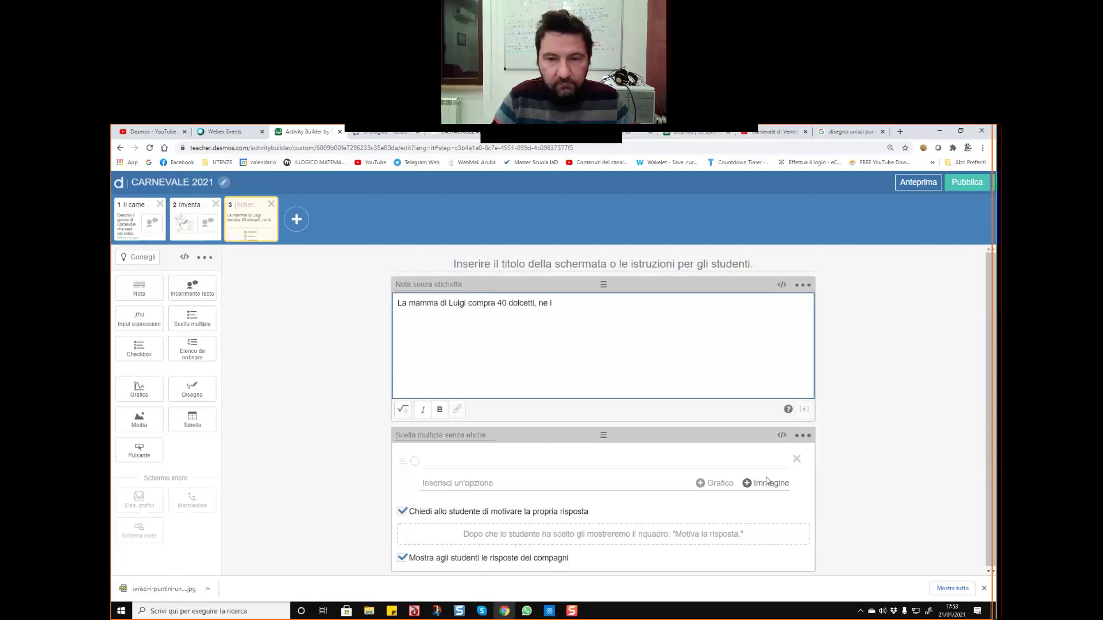
key("BackSpace")
key("BackSpace")
key("BackSpace")
type("e ")
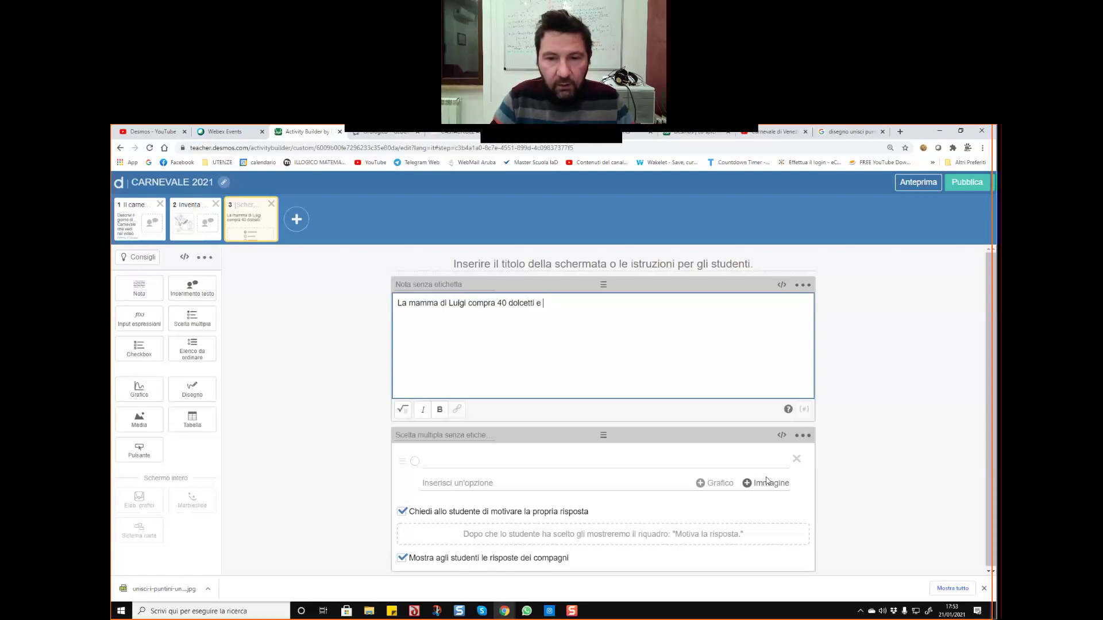
type("ne dà ")
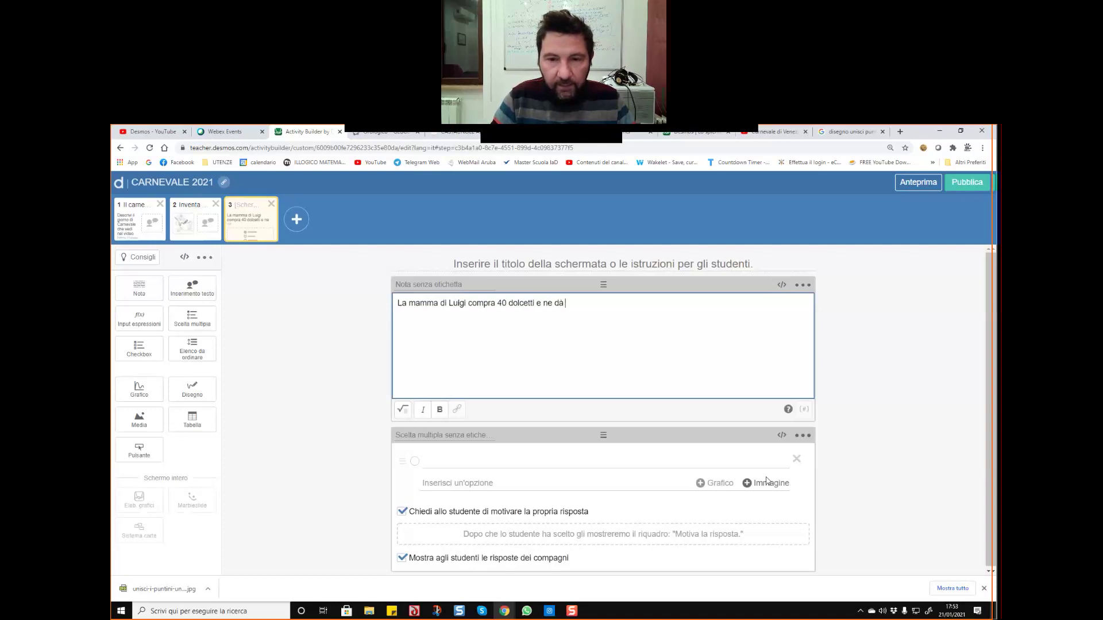
type("la metà a")
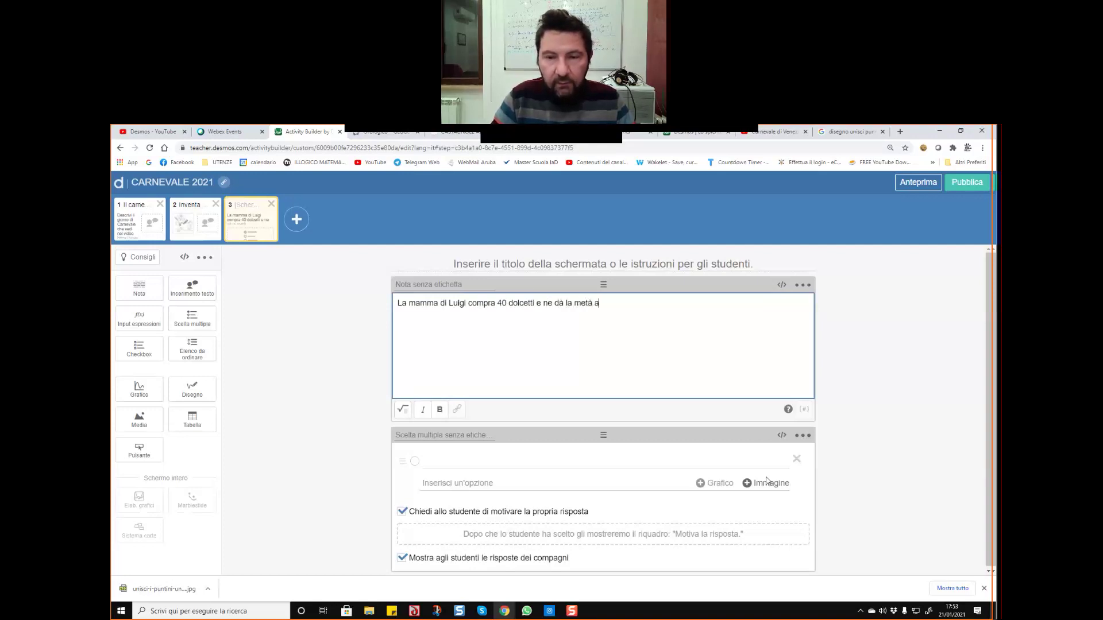
type(" Luca, la")
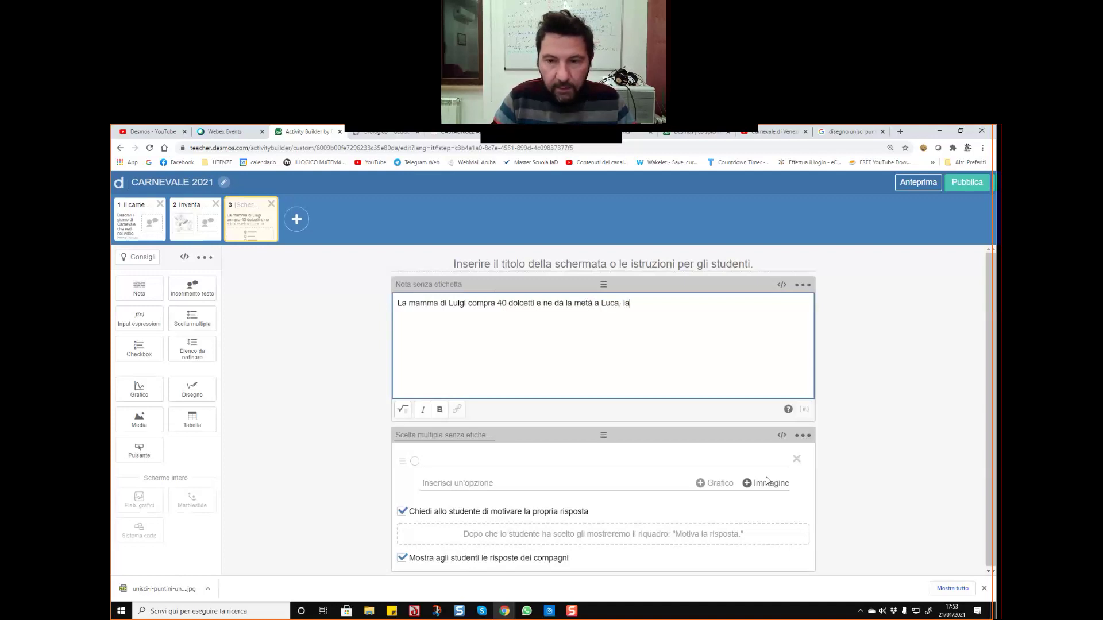
type(" metà della")
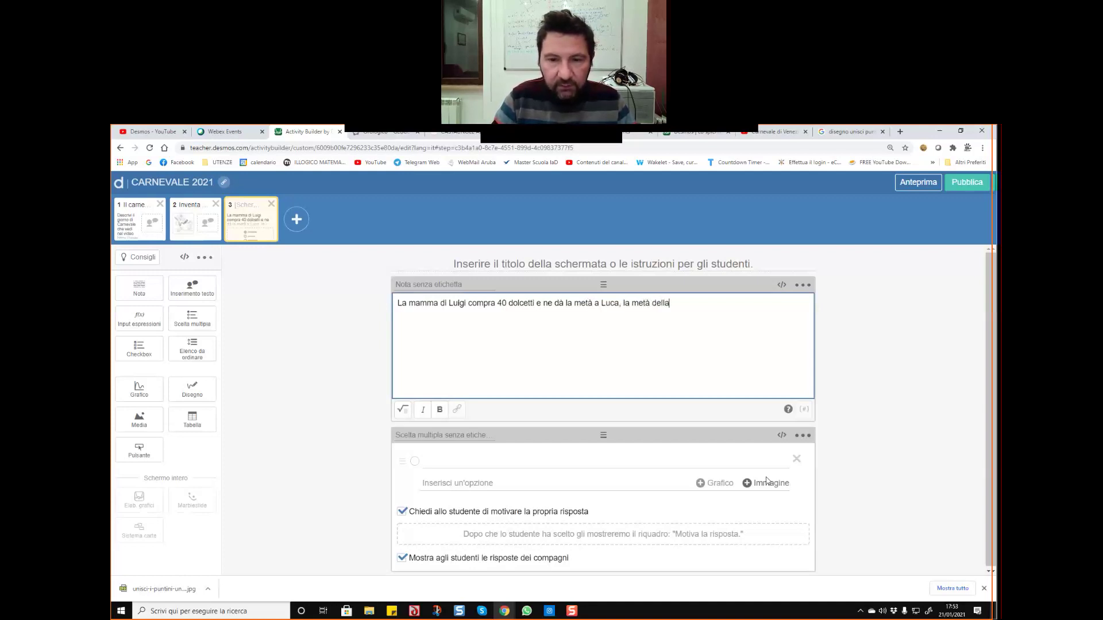
type(" metà")
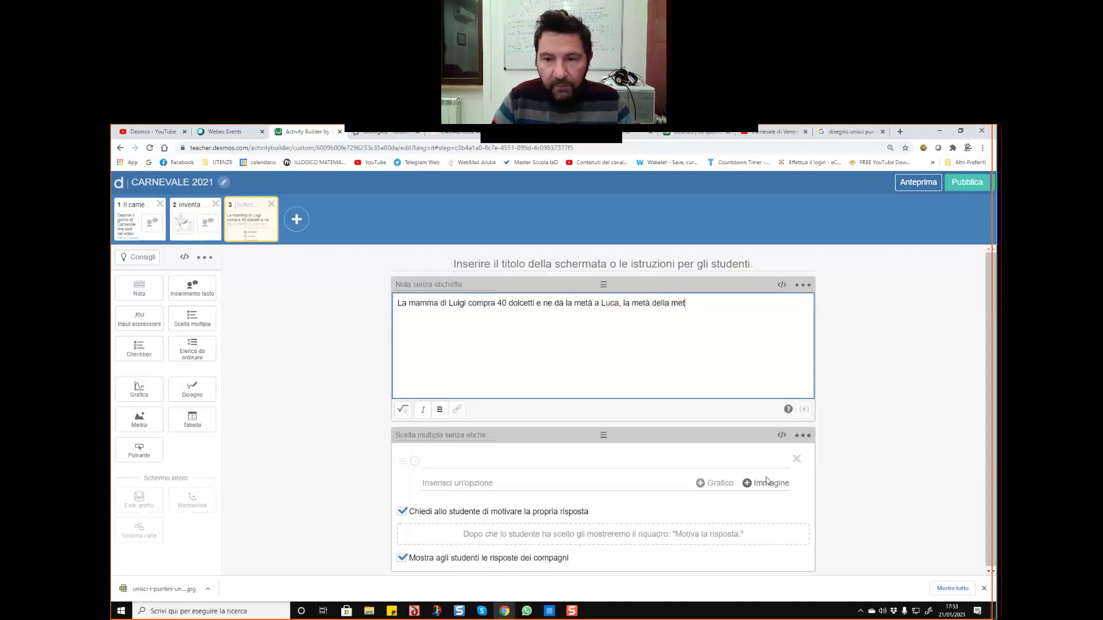
type(" al pa")
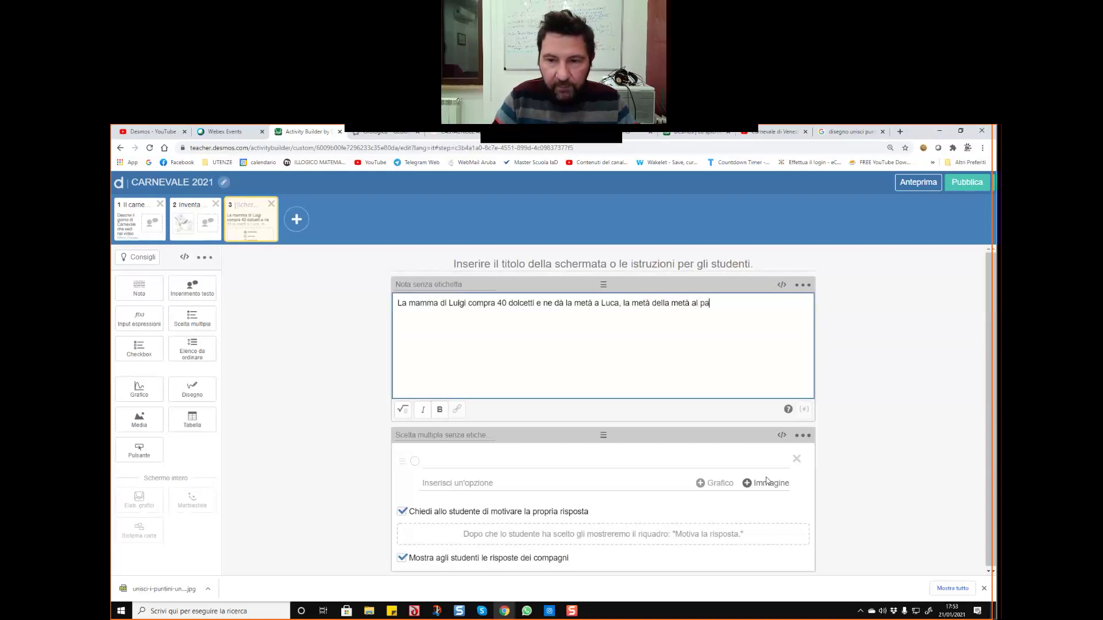
type("pà")
key("BackSpace")
type("ù ed")
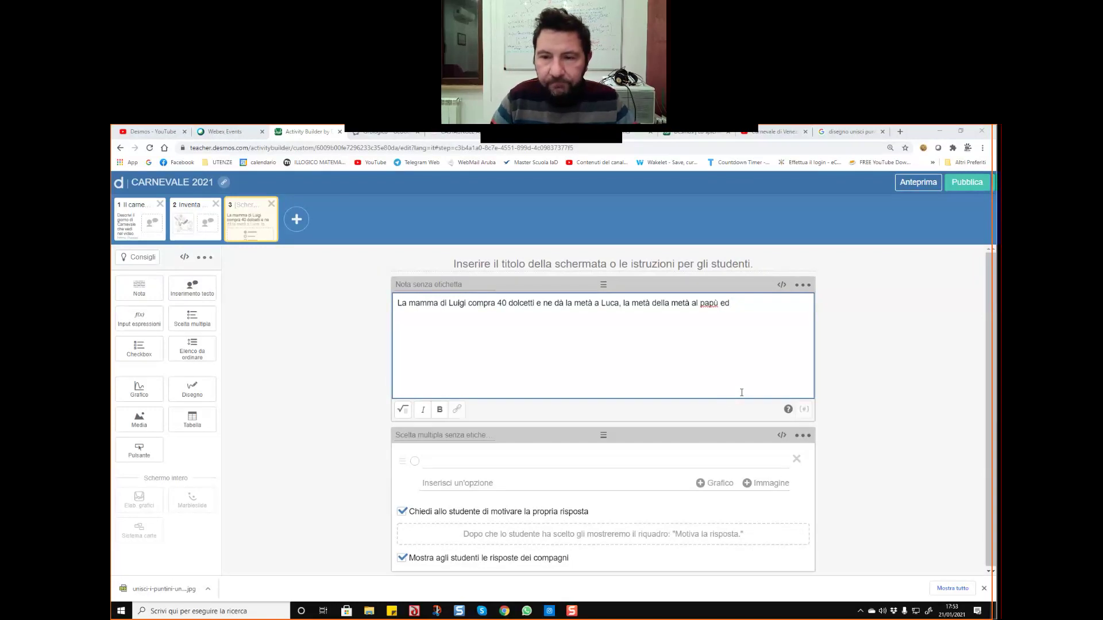
left_click_drag(713, 310, 776, 302)
type("à")
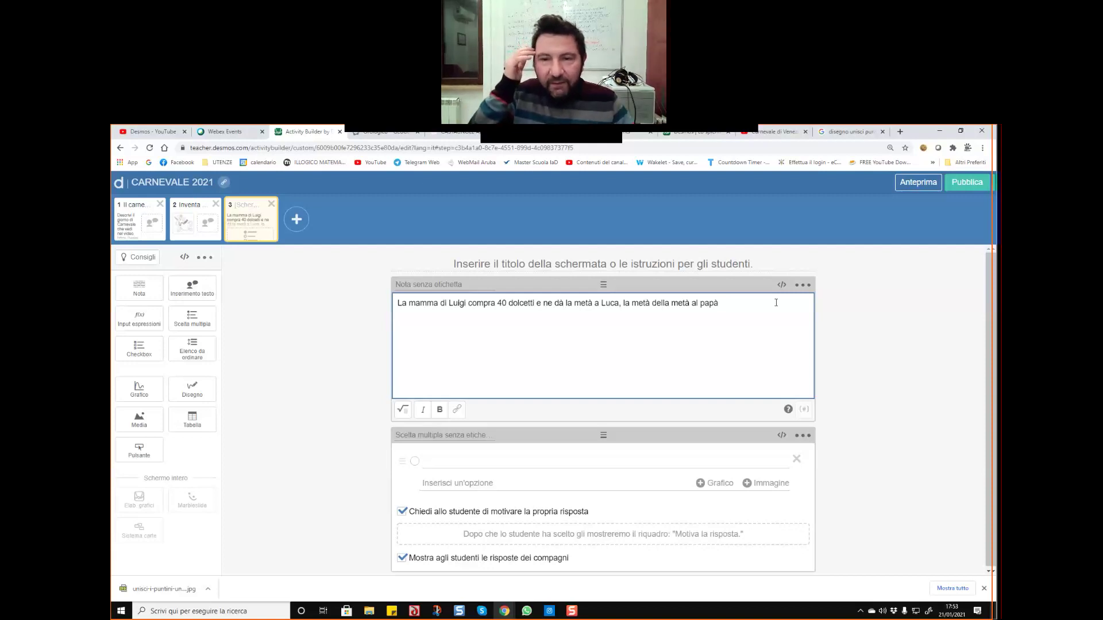
type("ed il resto a L")
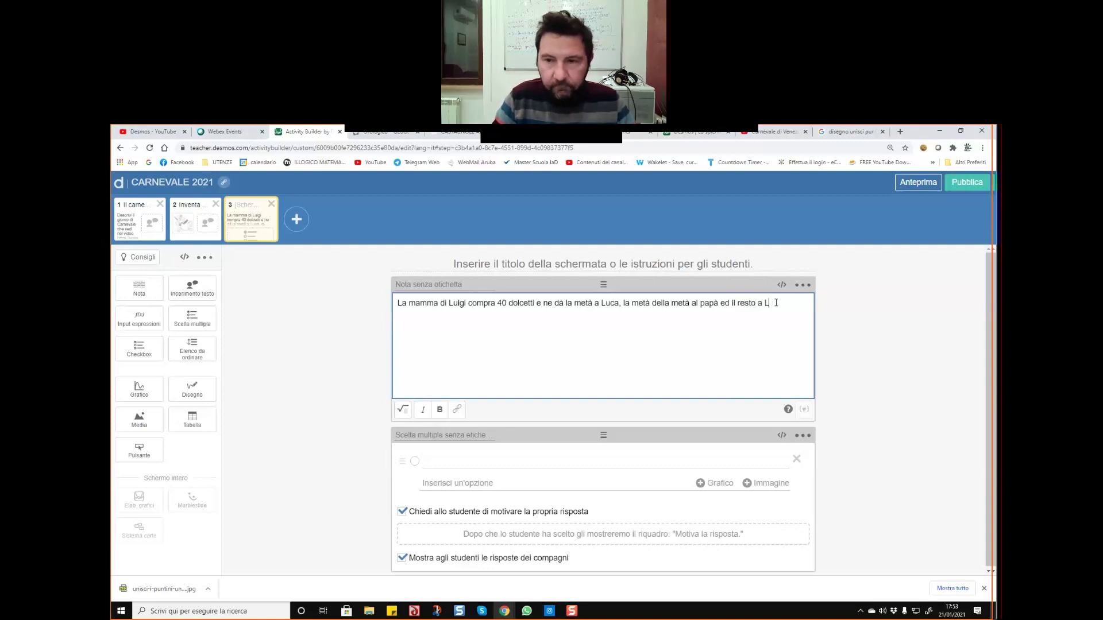
type("UIGI.")
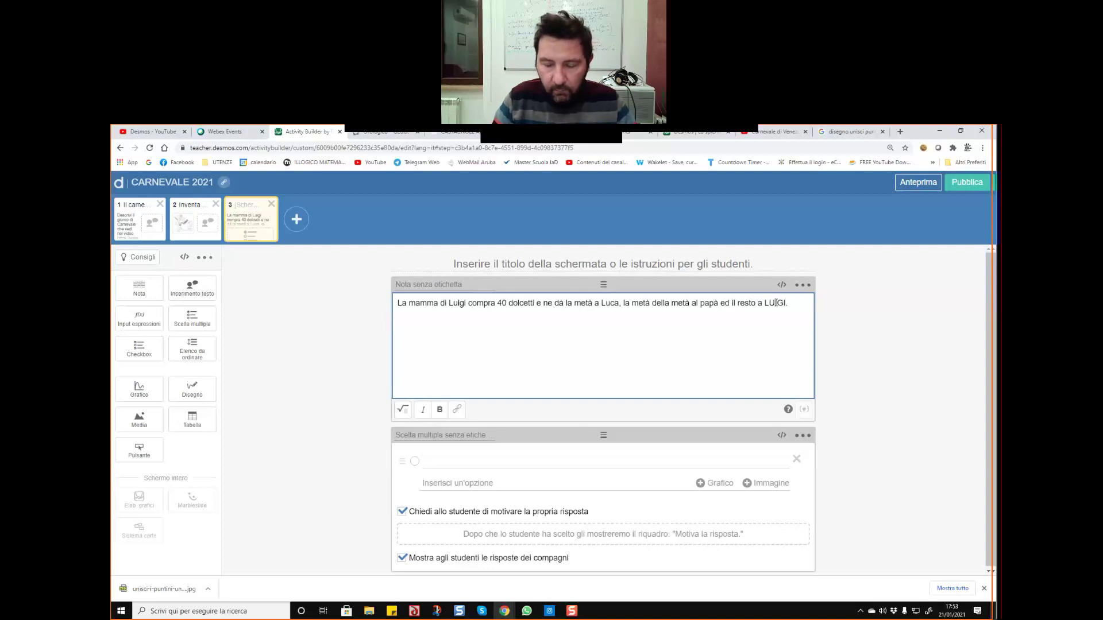
type("Quan")
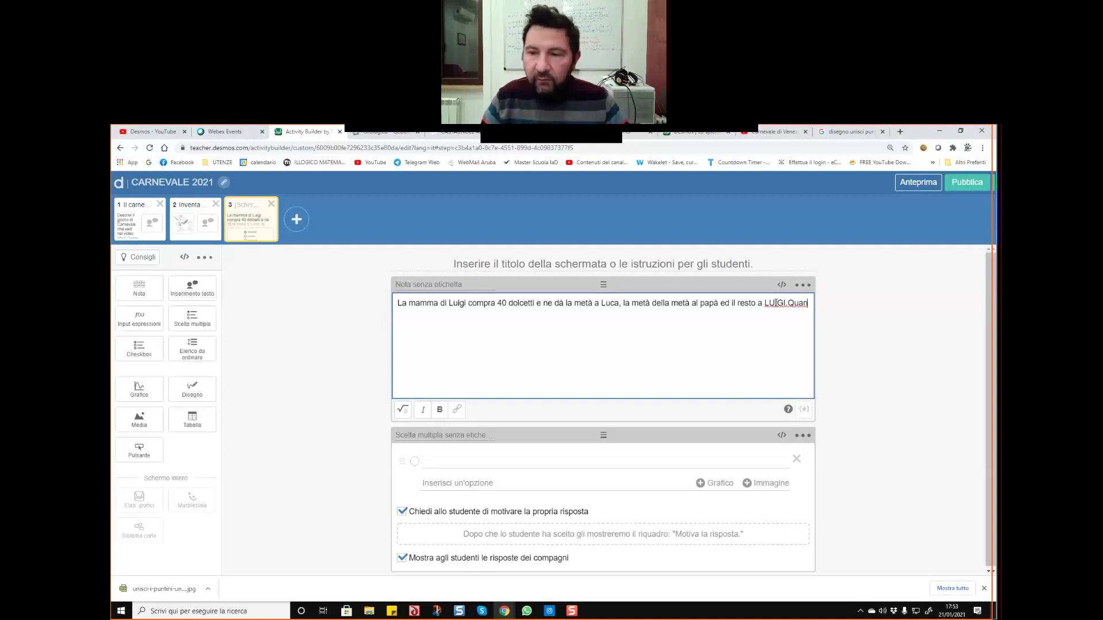
key("BackSpace")
key("BackSpace")
key("BackSpace")
key("BackSpace")
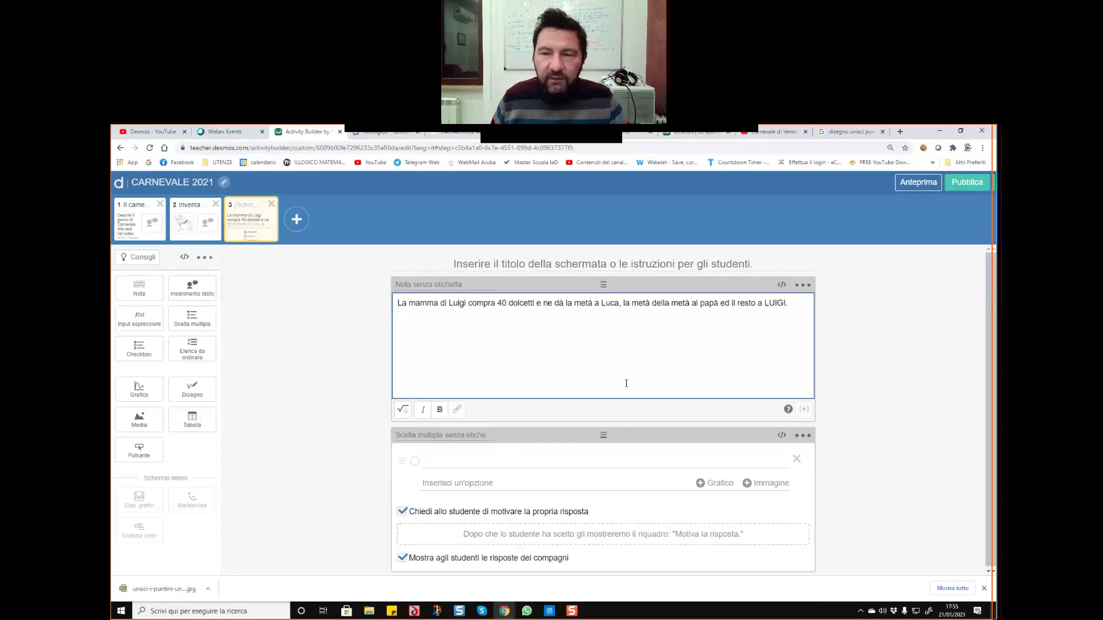
Step: Finish the note with the question 'Quante ne ha Luigi?'
type("Quand")
key("BackSpace")
key("BackSpace")
key("BackSpace")
key("BackSpace")
key("BackSpace")
type("Quante ne ha ")
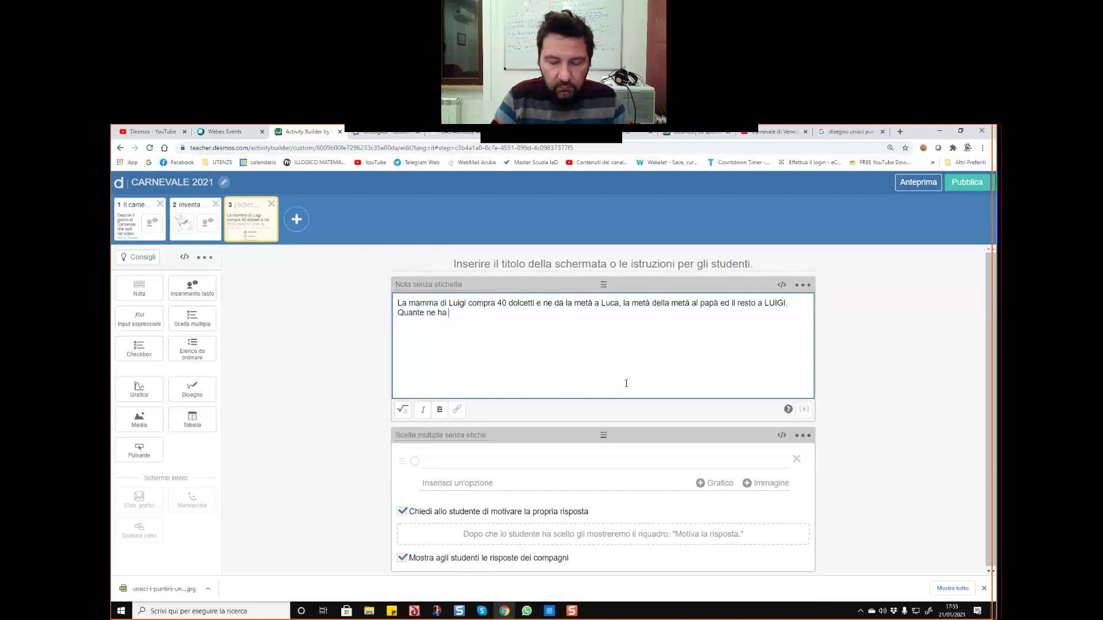
type("Luigi?")
Step: Give the multiple-choice question the options 10, 5, 1 and 7, marking 10 correct
left_click(467, 462)
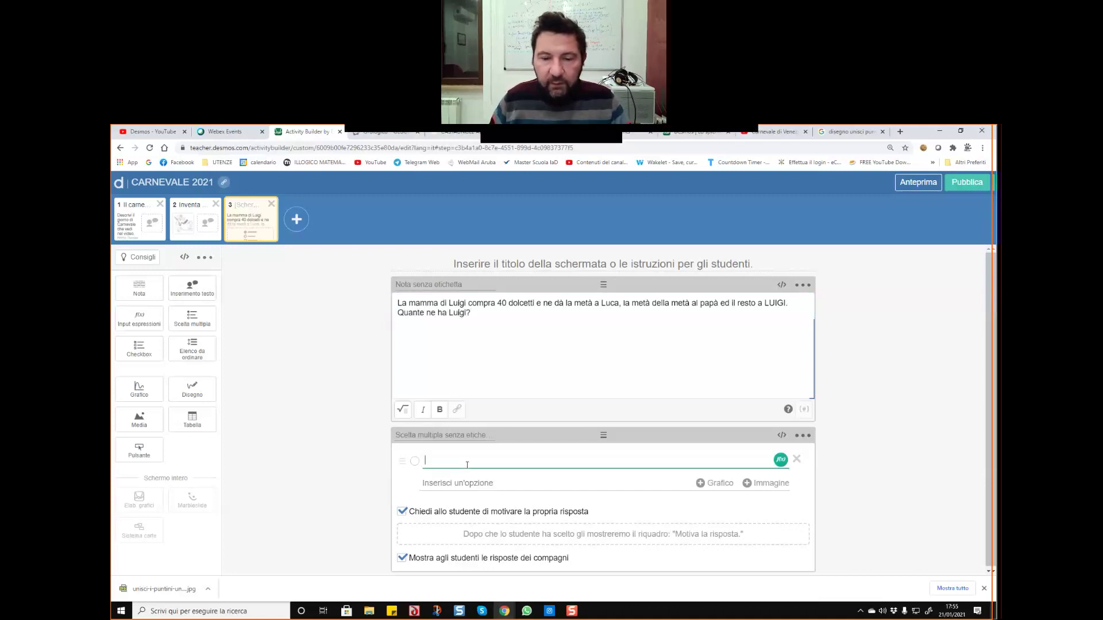
type("10")
left_click(445, 476)
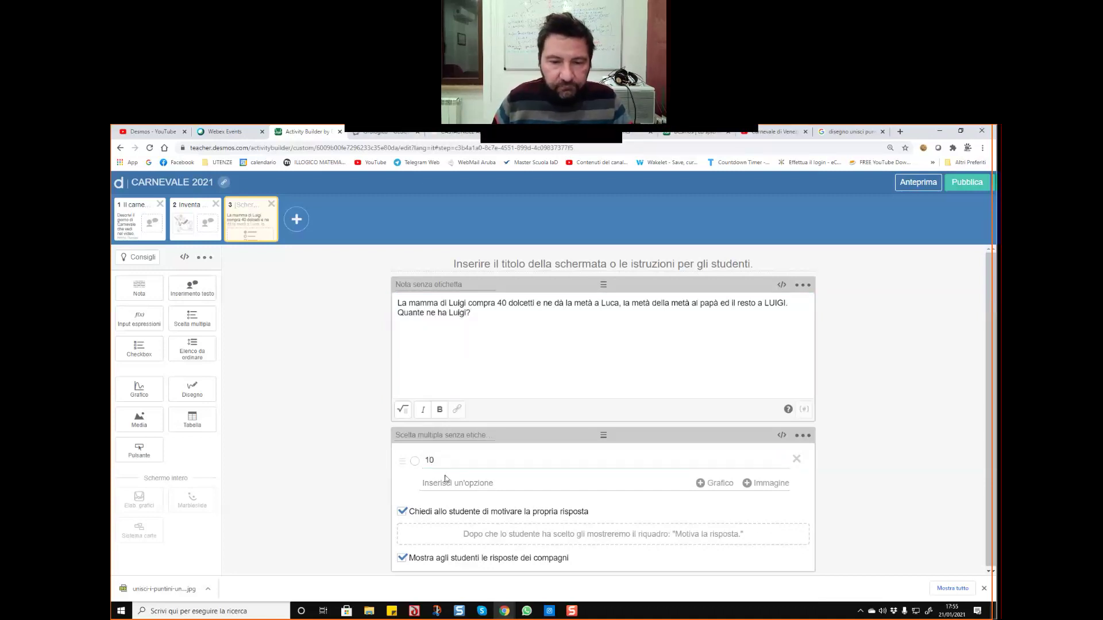
left_click(456, 483)
type("5")
left_click(457, 507)
type("1")
left_click(458, 528)
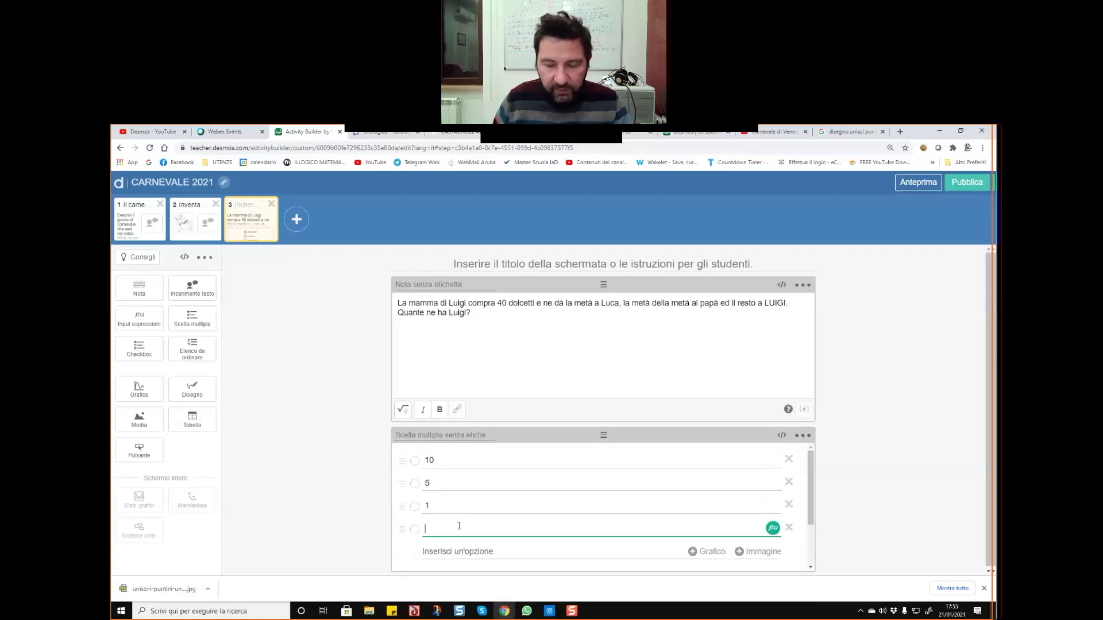
type("7")
scroll(460, 500, "down", 2)
scroll(496, 508, "up", 1)
scroll(635, 460, "up", 1)
left_click(415, 460)
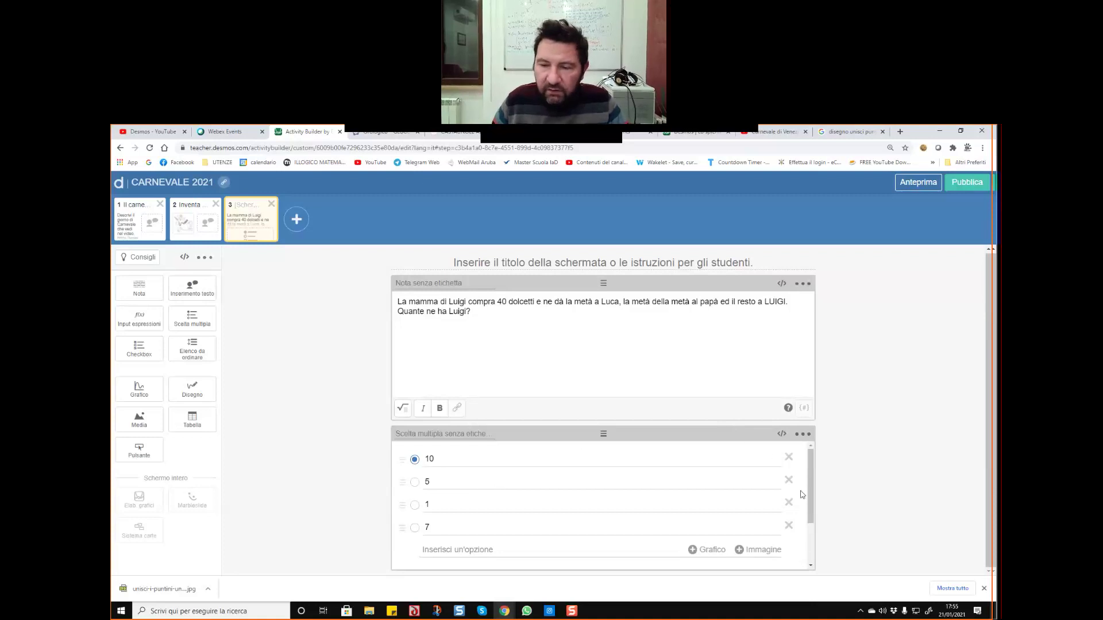
scroll(810, 493, "down", 2)
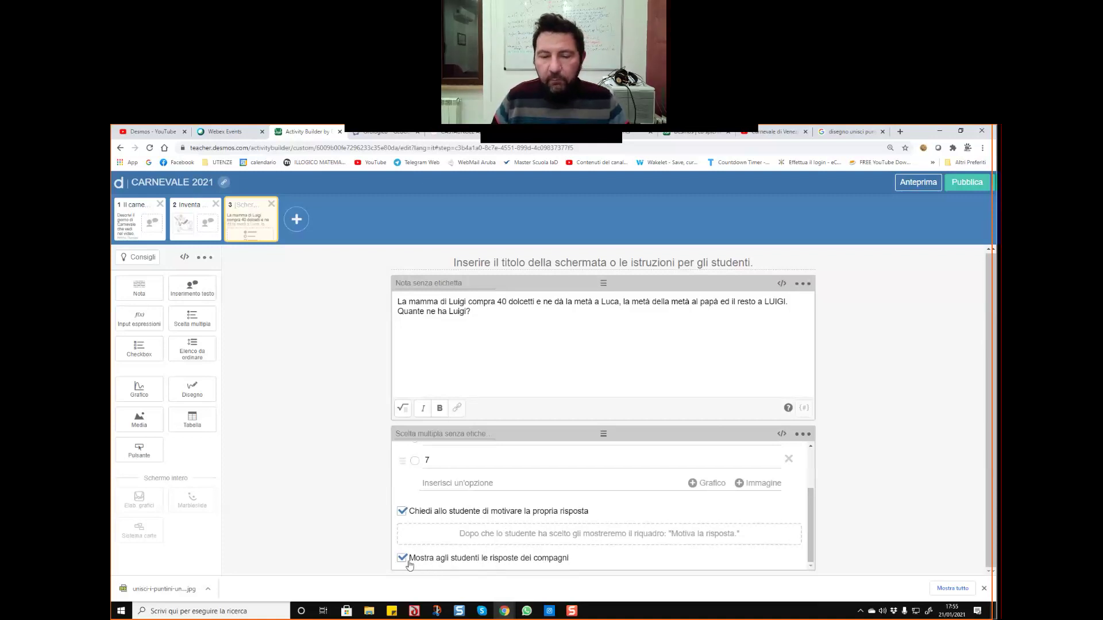
Step: Test the student preview by answering 5, then 10, with a typed justification
left_click(912, 181)
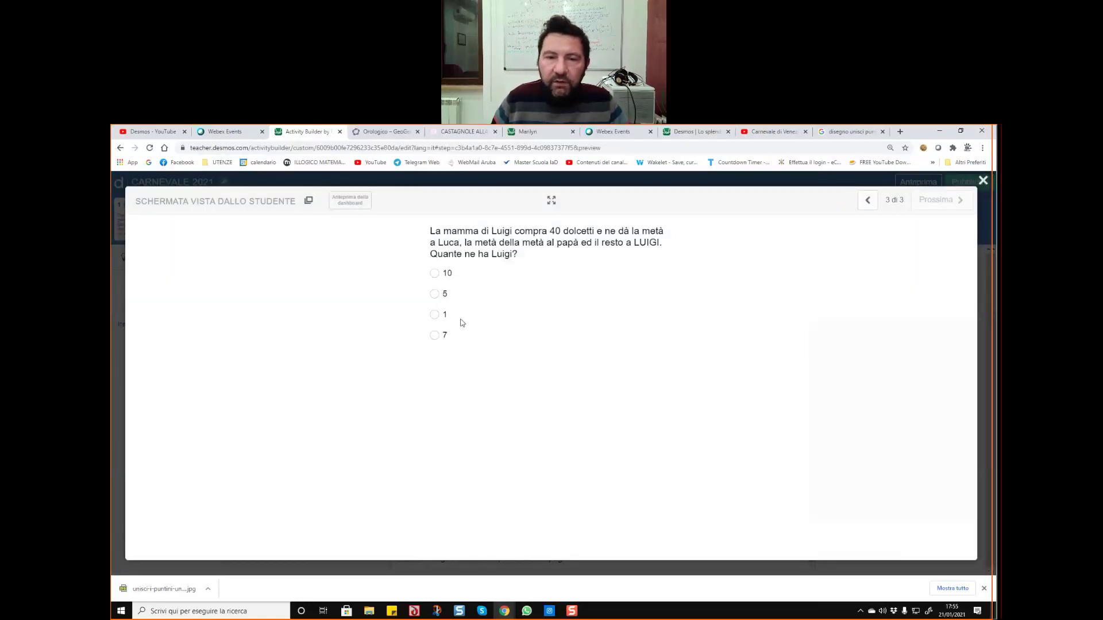
left_click(443, 296)
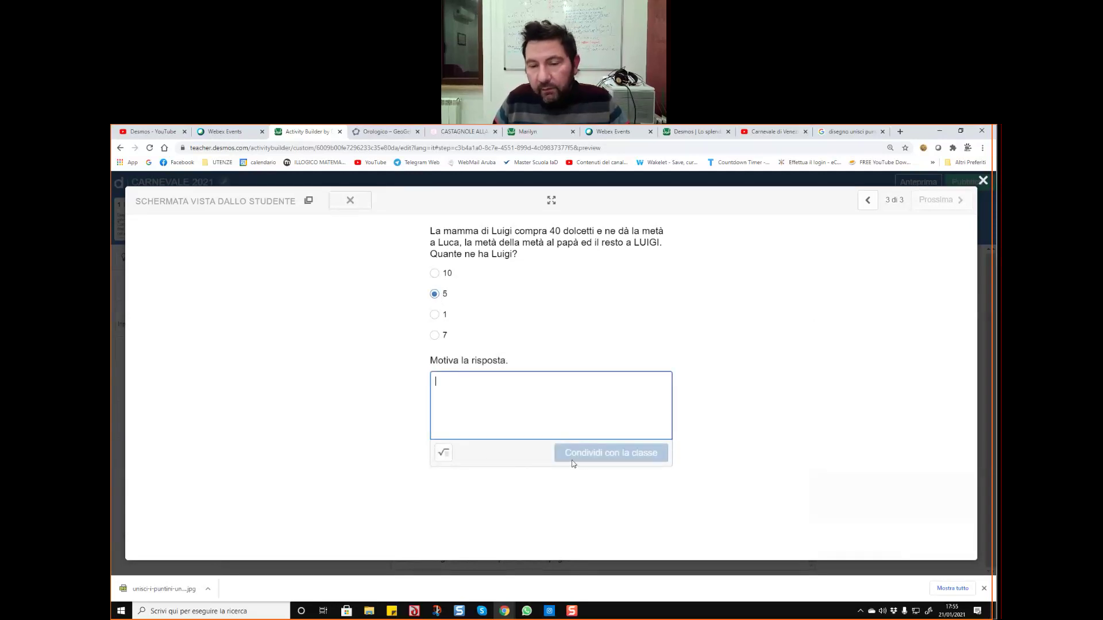
type("dwqdwqw")
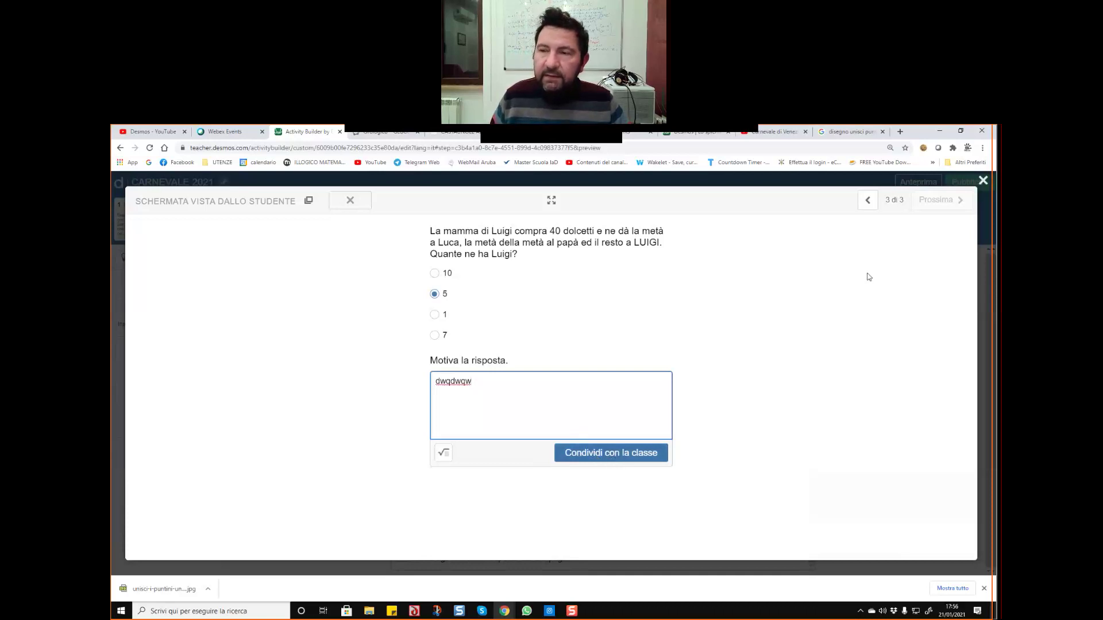
left_click(969, 184)
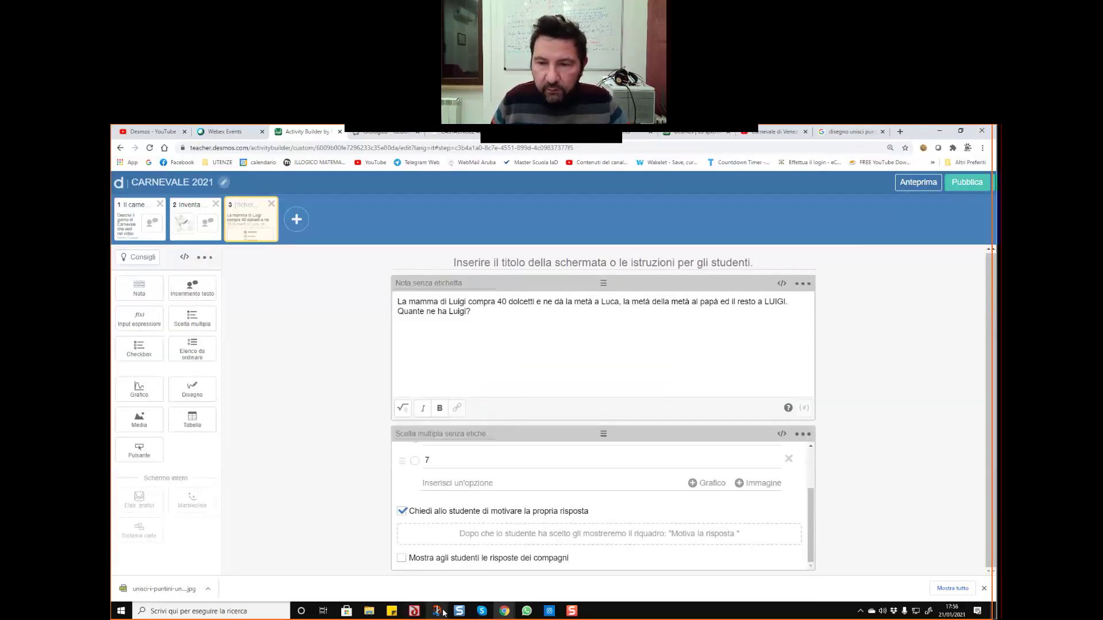
left_click(903, 184)
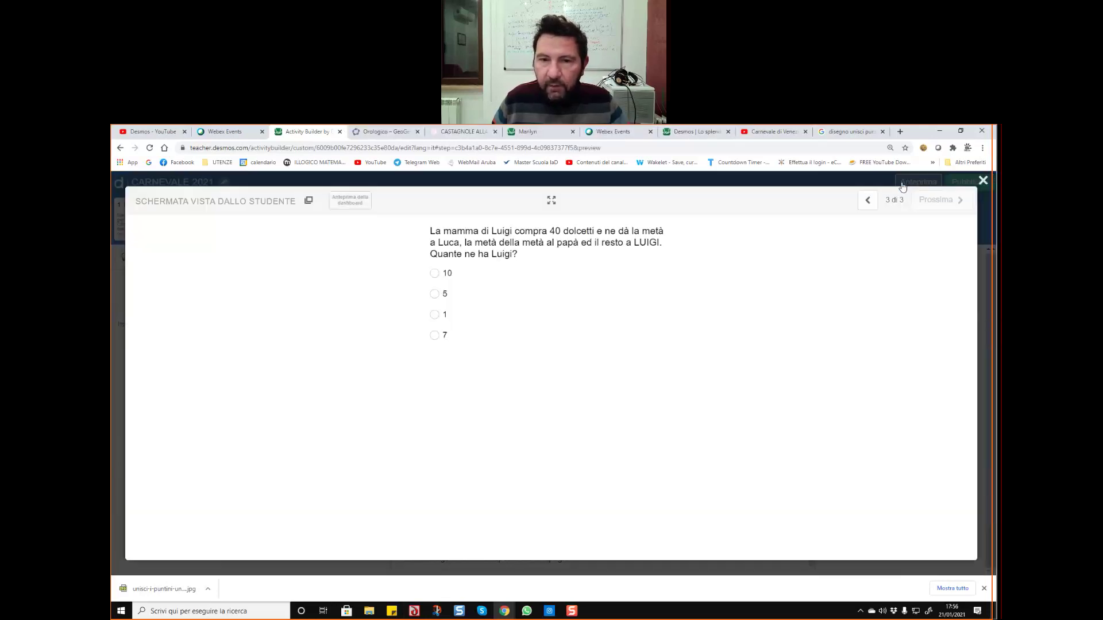
left_click(434, 273)
type("dqwdqdwq")
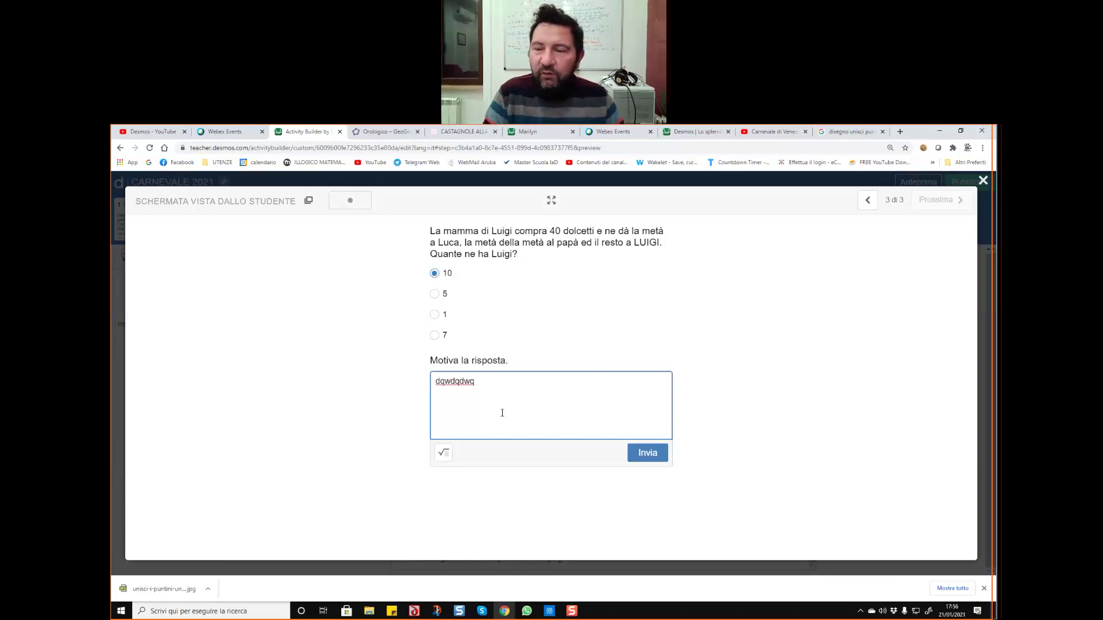
left_click(983, 180)
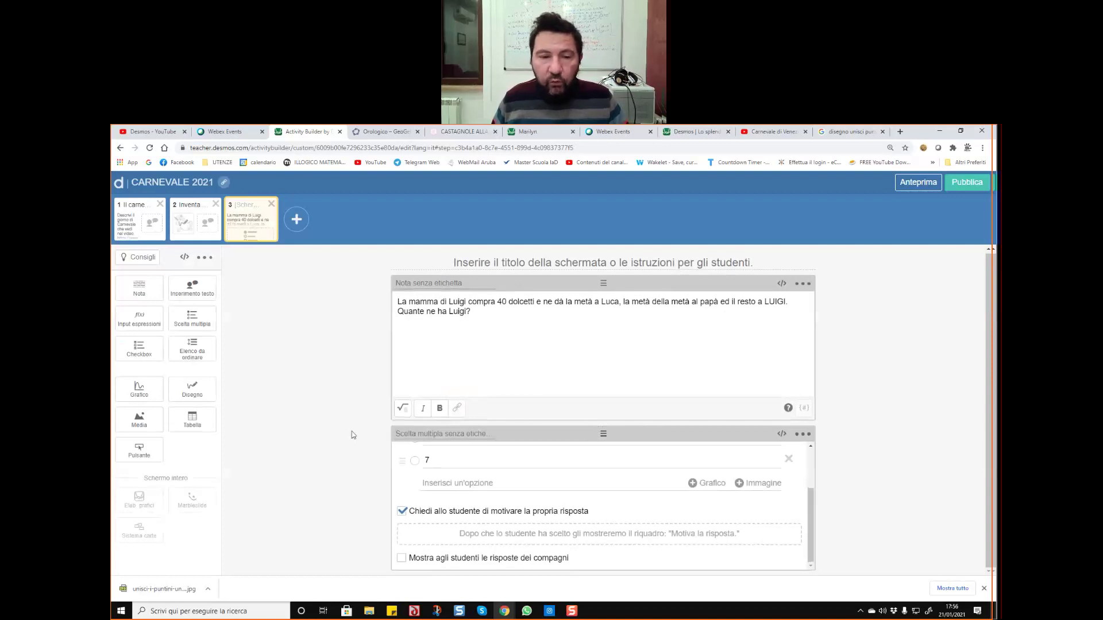
Step: Add a second multiple-choice question to screen 3, abandoning an image upload
left_click(192, 319)
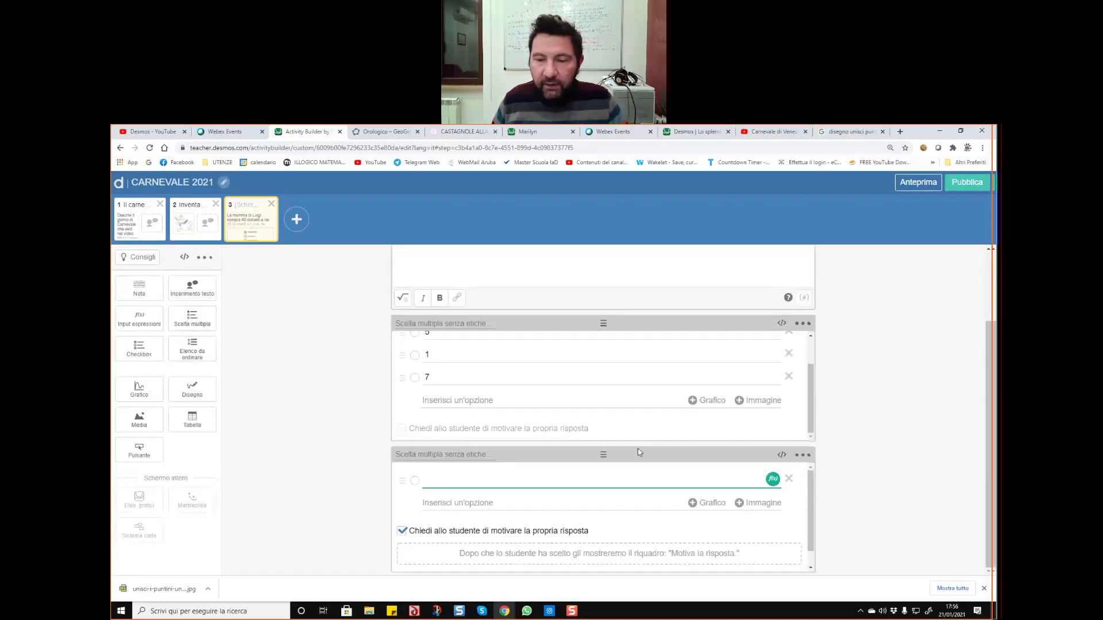
scroll(423, 351, "up", 1)
scroll(423, 350, "down", 1)
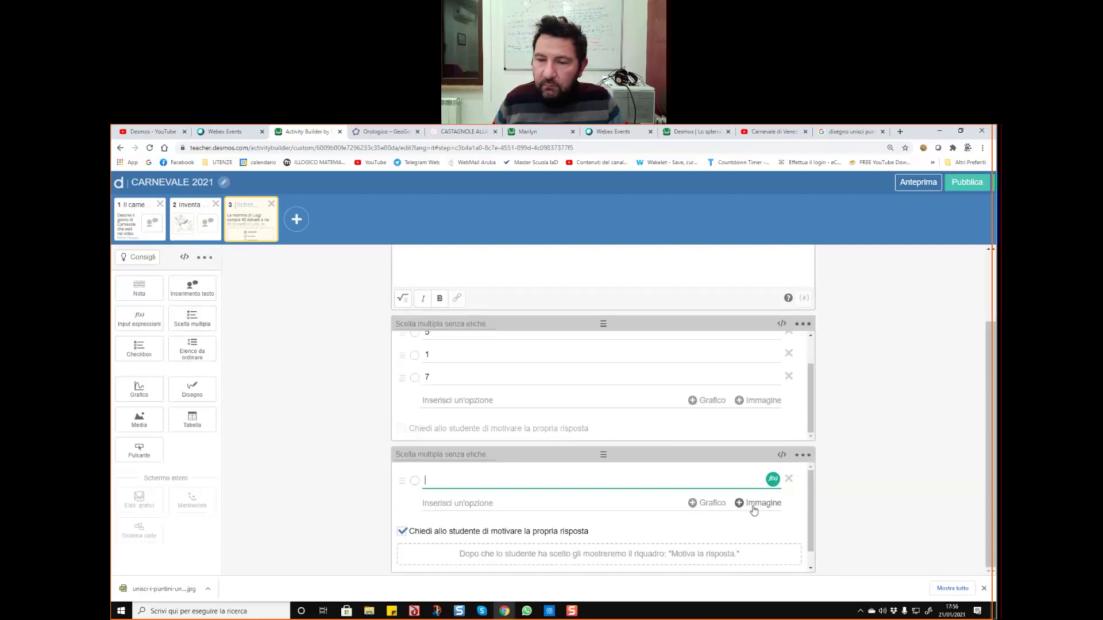
left_click(752, 503)
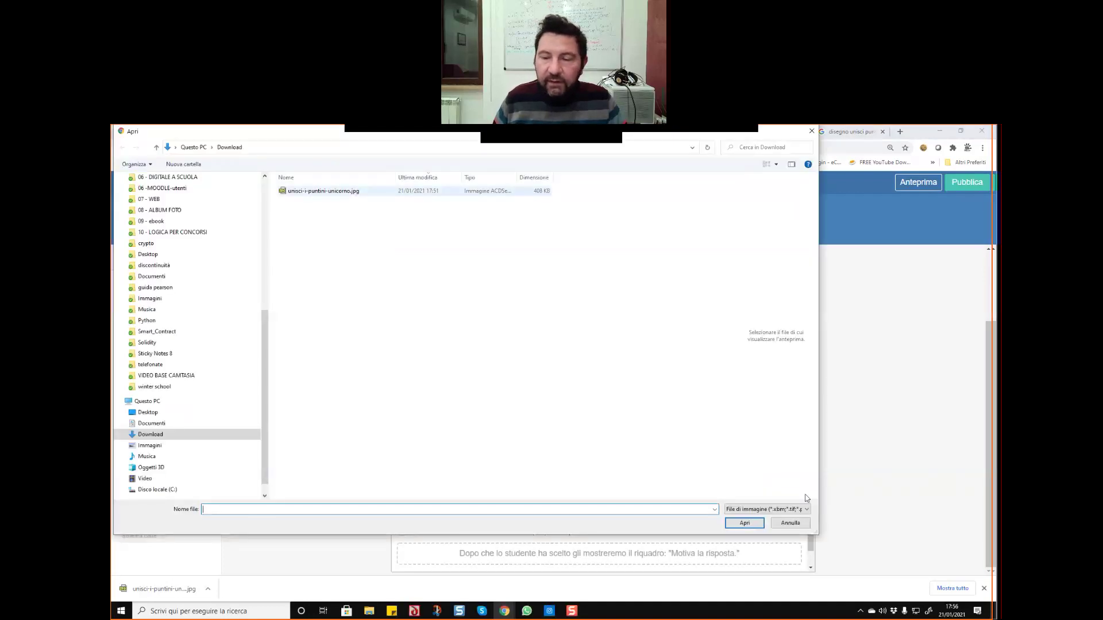
left_click(790, 524)
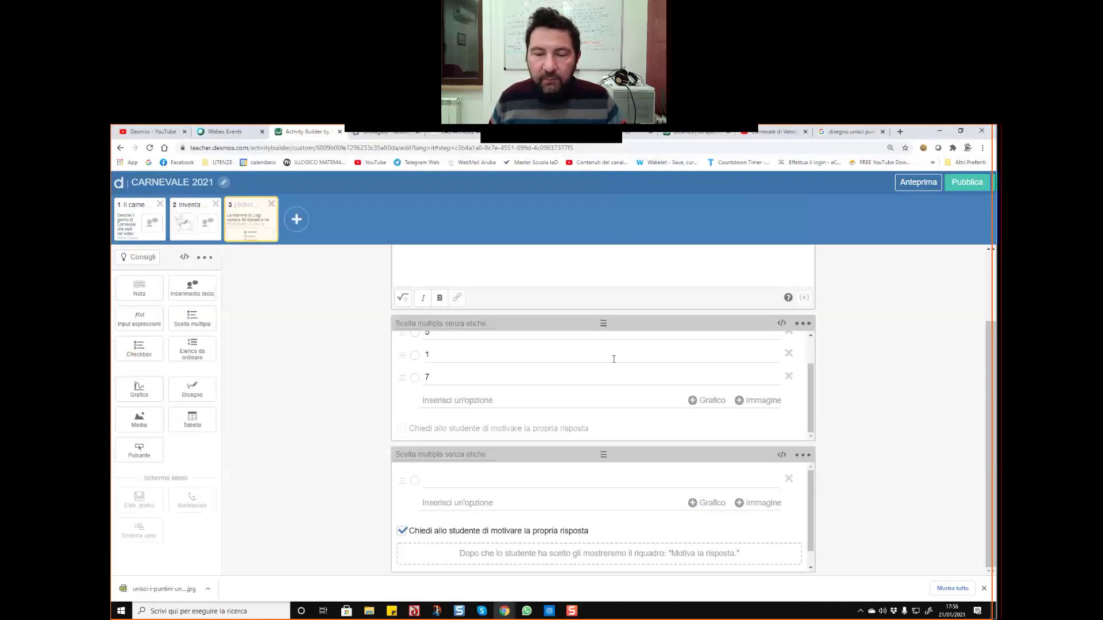
Step: Add the line 'Il dolcetto si chiama frappa, individualo.' below the Luigi question
scroll(524, 460, "up", 2)
left_click(553, 341)
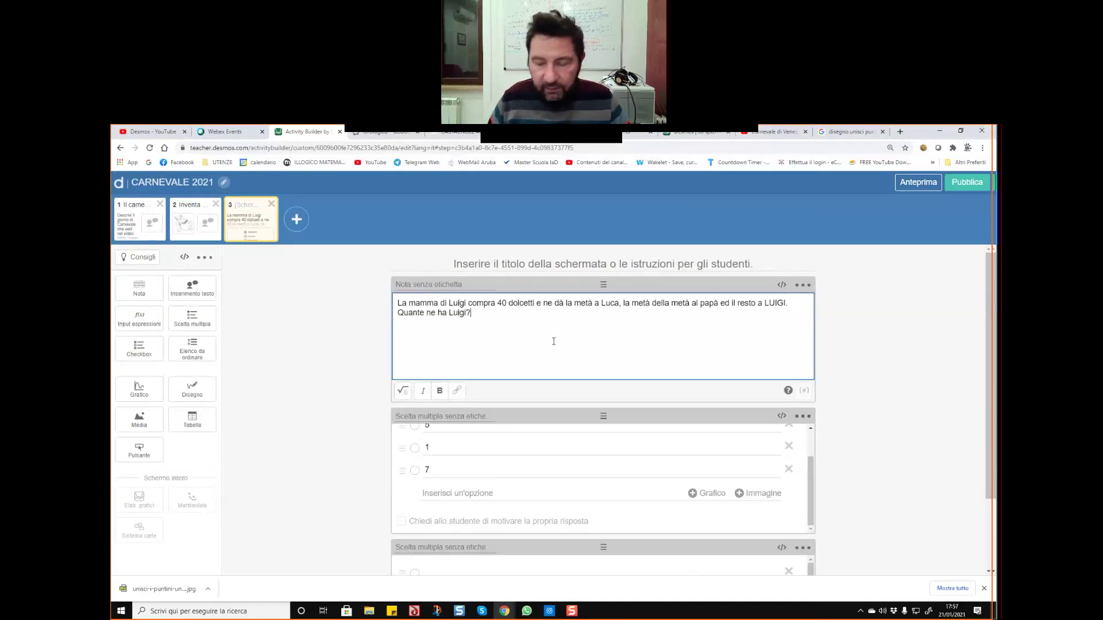
type("nser")
key("BackSpace")
key("BackSpace")
key("BackSpace")
key("BackSpace")
key("BackSpace")
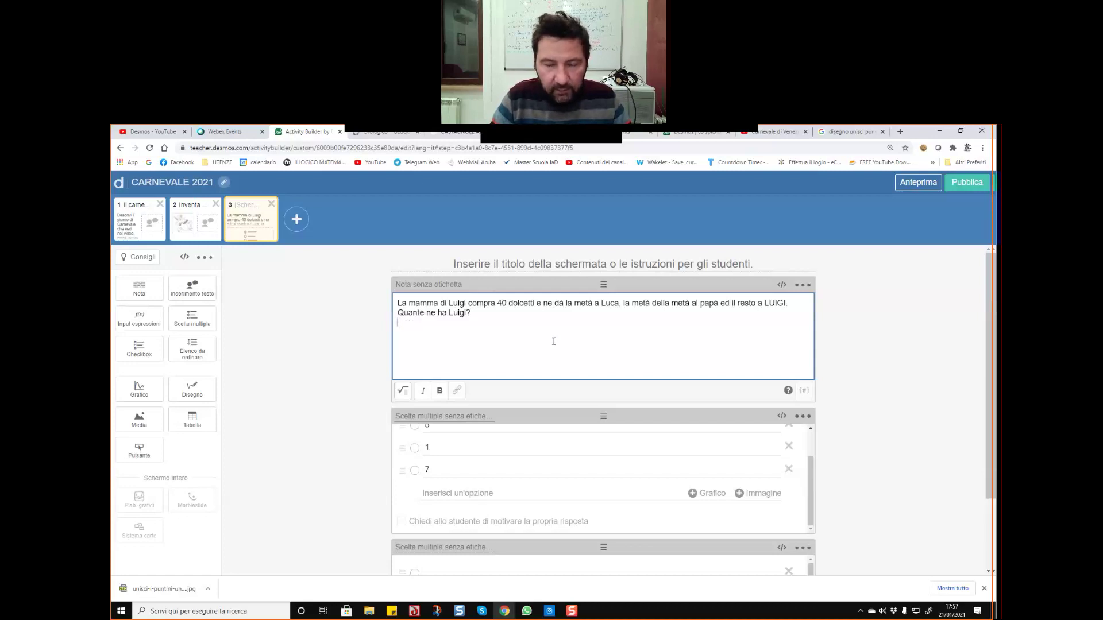
type("Il dolce")
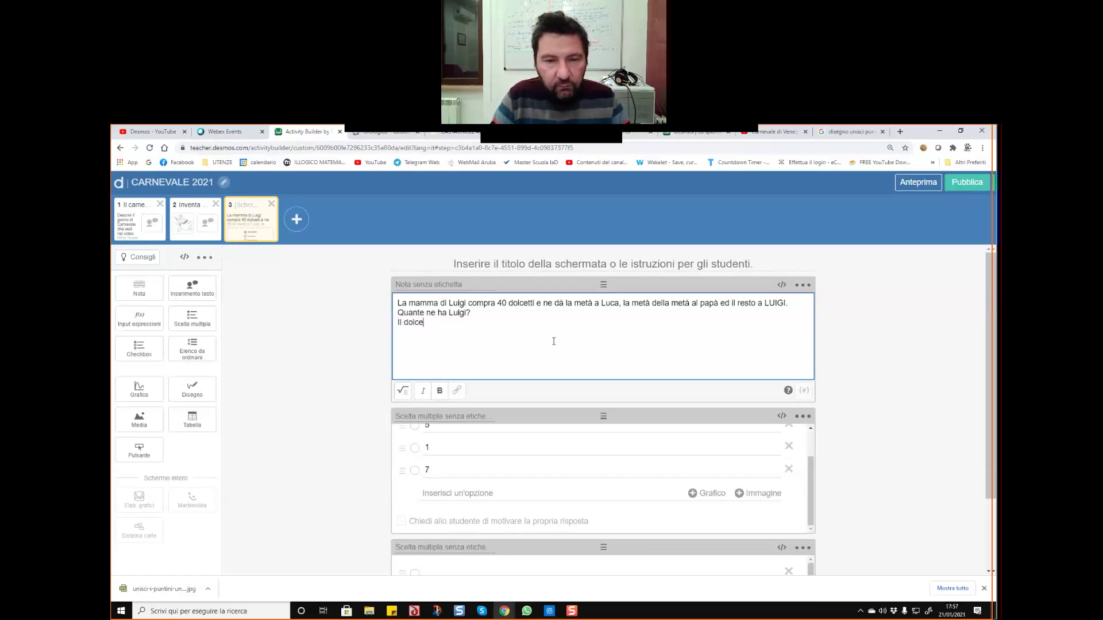
type("tto si chiama ")
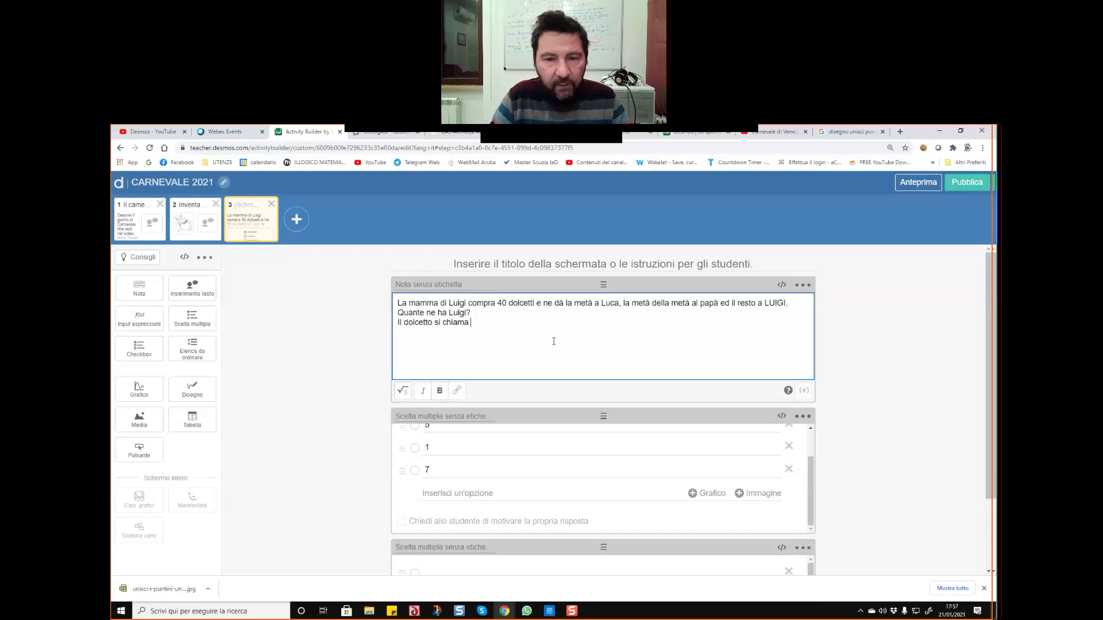
type("frappa,")
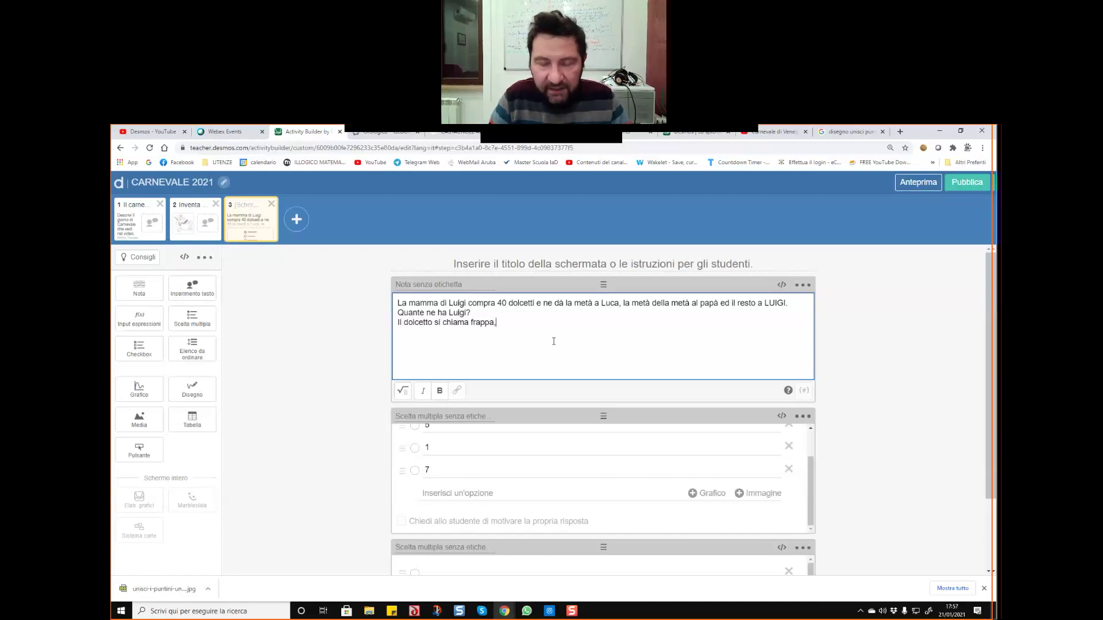
type(" o")
key("BackSpace")
type("invidiu")
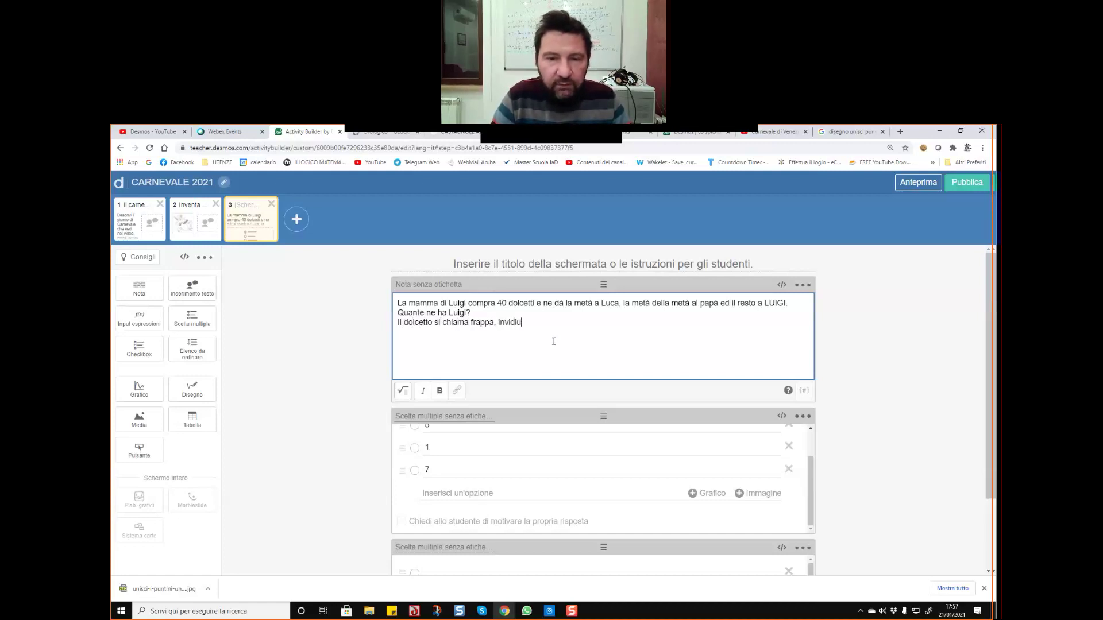
key("BackSpace")
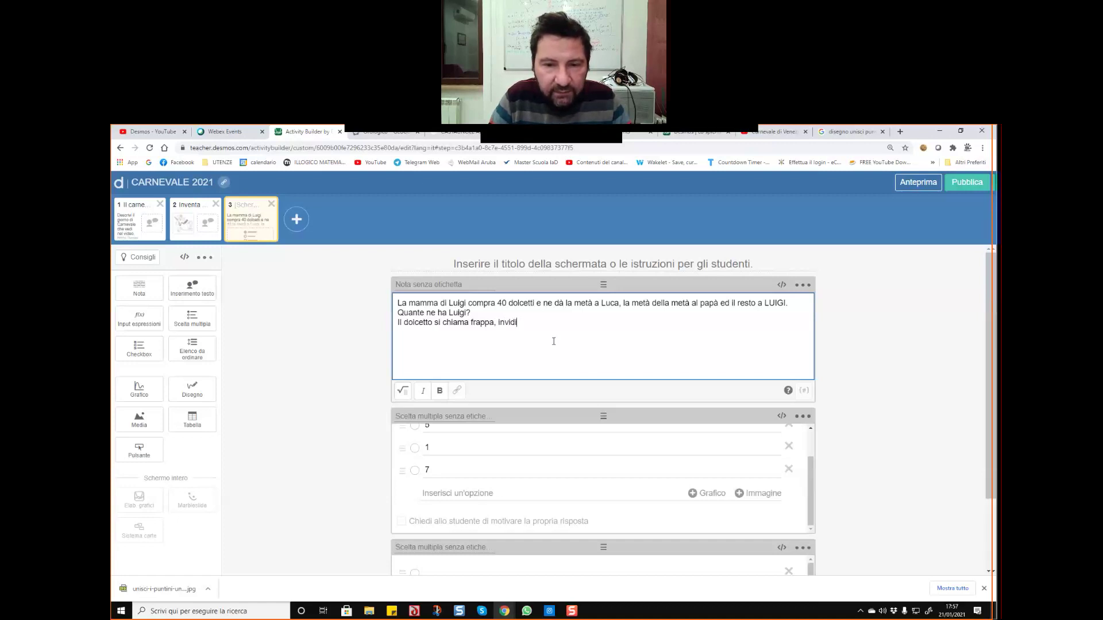
key("BackSpace")
key("BackSpace")
key("BackSpace")
key("BackSpace")
type("dividualo.")
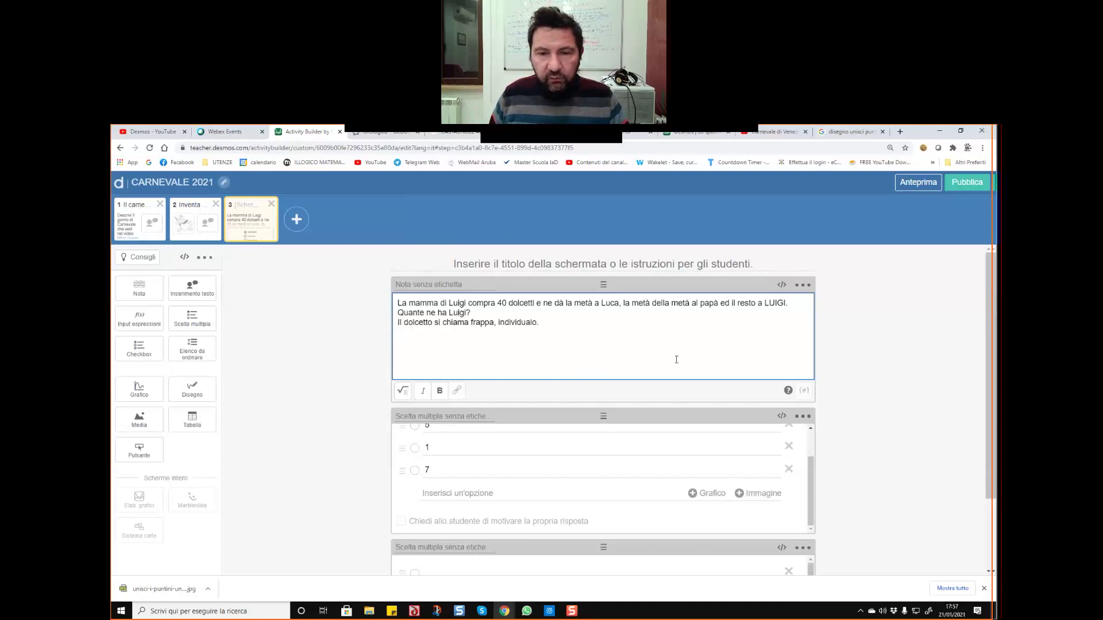
scroll(667, 368, "down", 2)
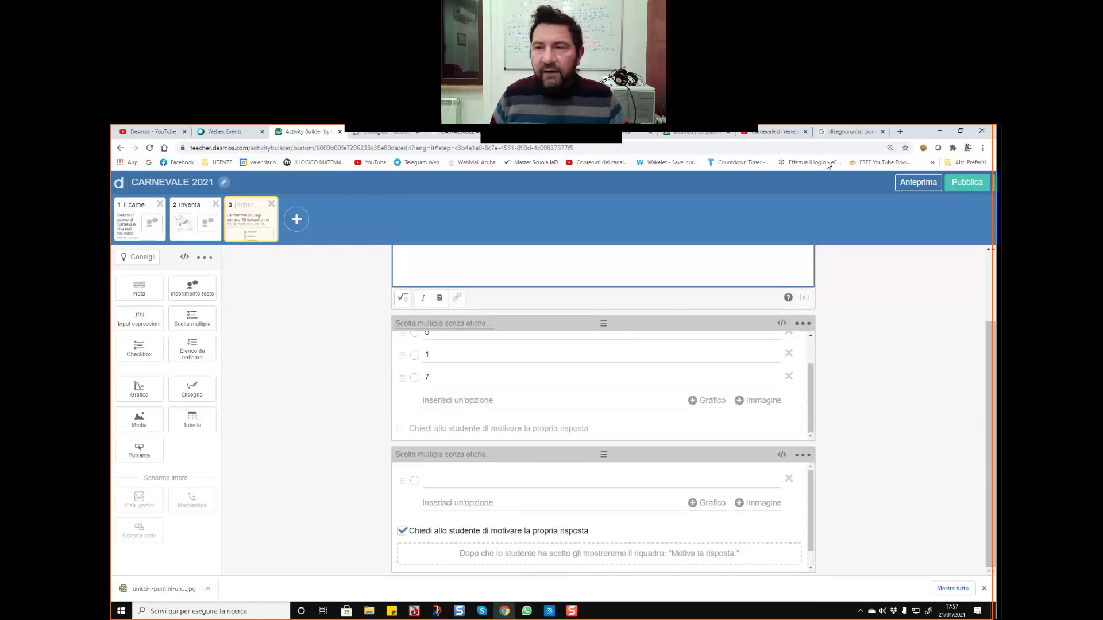
Step: Search Google Images for frappa and save a frappa picture to Downloads
left_click(838, 132)
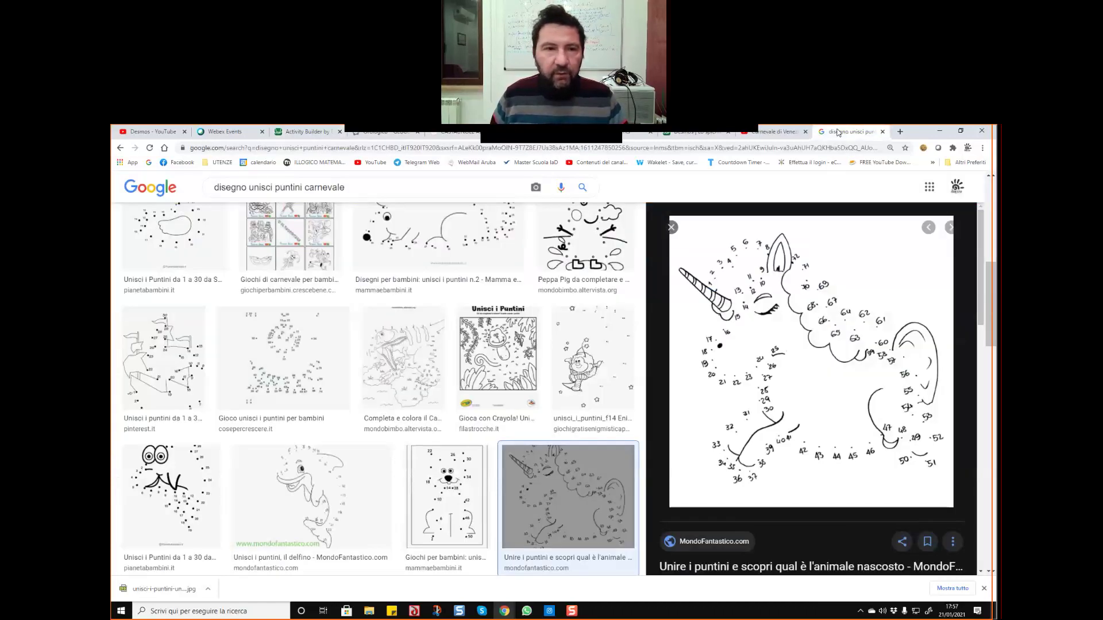
triple_click(311, 191)
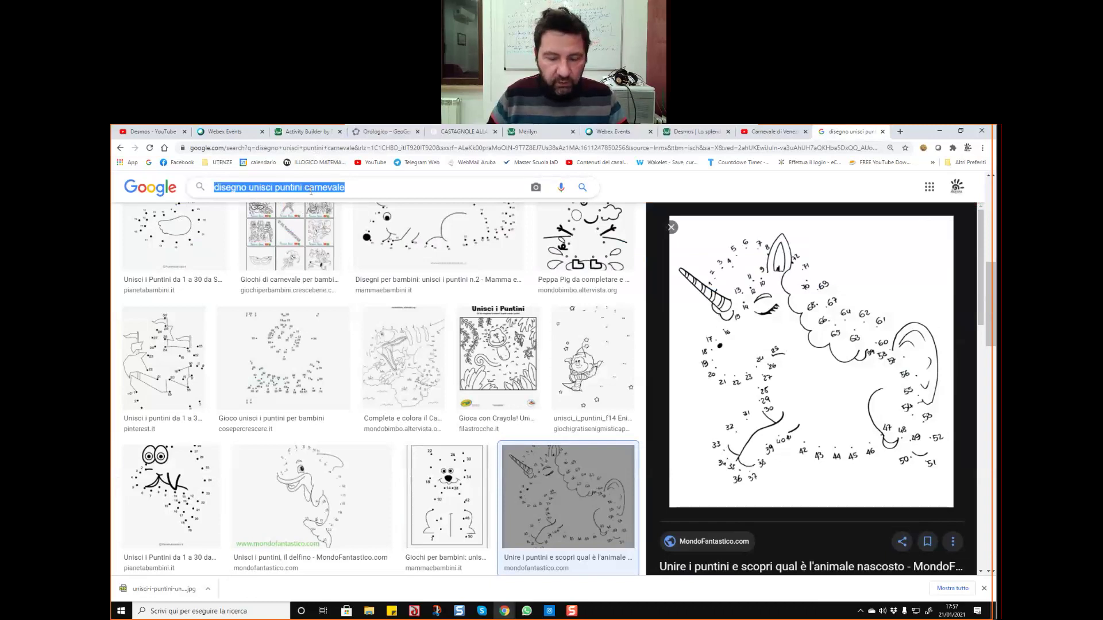
type("frappa")
key("Return")
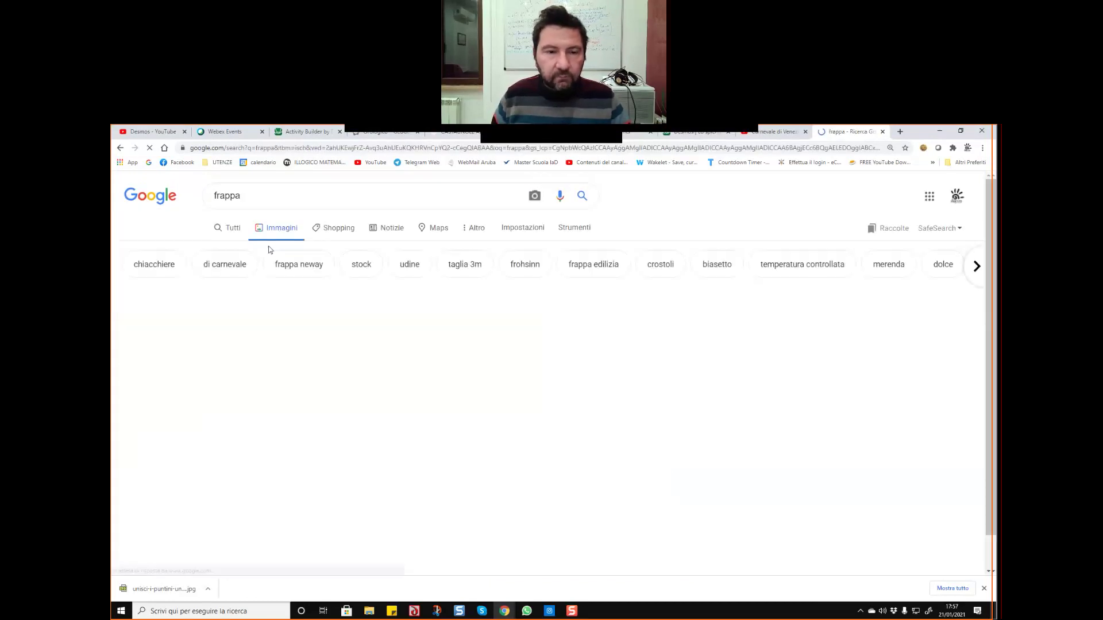
left_click(187, 328)
right_click(724, 286)
left_click(743, 384)
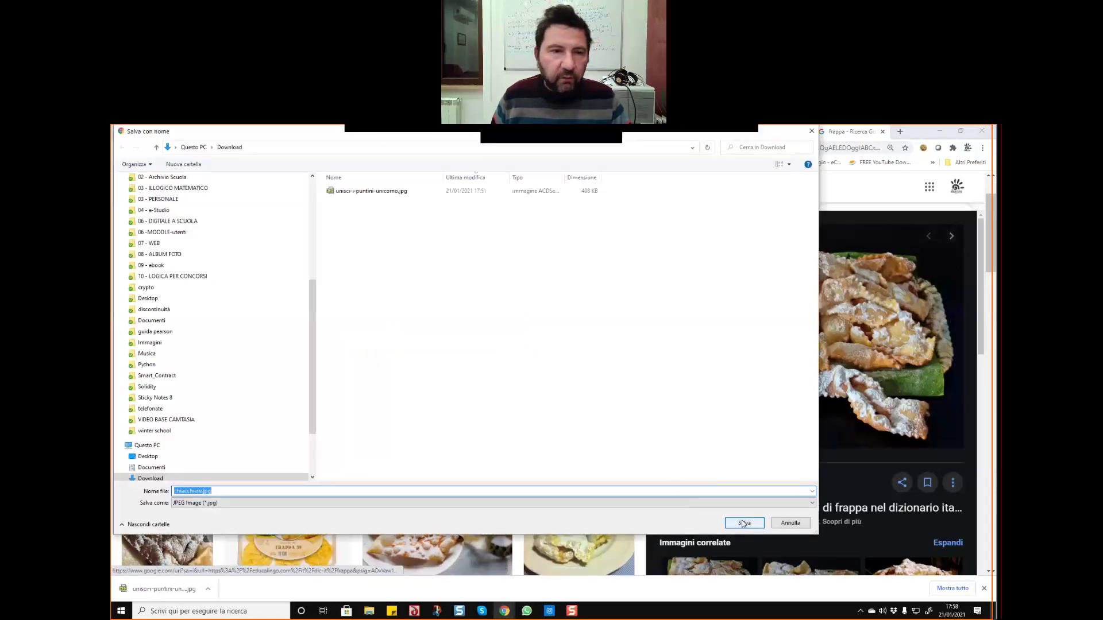
left_click(743, 523)
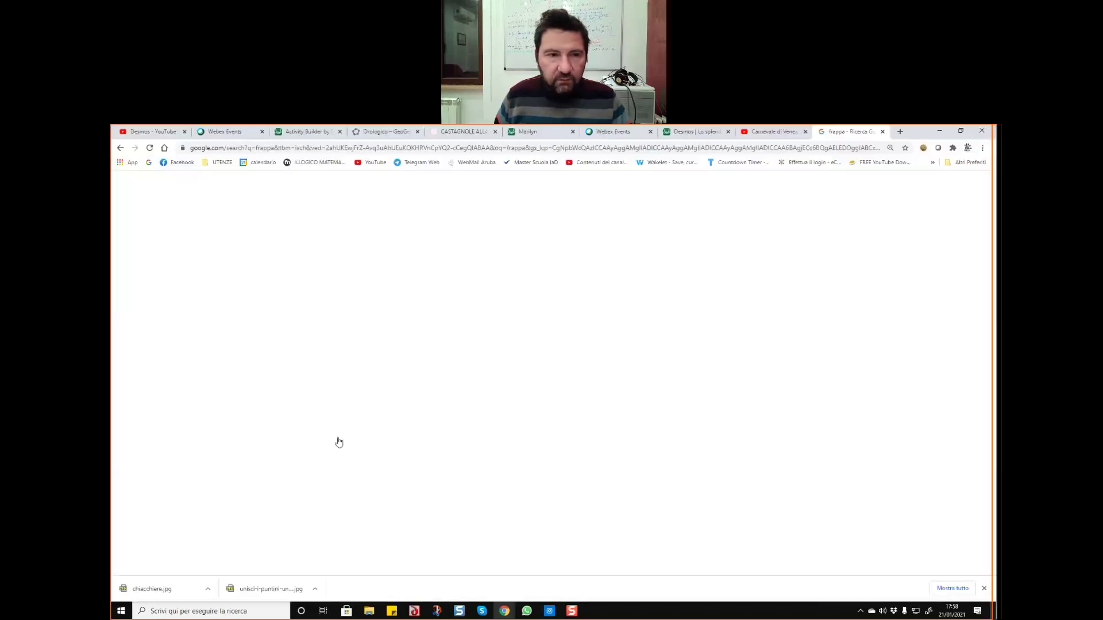
Step: Search for struffoli and save a struffoli photo to Downloads
type("struff")
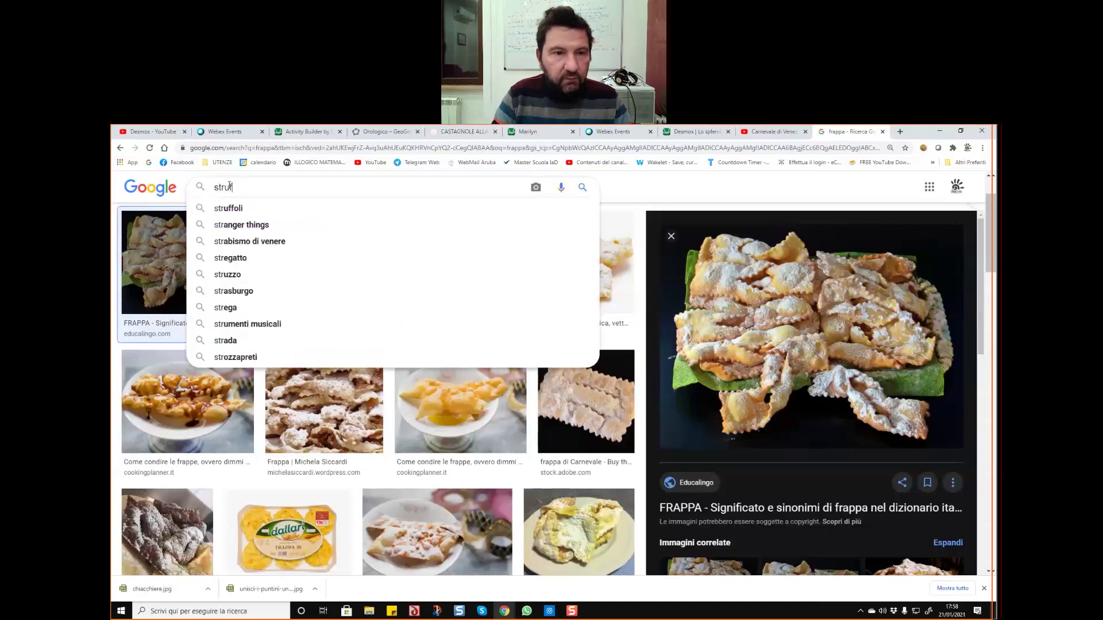
left_click(232, 215)
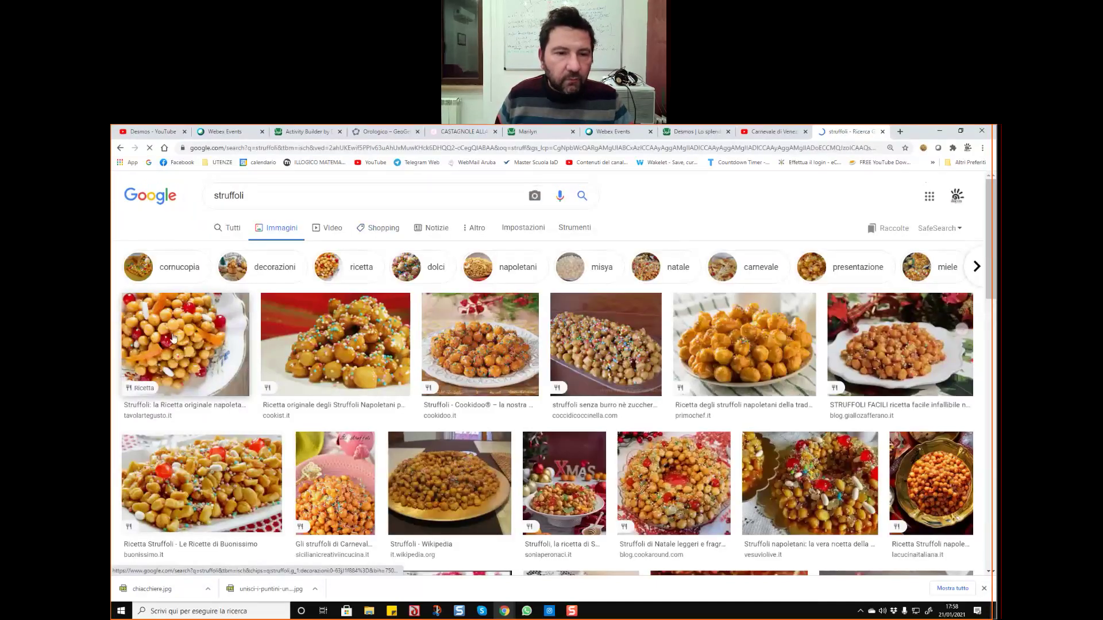
left_click(173, 338)
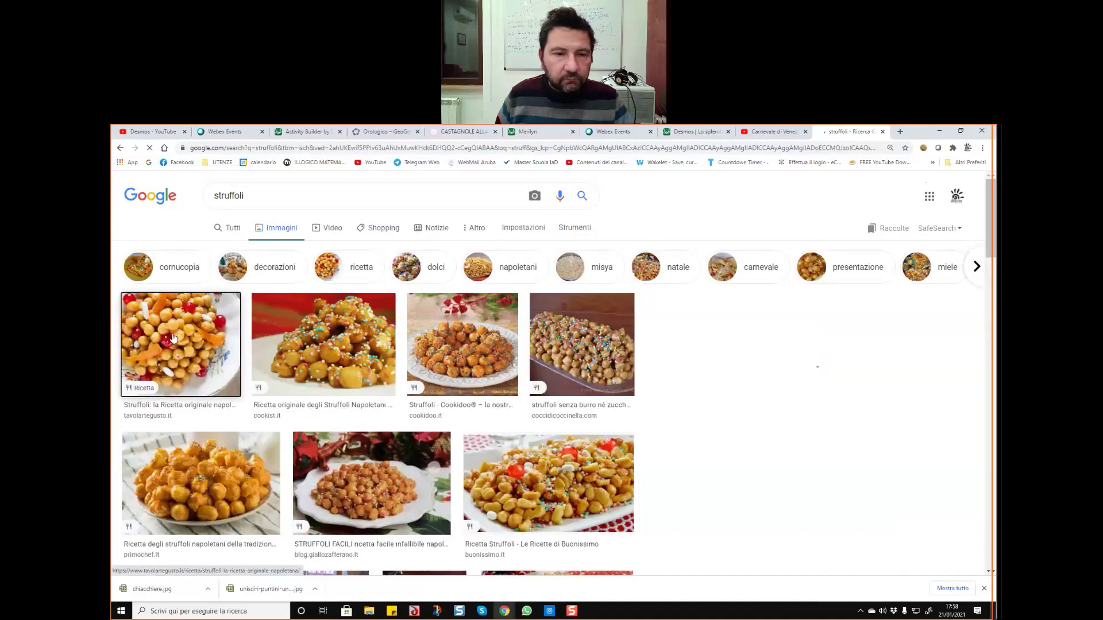
right_click(737, 277)
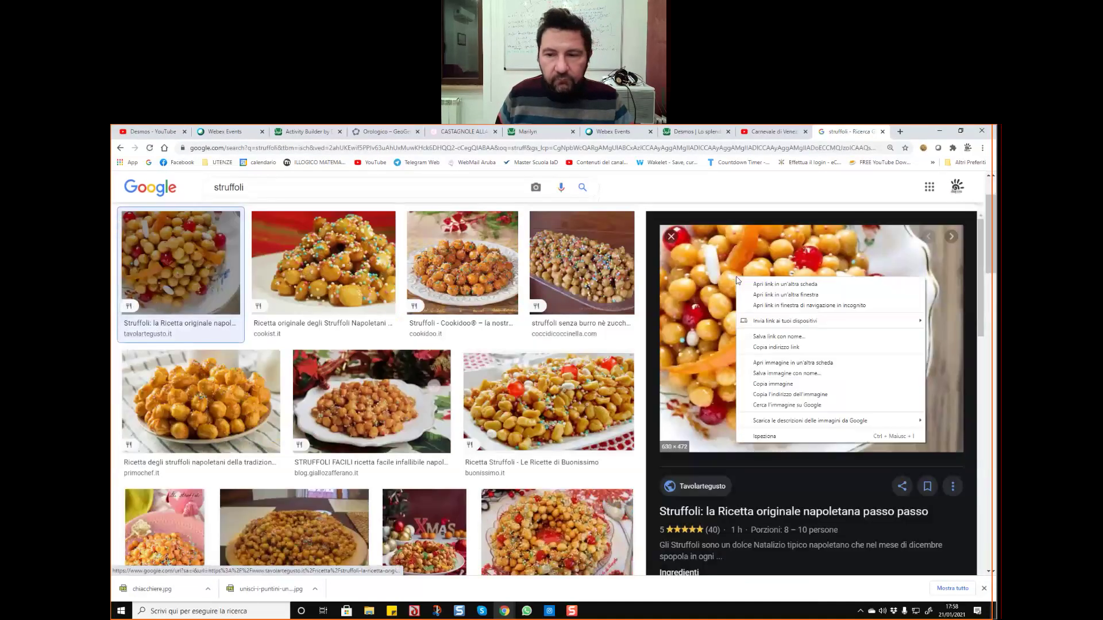
left_click(784, 374)
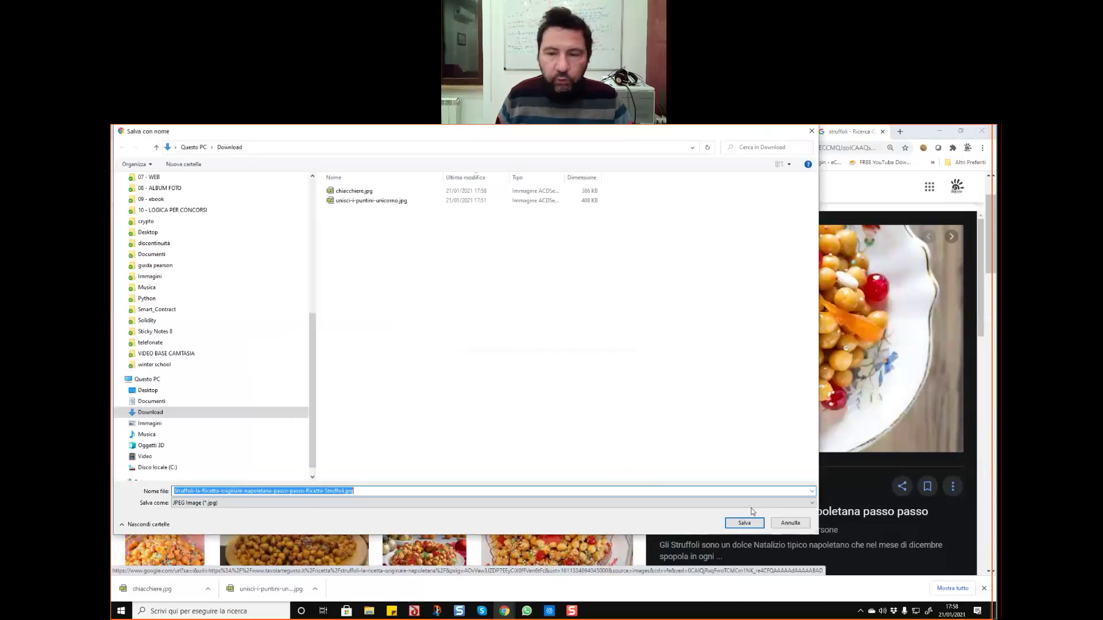
left_click(743, 524)
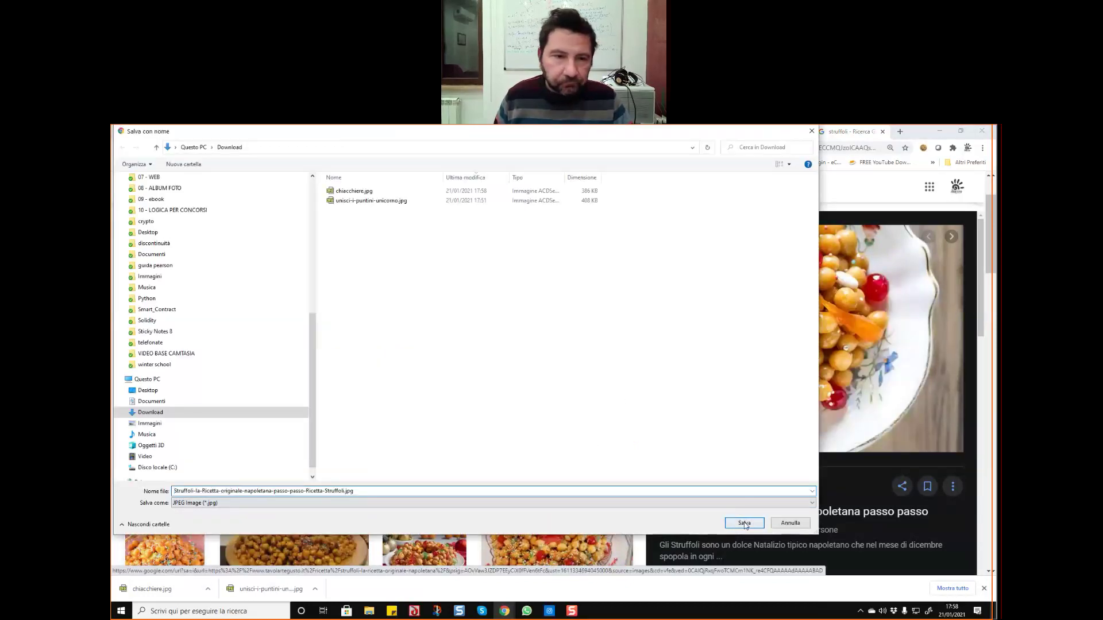
Step: Save castagnole-alla-ricotta.jpg to Downloads and return to the Desmos activity editor
double_click(255, 193)
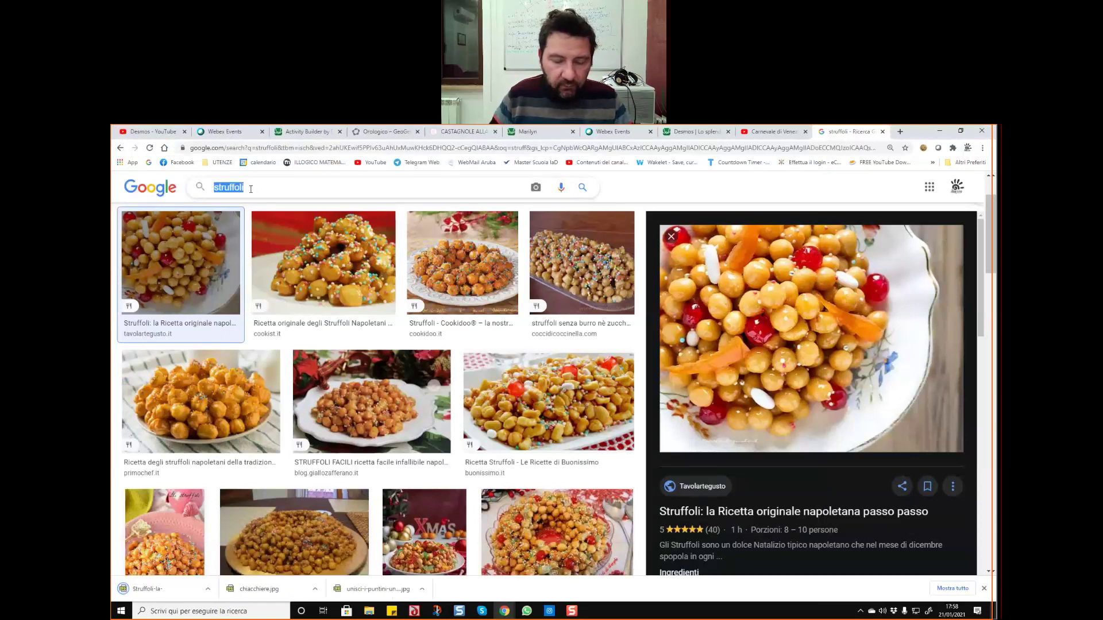
type("castagnole")
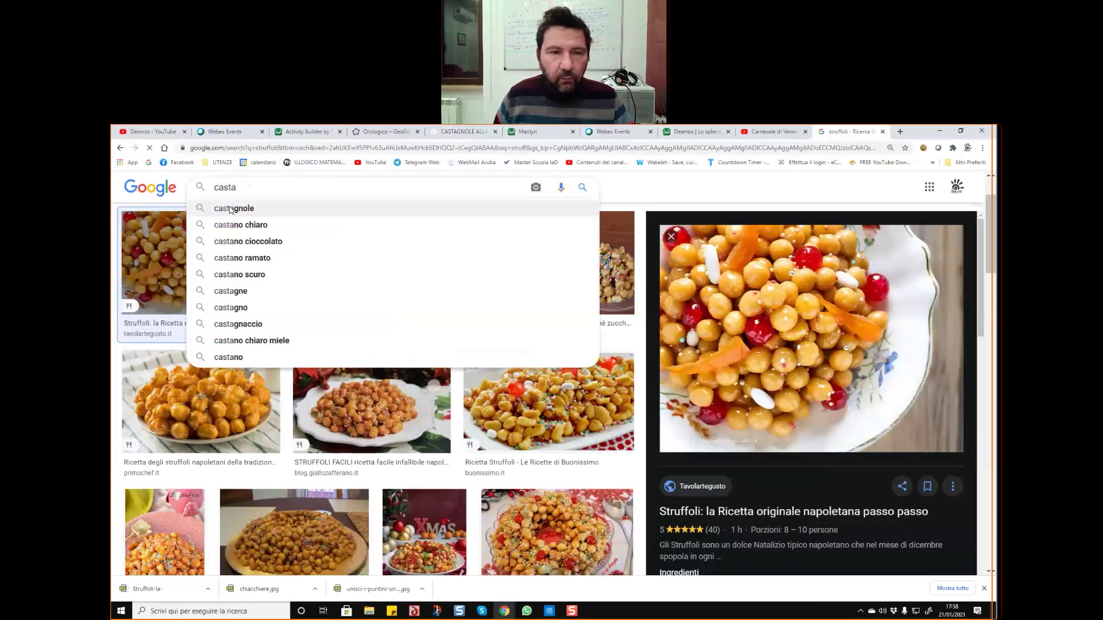
left_click(229, 209)
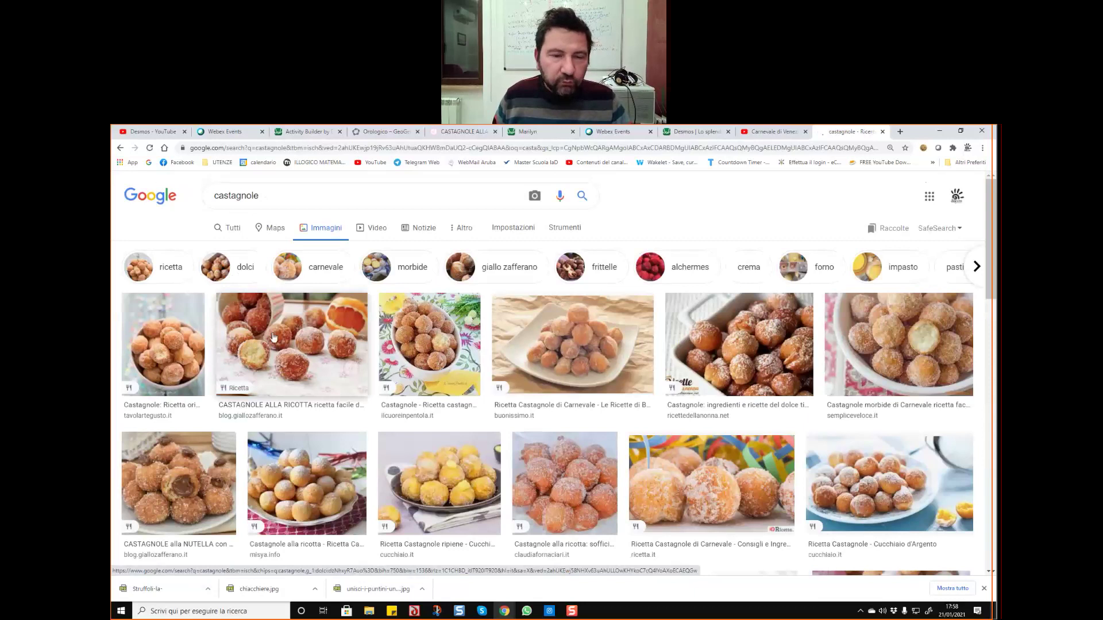
left_click(287, 339)
right_click(688, 282)
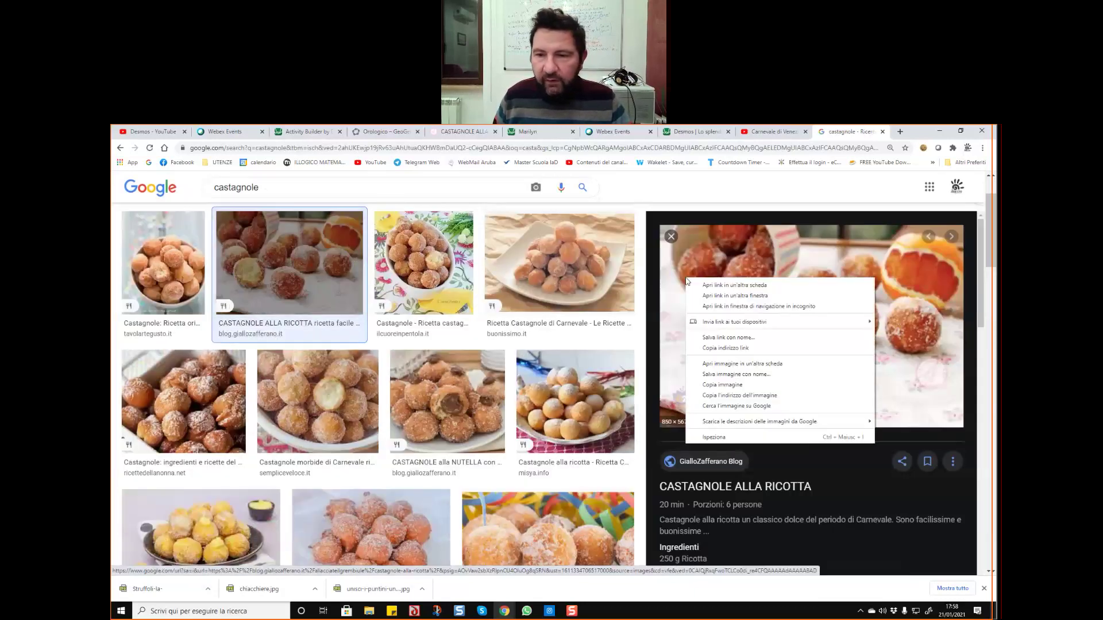
left_click(744, 384)
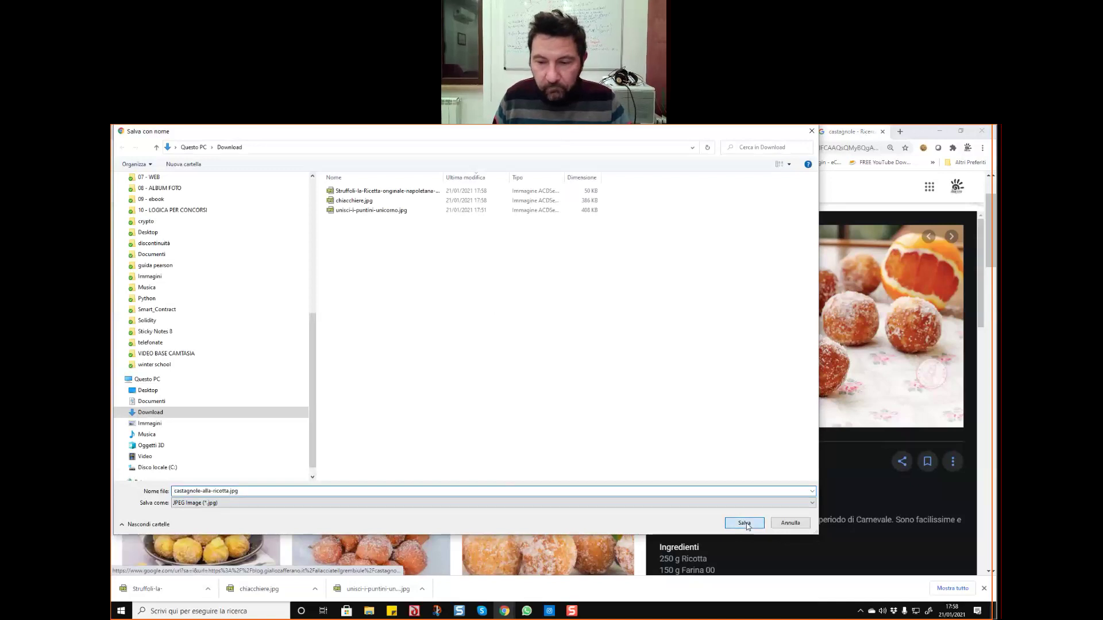
left_click(745, 523)
left_click(301, 134)
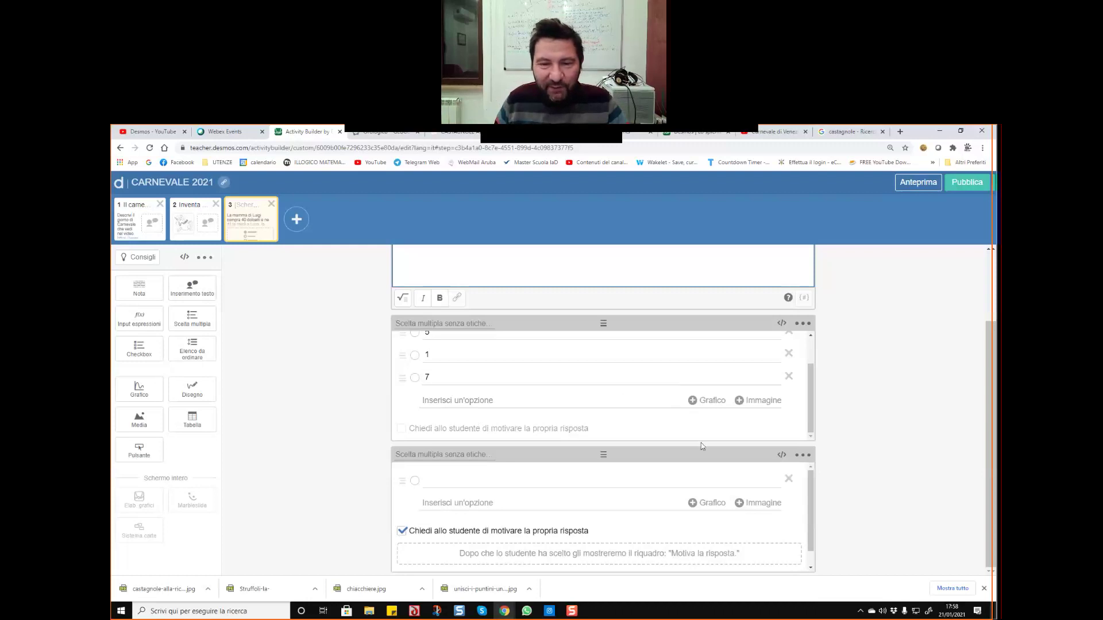
Step: Upload the struffoli, chiacchiere.jpg and castagnole-alla-ricotta.jpg photos as picture choices
scroll(636, 438, "up", 1)
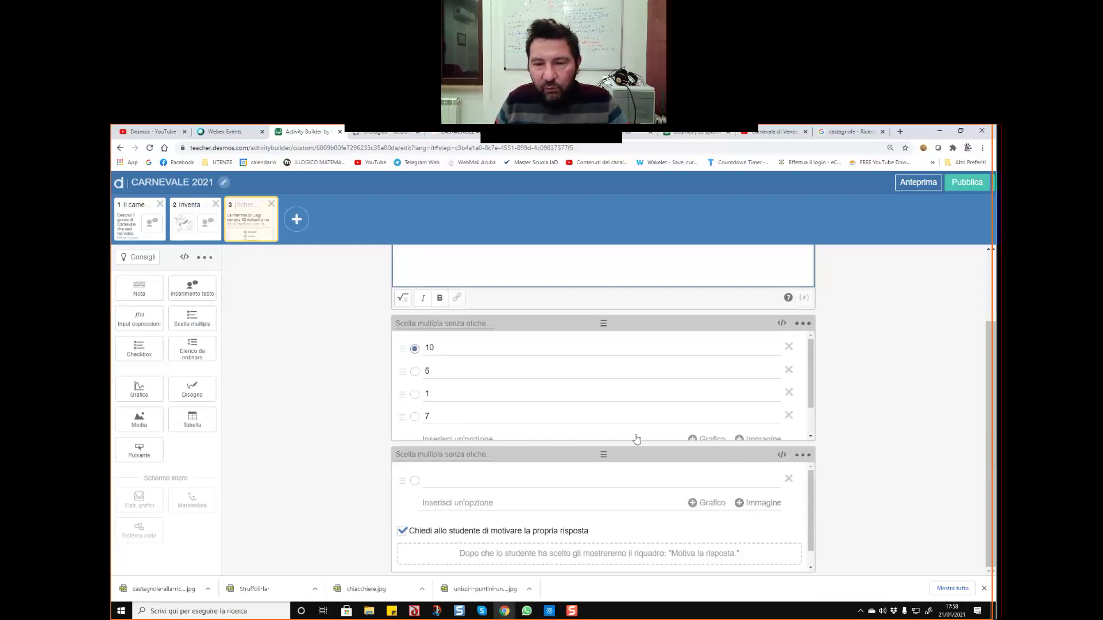
scroll(635, 438, "down", 1)
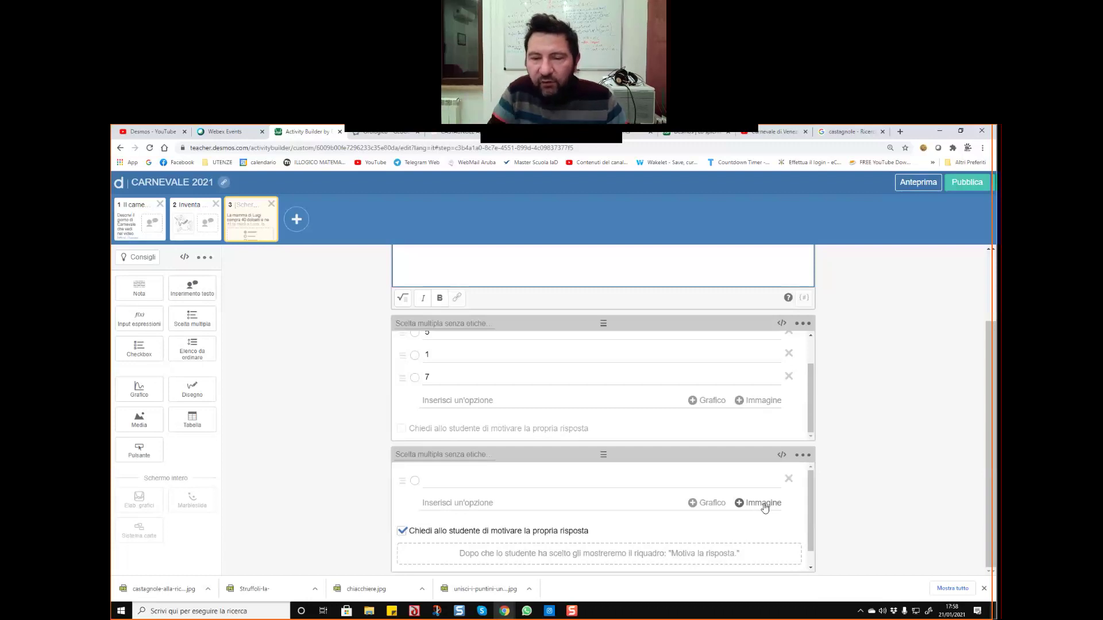
left_click(764, 505)
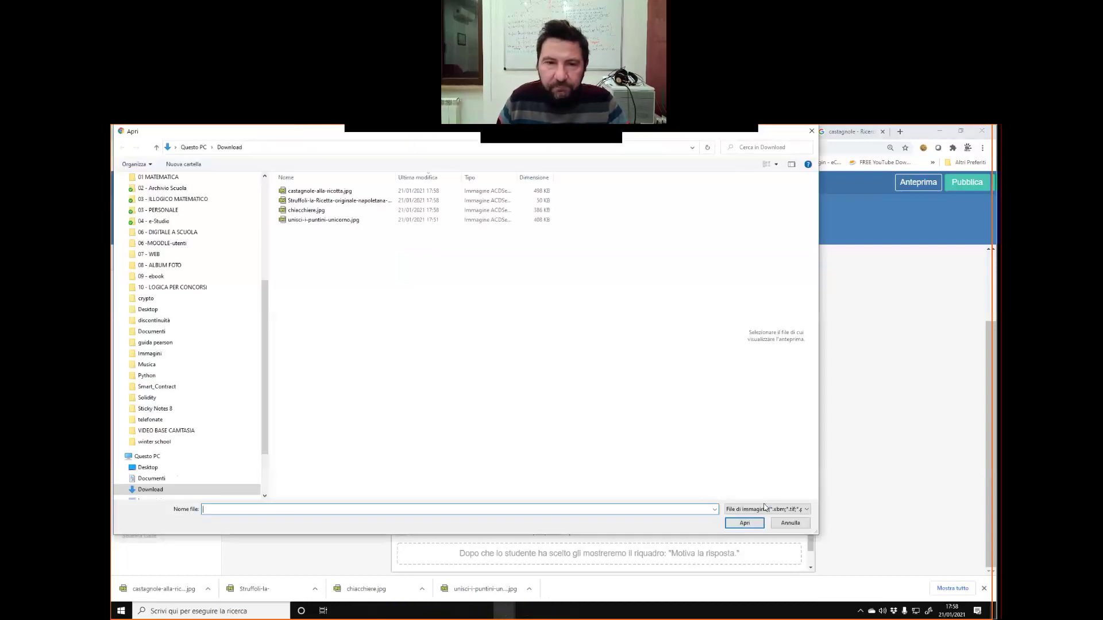
left_click(364, 203)
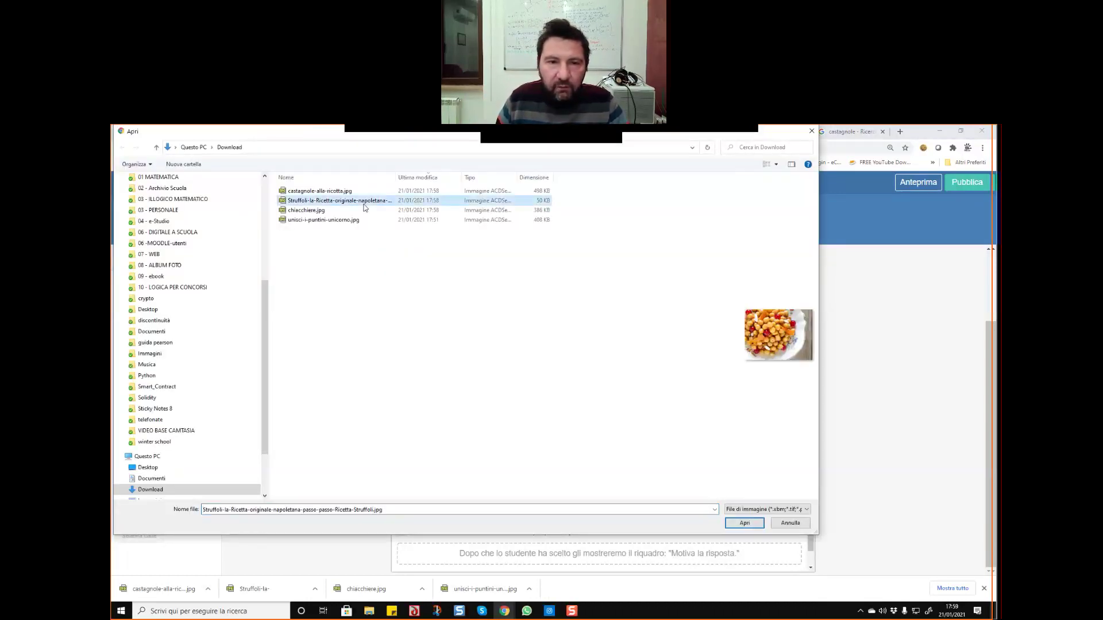
left_click(744, 523)
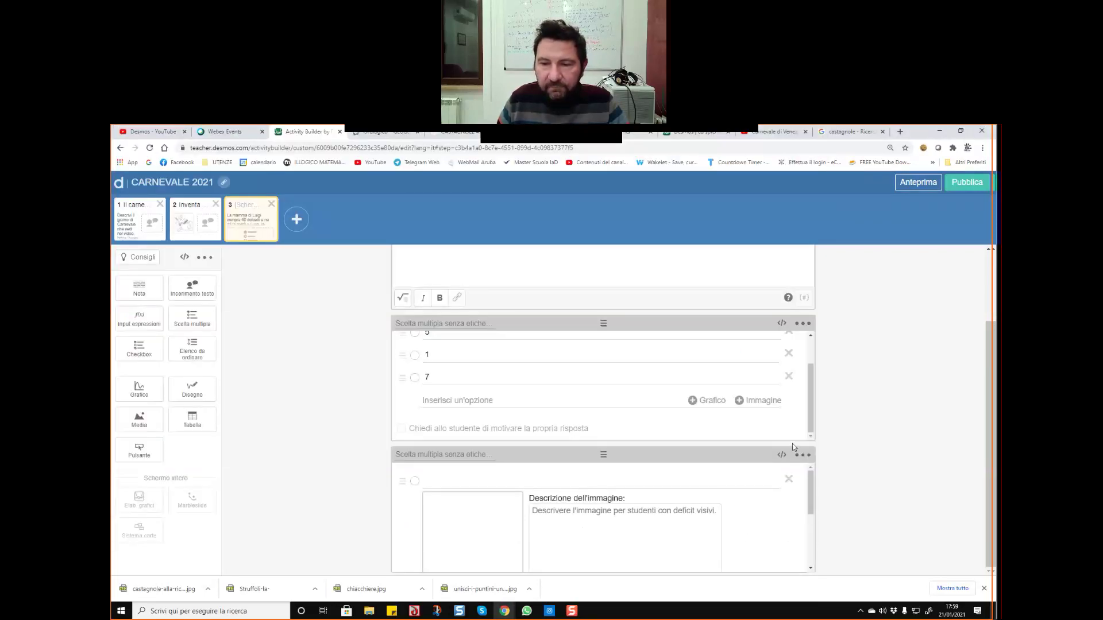
left_click(738, 472)
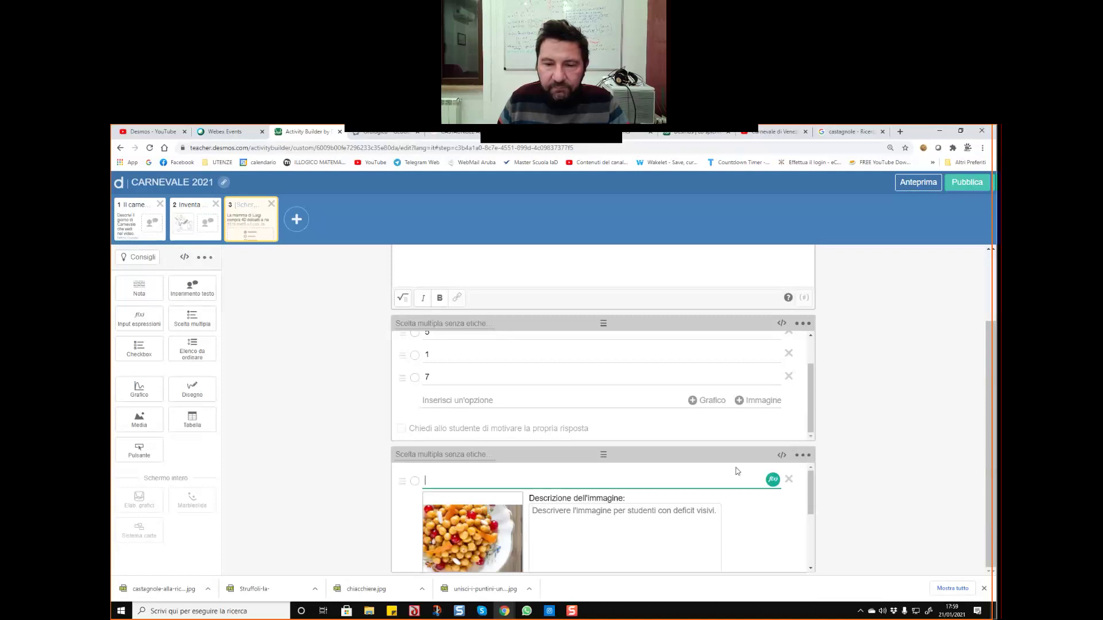
scroll(737, 471, "down", 2)
left_click(751, 533)
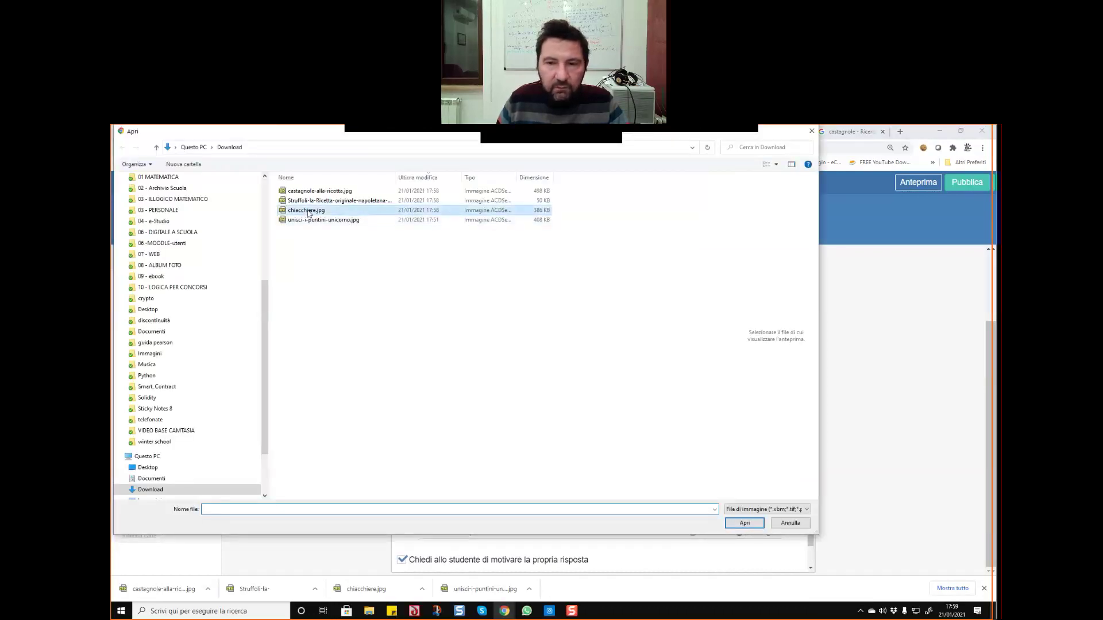
left_click(308, 214)
left_click(745, 523)
scroll(683, 494, "down", 5)
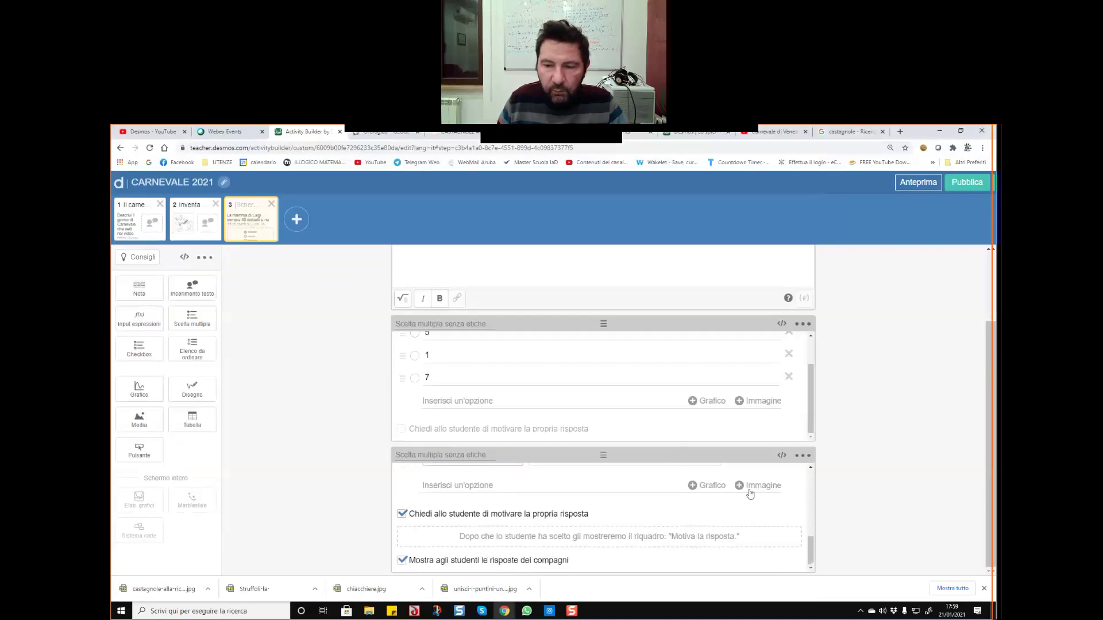
left_click(751, 488)
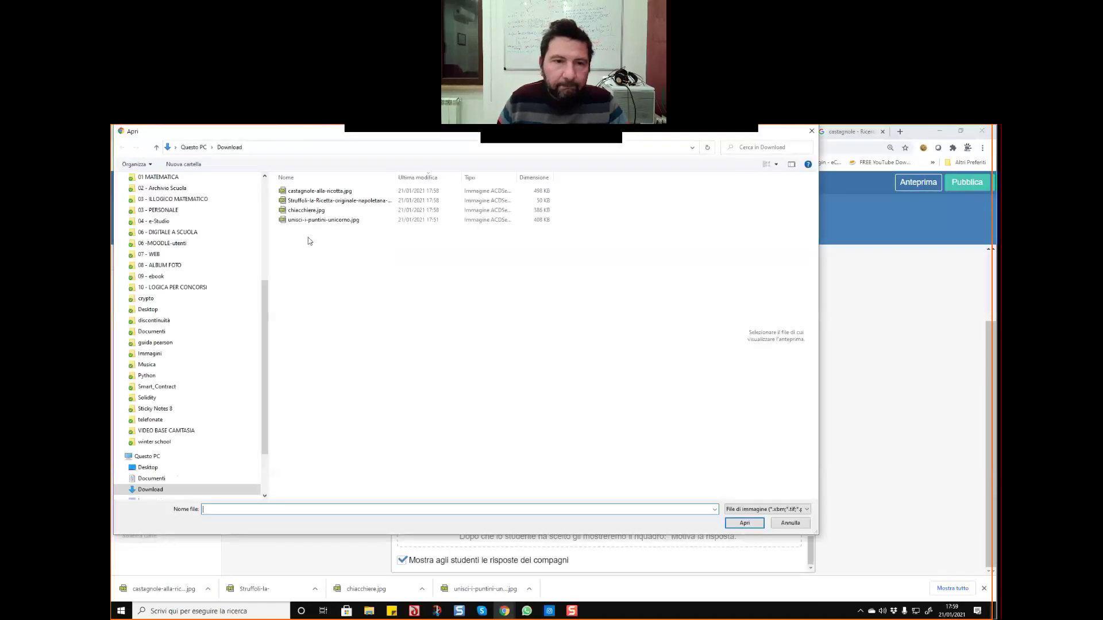
left_click(319, 191)
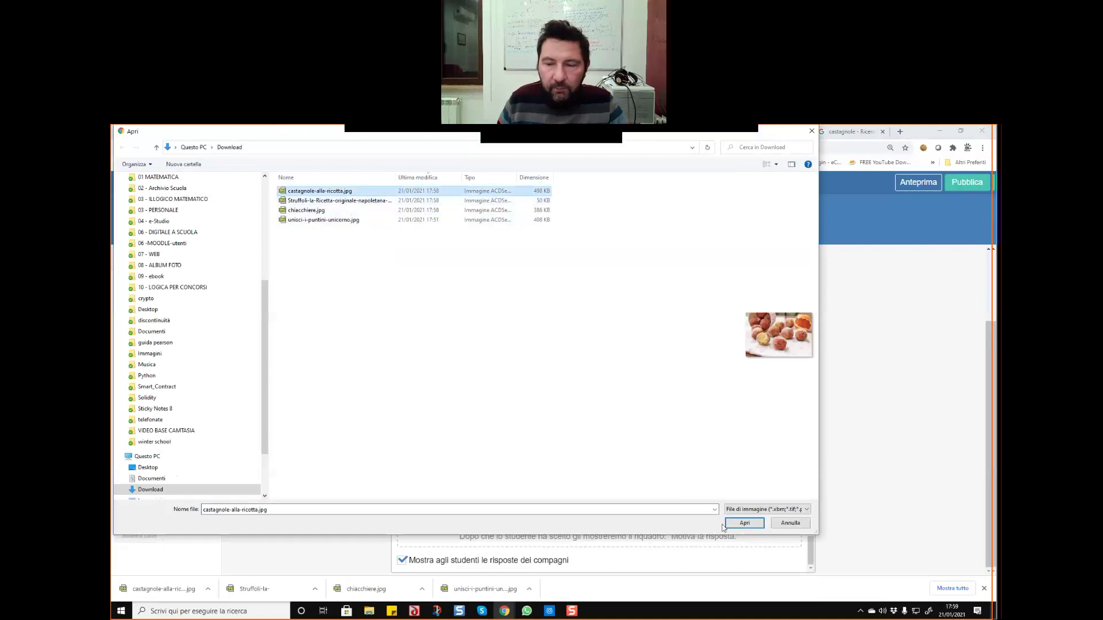
left_click(741, 524)
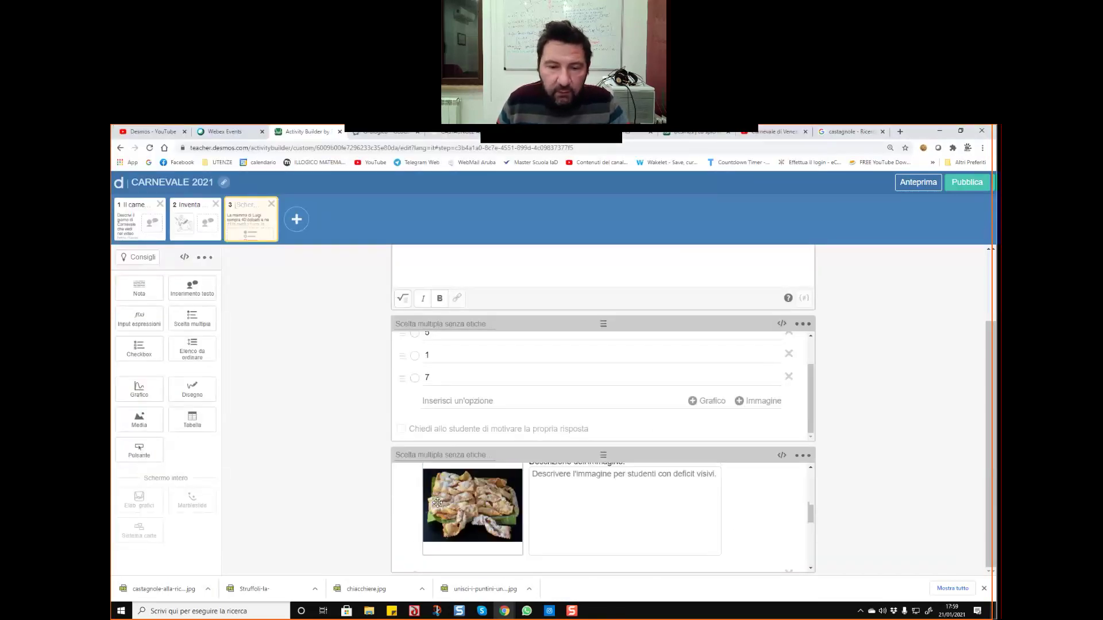
Step: Mark the chiacchiere picture as the correct answer and open the student preview
scroll(437, 503, "up", 1)
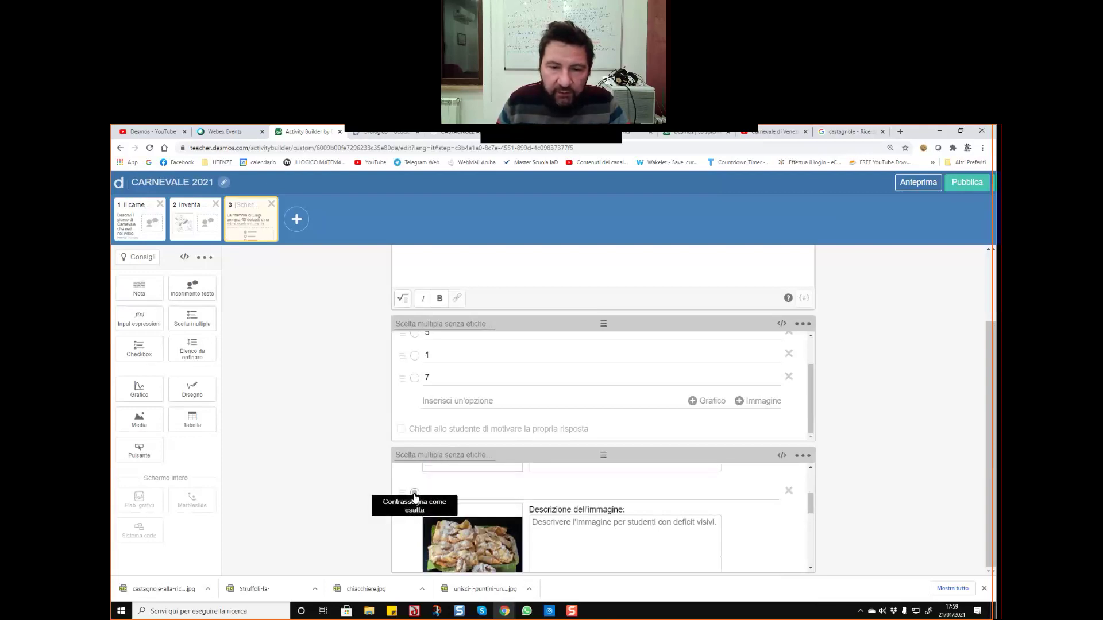
left_click(414, 494)
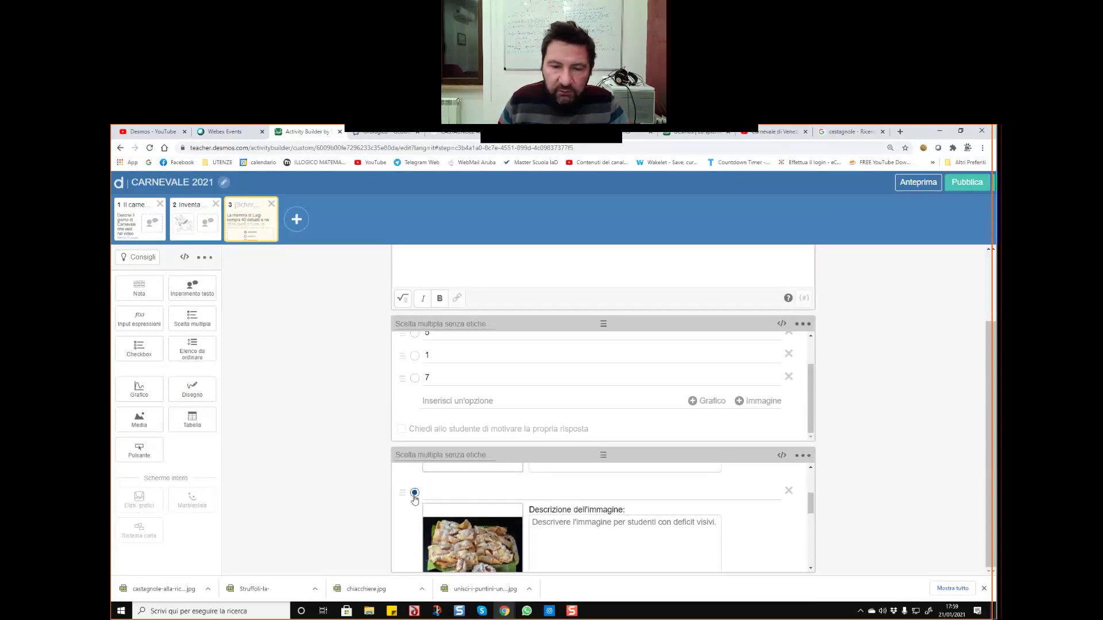
scroll(426, 339, "up", 1)
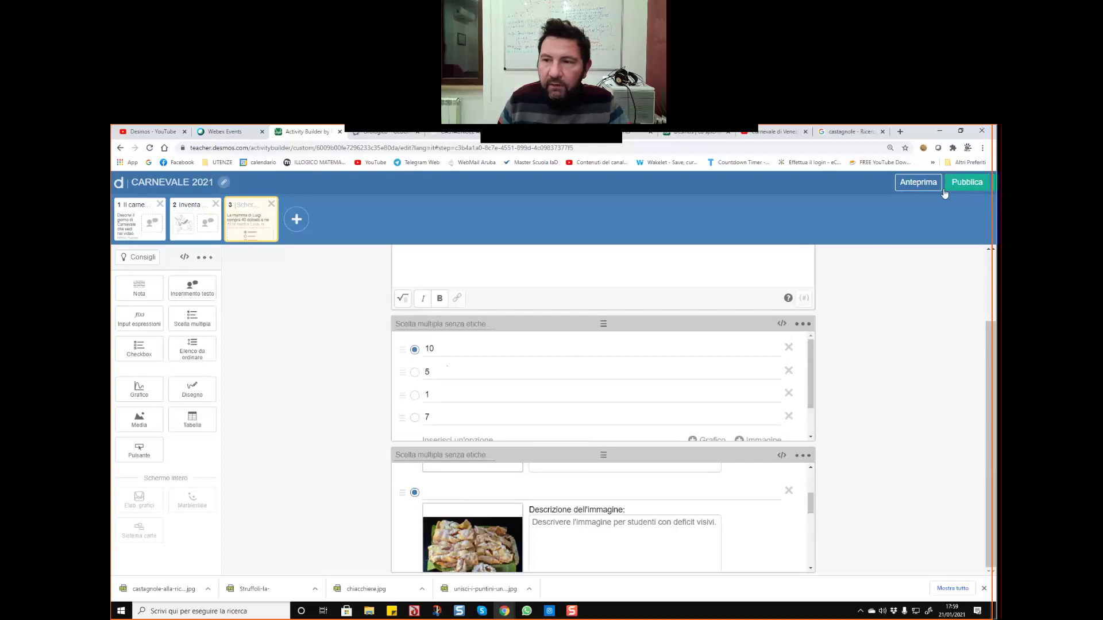
left_click(910, 184)
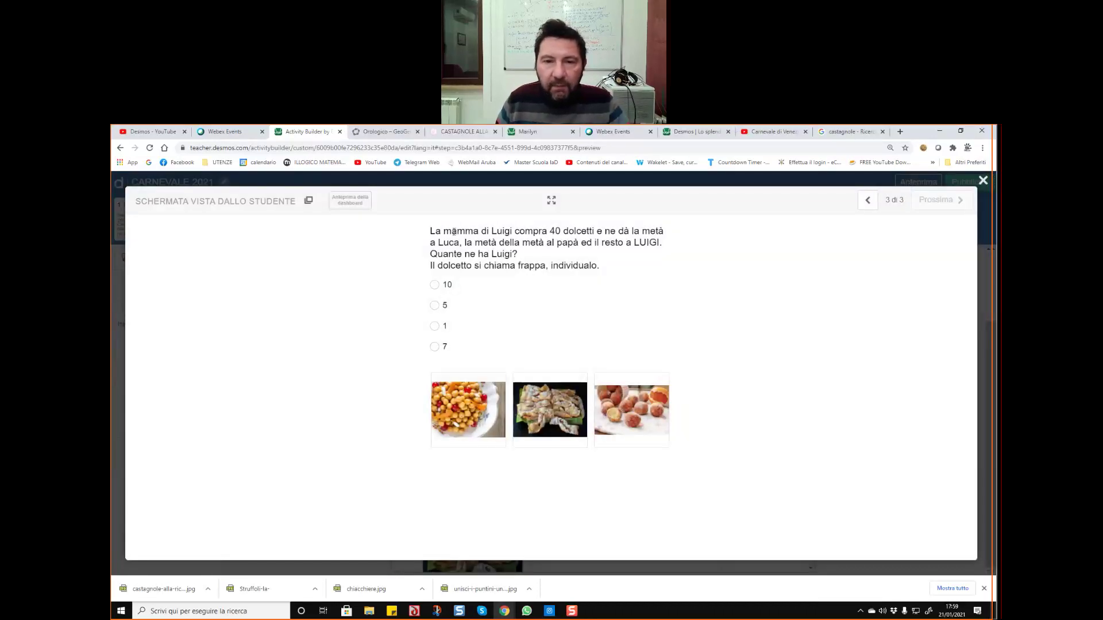
Step: Answer 10, try castagnole then frappa as the sweet, and close the student preview
left_click(435, 285)
left_click(435, 285)
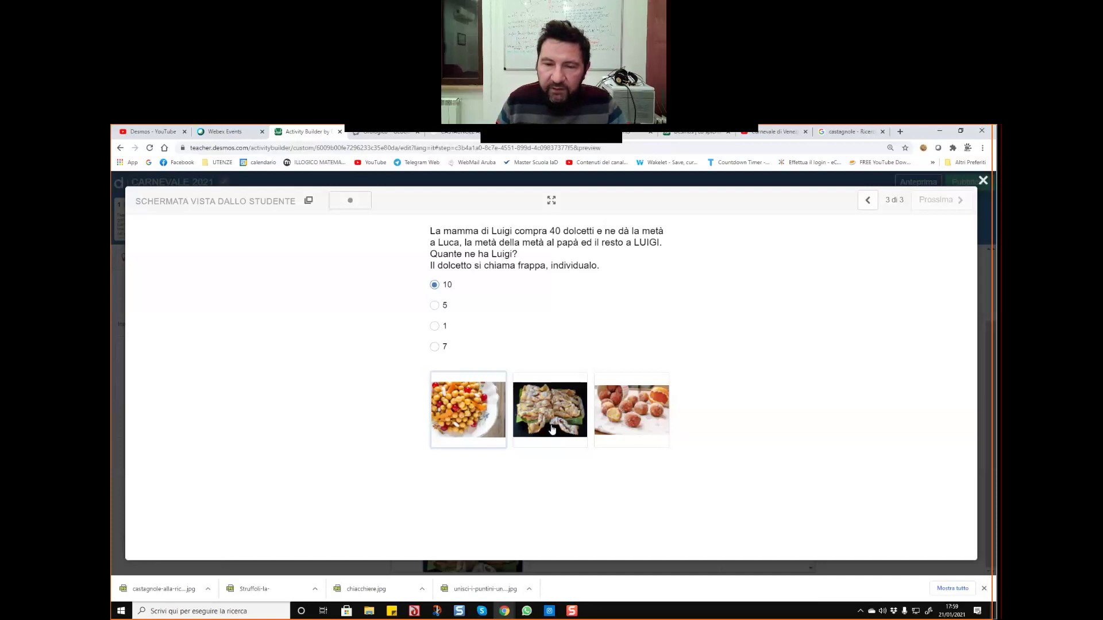
left_click(615, 406)
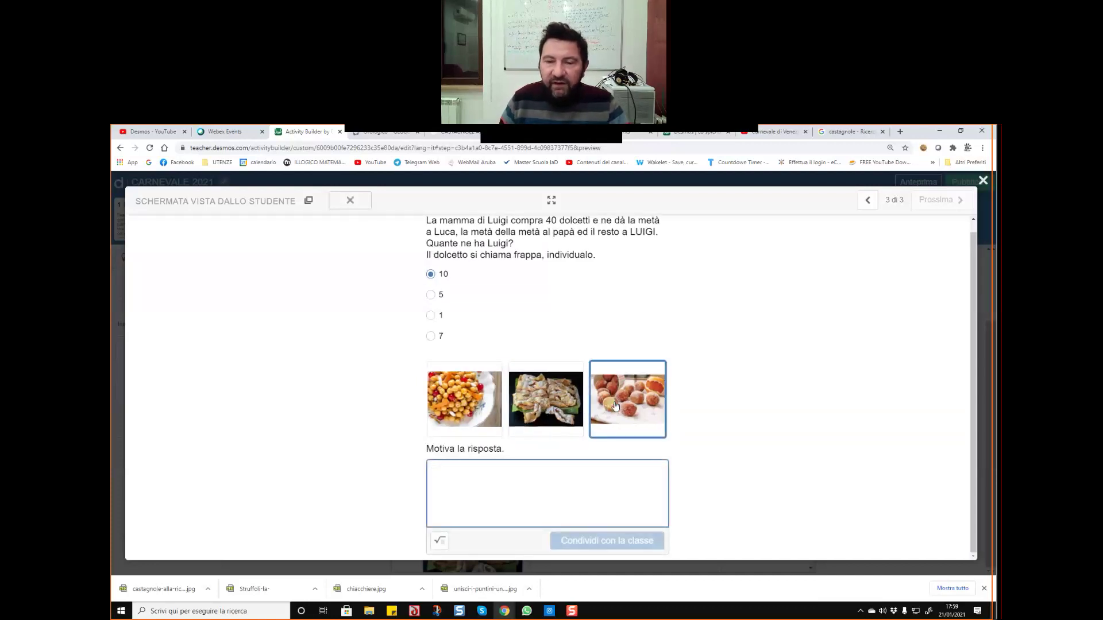
left_click(577, 499)
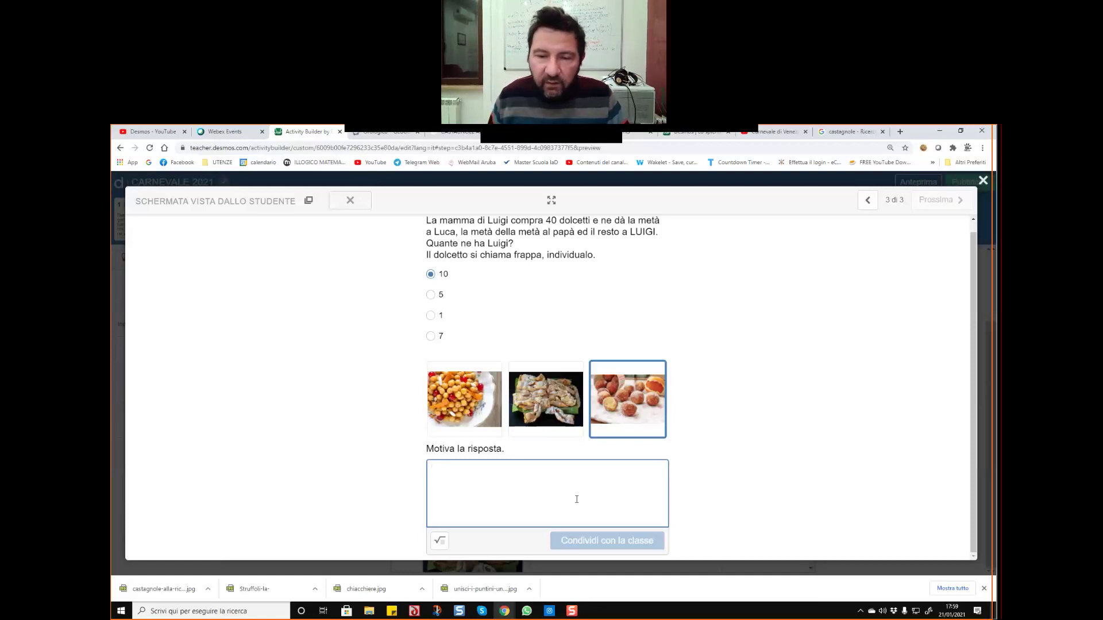
left_click(567, 406)
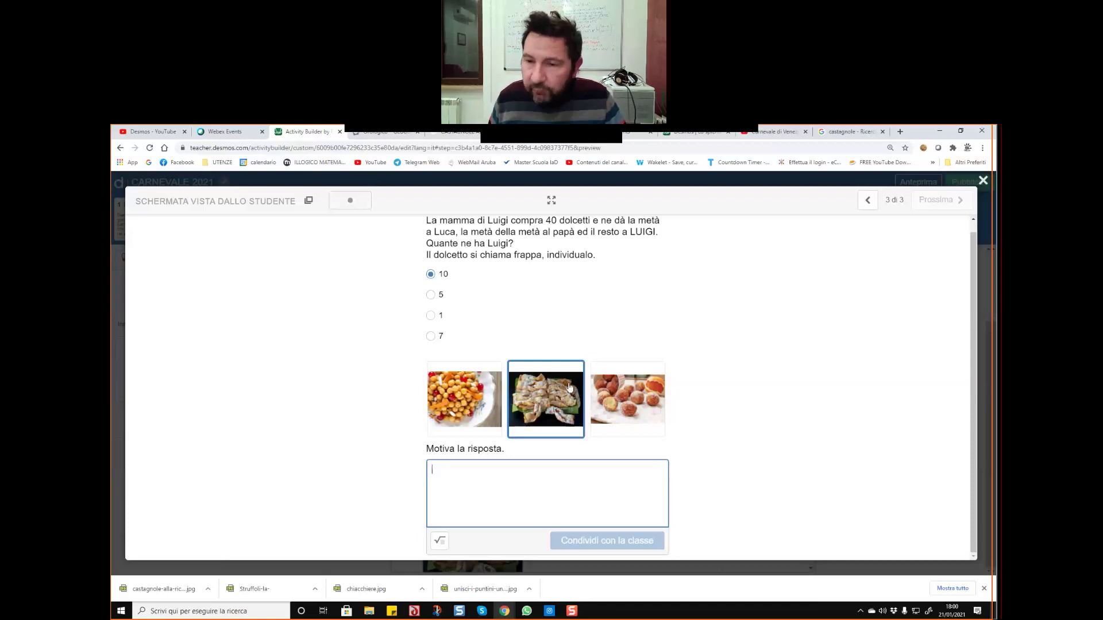
left_click(982, 180)
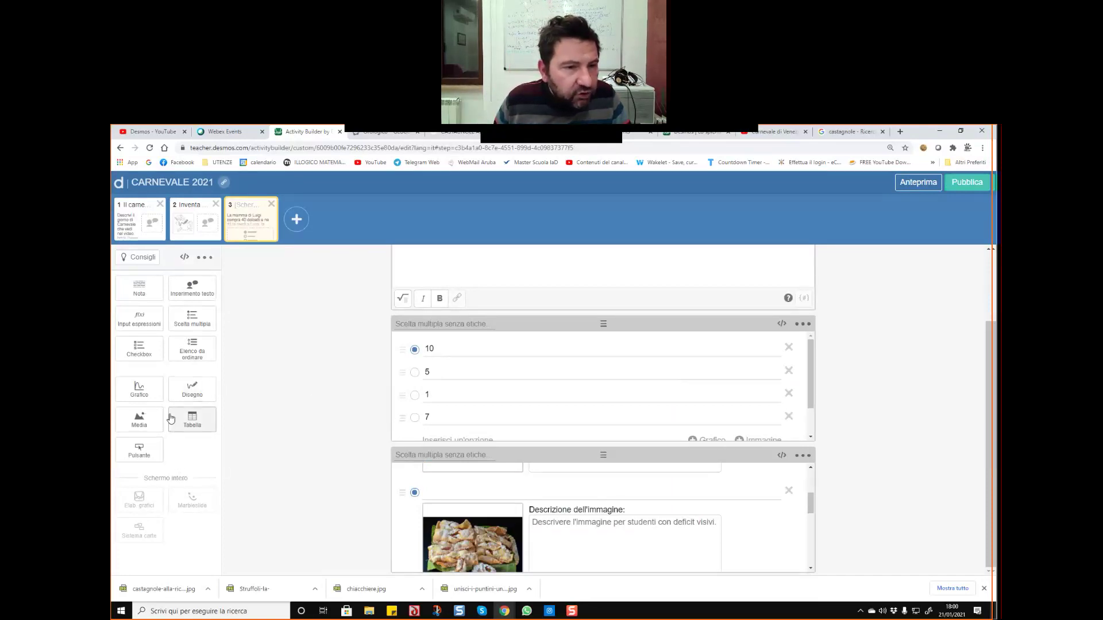
Step: Add screen 4 to CARNEVALE 2021 and place an empty Grafico component on it
left_click(295, 227)
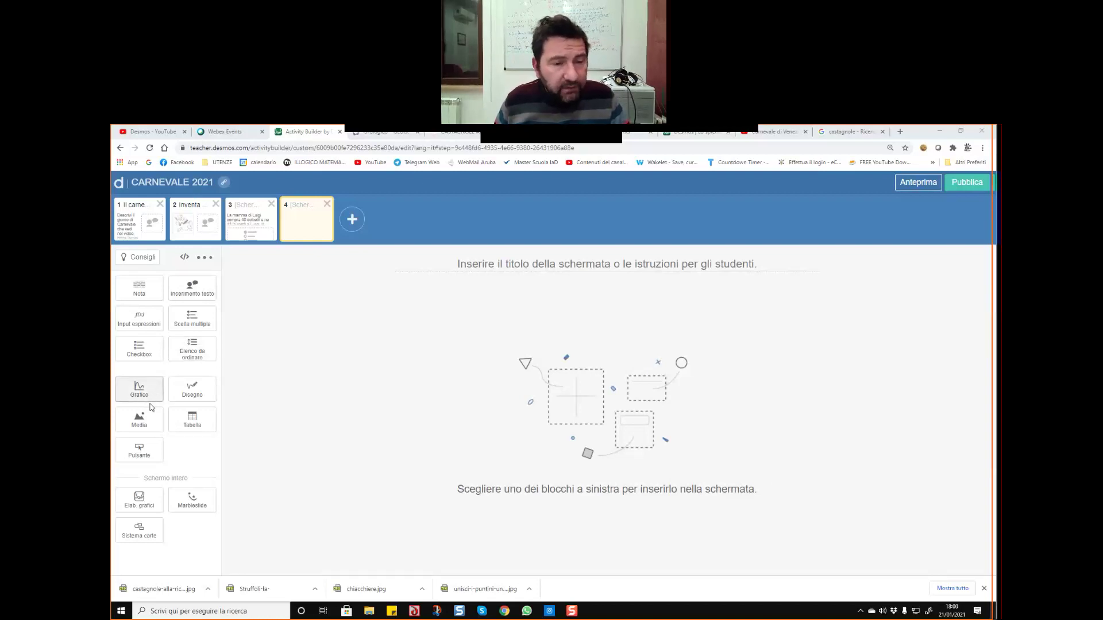
left_click(141, 396)
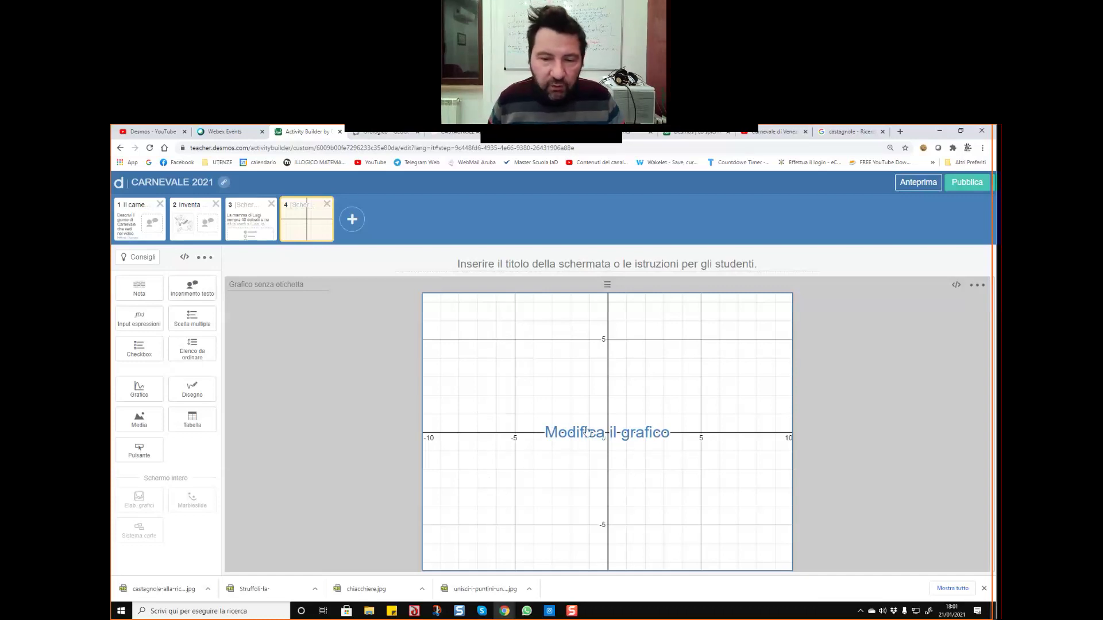
Step: In the screen 4 graph, enter the expression y = 3x twice
left_click(606, 442)
left_click(242, 264)
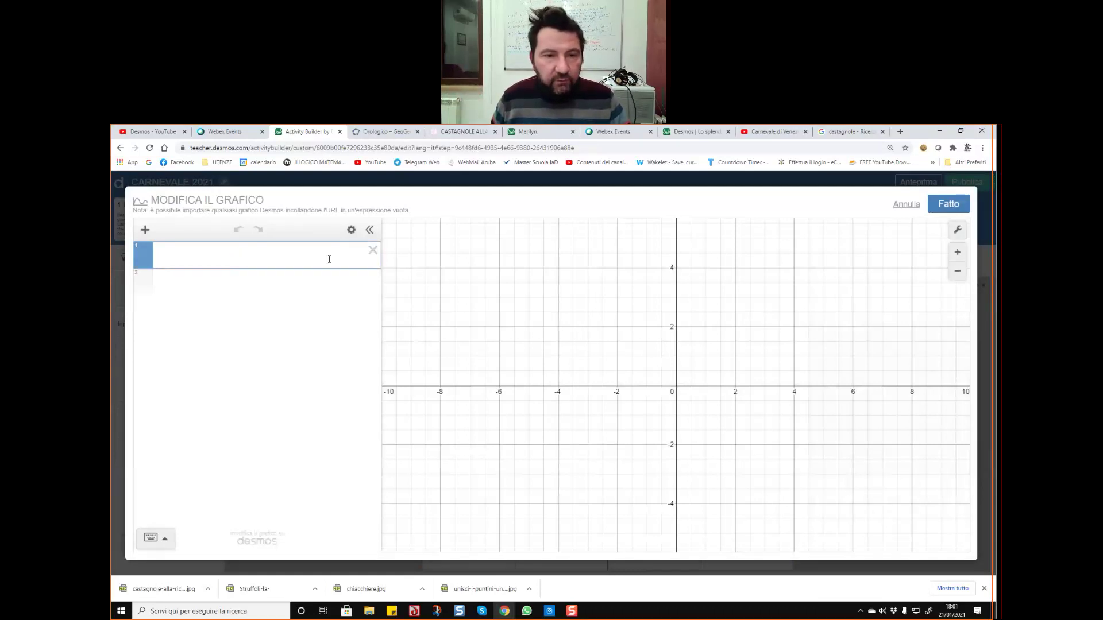
type("y = 3x")
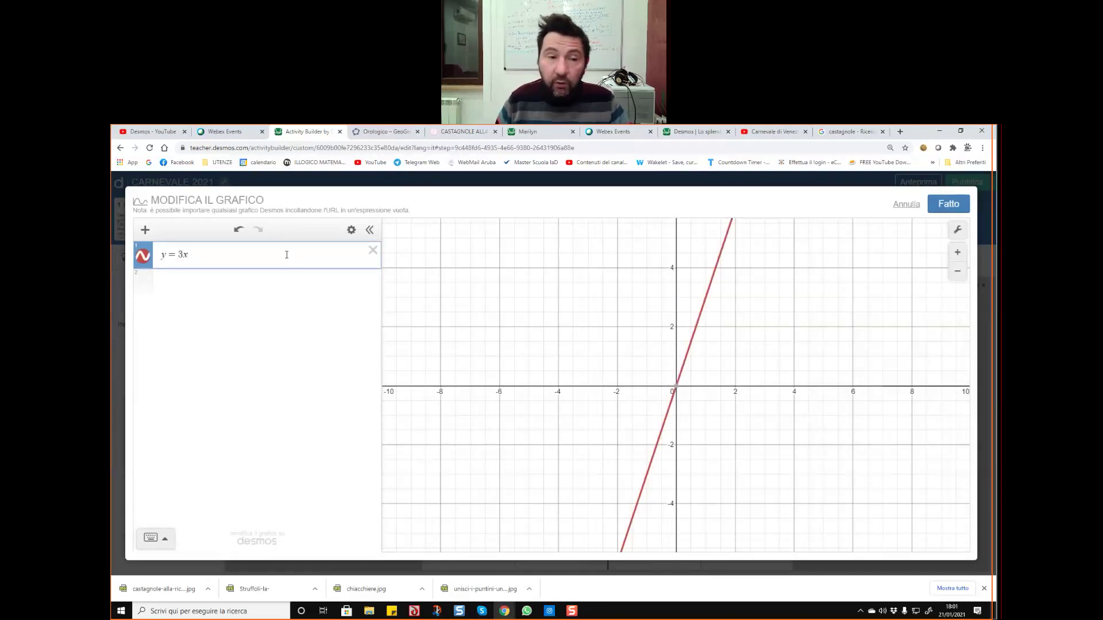
left_click(263, 279)
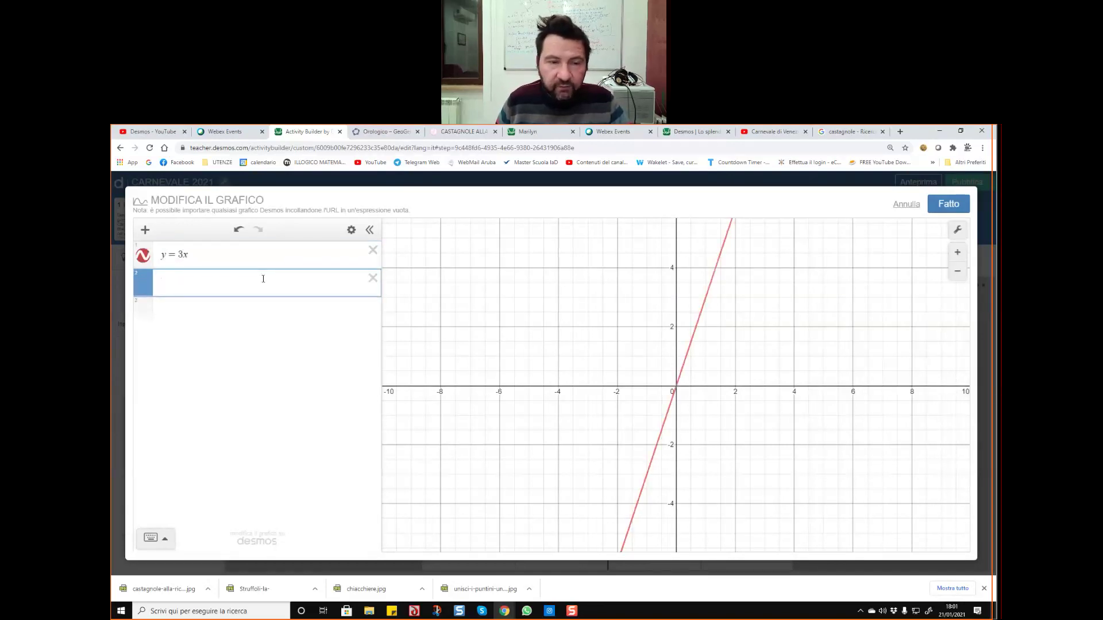
type("y = 3x")
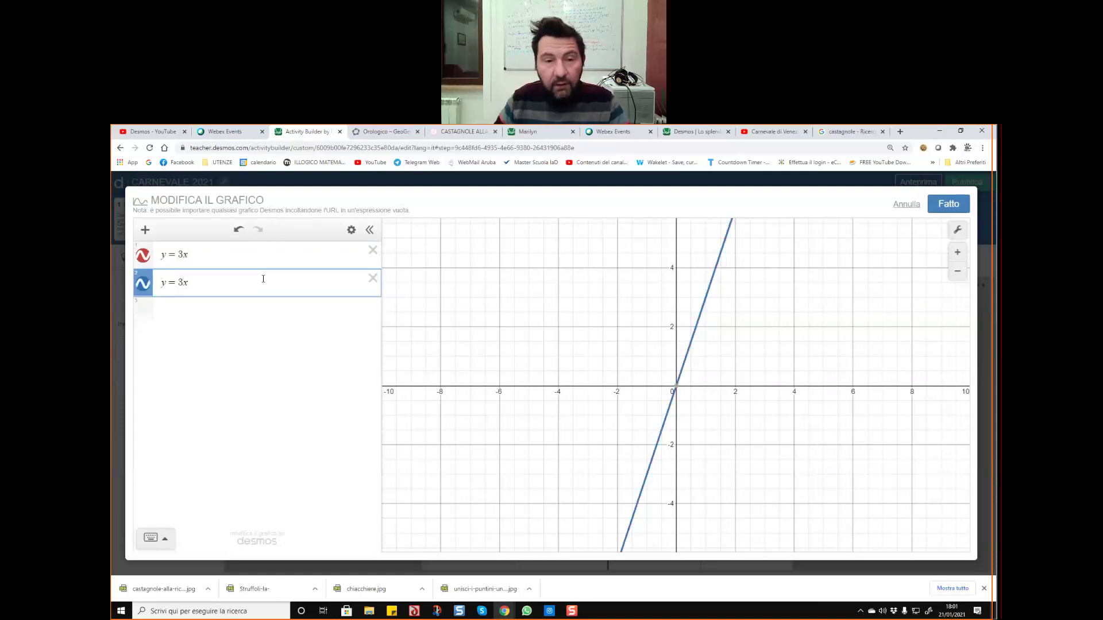
Step: Turn the second y = 3x into a table, deleting x rows 2, 1, 0, −1 to keep only (−2, −6)
left_click(352, 232)
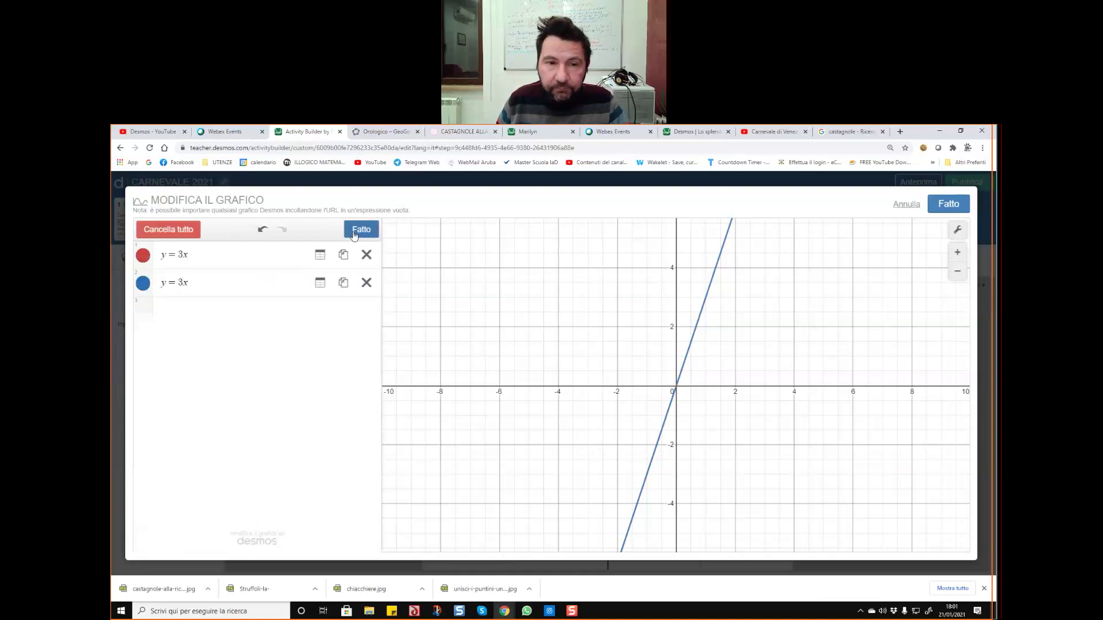
left_click(320, 284)
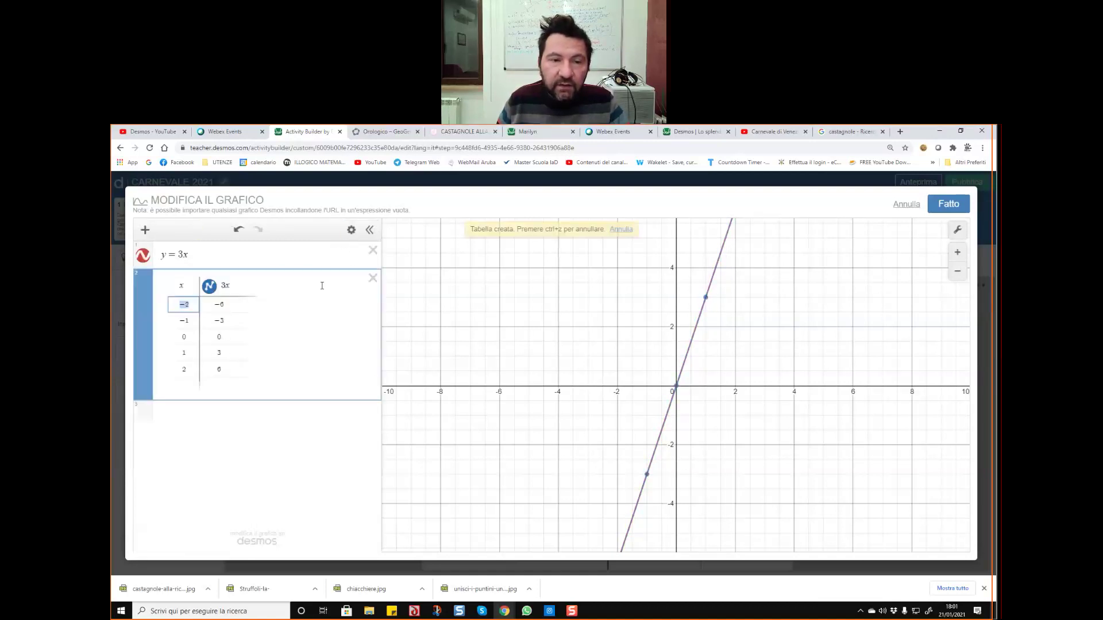
left_click(441, 391)
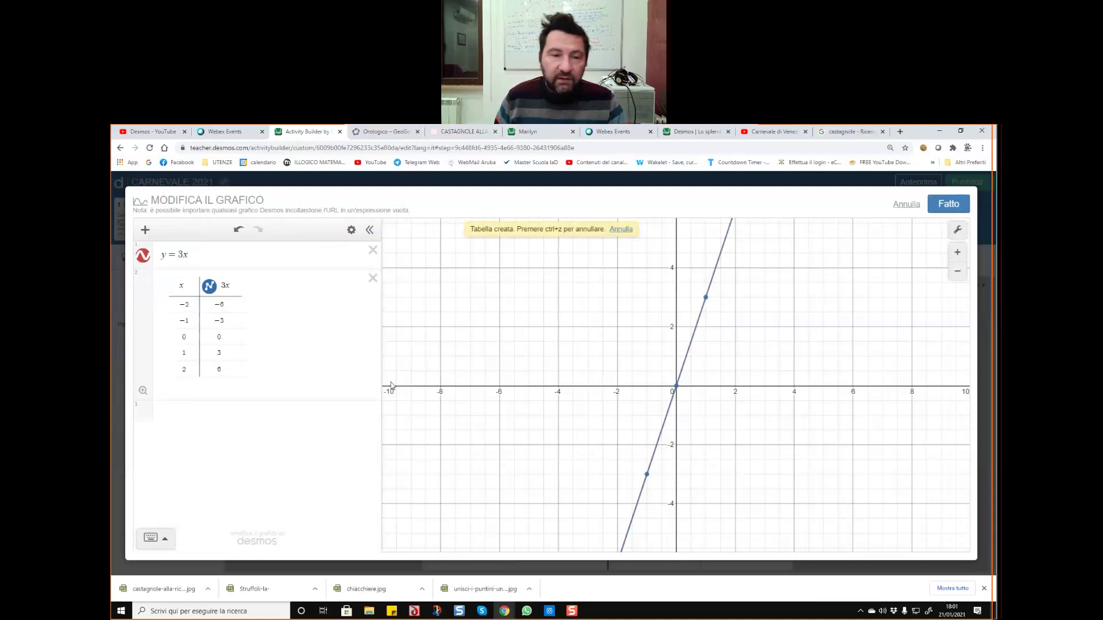
left_click(186, 365)
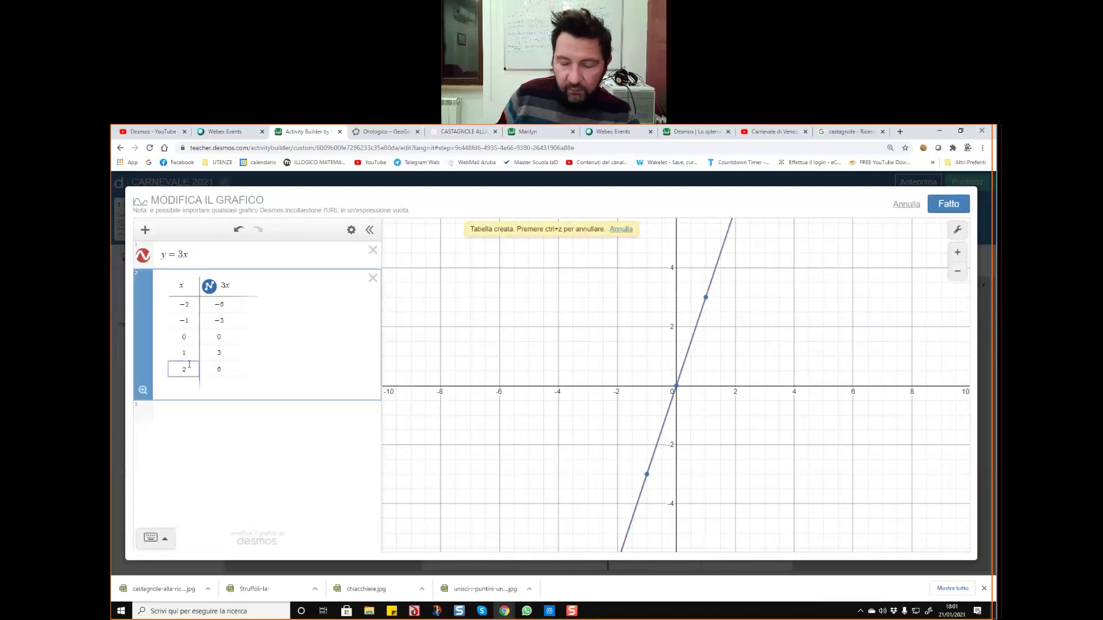
key("BackSpace")
left_click(192, 355)
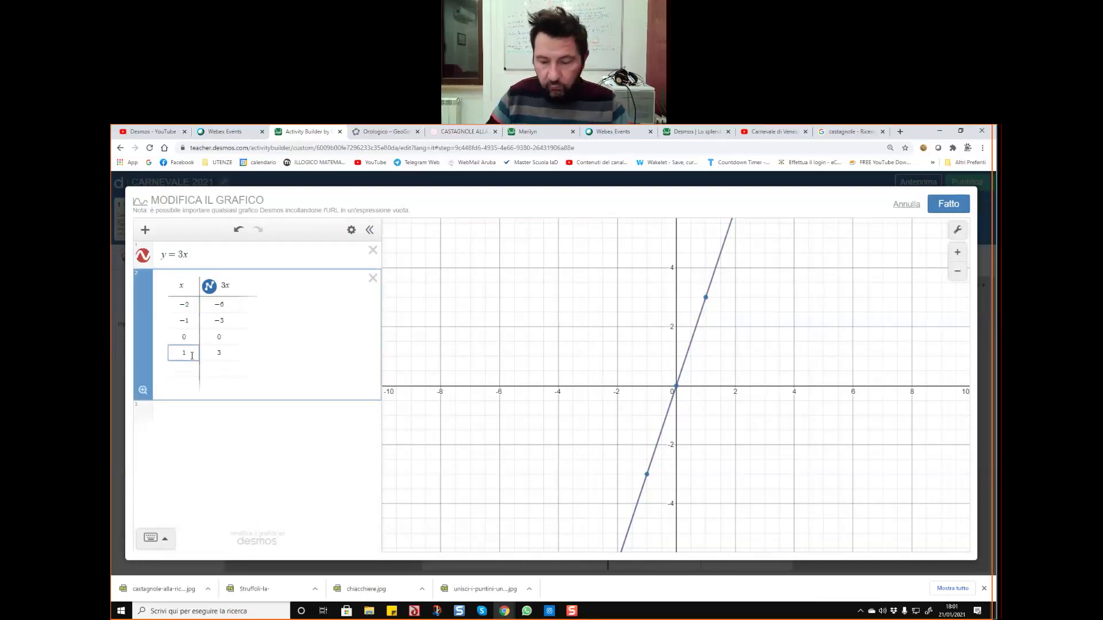
left_click(191, 336)
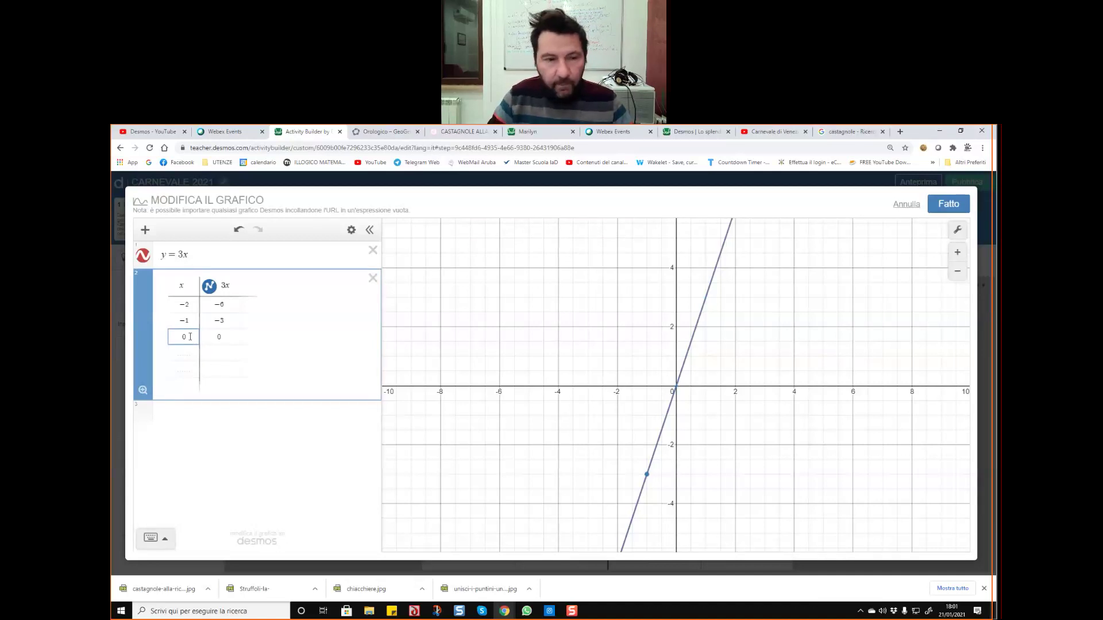
left_click(194, 318)
key("BackSpace")
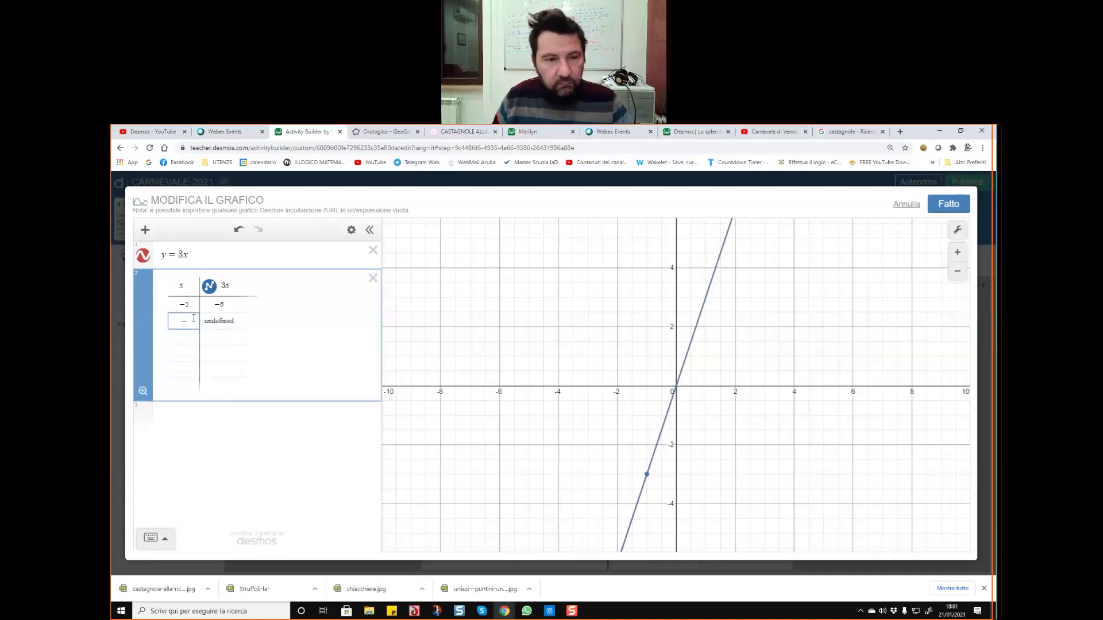
key("BackSpace")
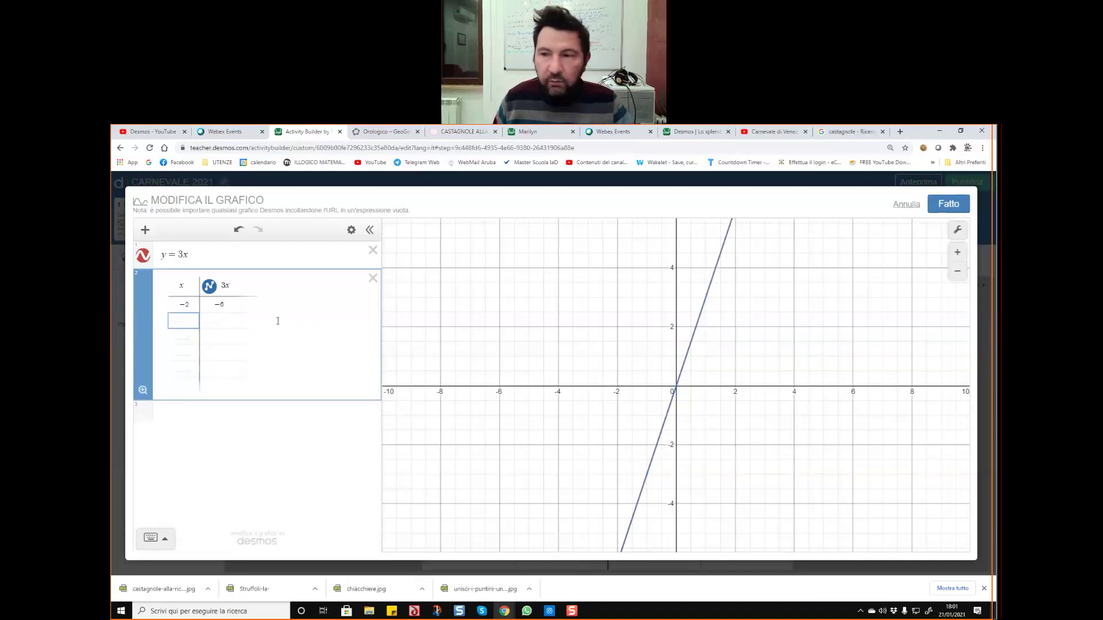
left_click(949, 204)
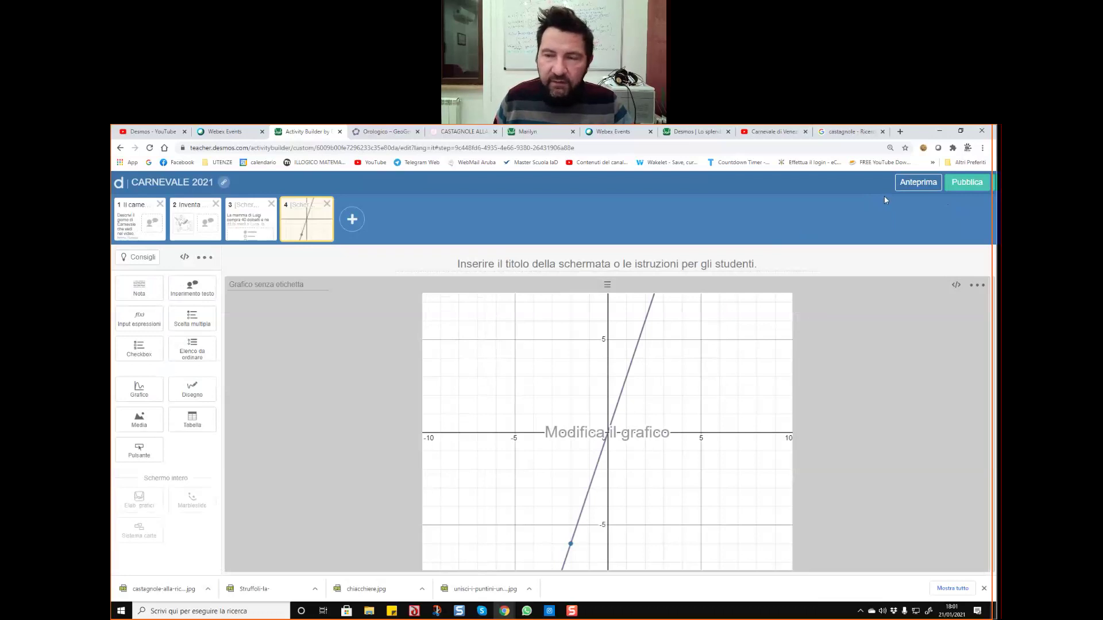
Step: Preview screen 4 as a student and check the point (−2, −6) on the line
left_click(915, 184)
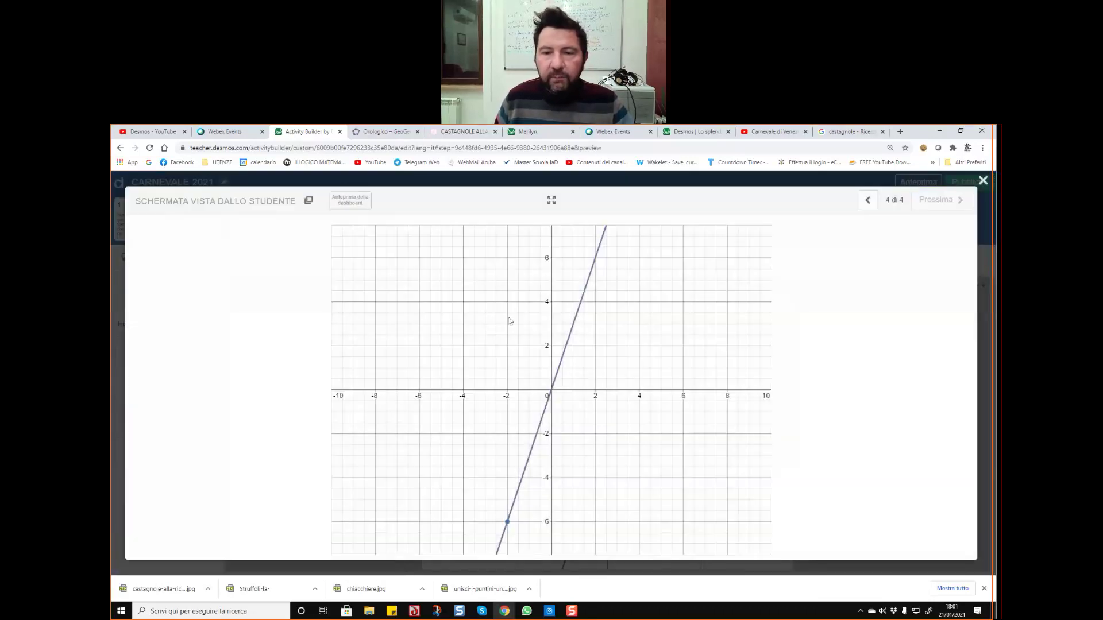
left_click(507, 521)
left_click(534, 488)
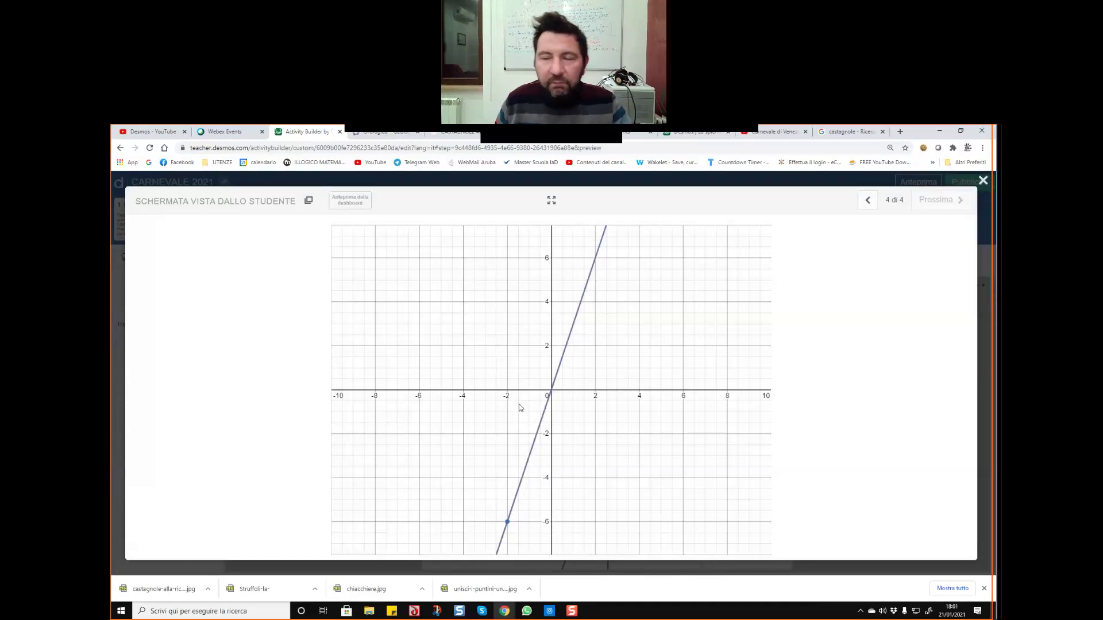
left_click(982, 180)
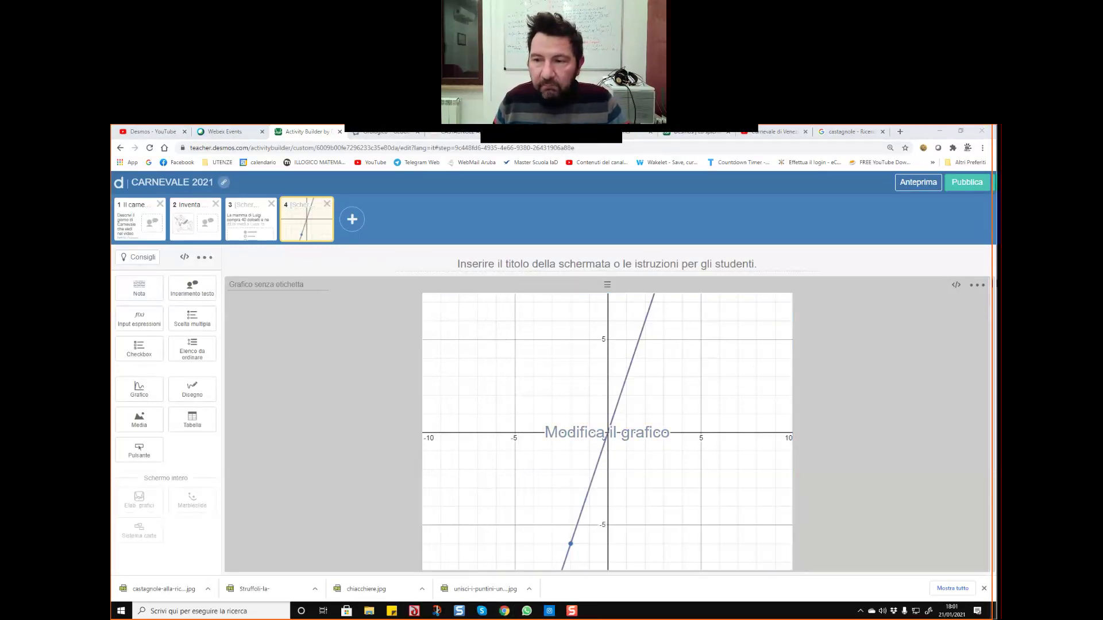
Step: After a calculator round-trip and another preview, convert the graph block into a Disegno drawing
left_click(980, 289)
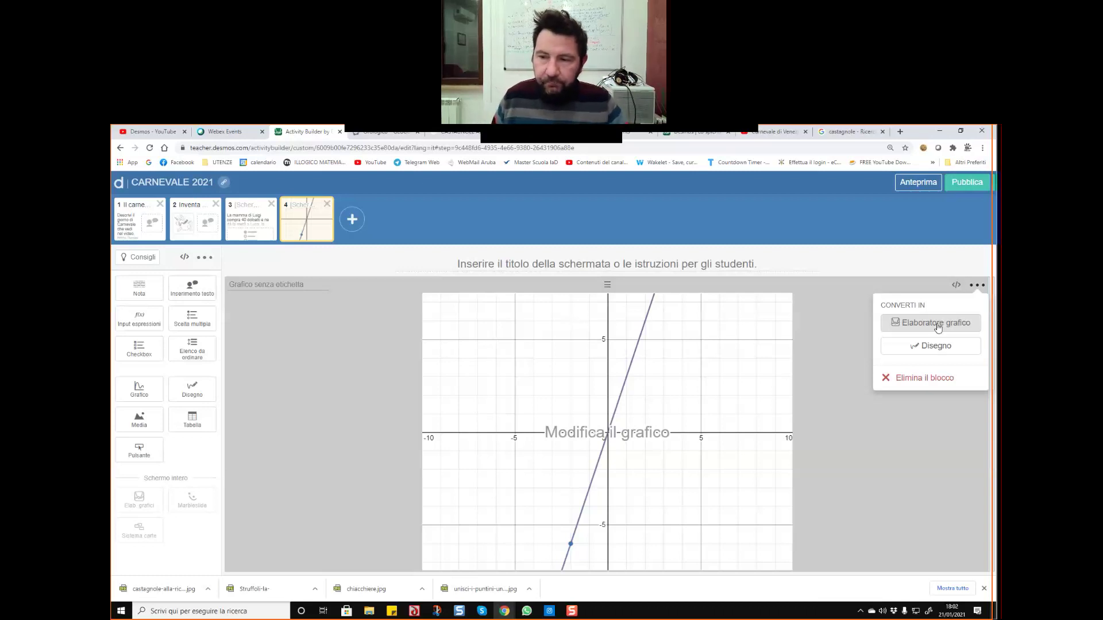
left_click(936, 324)
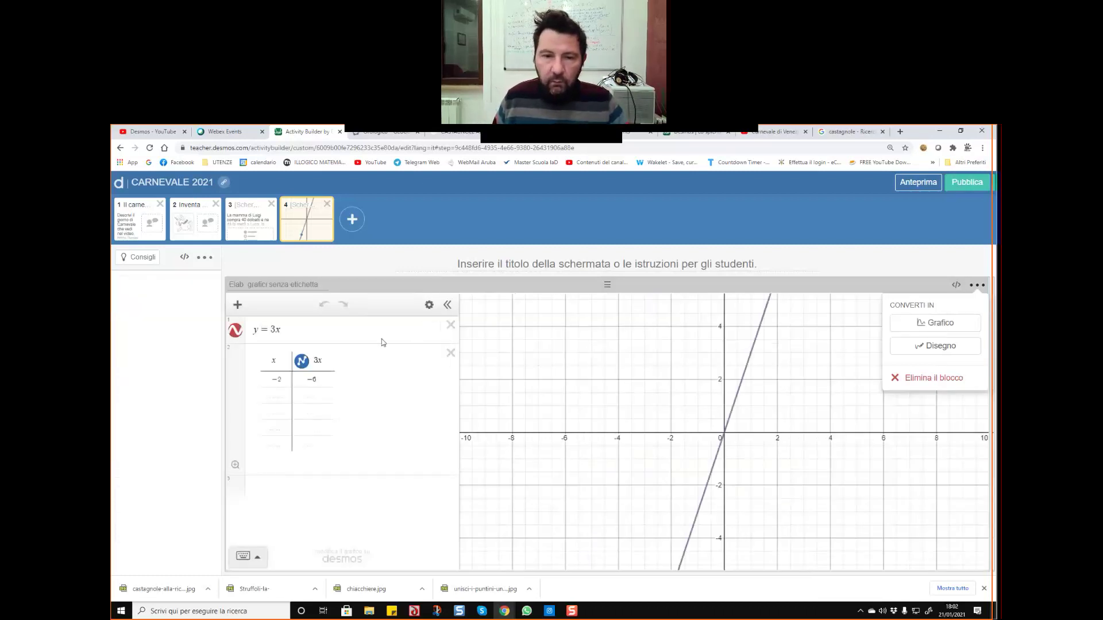
left_click(945, 323)
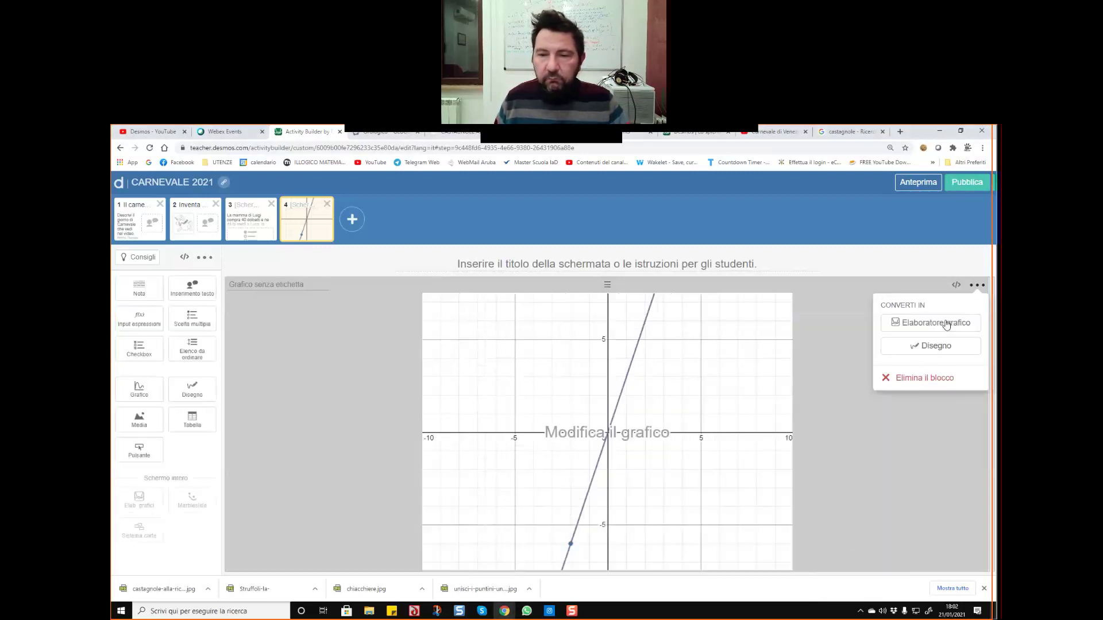
left_click(917, 187)
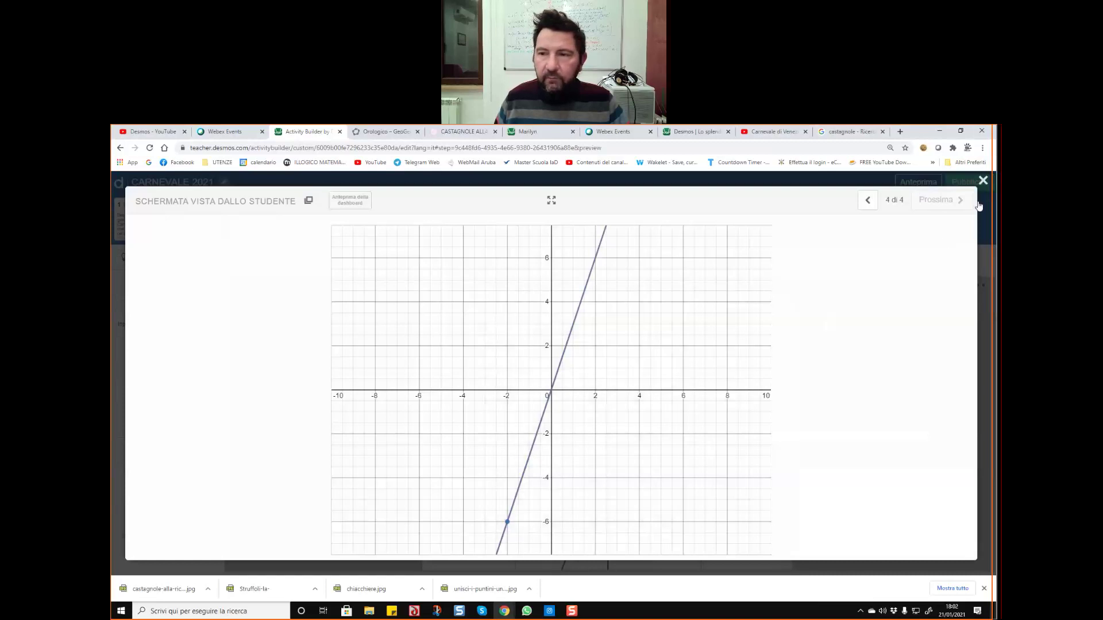
left_click(983, 181)
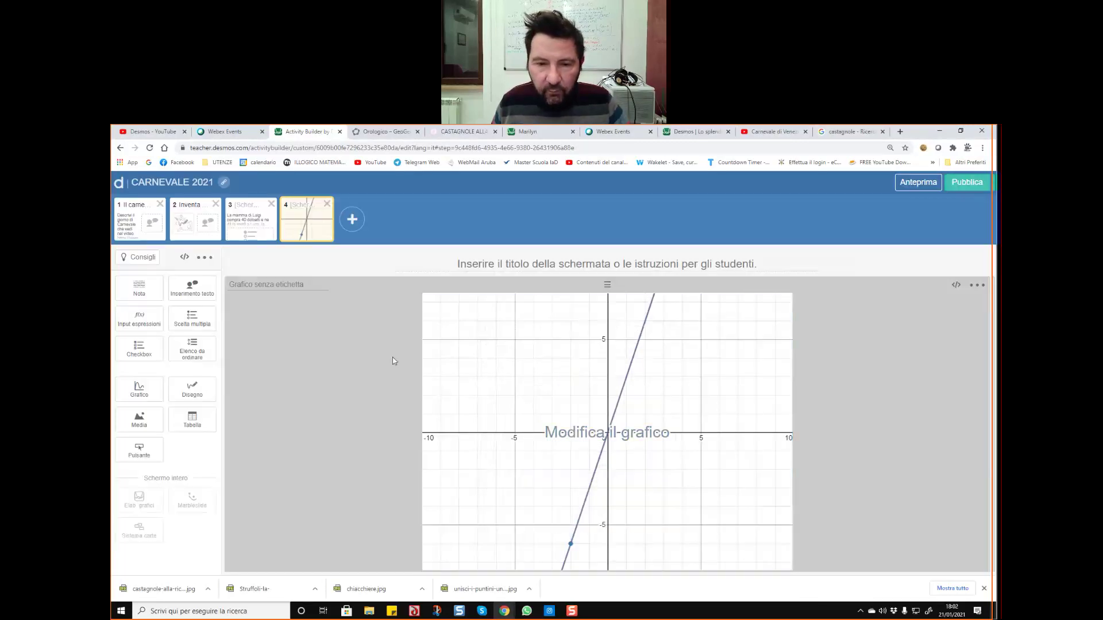
left_click(977, 286)
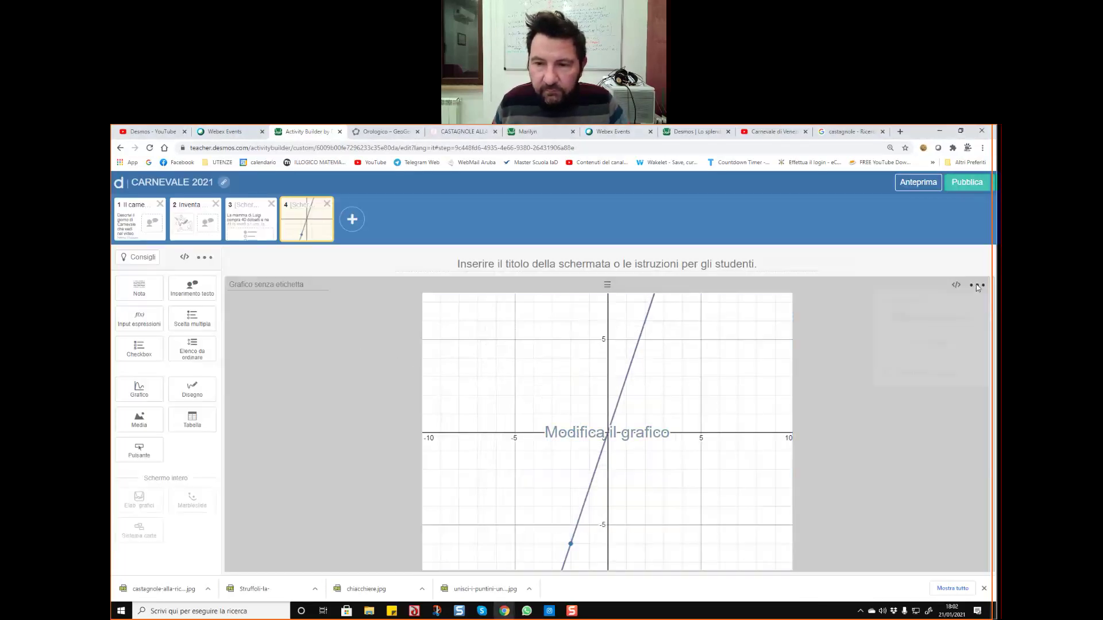
left_click(916, 323)
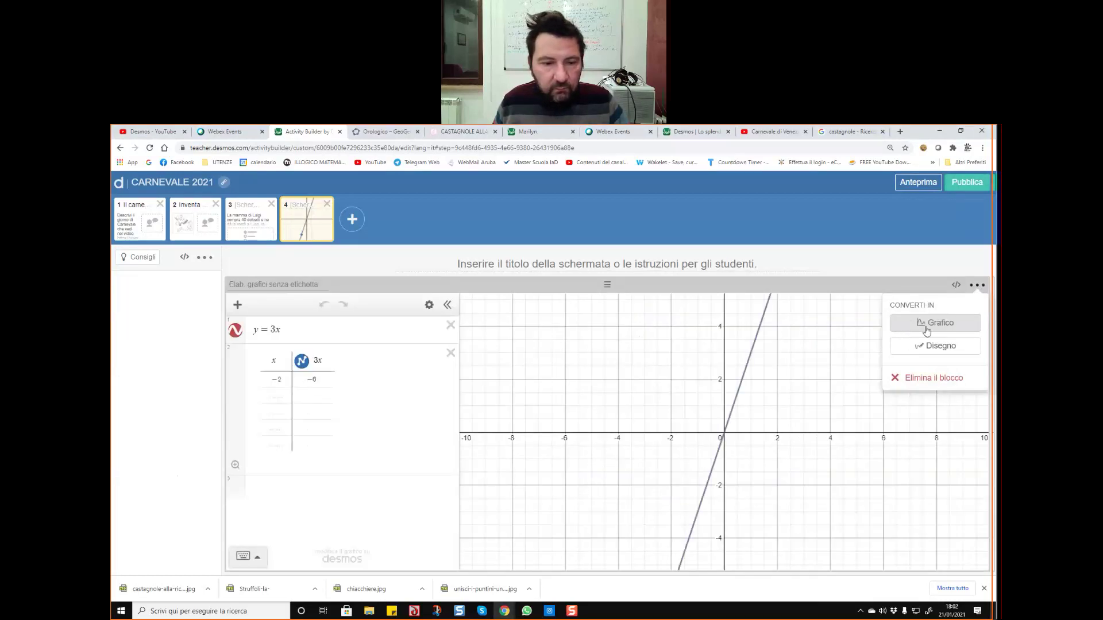
left_click(927, 327)
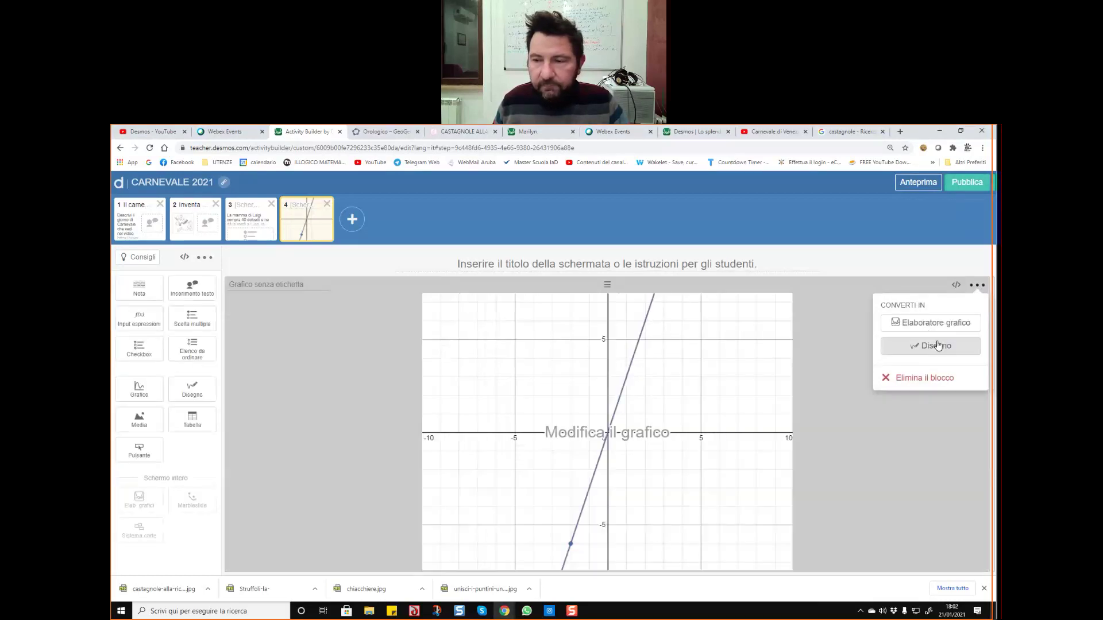
left_click(938, 345)
left_click(912, 183)
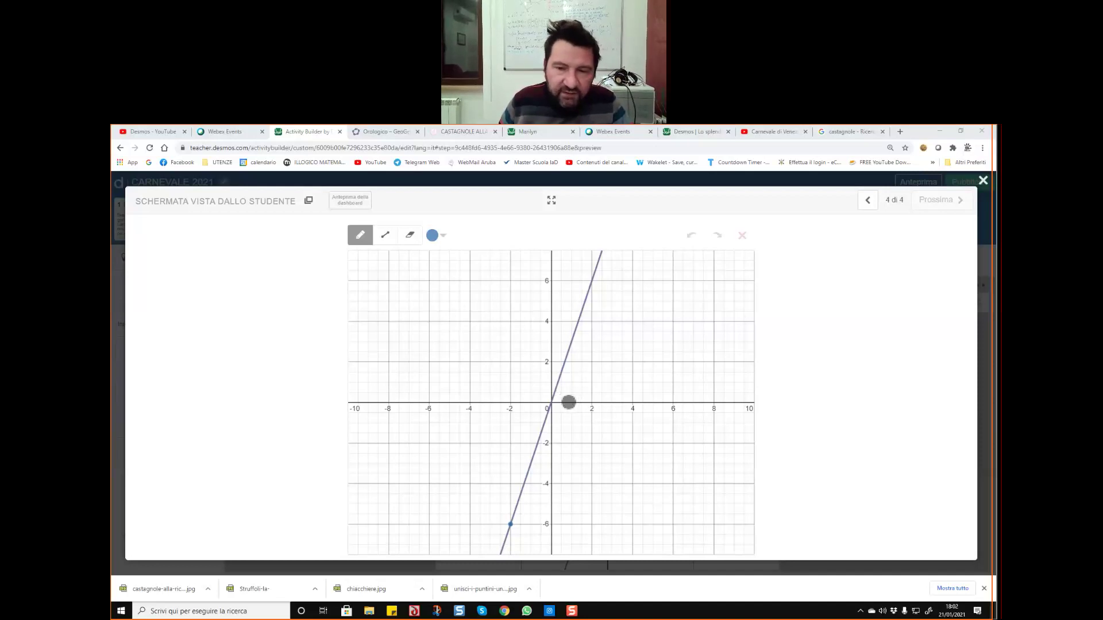
mouse_move(568, 401)
left_mouse_down()
mouse_move(544, 395)
mouse_move(579, 383)
mouse_move(563, 366)
mouse_move(602, 355)
mouse_move(548, 324)
left_mouse_up()
mouse_move(690, 297)
left_mouse_down()
mouse_move(642, 289)
mouse_move(633, 310)
left_mouse_up()
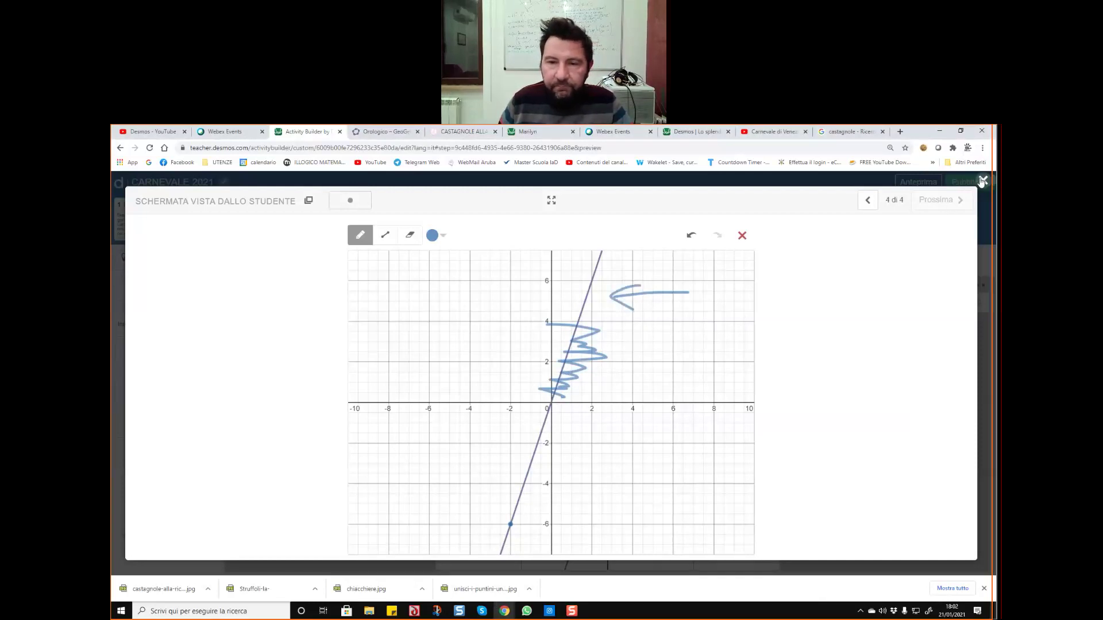
left_click(982, 182)
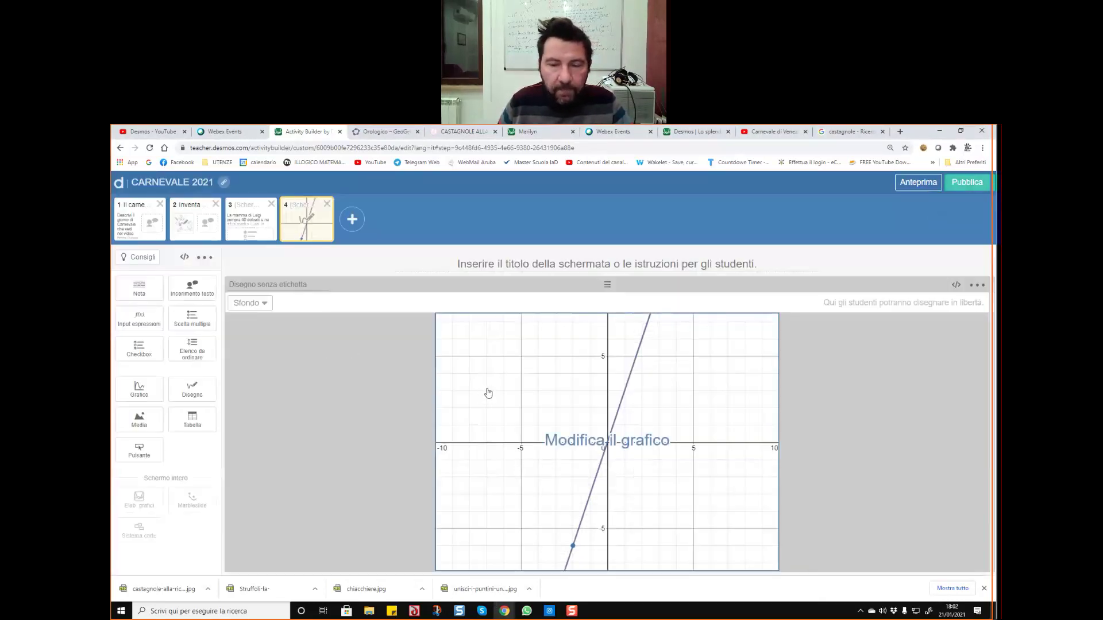
Step: Replace the point table with y=a*x^2, add its slider for a, and close the editor
left_click(594, 444)
left_click(371, 280)
left_click(201, 283)
type("y=a")
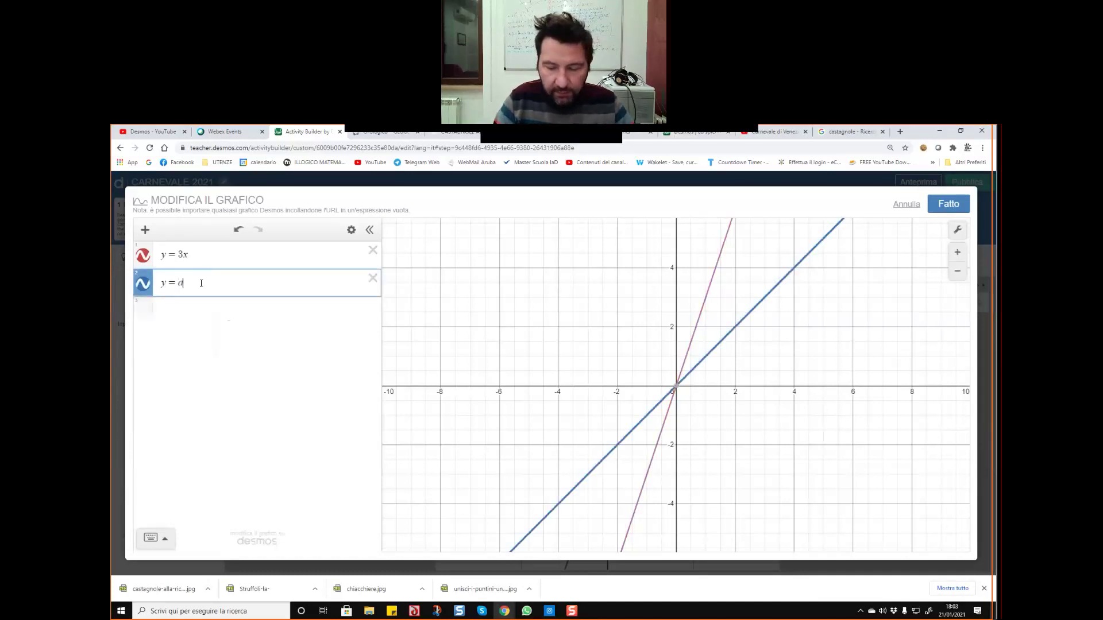
type("*x^2")
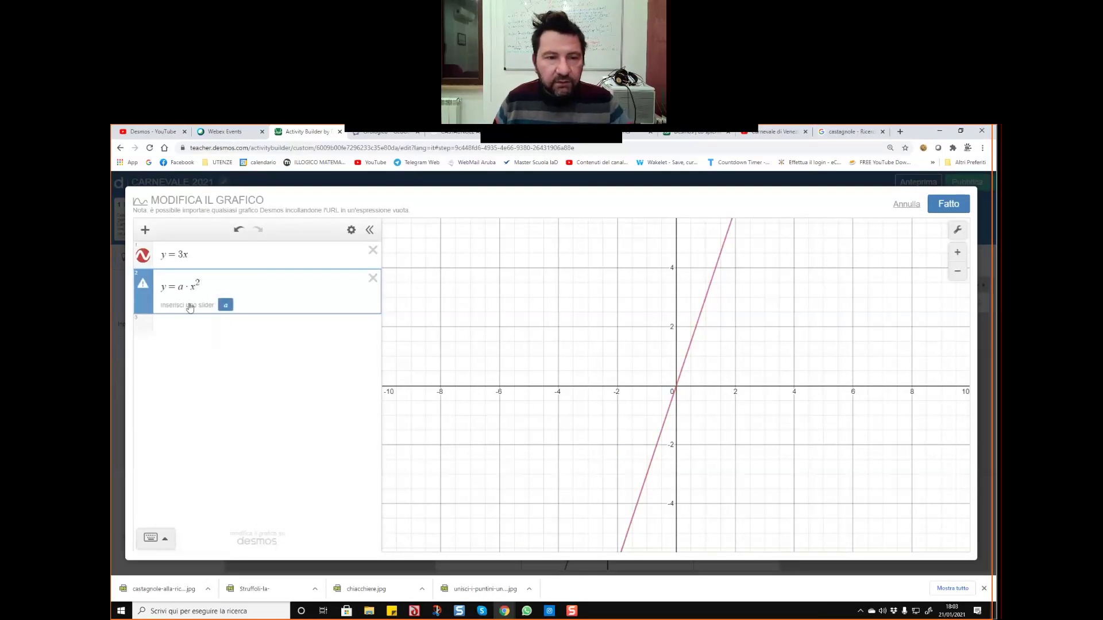
left_click(227, 308)
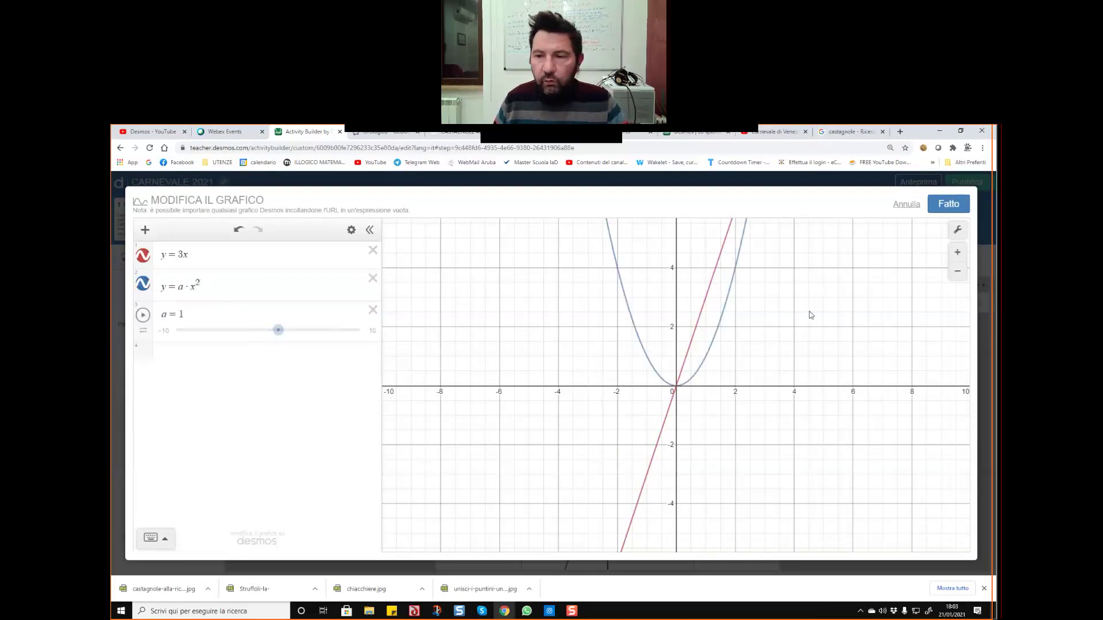
left_click(947, 205)
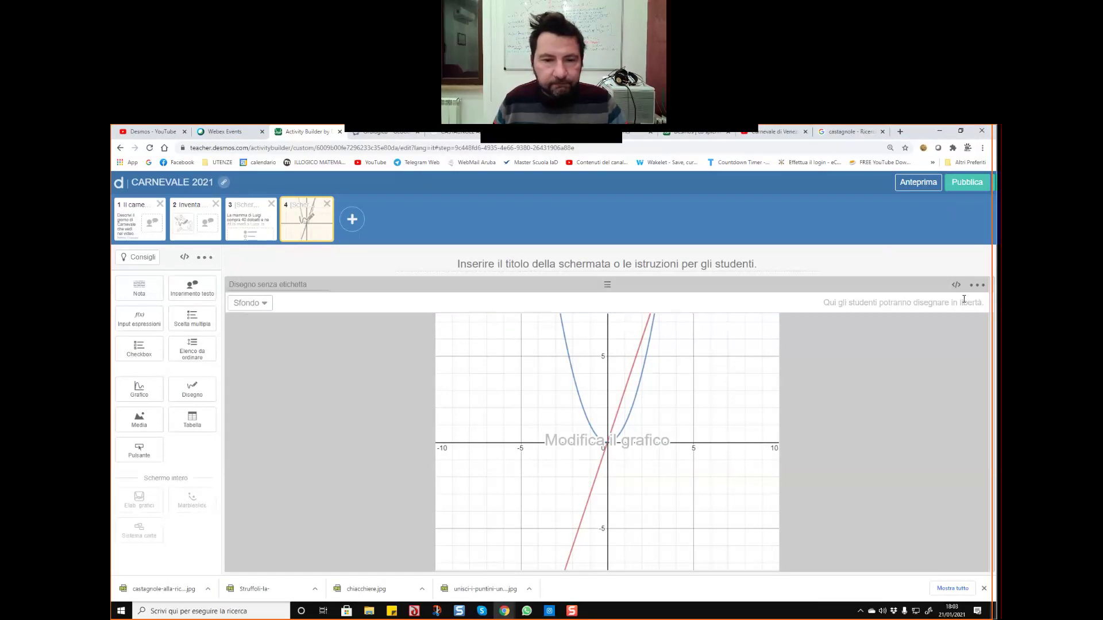